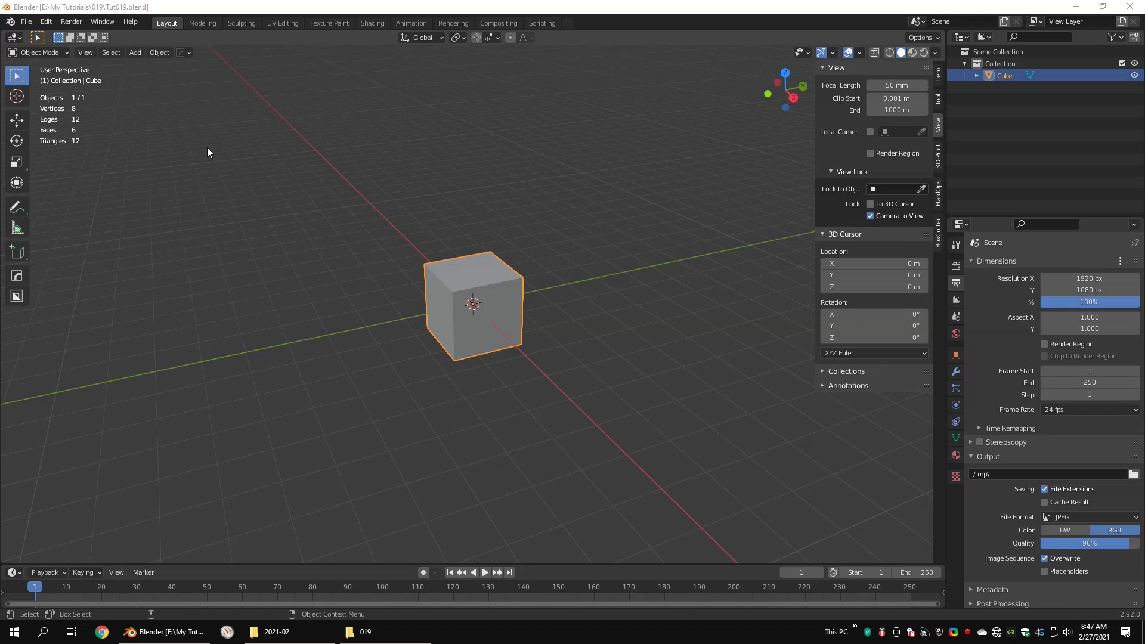
- Open the keymap preferences and choose the Maya keymap preset
left_click(46, 22)
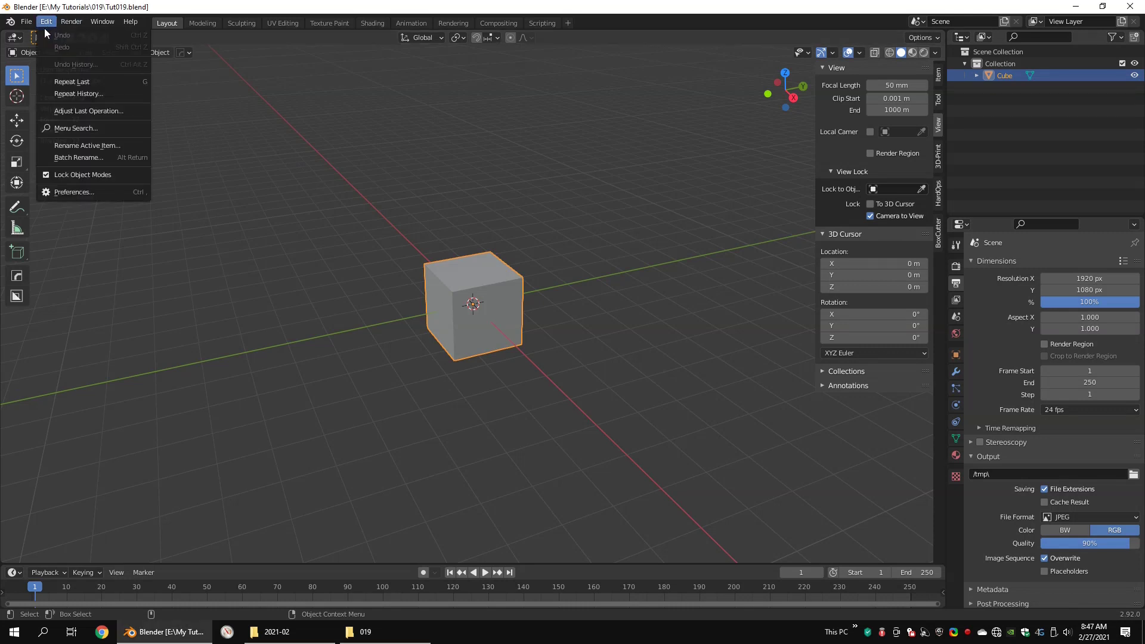
left_click(73, 192)
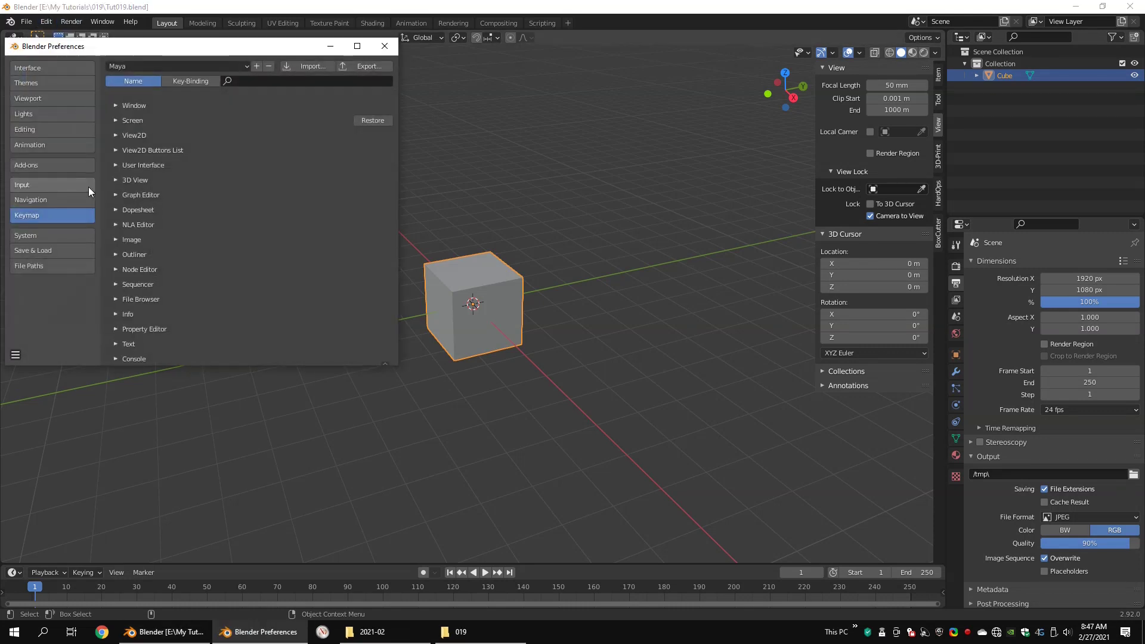
left_click(194, 64)
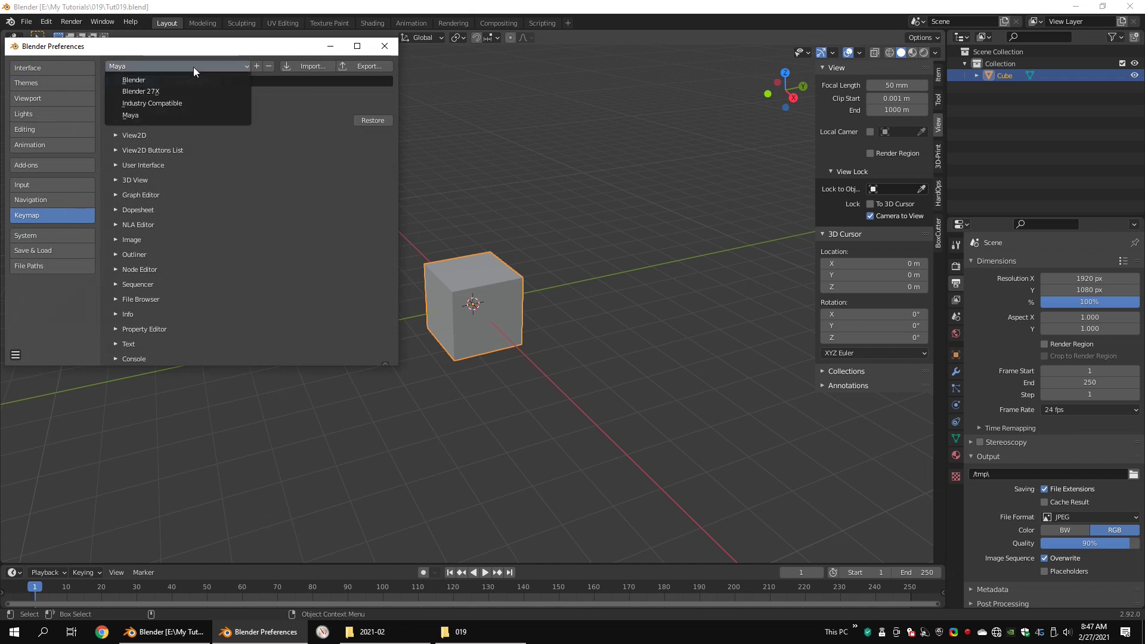
left_click(165, 115)
- Search the keymap for "bevel" and "extr", check the Extrude and Move on Normals entry, and close the preferences
left_click(268, 82)
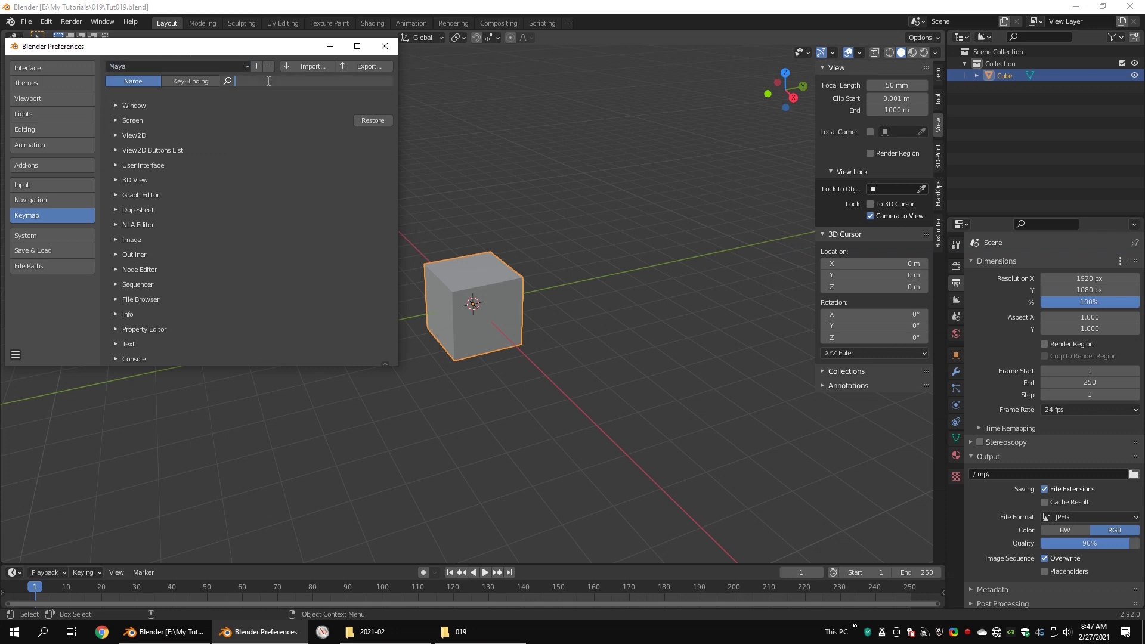
type("bevel")
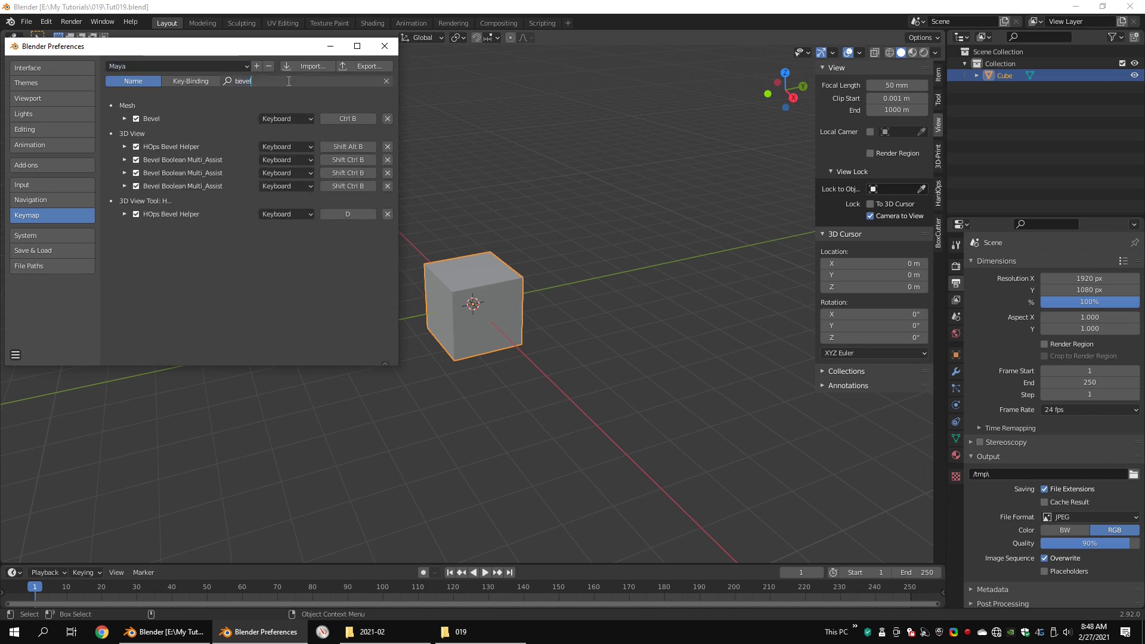
left_click_drag(269, 81, 193, 86)
type("extr")
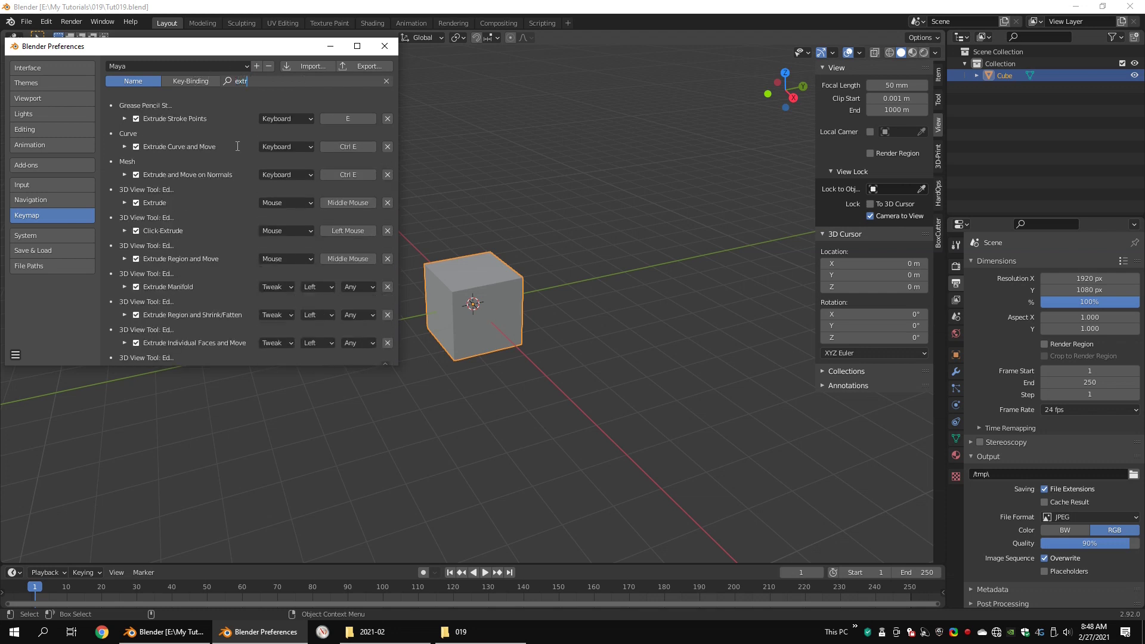
key("Return")
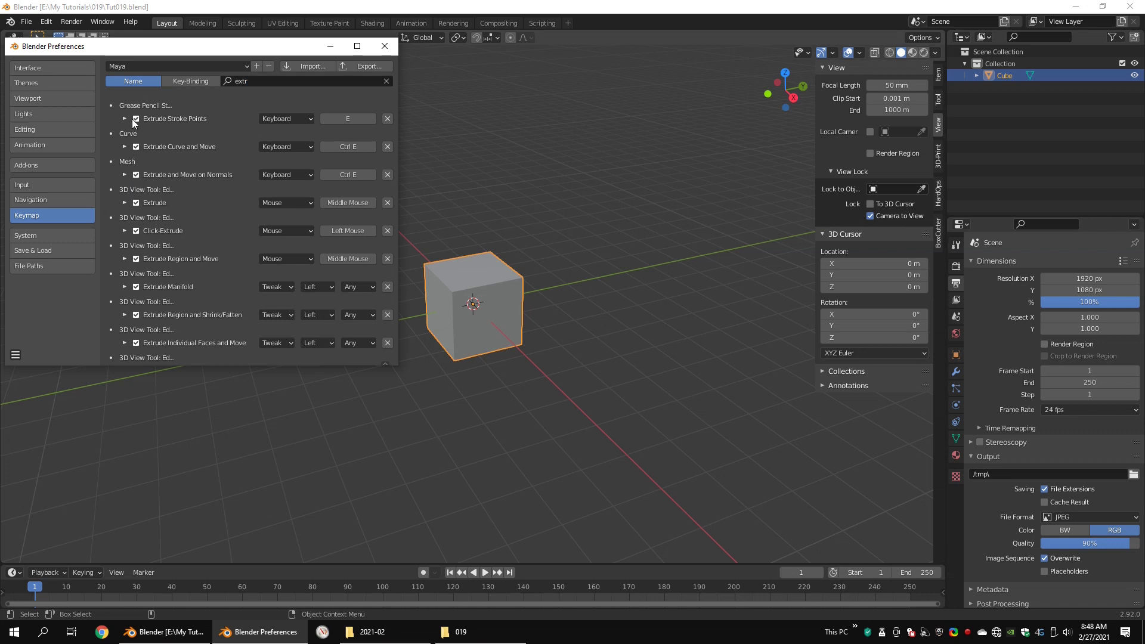
left_click(125, 176)
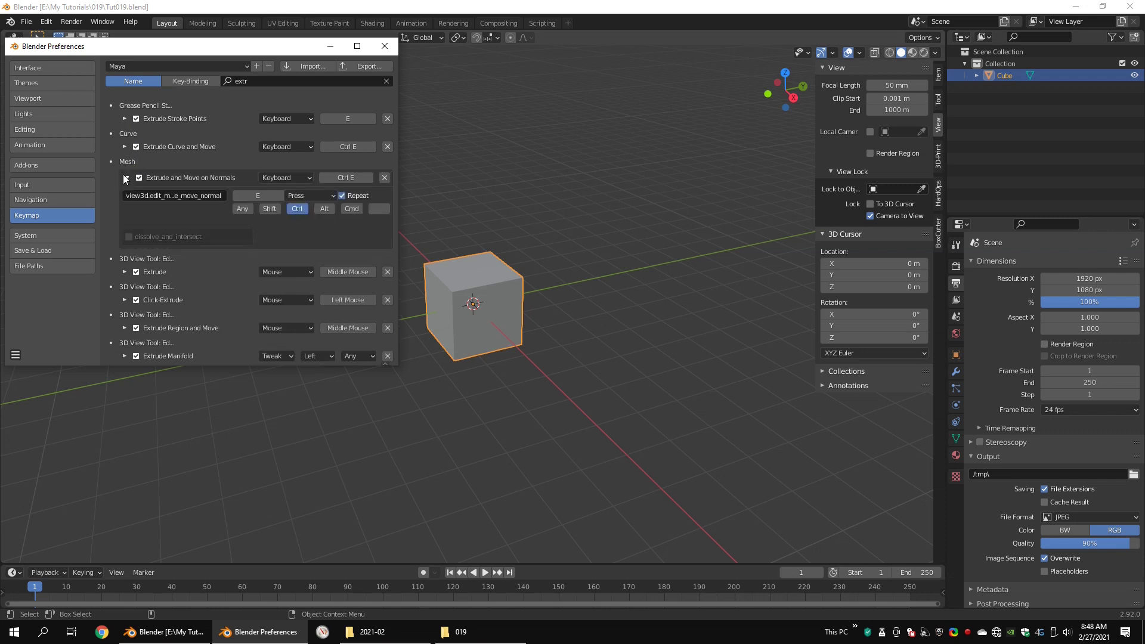
left_click(124, 177)
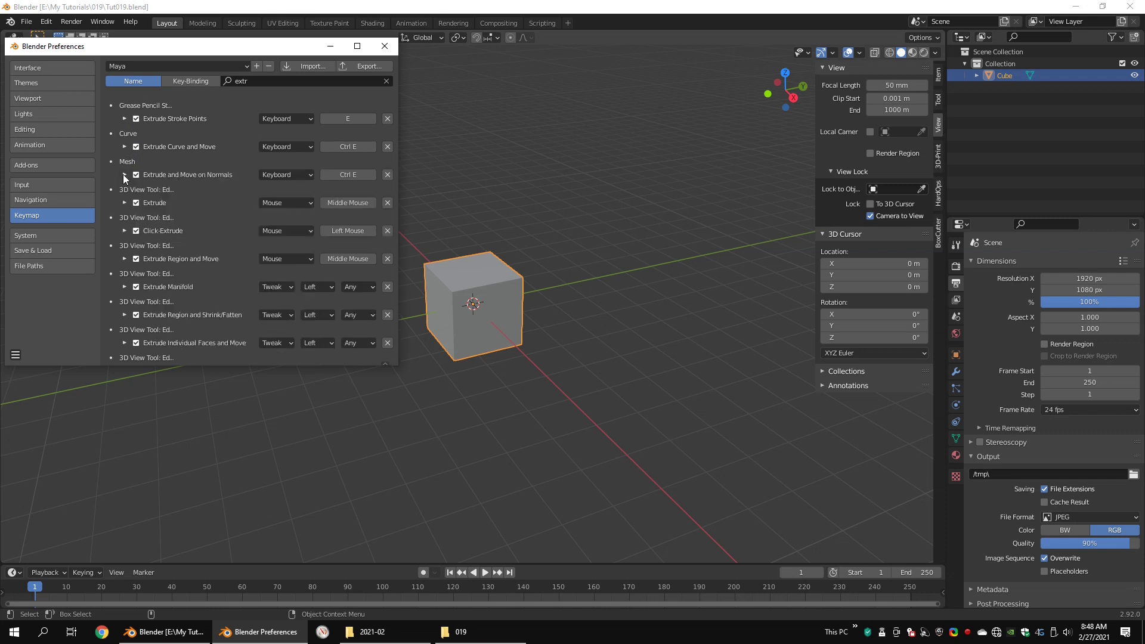
left_click(385, 51)
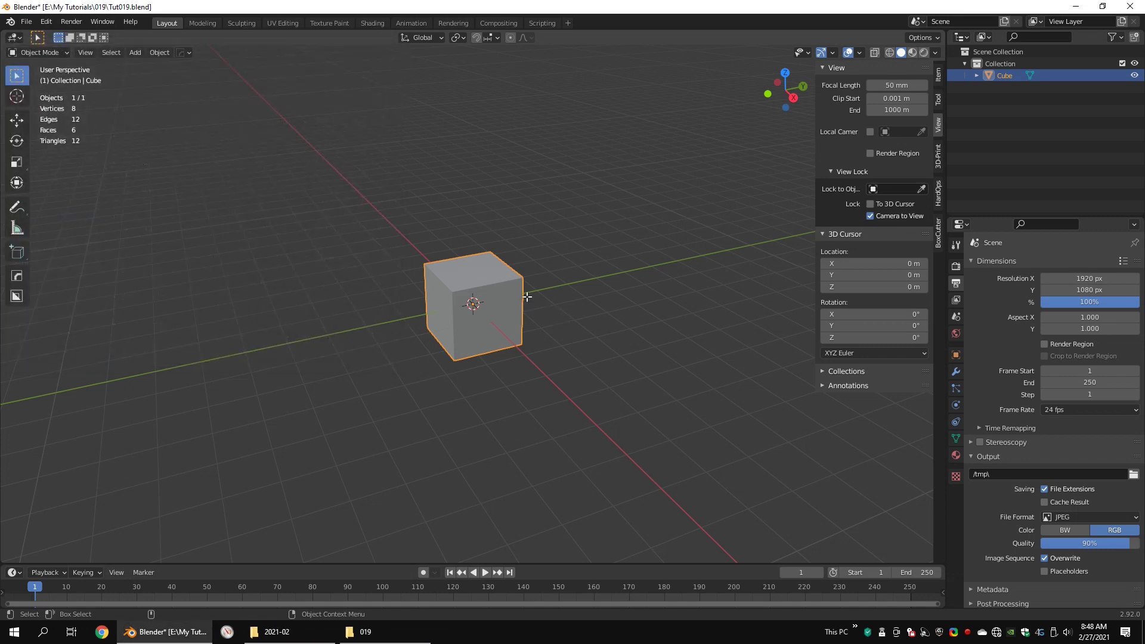
- Enter Edit Mode on the cube and examine the context menu in vertex, edge and face selection modes
key("Tab")
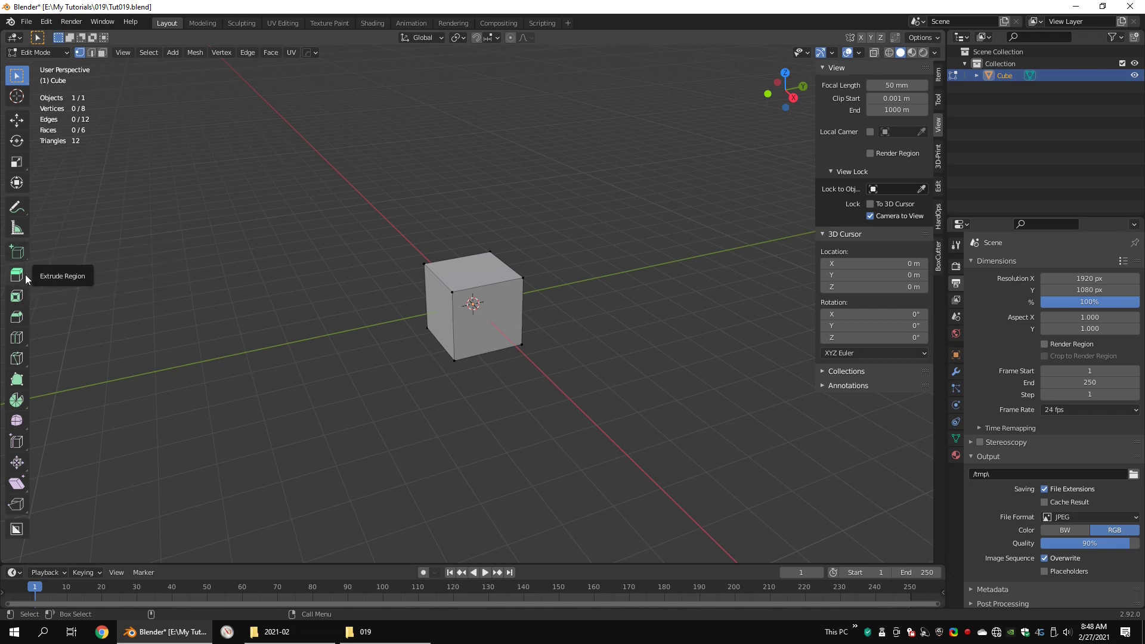
right_click(262, 124)
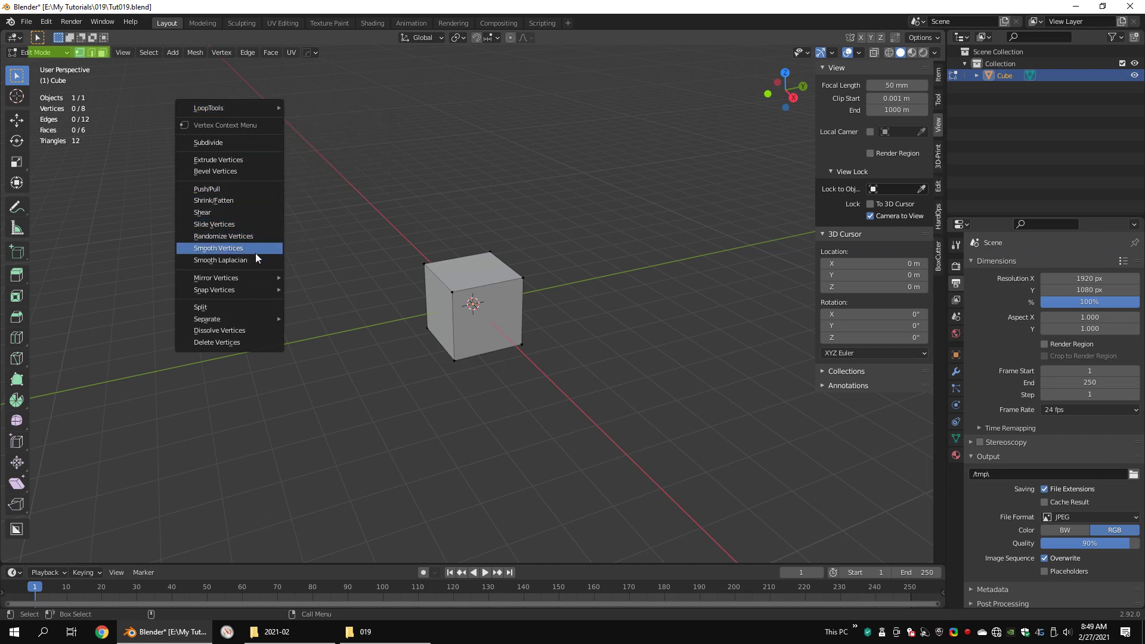
key("2")
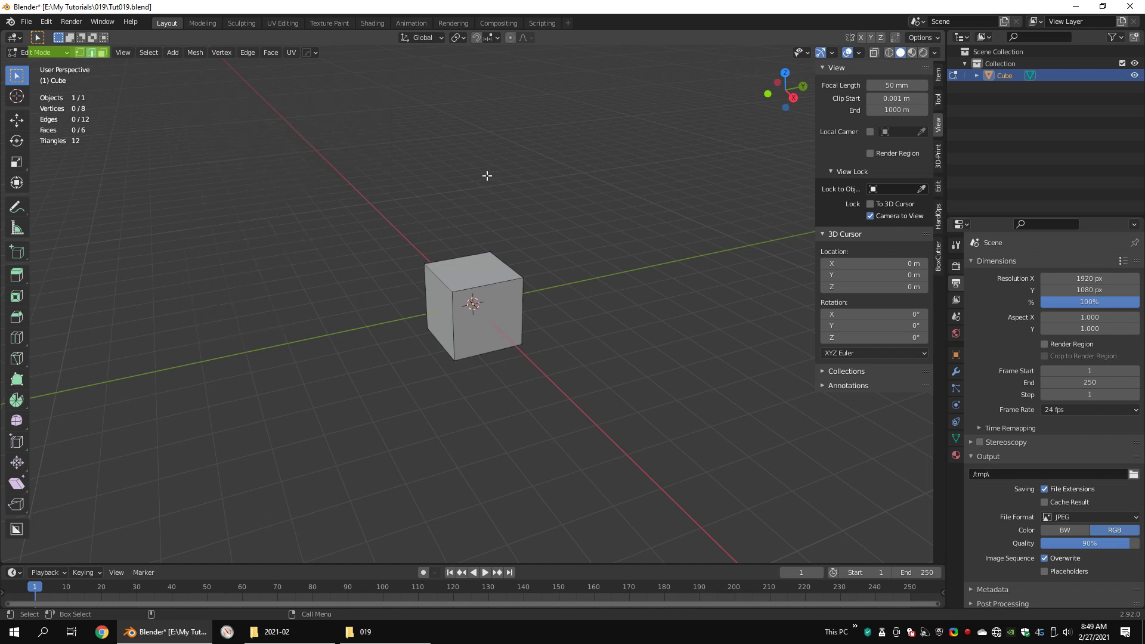
right_click(485, 175)
key("3")
right_click(469, 200)
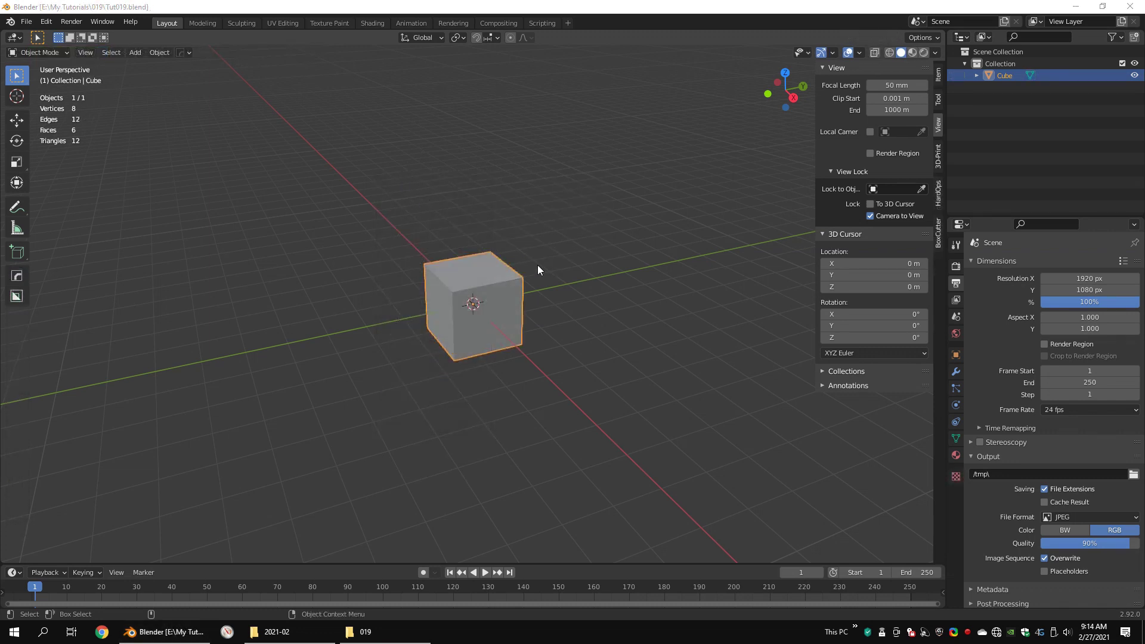
- Add a Subdivision Surface modifier to the cube
scroll(538, 265, "up", 3)
left_click_drag(574, 181, 618, 188)
middle_click_drag(594, 198, 603, 198)
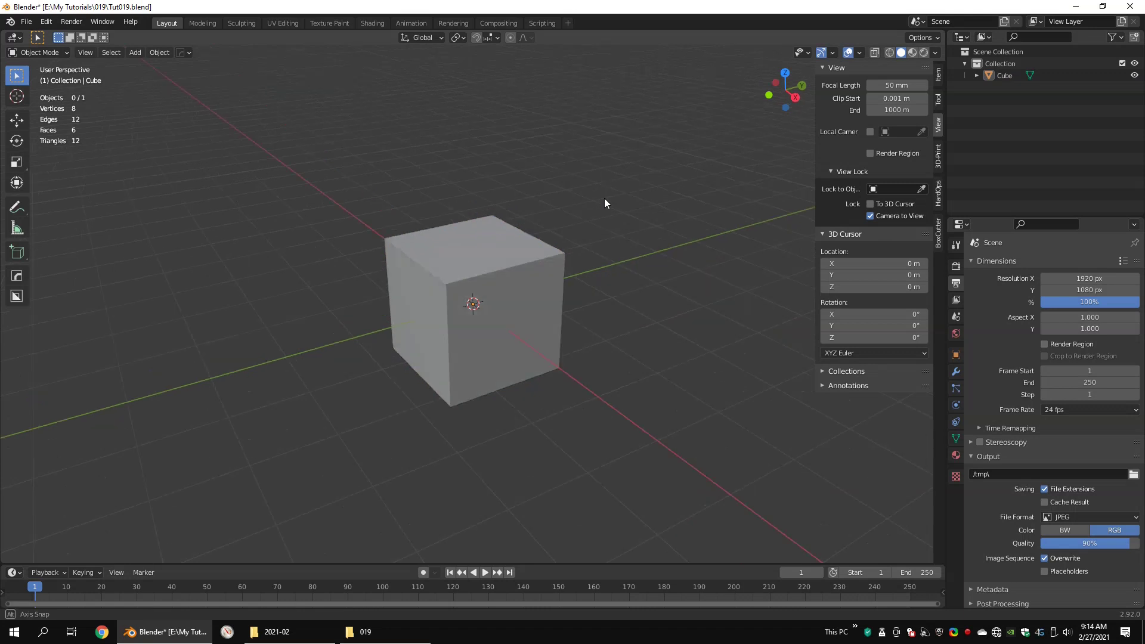
left_click(957, 376)
left_click(1022, 267)
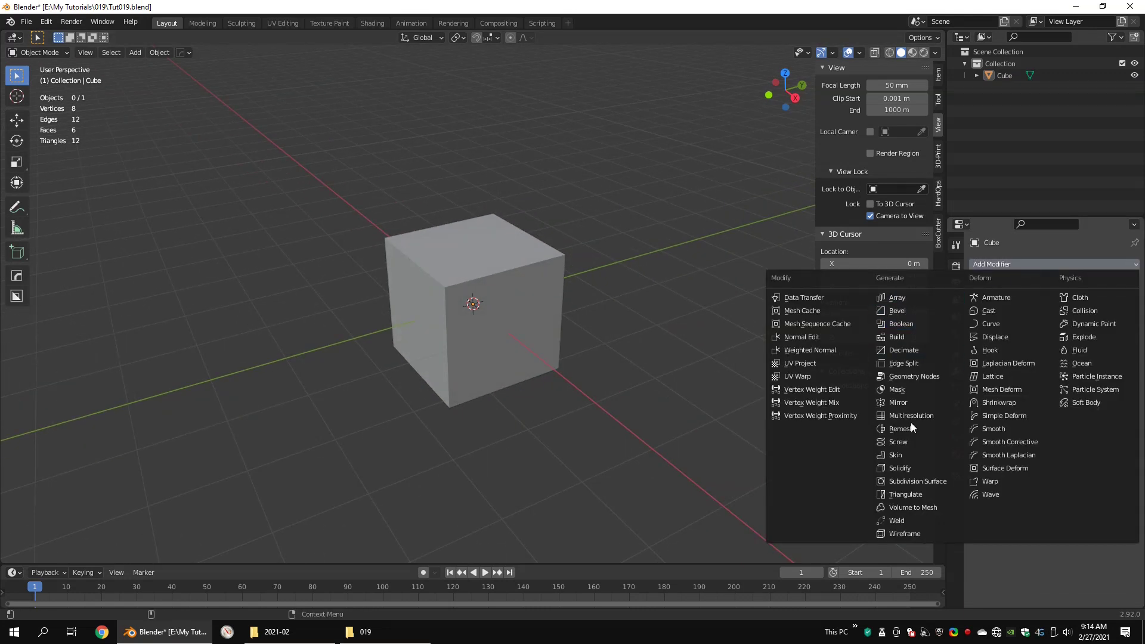
left_click(911, 479)
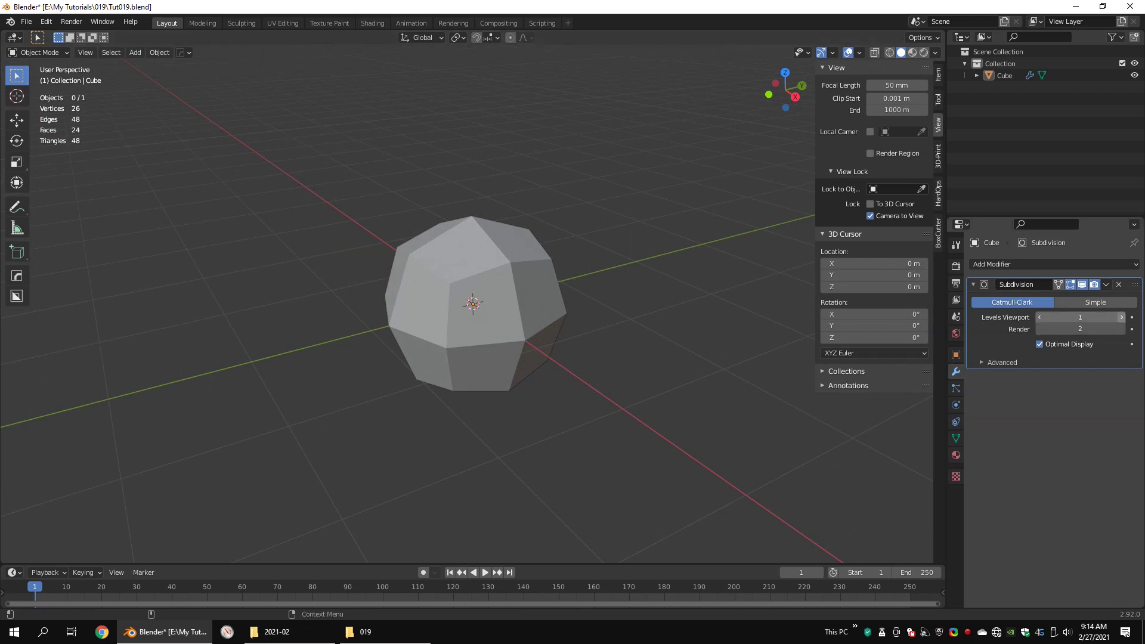
- Try the cube's Subdivision modifier at viewport levels 3, 2 and 1
left_click(1121, 316)
left_click(1120, 317)
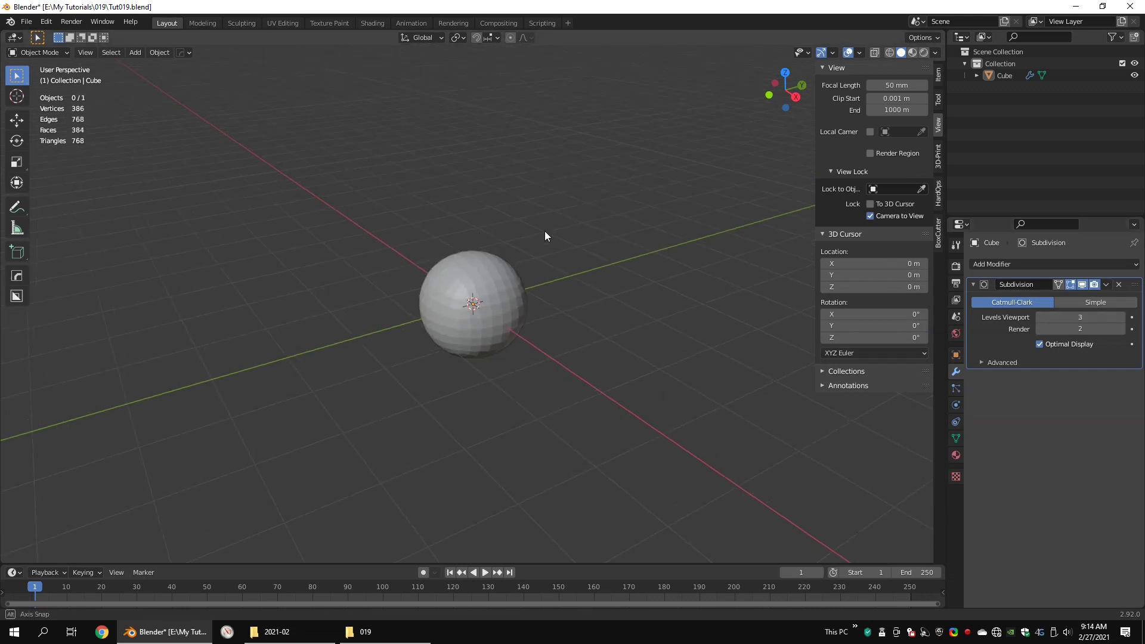
middle_click_drag(545, 235, 597, 257)
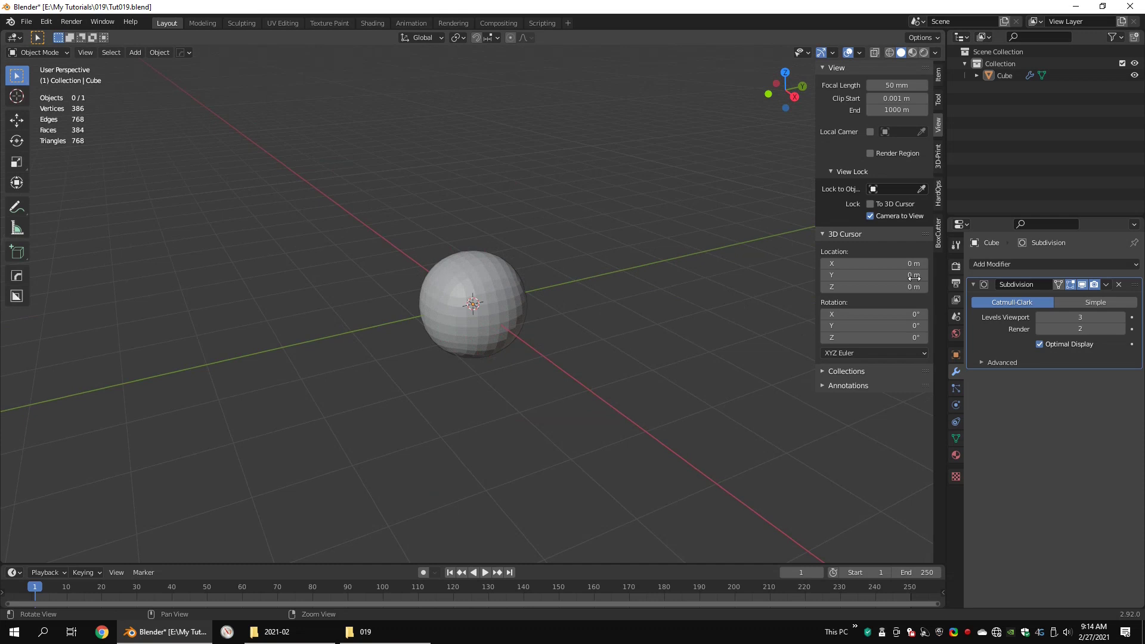
left_click(1036, 317)
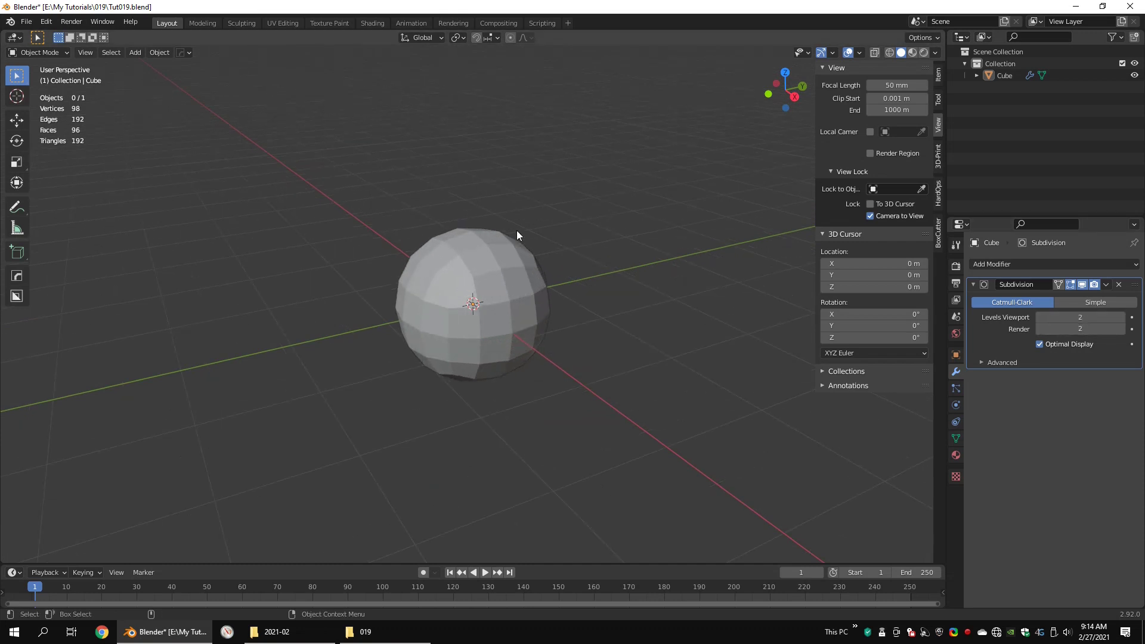
left_click(507, 275)
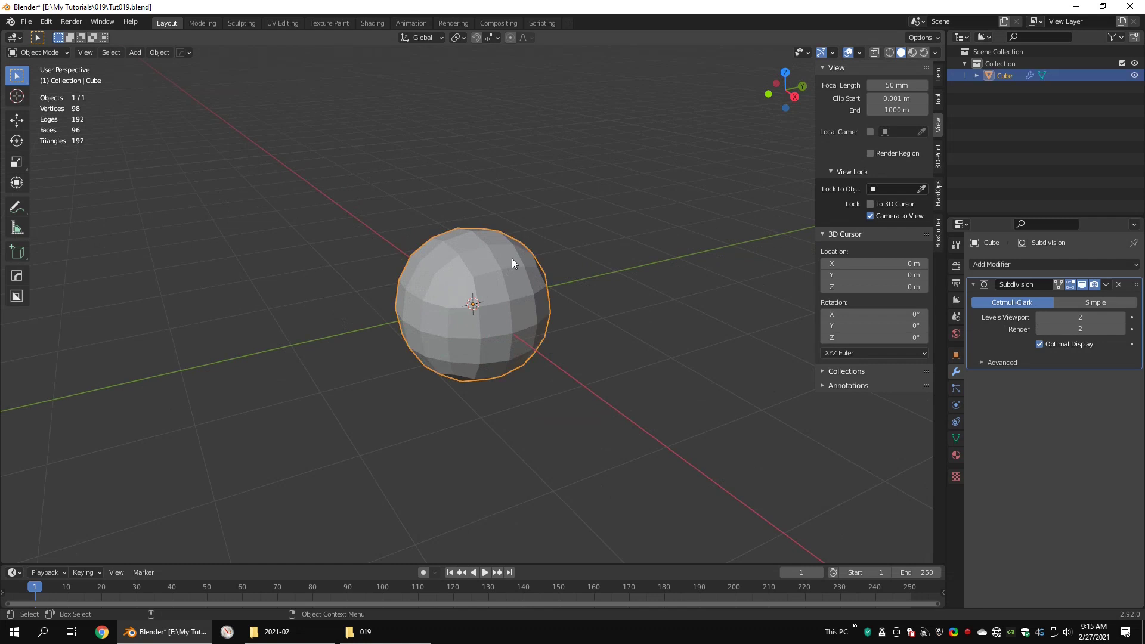
key("ctrl+1")
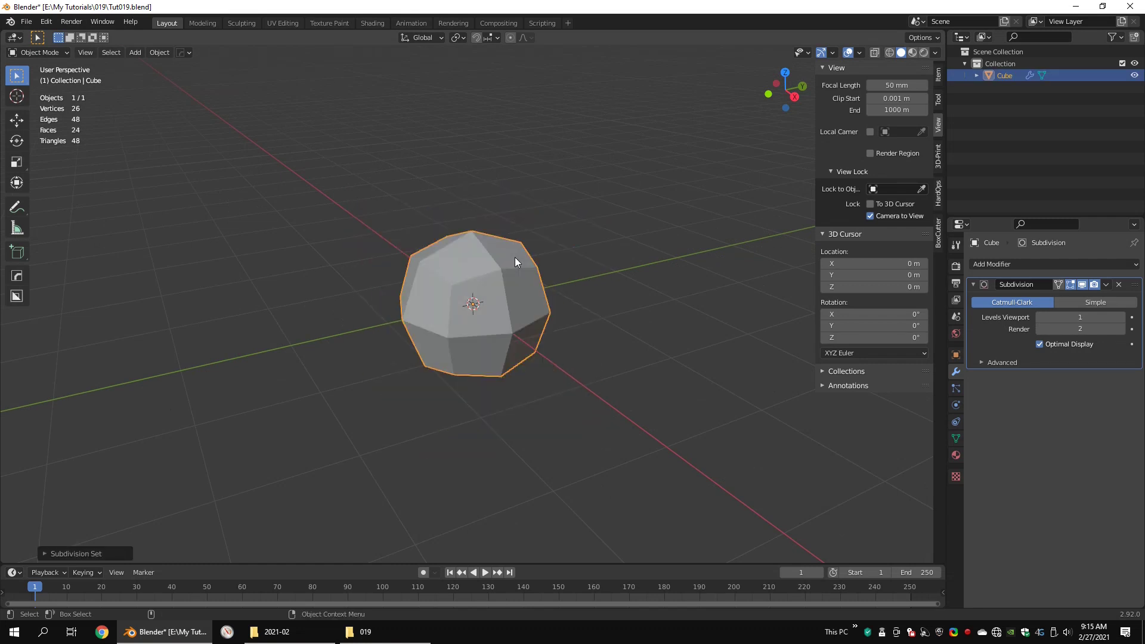
- Inspect the cube's control cage around the smoothed shape and set the Subdivision modifier's viewport level to 0
key("Tab")
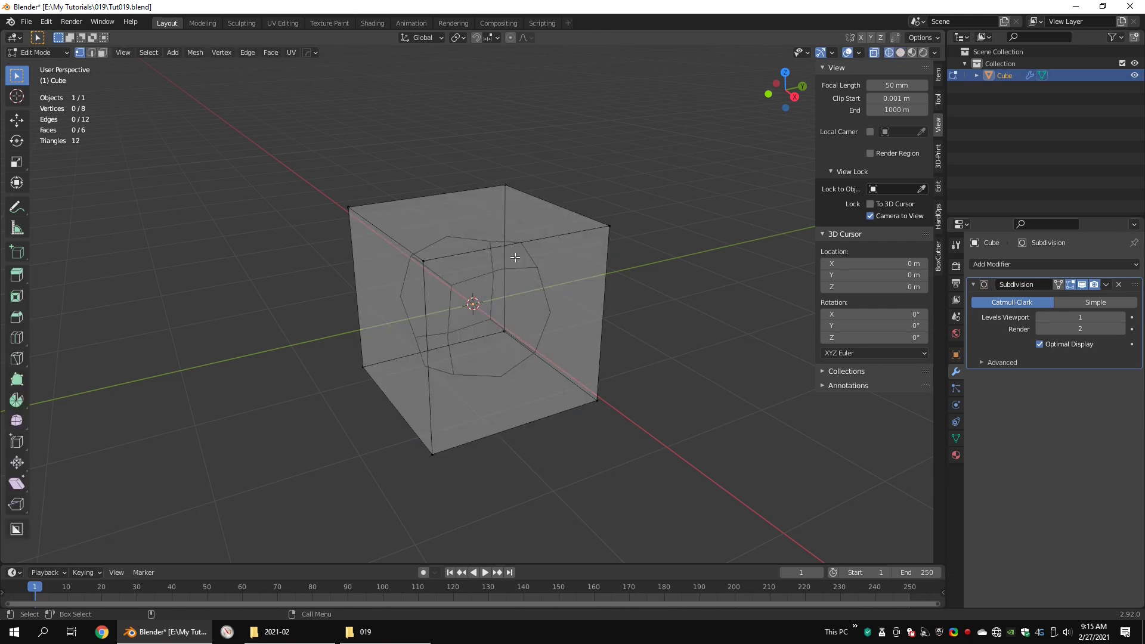
middle_click_drag(584, 253, 557, 254)
key("Tab")
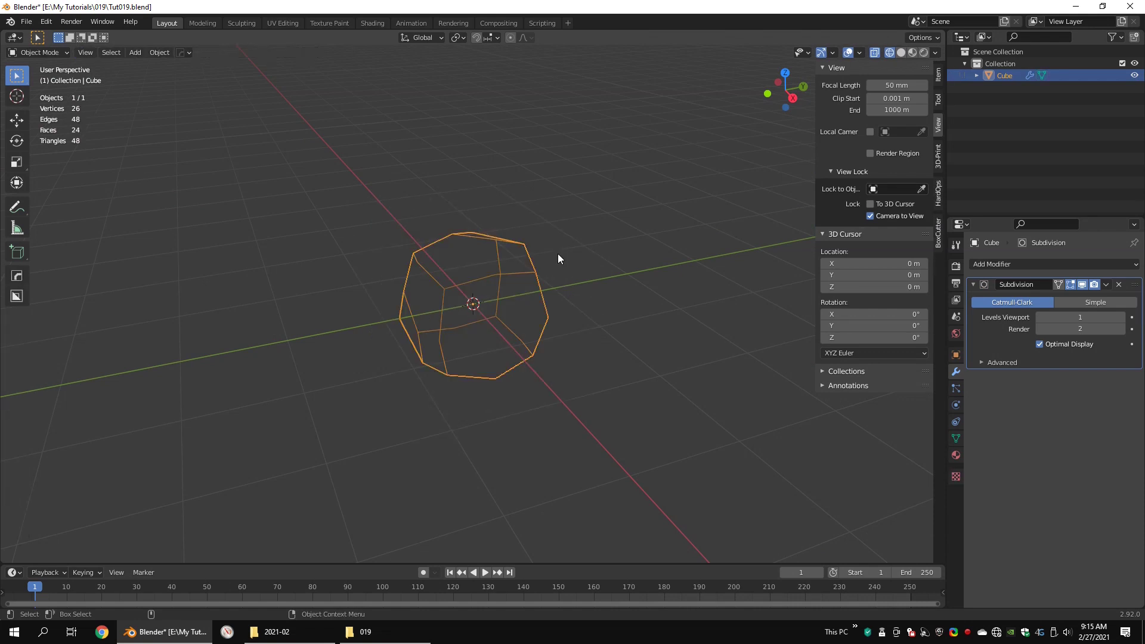
key("ctrl+0")
middle_click_drag(557, 254, 570, 233)
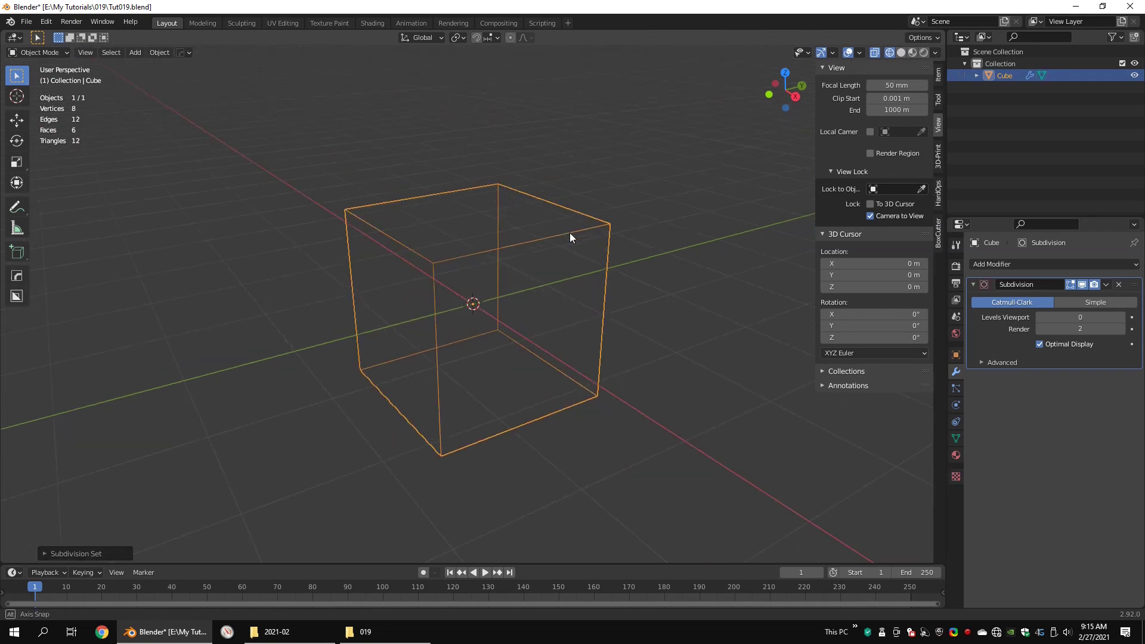
key("shift+z")
- Add a single vertical loop cut to the cube in Edit Mode and slide it close to the left face
key("Tab")
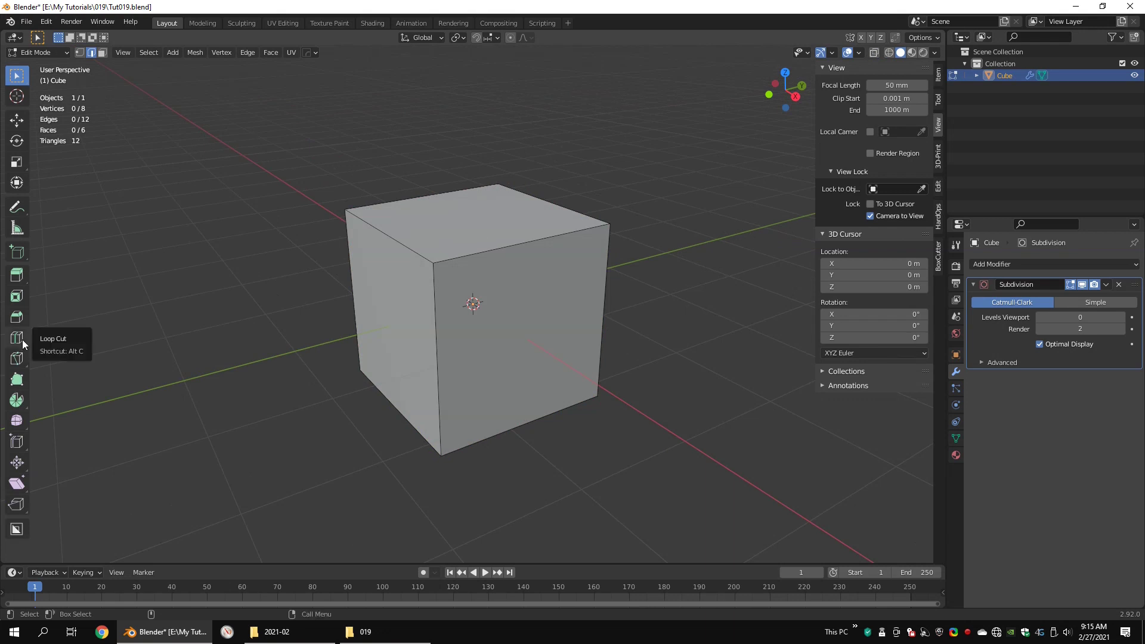
key("ctrl+r")
scroll(481, 253, "up", 5)
scroll(481, 252, "down", 5)
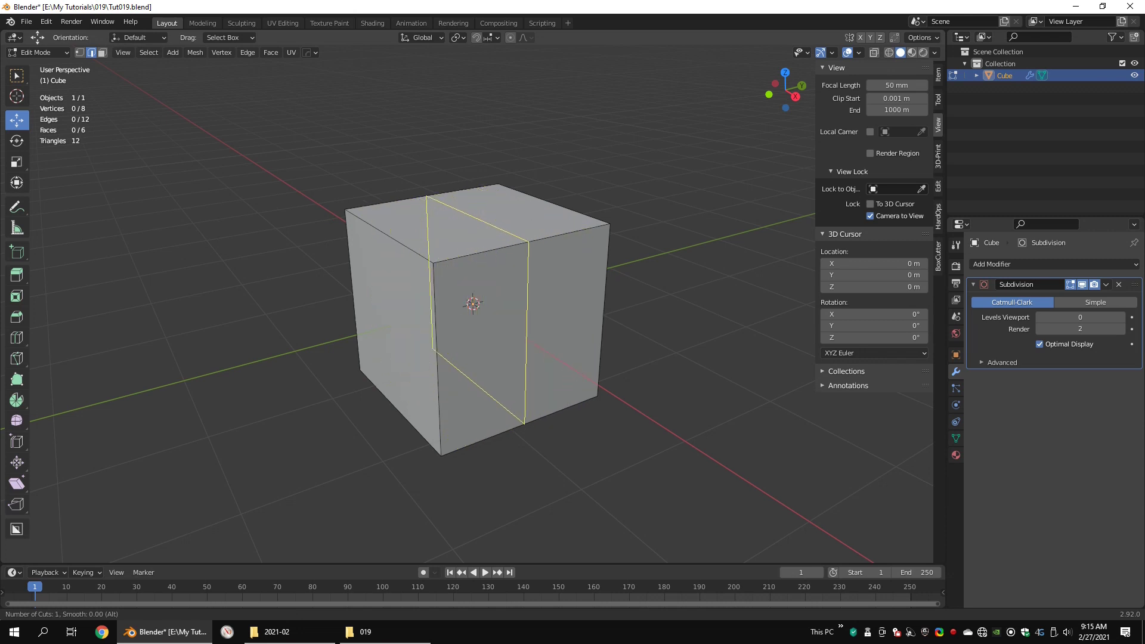
left_click(480, 253)
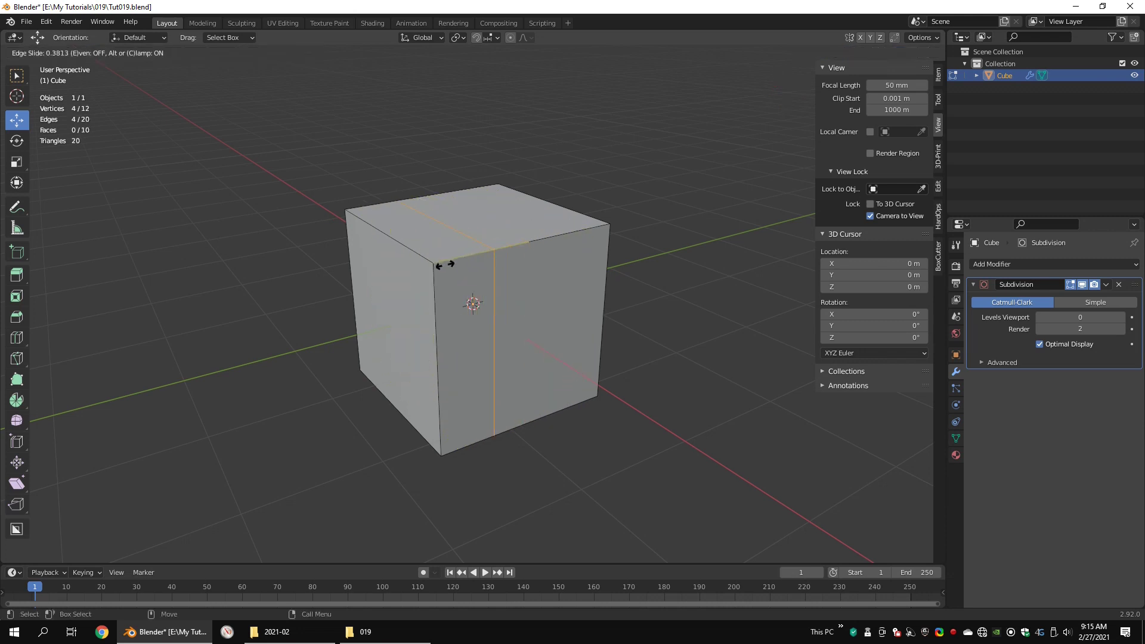
left_click(397, 274)
- Return to Object Mode and set the Subdivision modifier's viewport level to 2
key("Tab")
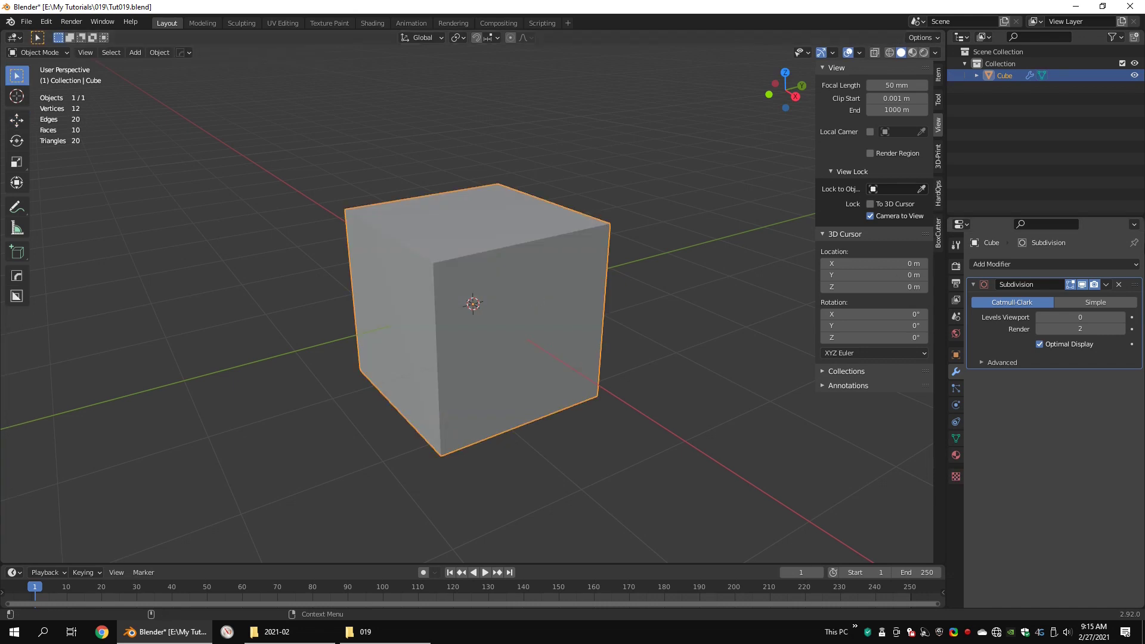
left_click(1121, 317)
left_click(1122, 322)
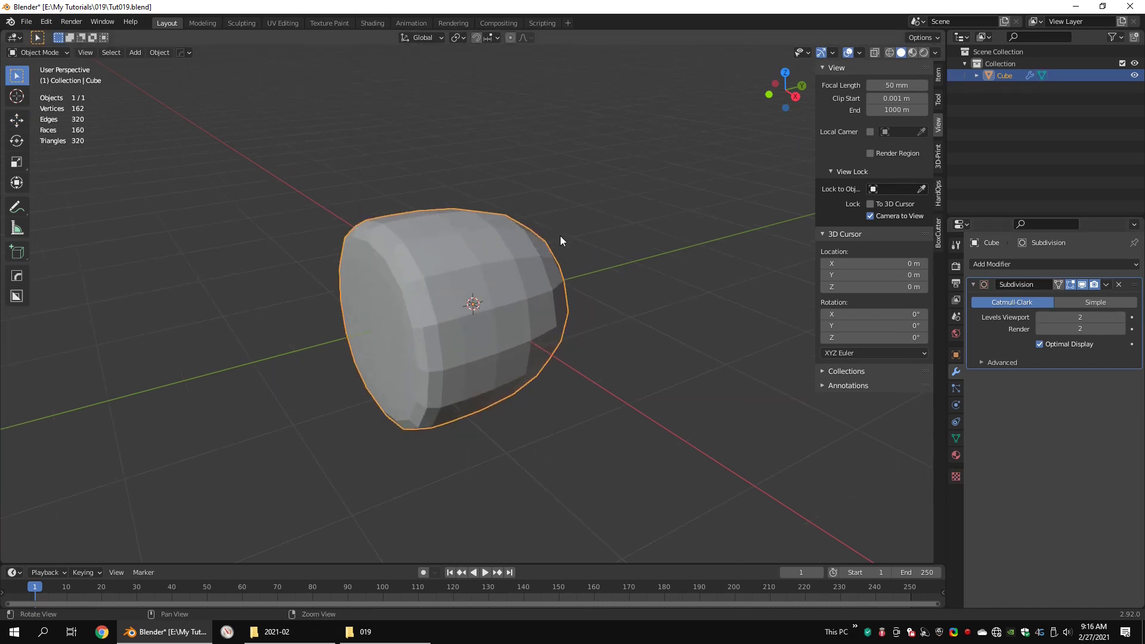
- Add two more loop cuts to the cube, one close to the top face and one close to the front-right face
key("Tab")
key("ctrl+r")
left_click(471, 286)
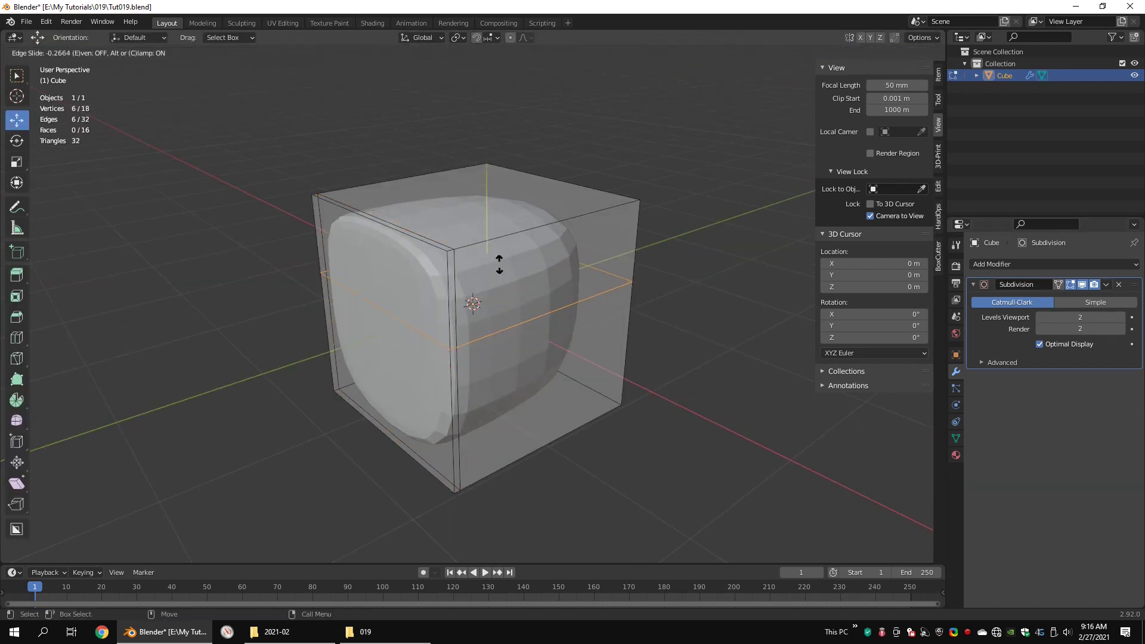
left_click(550, 179)
key("ctrl+r")
left_click(410, 235)
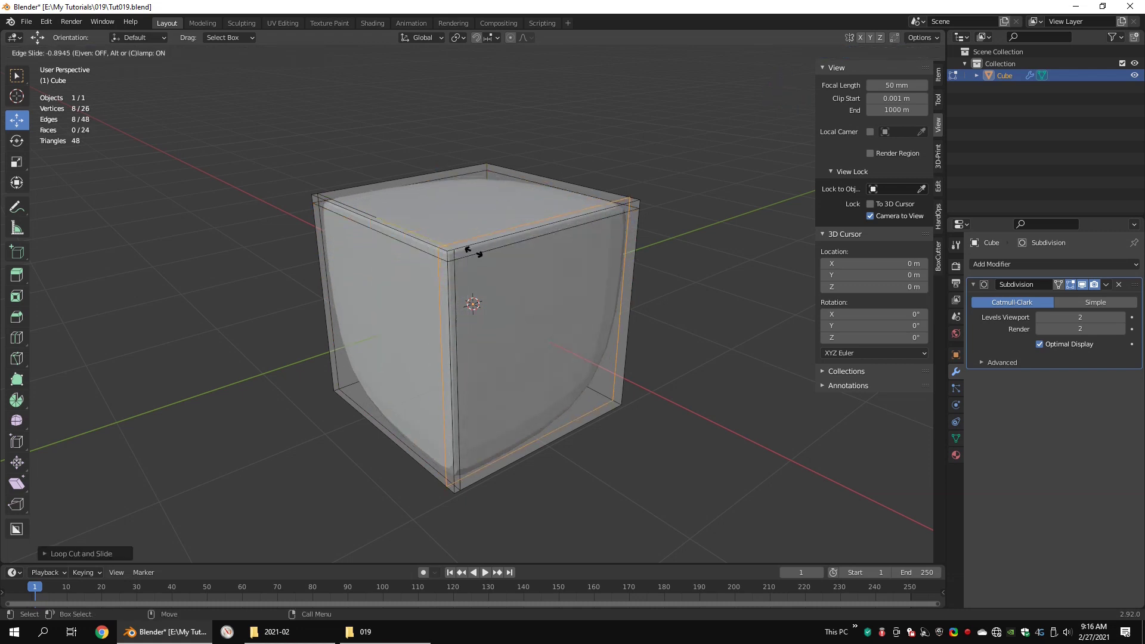
left_click(472, 252)
- Add supporting loop cuts close to the cube's rear side face and its bottom face
middle_click_drag(477, 256, 531, 271)
key("ctrl+r")
left_click(414, 263)
left_click(345, 254)
middle_click_drag(590, 360, 539, 316)
key("ctrl+r")
left_click(481, 295)
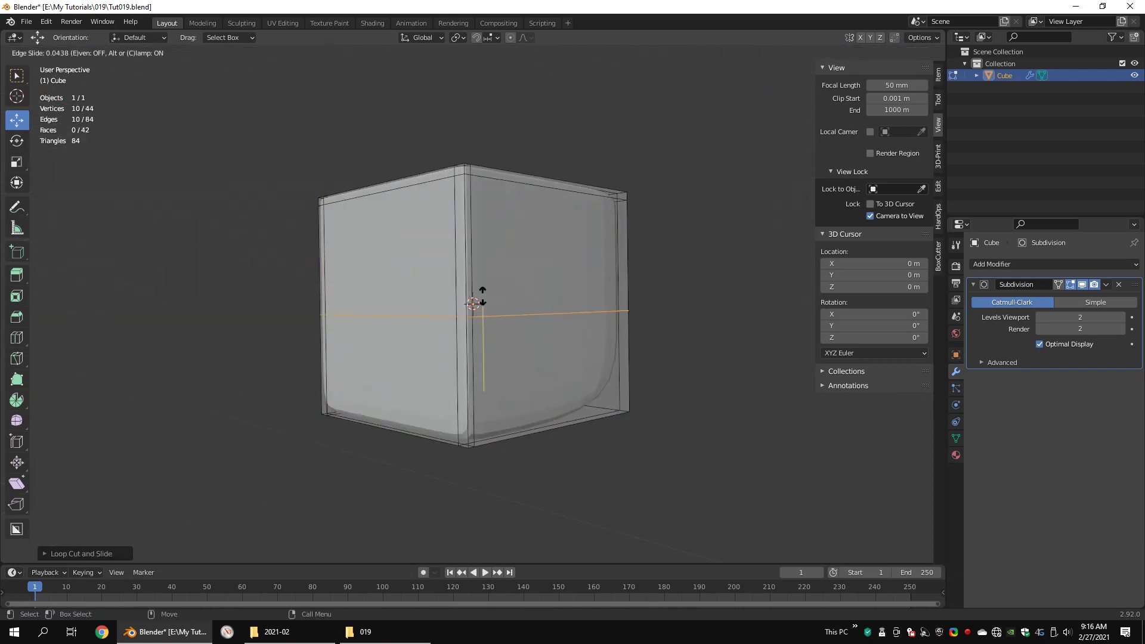
left_click(502, 413)
- Select an edge loop on the cube and inspect the sharpened shape in Object Mode
middle_click_drag(652, 276, 664, 322)
left_click(562, 228, "alt")
scroll(587, 281, "up", 3)
middle_click_drag(587, 281, 486, 301)
key("Tab")
scroll(549, 287, "down", 3)
- Add a vertical loop cut in Edit Mode and slide it close to the cube's remaining unsupported side
key("Tab")
key("1")
key("ctrl+r")
left_click(499, 259)
left_click(579, 272)
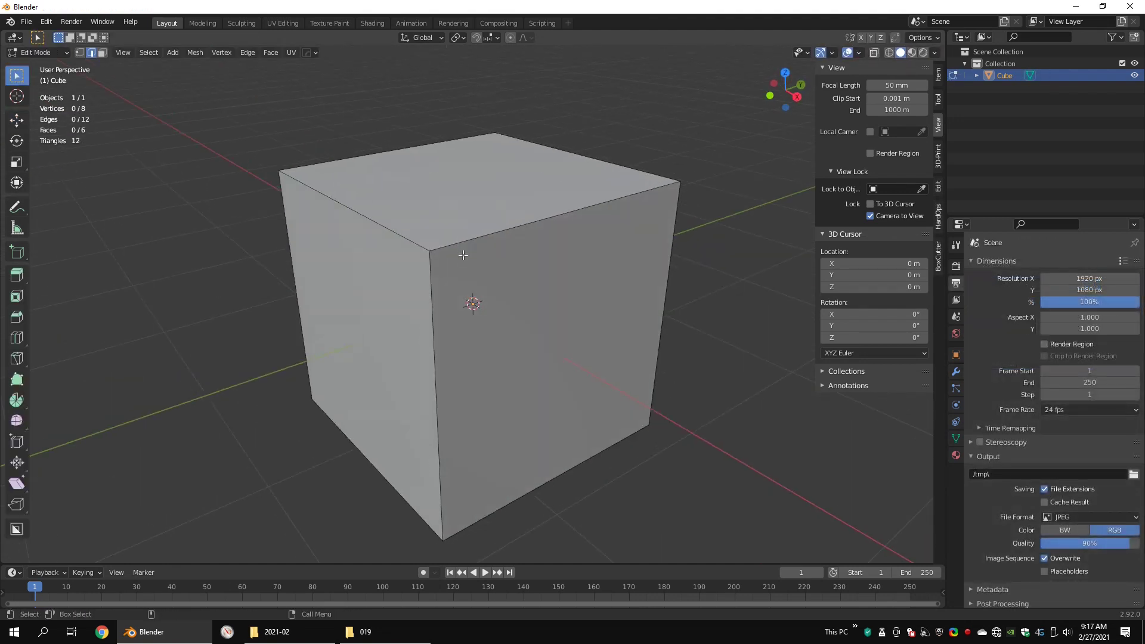
- Add a Subdivision modifier to the fresh cube at level 3 and reduce its viewport level to 0
key("ctrl+3")
key("ctrl+0")
- Add supporting loop cuts close to the cube's front side face and its top face, and set the subdivision level to 1
key("Tab")
key("ctrl+r")
left_click(373, 215)
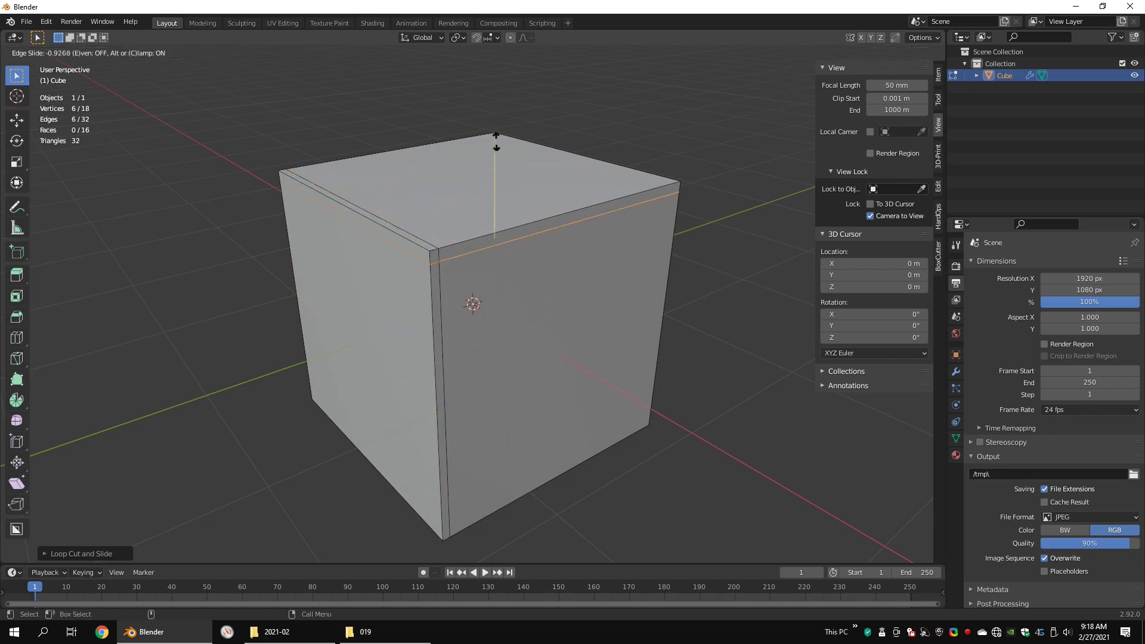
left_click(496, 143)
key("Tab")
key("ctrl+1")
key("Tab")
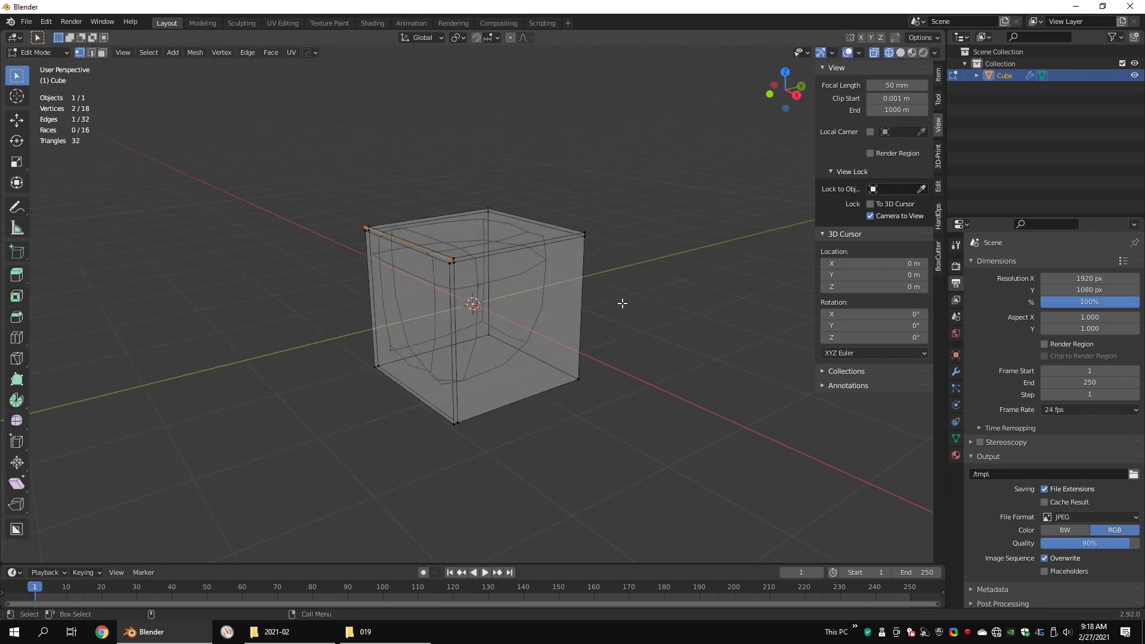
- Delete the cube's bottom face and two opposite side faces, and check the subdivided open shell in Object Mode
key("ctrl+0")
left_click_drag(429, 225, 328, 434)
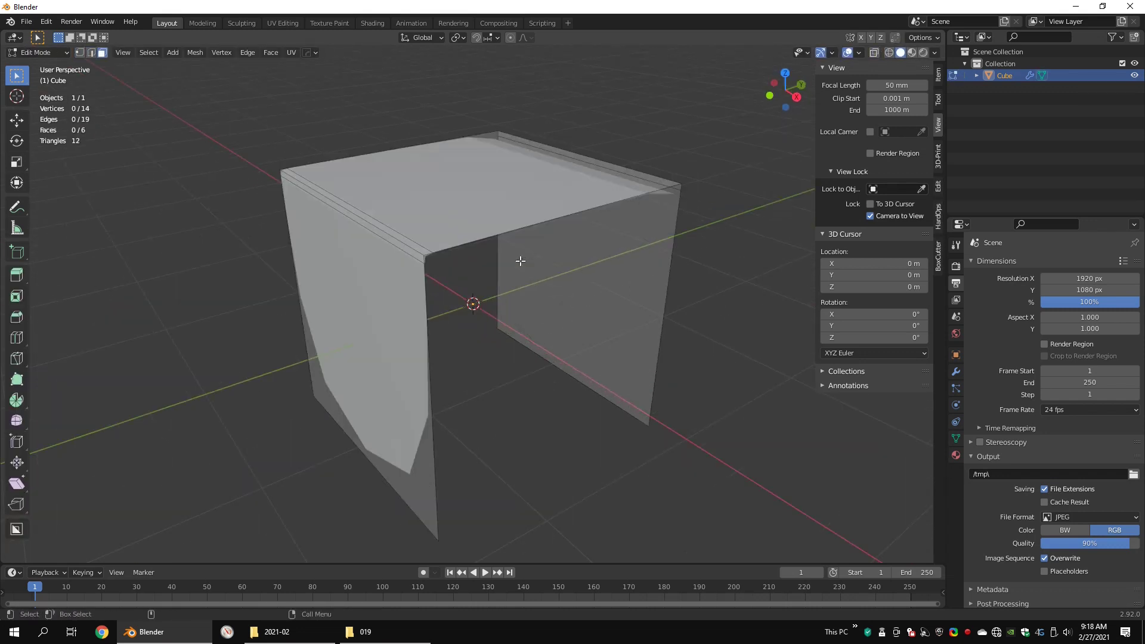
key("Tab")
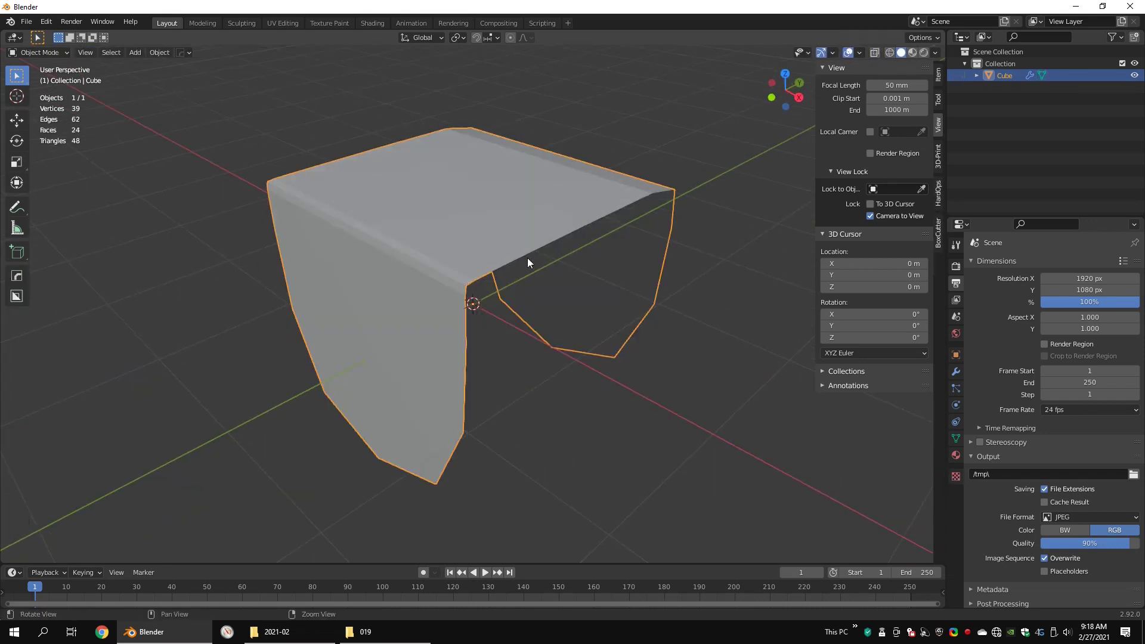
scroll(524, 254, "down", 4)
scroll(468, 238, "up", 3)
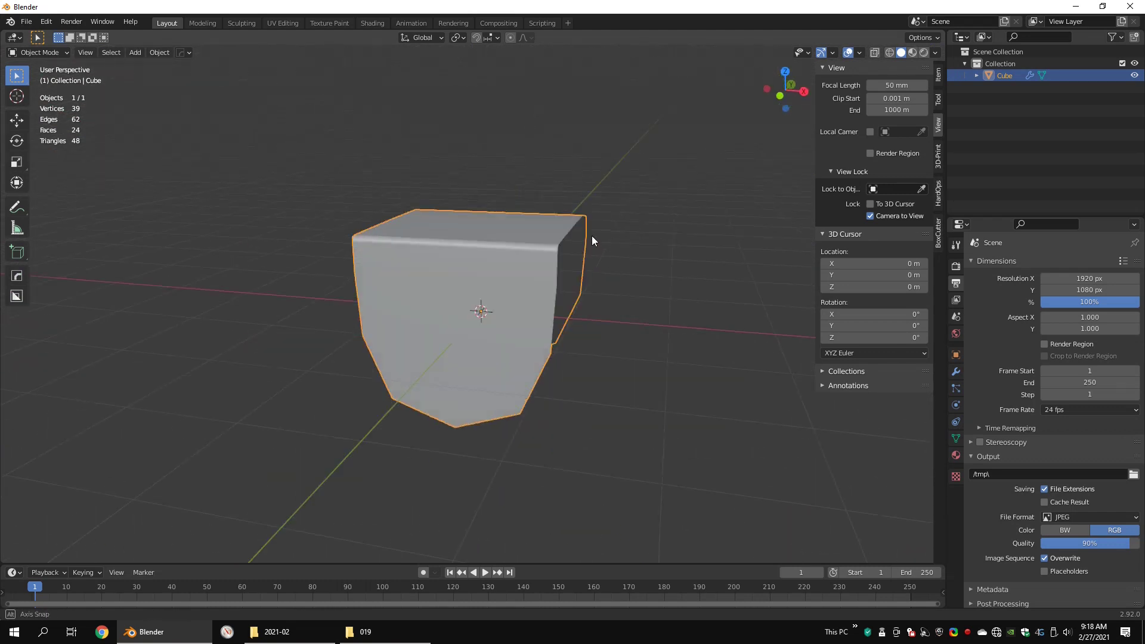
- Add supporting loop cuts to the open shell's two side walls and slide them close to their lower edges
key("Tab")
key("g")
key("g")
left_click(373, 354)
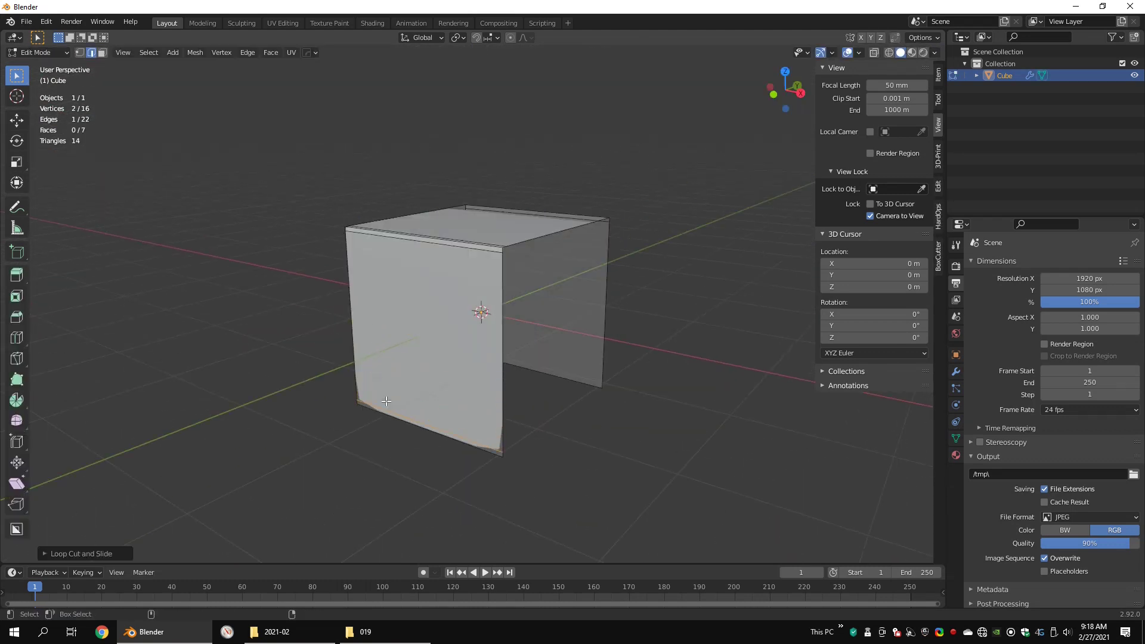
key("g")
key("g")
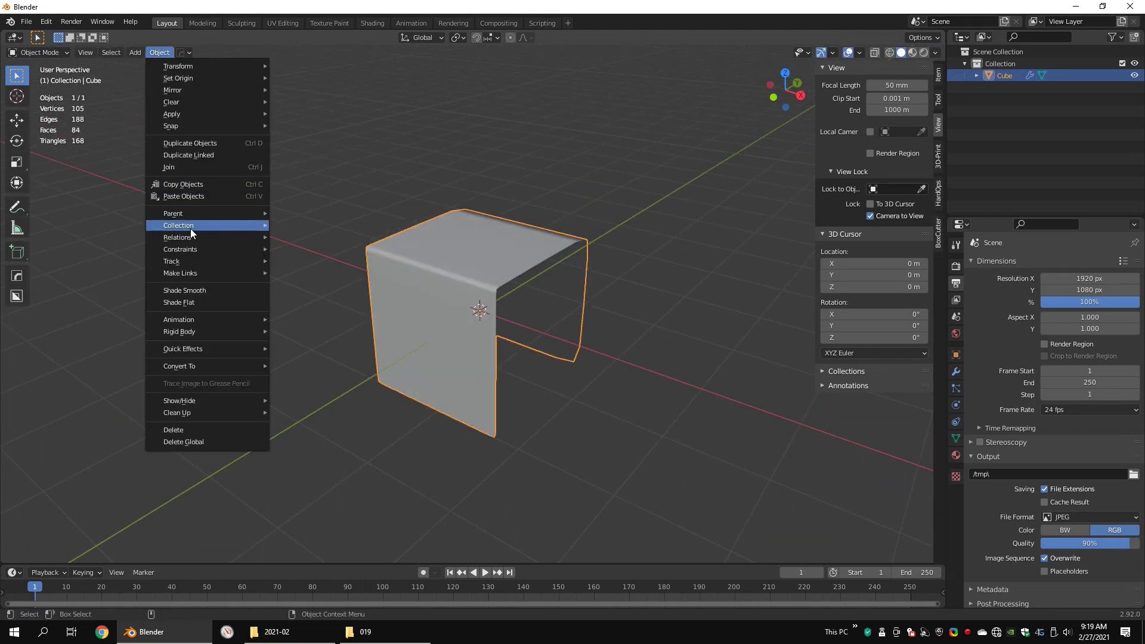
- Remove Shade Smooth from the Quick Favorites and check the remaining favorites
right_click(192, 288)
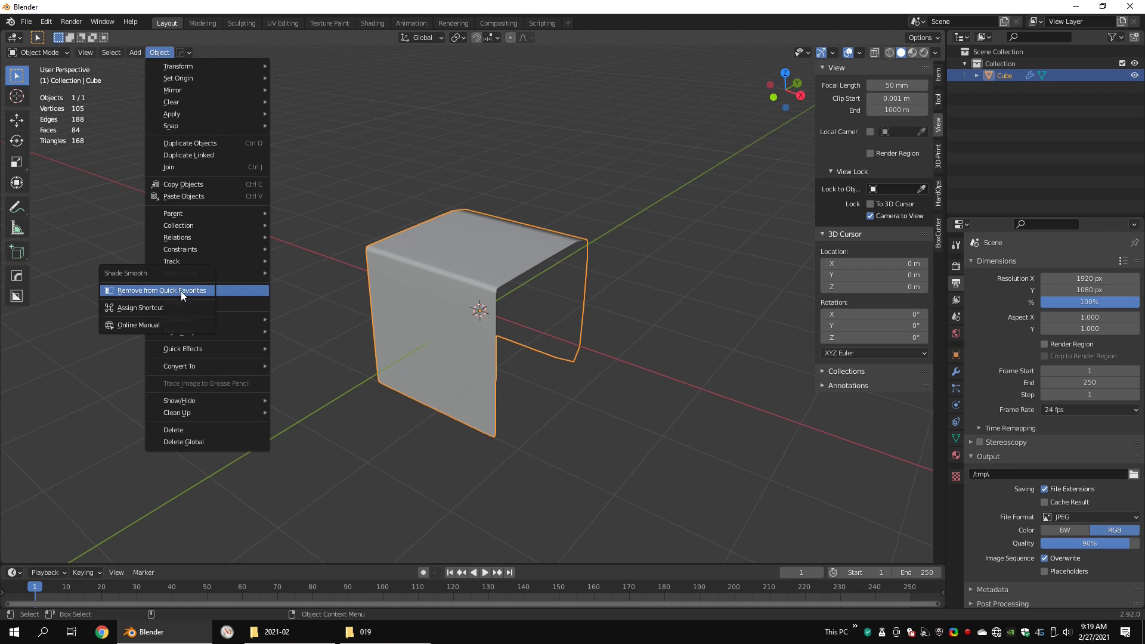
left_click(186, 290)
key("q")
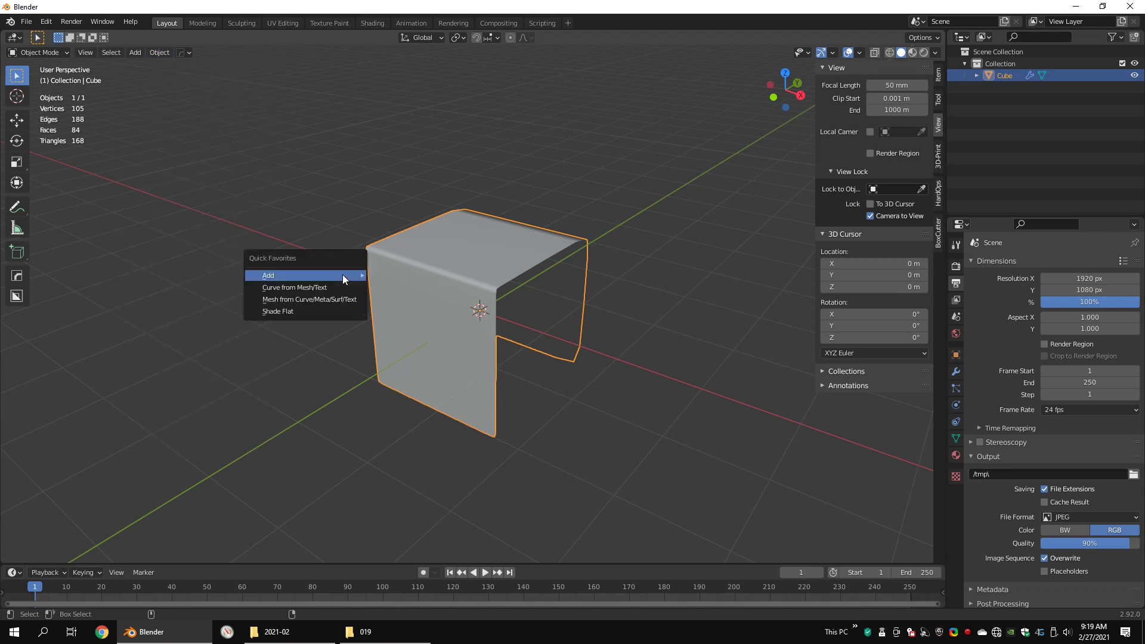
mouse_move(342, 274)
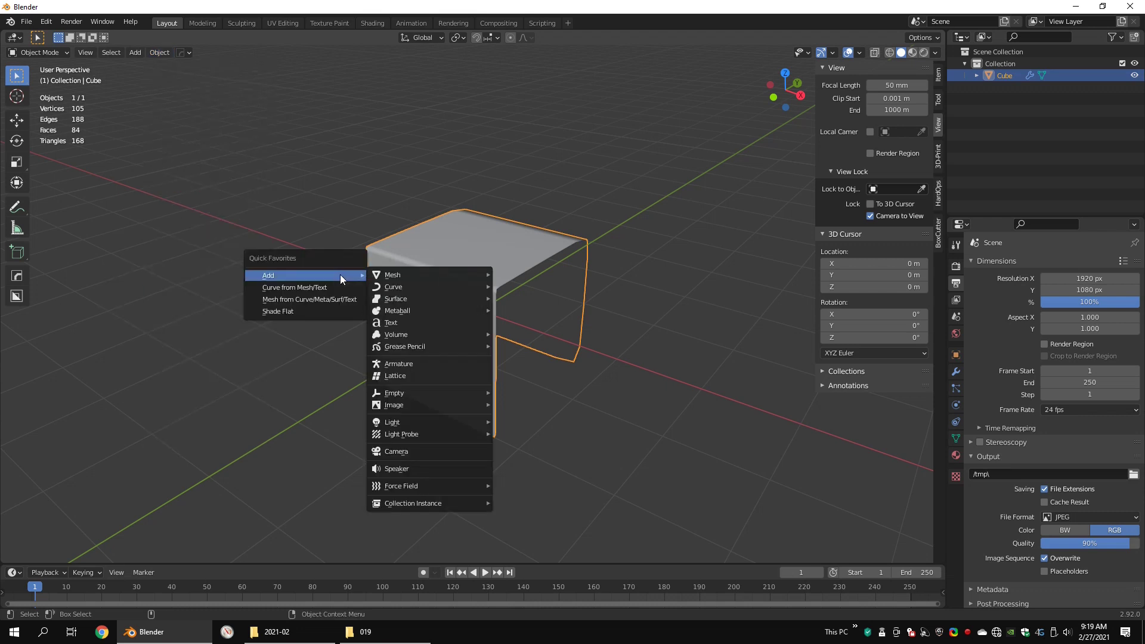
left_click(134, 52)
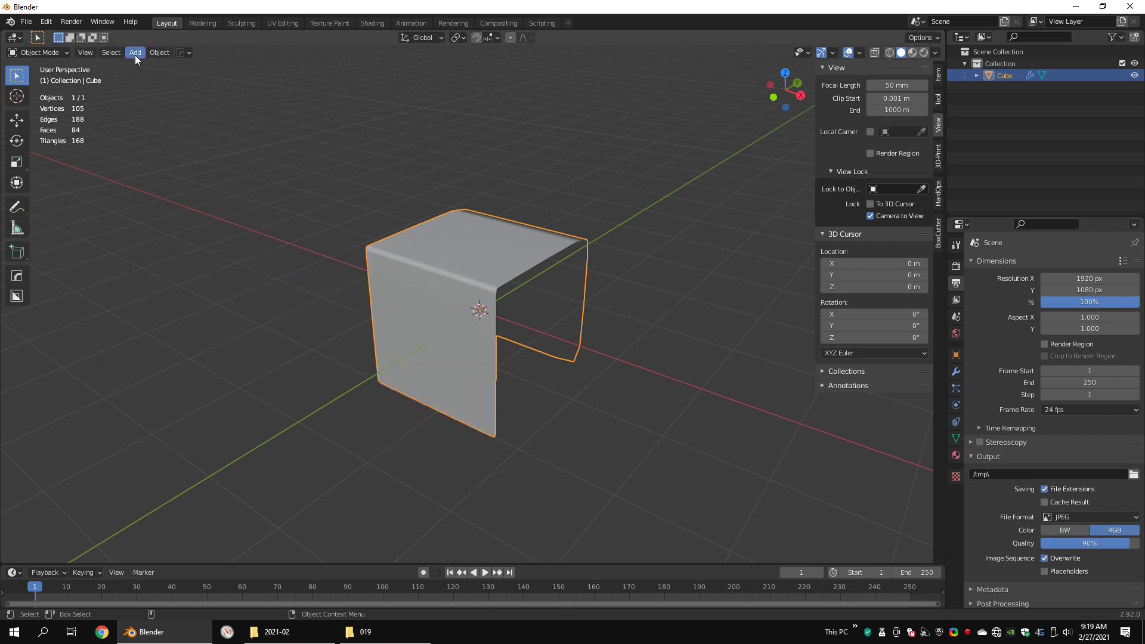
- Add Shade Smooth to the Quick Favorites and apply it to the open shell from there
left_click(159, 53)
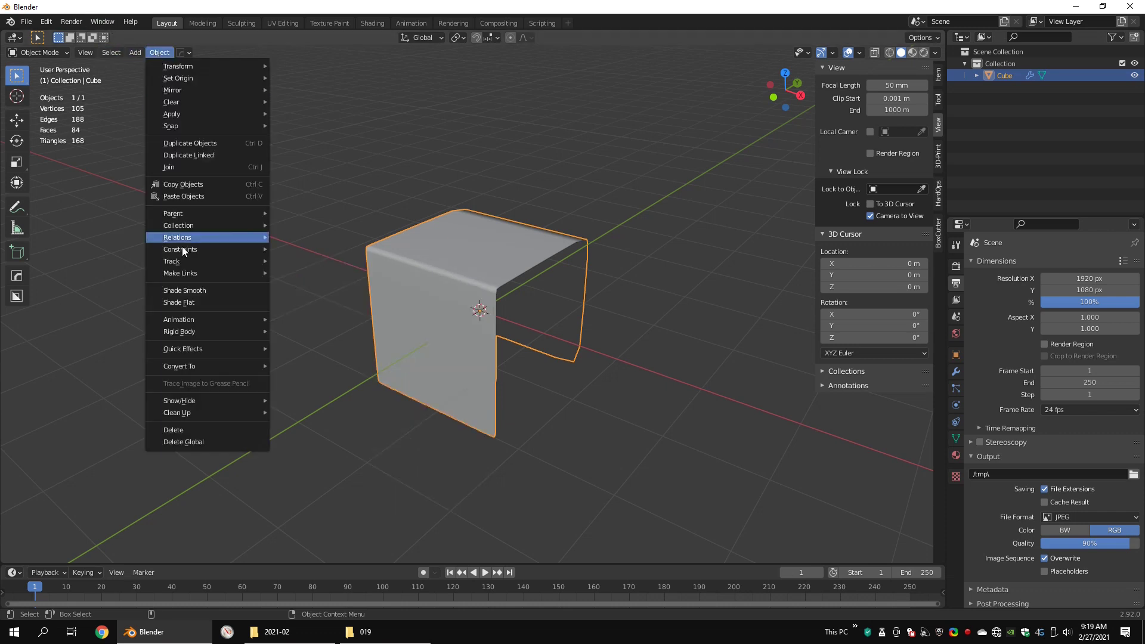
right_click(184, 290)
left_click(178, 291)
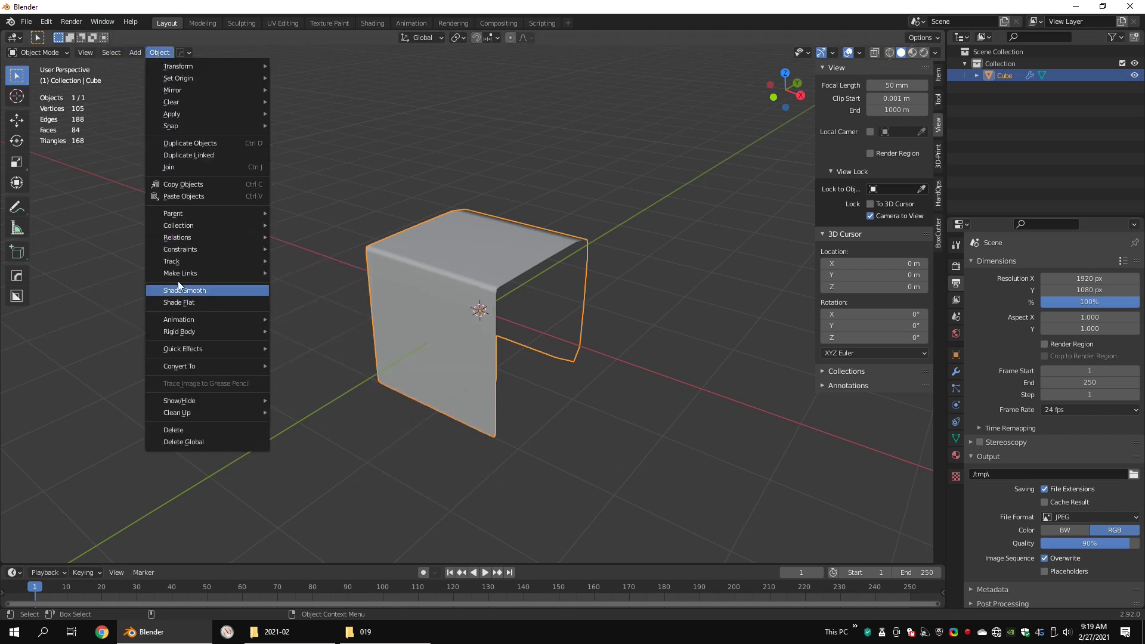
key("q")
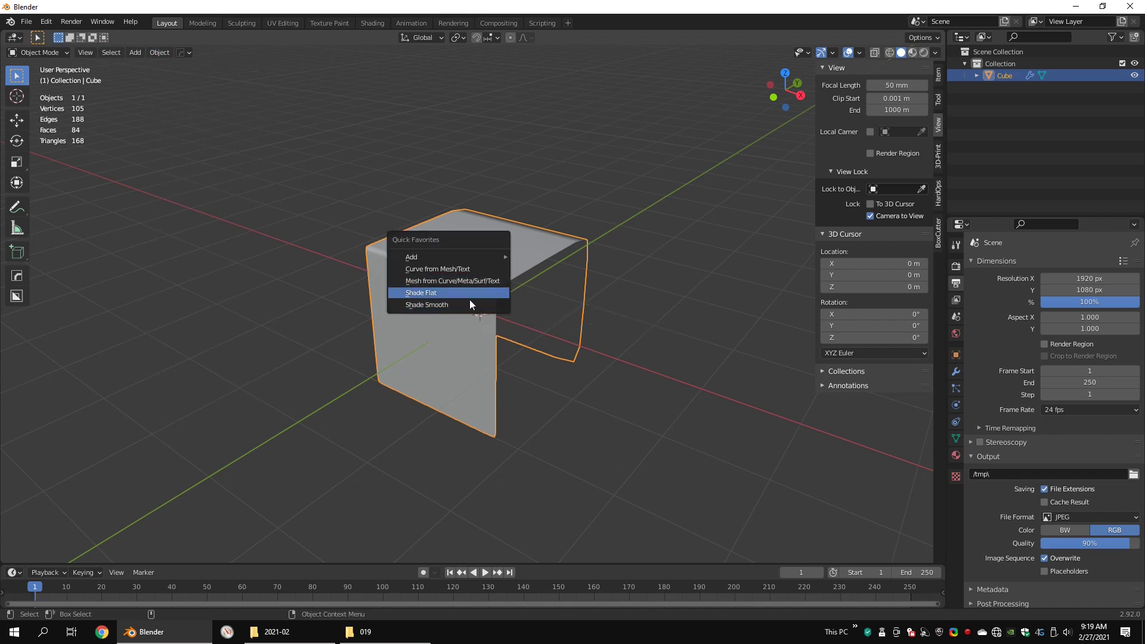
left_click(470, 304)
- On the fresh cube, extrude a single upper corner vertex outward in Edit Mode and undo the extrusion
key("Tab")
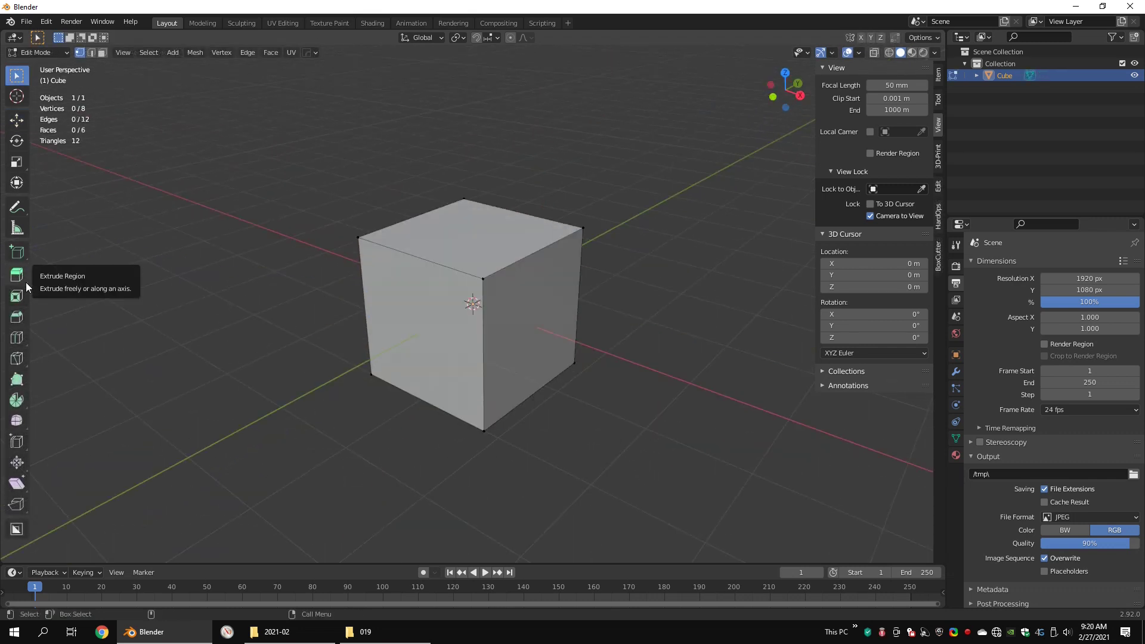
left_click(499, 286)
key("w")
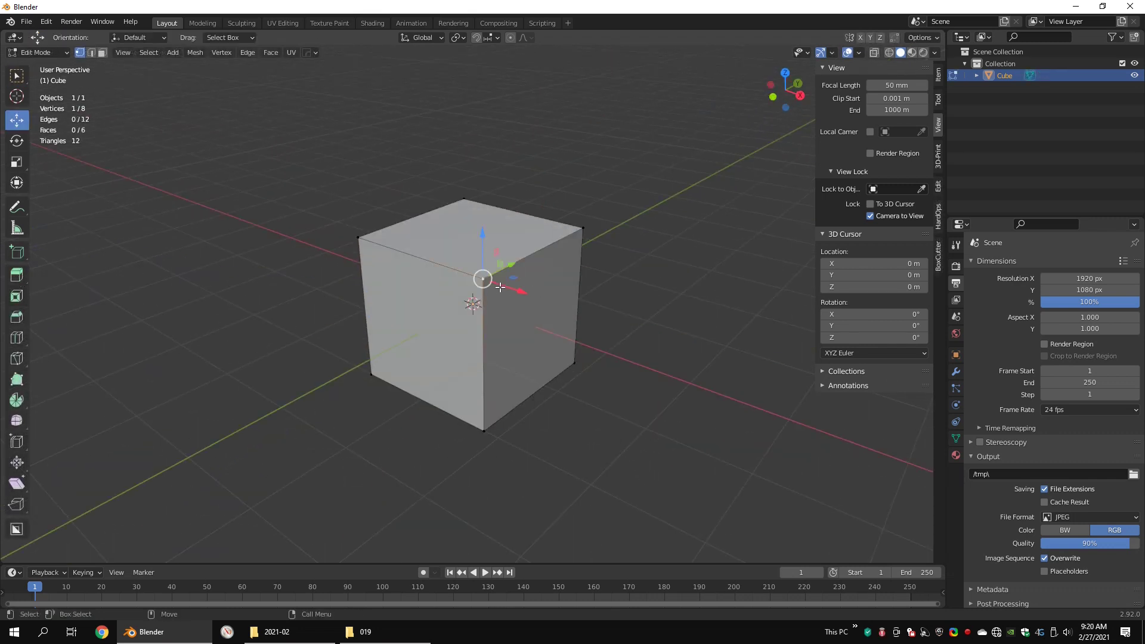
left_click_drag(526, 277, 591, 302, "alt")
key("ctrl+e")
left_click(580, 303)
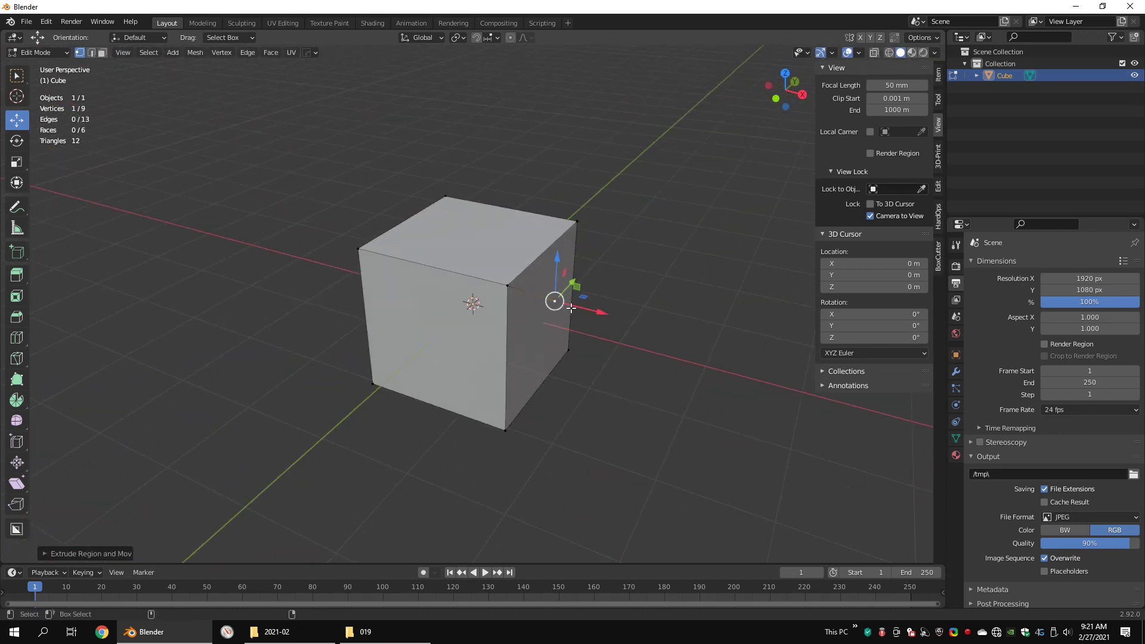
key("ctrl+z")
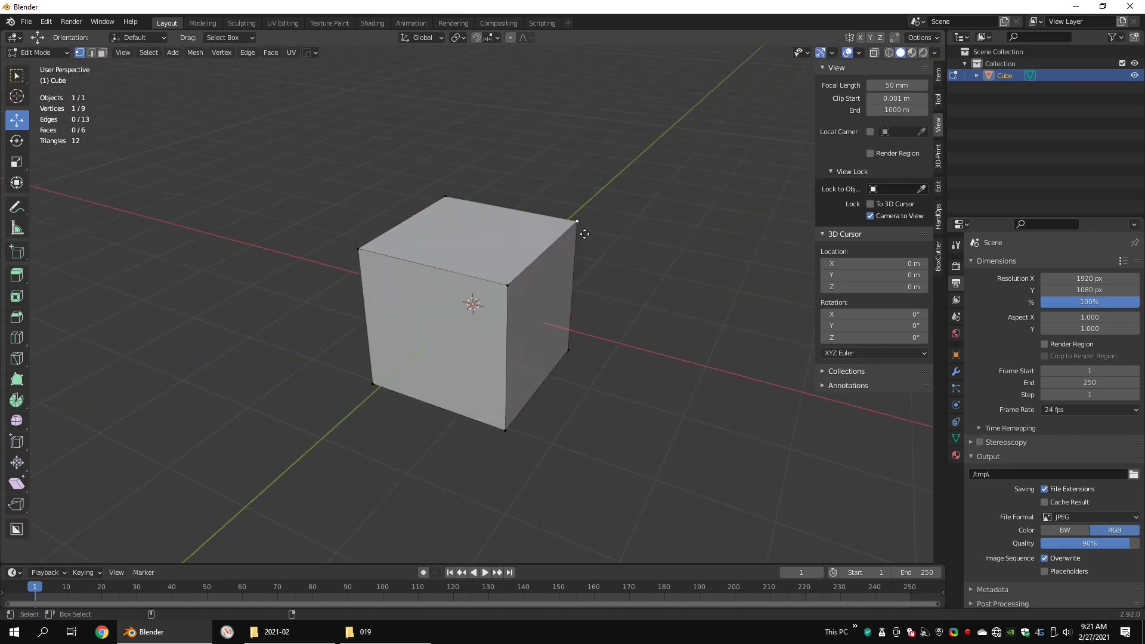
left_click(574, 225)
- Extrude one of the cube's upper edges outward as a flap and undo the extrusion
key("2")
left_click(544, 261)
key("ctrl+e")
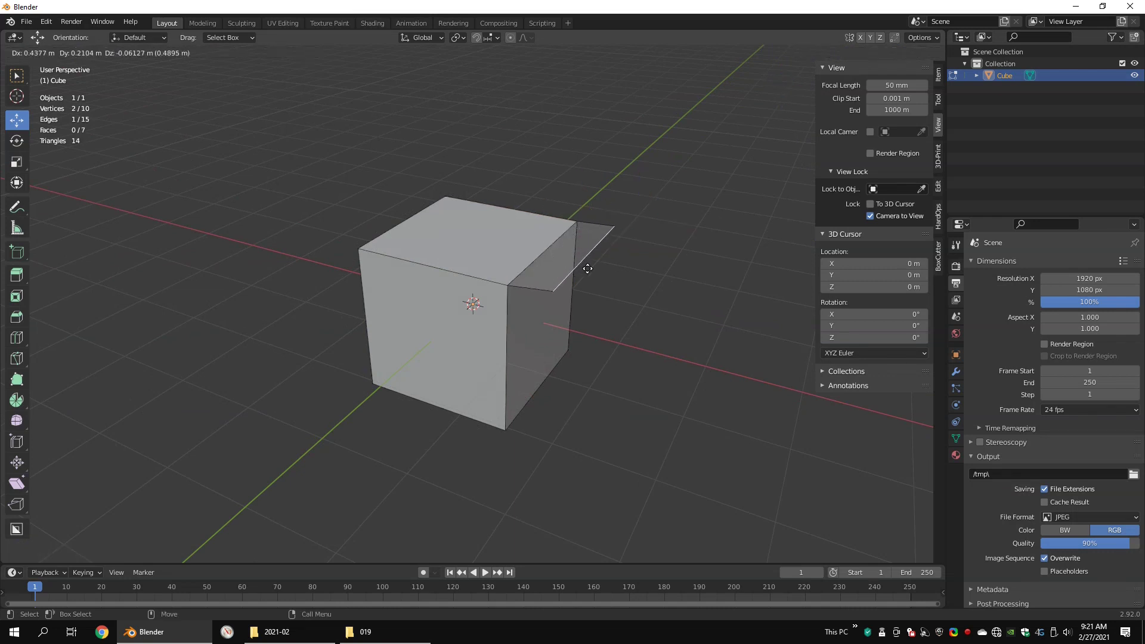
left_click(626, 247)
mouse_move(611, 271)
left_mouse_down("alt")
mouse_move(607, 222)
mouse_move(604, 272)
left_mouse_up("alt")
key("ctrl+z")
- Extrude the cube's +X side face outward twice to form two additional segments
mouse_move(604, 272)
middle_mouse_down()
mouse_move(596, 262)
mouse_move(607, 286)
middle_mouse_up()
key("3")
left_click(540, 301)
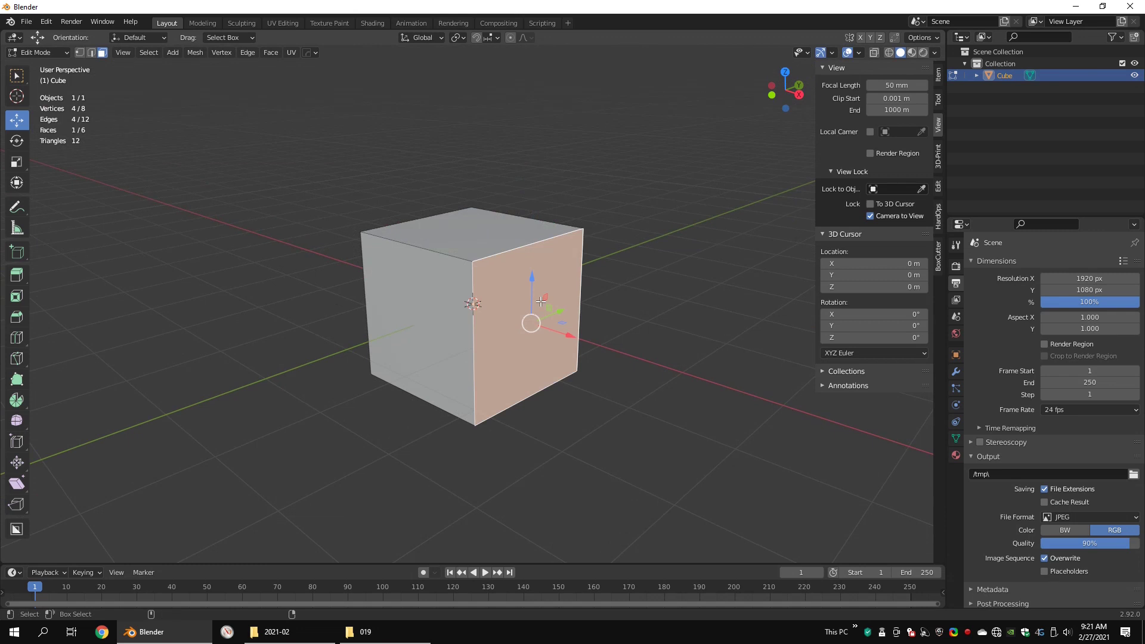
key("e")
left_click(587, 313)
key("e")
left_click(589, 308)
- Extrude the outer segment's narrow side face sideways and the inner segment's top face upward as protruding blocks
left_click(540, 316)
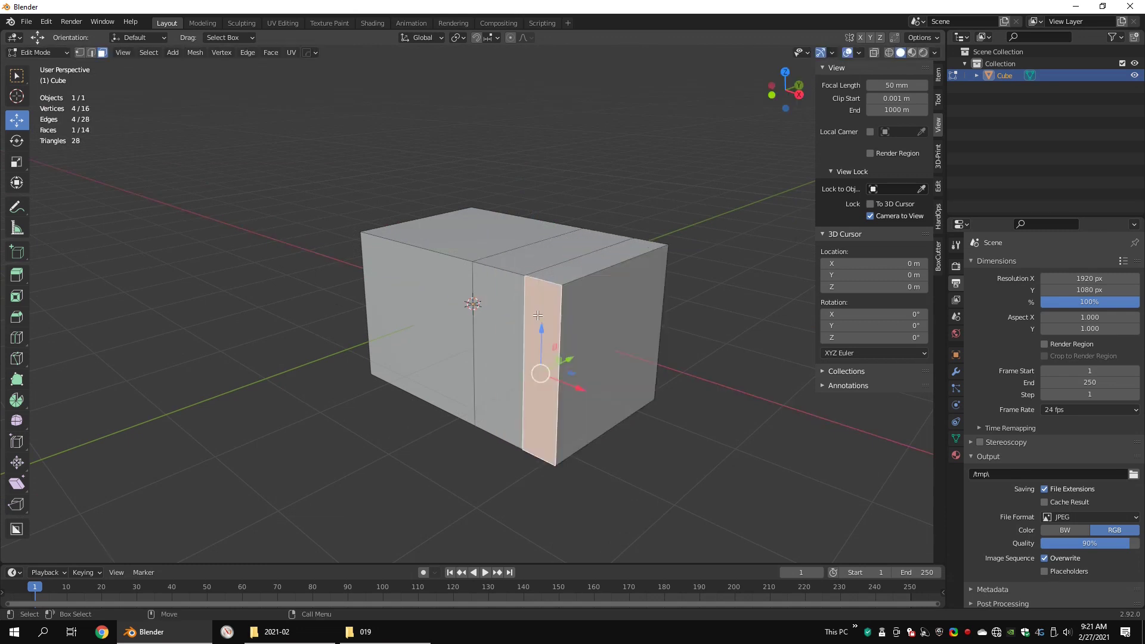
key("e")
left_click(504, 327)
left_click(556, 249)
key("e")
left_click(557, 217)
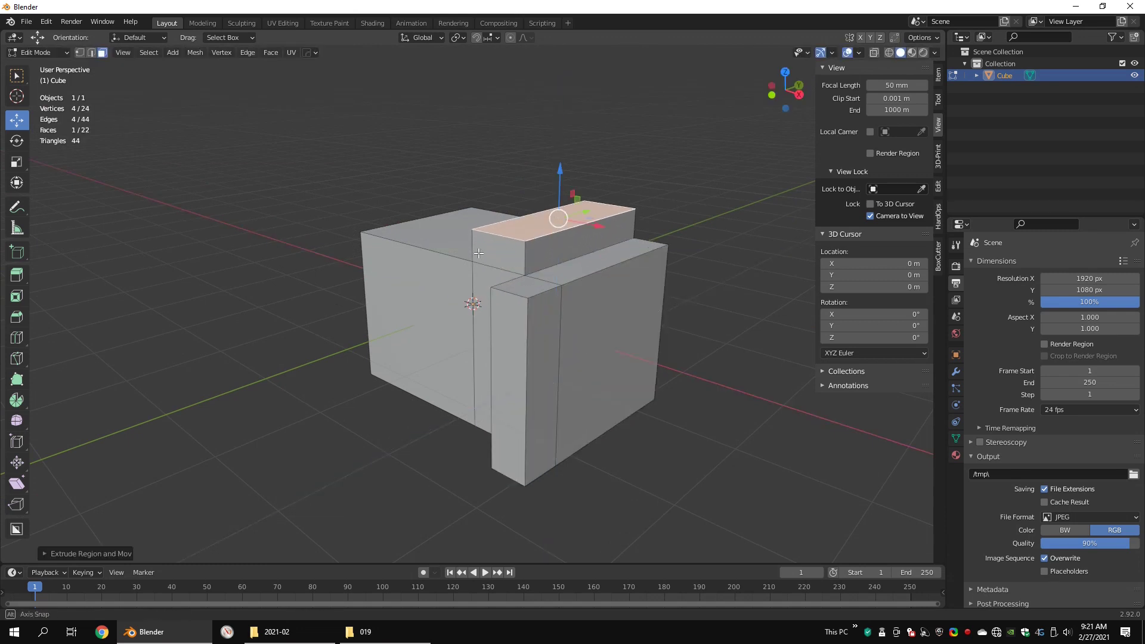
- Delete the end face on the side of the body opposite the extruded blocks
middle_click_drag(557, 216, 529, 286)
left_click(432, 293)
middle_click_drag(431, 295, 446, 296)
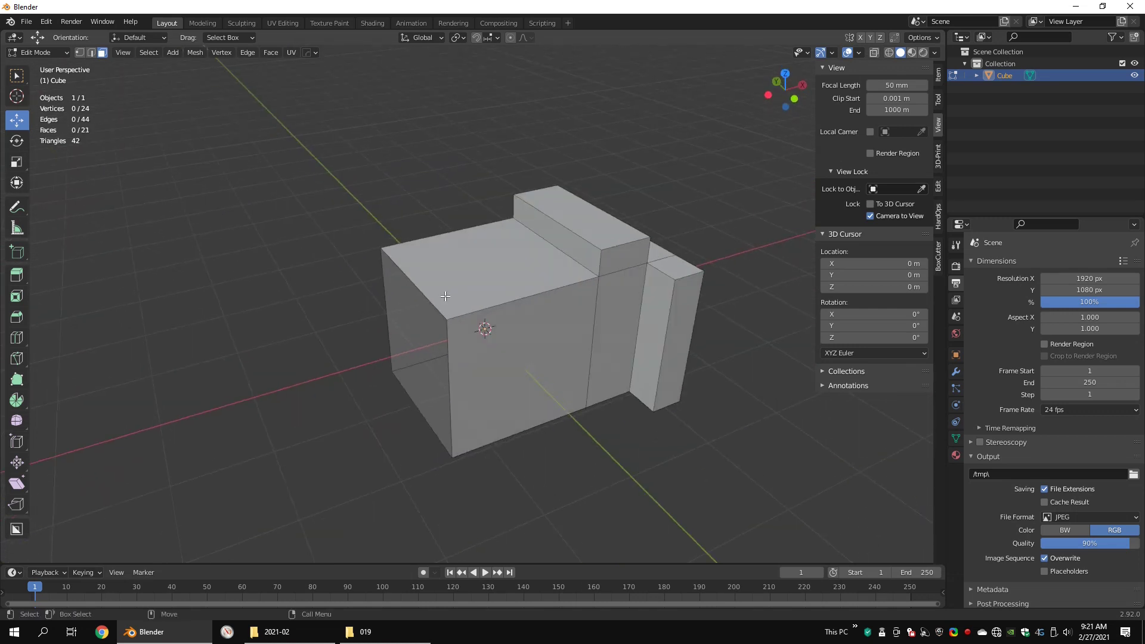
- Extrude the open end's upper edge outward and downward in successive sections to form a bent flap
key("e")
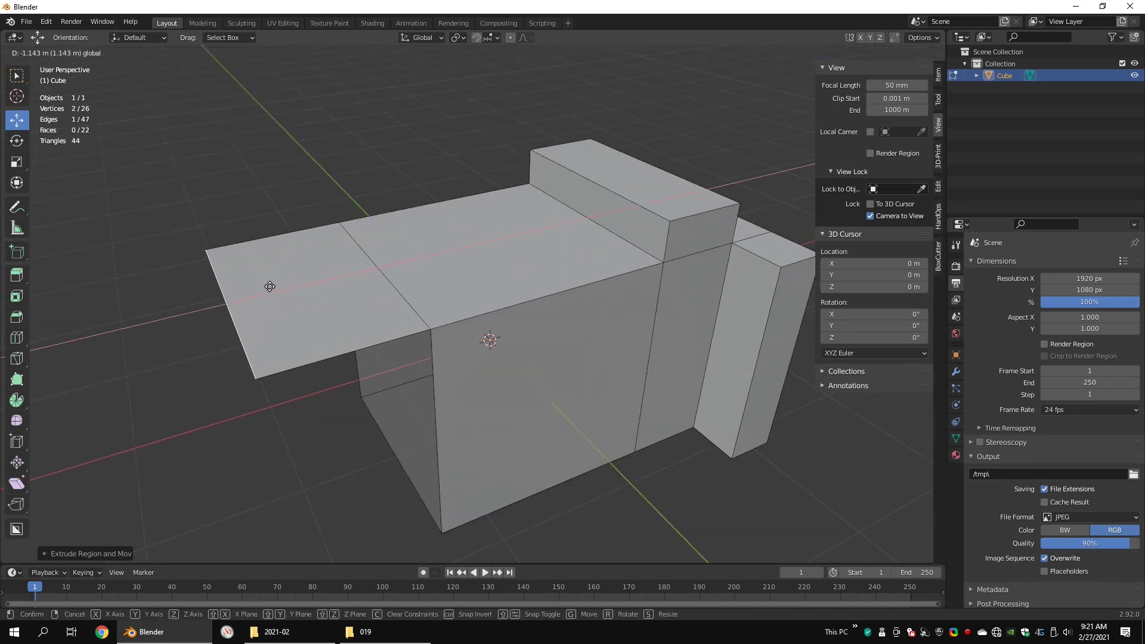
left_click(352, 294)
middle_click_drag(353, 294, 360, 260)
key("e")
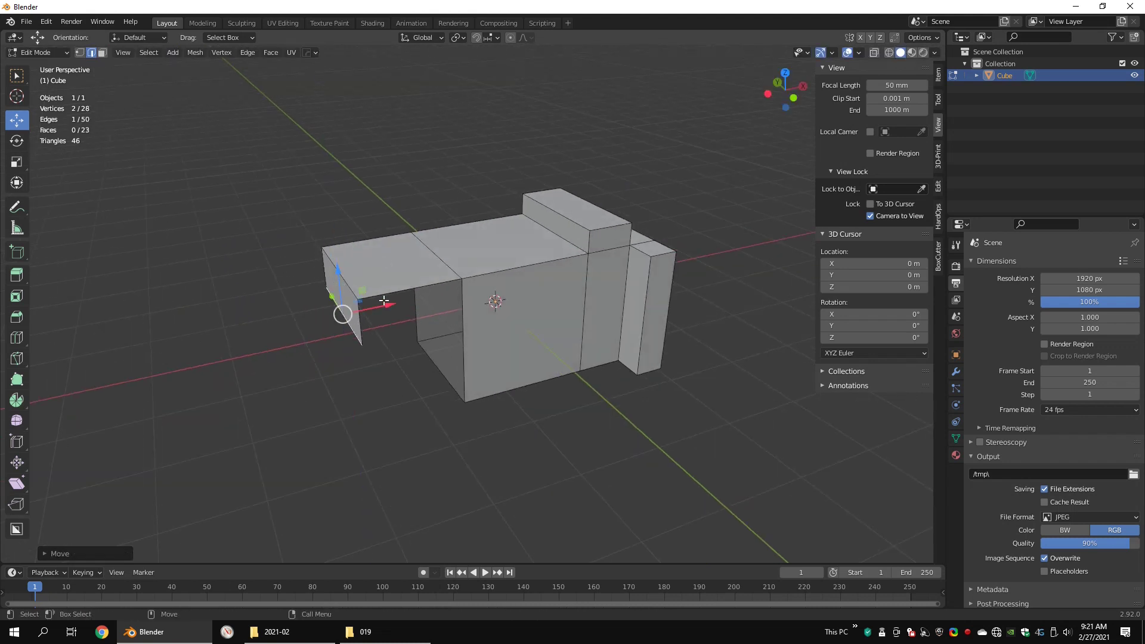
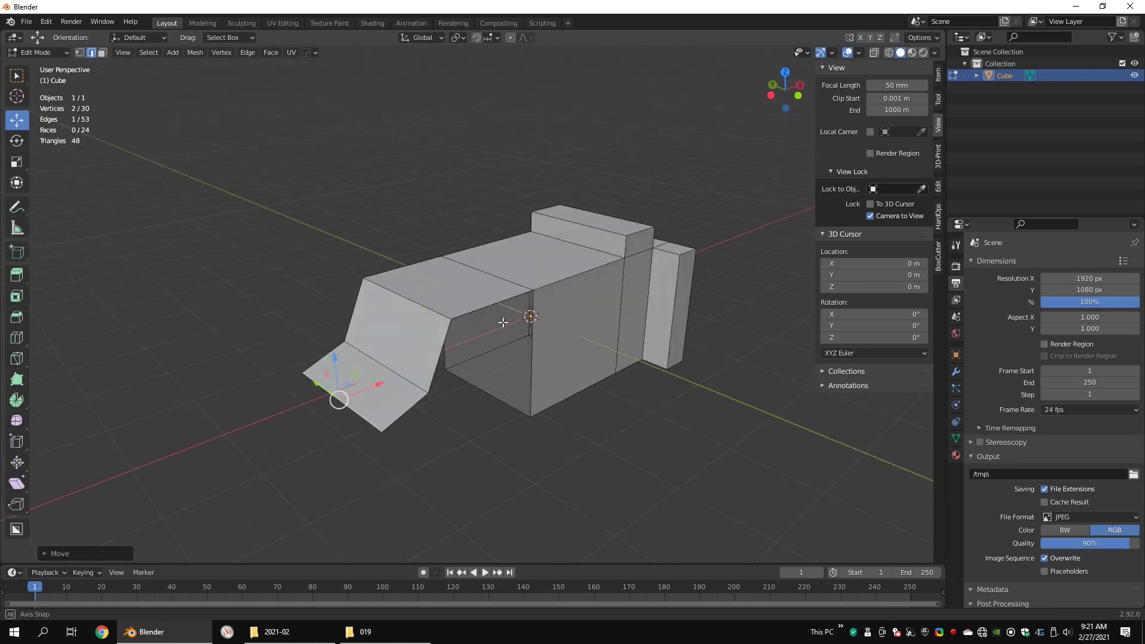
- Add a Subdivision Surface modifier to the extruded model
scroll(482, 324, "up", 2)
left_click(955, 372)
left_click(1052, 263)
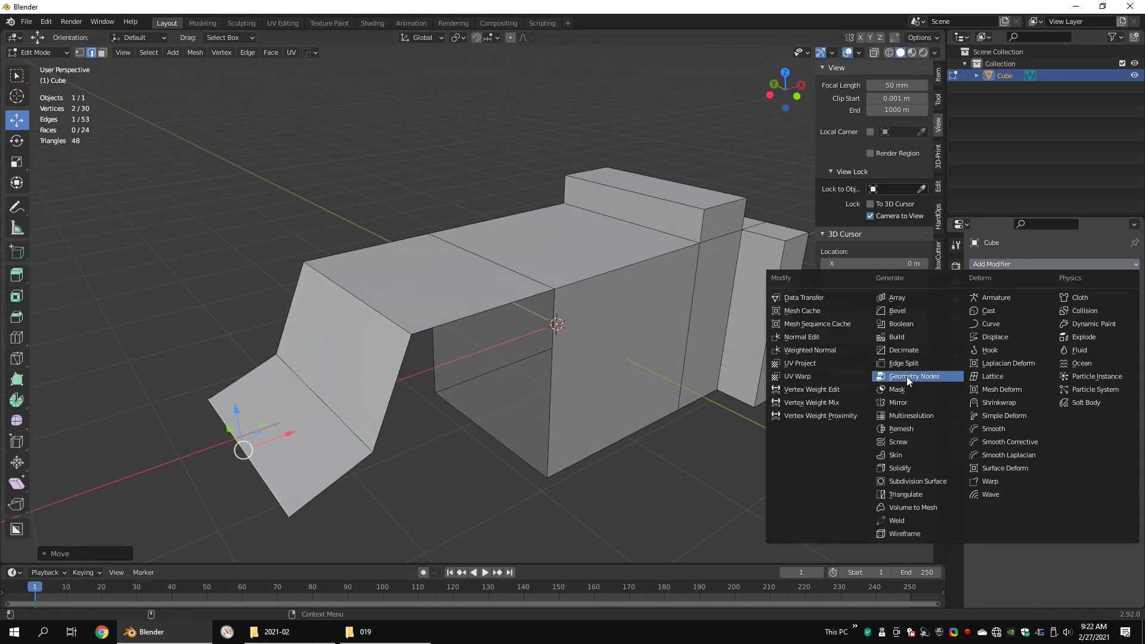
left_click(910, 480)
- Add supporting loop cuts across the flap on both sides of its bends
middle_click_drag(536, 310, 439, 285)
key("ctrl+r")
left_click(393, 262)
left_click(351, 247)
left_click(424, 307)
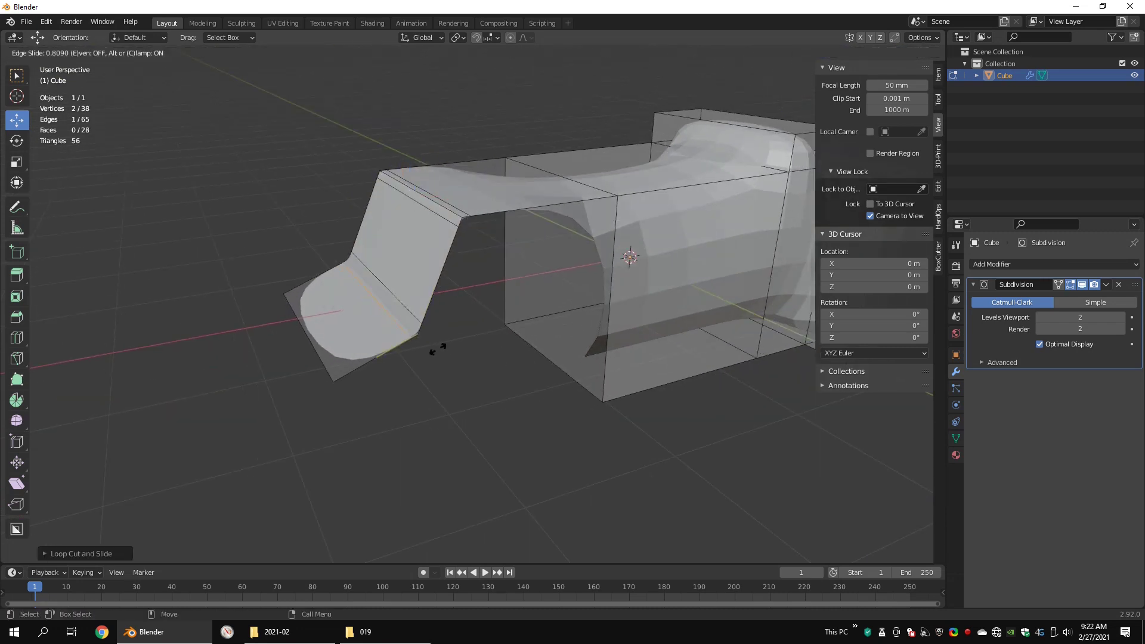
- Add lengthwise supporting loop cuts close to both long outer edges of the flap and body
key("ctrl+r")
left_click(448, 219)
left_click(475, 228)
key("ctrl+r")
left_click(527, 189)
left_click(534, 161)
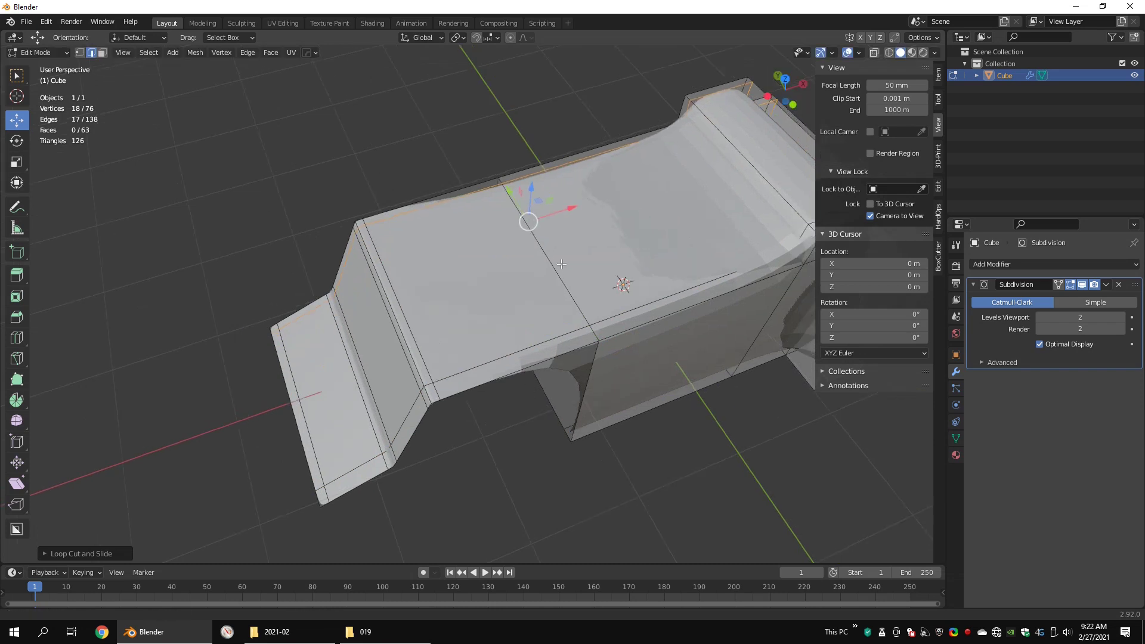
- Add supporting loop cuts near the body's open end and just below its upper edge
key("ctrl+r")
left_click(264, 257)
left_click(320, 254)
middle_click_drag(340, 256, 301, 247)
key("ctrl+r")
left_click(511, 262)
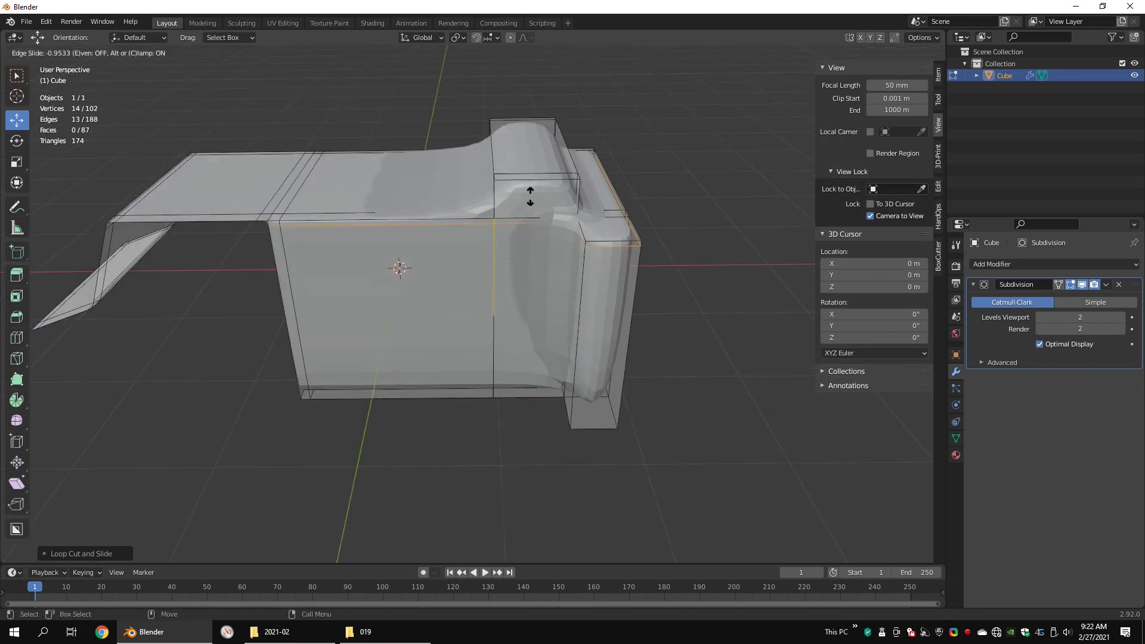
left_click(530, 196)
- Add supporting loop cuts around the raised block on top of the body
key("ctrl+r")
left_click(468, 226)
left_click(549, 245)
left_click(497, 170)
middle_click_drag(497, 171, 505, 230)
left_click(539, 192)
key("ctrl+r")
left_click(539, 186)
left_click(540, 171)
- Add the remaining supporting loop cuts on the body and its protruding side block
key("ctrl+r")
left_click(499, 305)
middle_click_drag(532, 311, 537, 262)
key("ctrl+r")
left_click(543, 269)
left_click(572, 295)
- Apply smooth shading to the model in Object Mode and inspect its sharpened edges
middle_click_drag(580, 232, 692, 262)
scroll(539, 284, "down", 3)
key("Tab")
key("q")
left_click(512, 282)
scroll(513, 282, "up", 4)
middle_click_drag(581, 312, 546, 309)
scroll(545, 323, "down", 4)
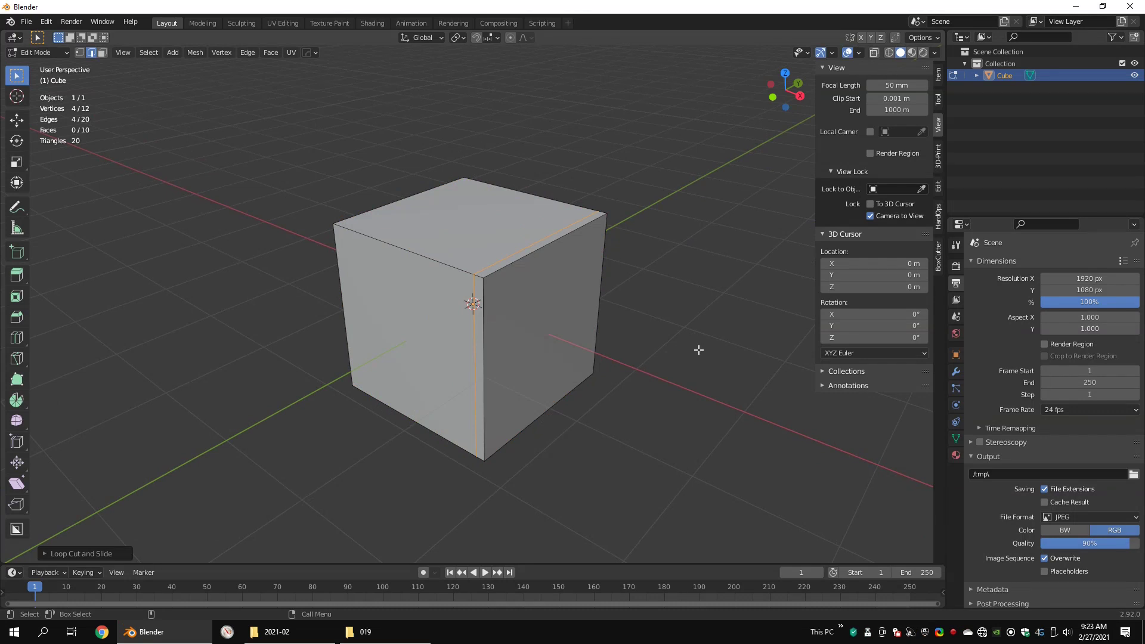
- Move the selected end of the edge-supported cube far along the X axis, stretching the cube into a long bar
key("3")
left_click(524, 290)
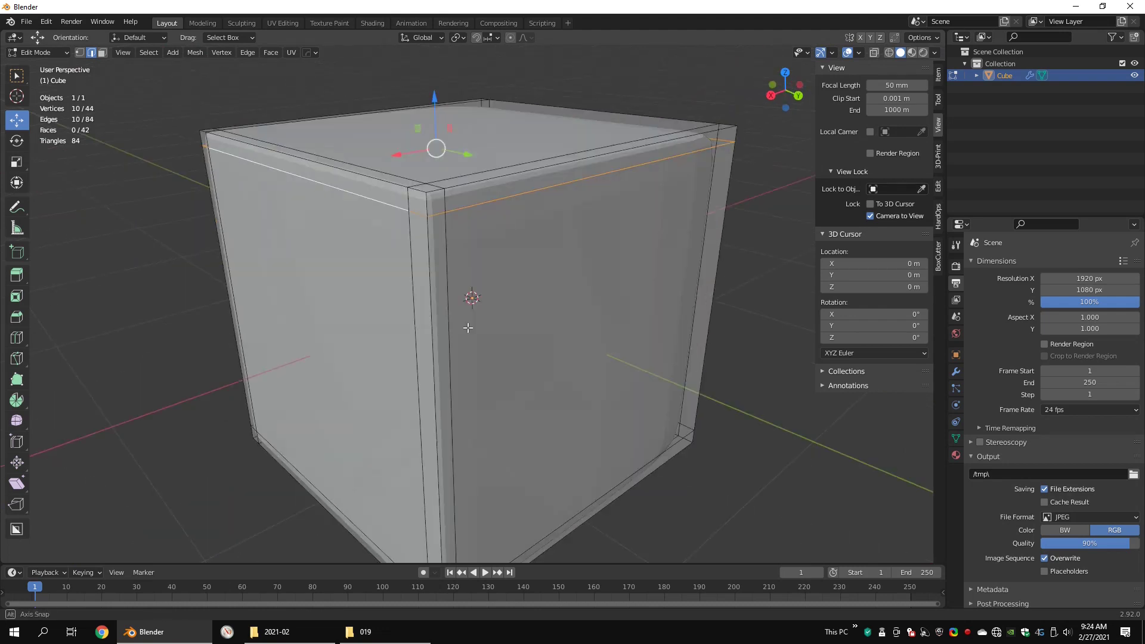
middle_click_drag(467, 298, 466, 335)
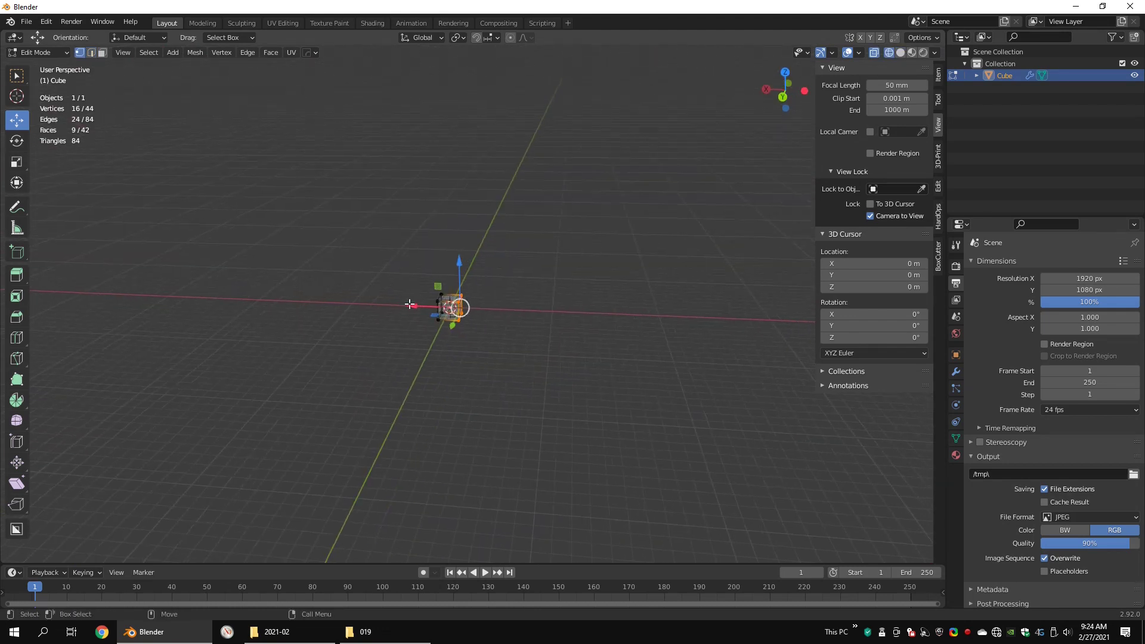
left_click_drag(411, 307, 805, 320)
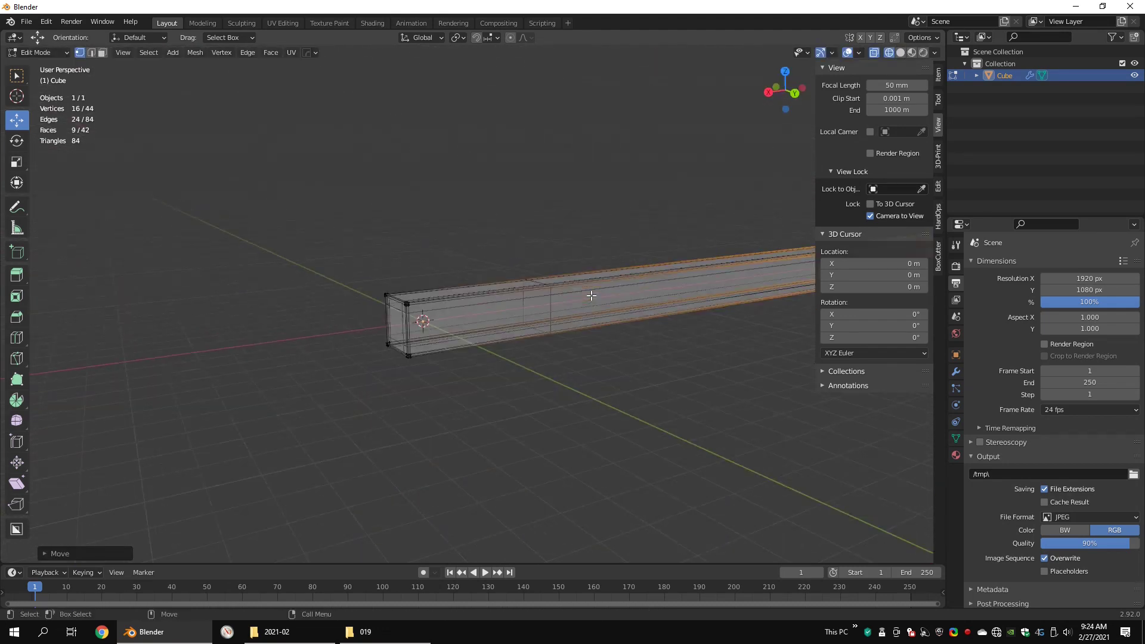
- Switch from wireframe to solid shading and examine the stretched bar in quad view
key("shift+z")
middle_click_drag(591, 296, 664, 393)
key("ctrl+alt+q")
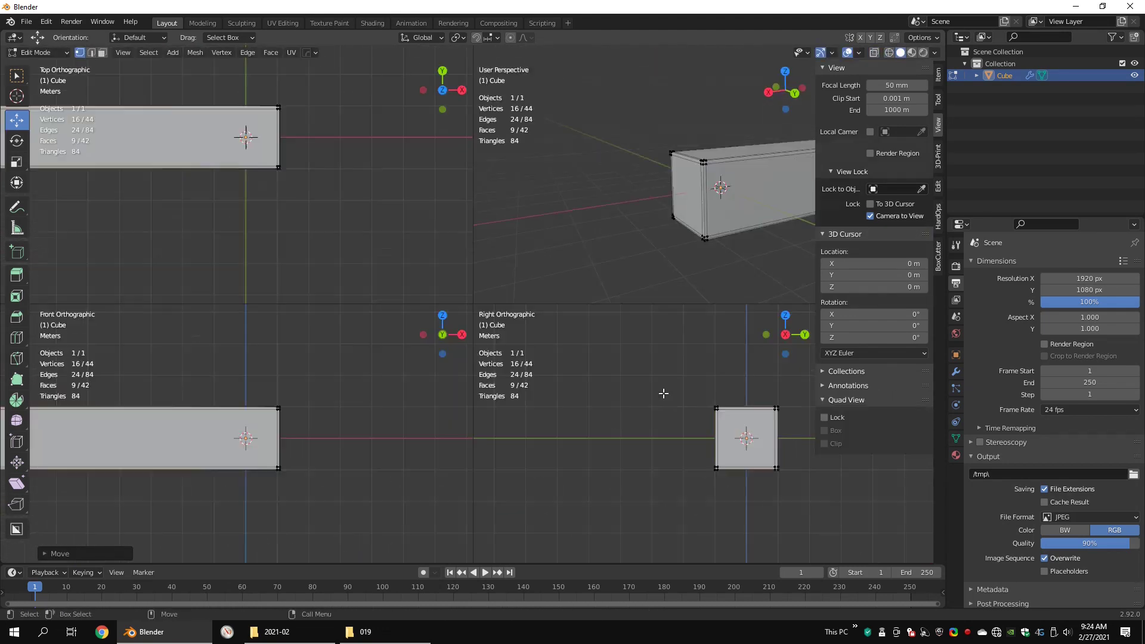
- Examine the bar's upper end corner in front wireframe view, comparing its edit cage with the subdivided outline in Object Mode
key("ctrl+alt+q")
key("KP_1")
mouse_move(799, 341)
middle_mouse_down("shift")
mouse_move(574, 326)
mouse_move(372, 288)
middle_mouse_up("shift")
scroll(372, 287, "up", 5)
key("shift+z")
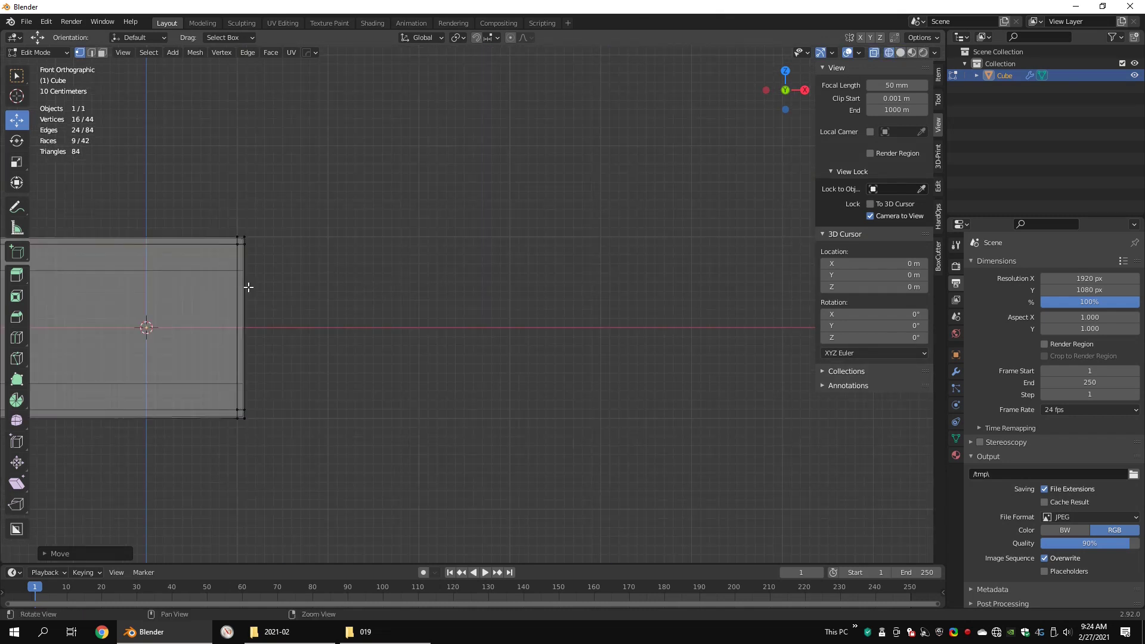
middle_click_drag(248, 286, 481, 347, "shift")
scroll(485, 348, "up", 4)
key("Tab")
scroll(517, 360, "up", 8)
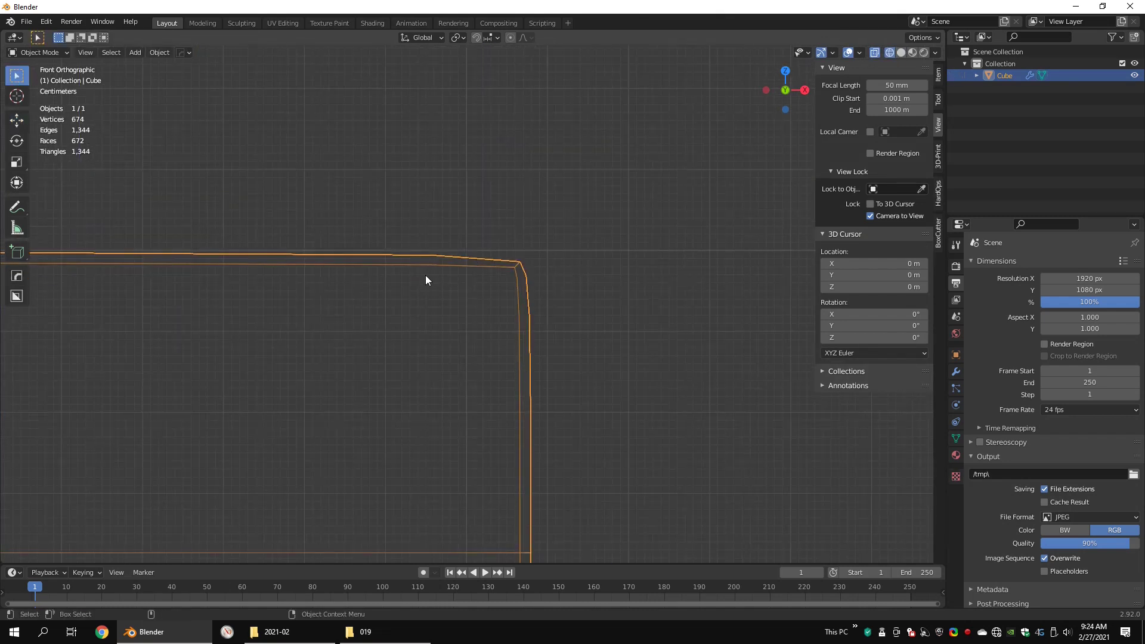
- Raise the Subdivision modifier's viewport levels to 4
left_click(956, 438)
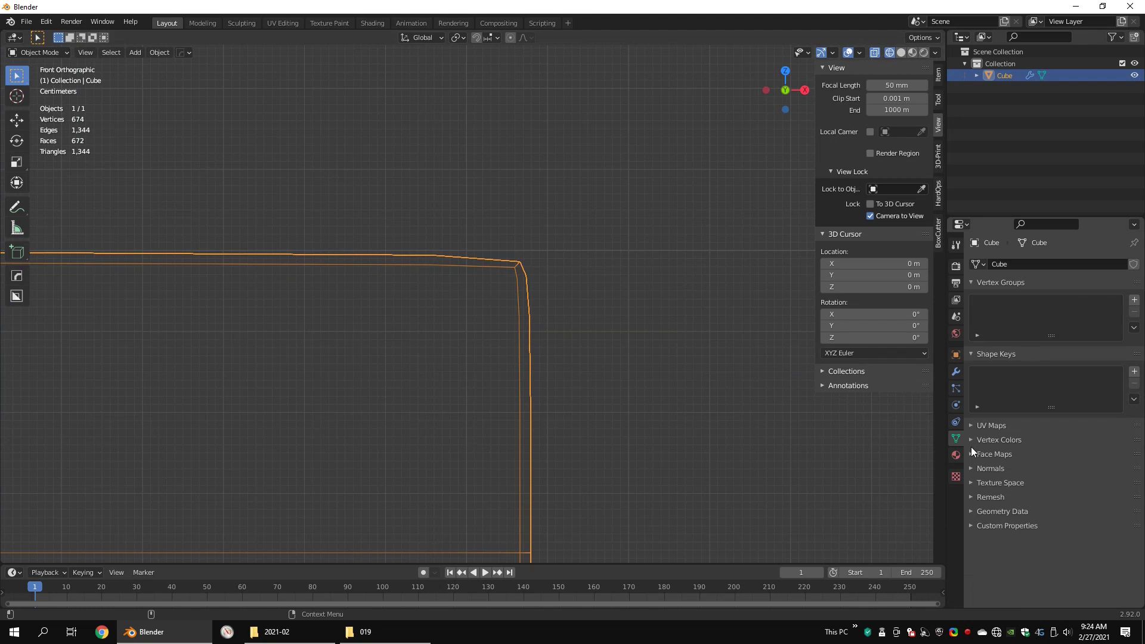
left_click(956, 373)
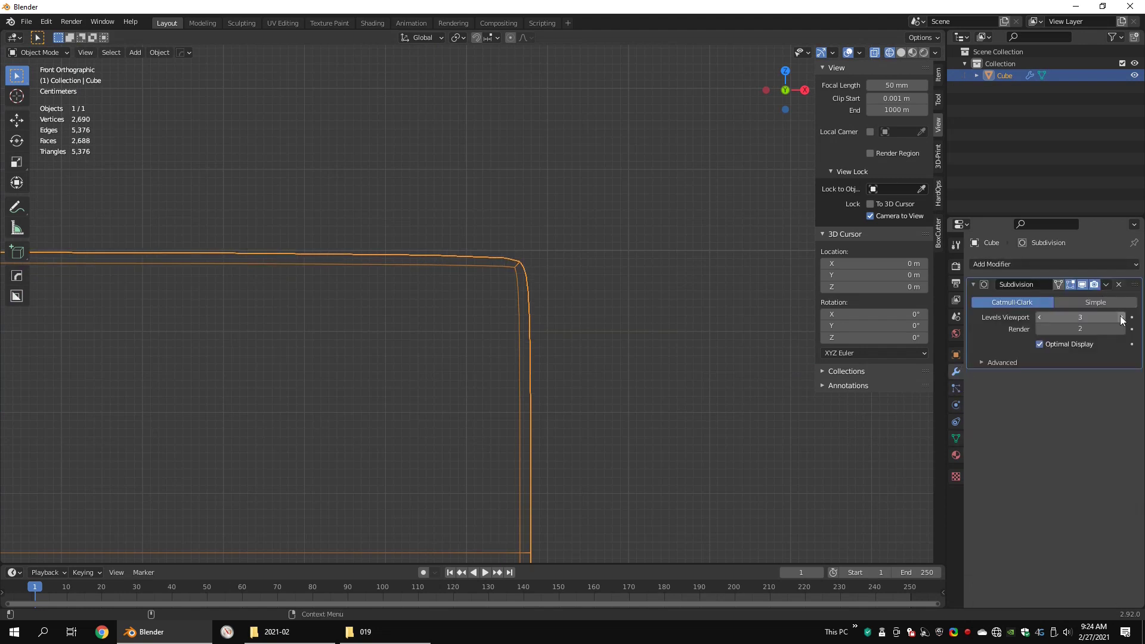
scroll(396, 265, "down", 1)
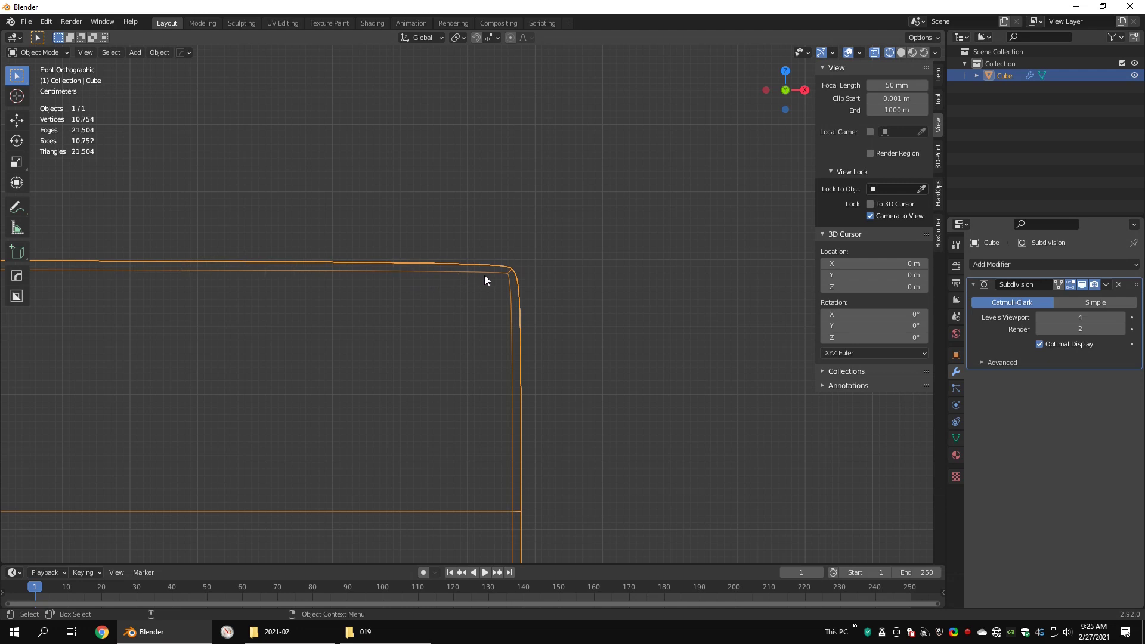
- Add a vertical supporting loop cut close beside the existing one near the bar's end, and check the corner in Object Mode
key("Tab")
scroll(485, 284, "up", 4)
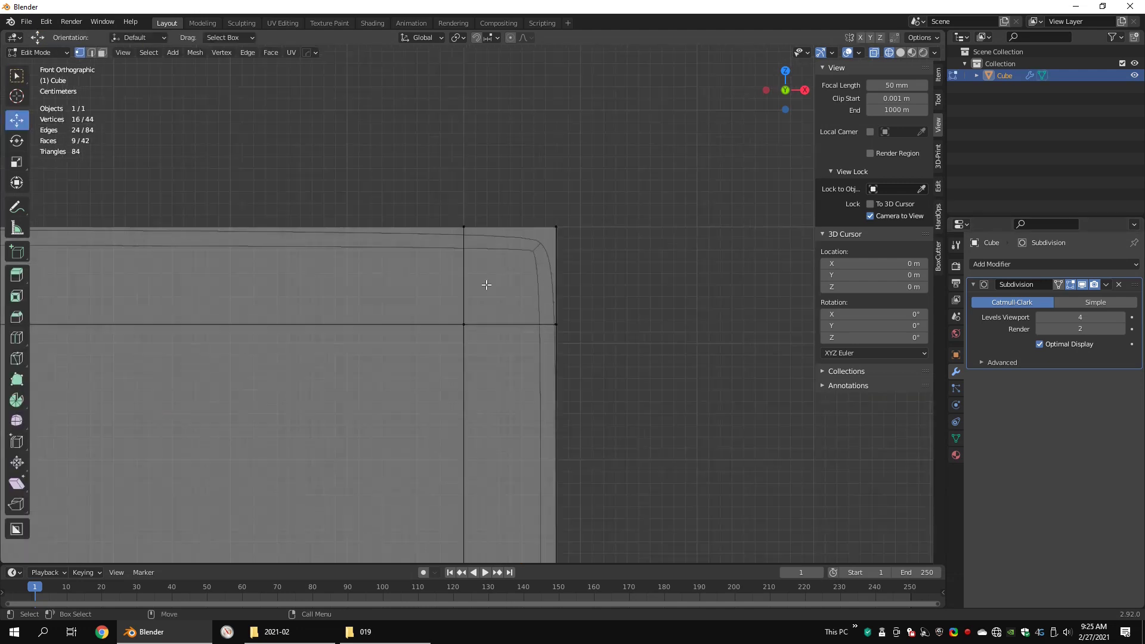
key("ctrl+r")
left_click(465, 203)
left_click(446, 204)
key("Tab")
scroll(551, 314, "down", 5)
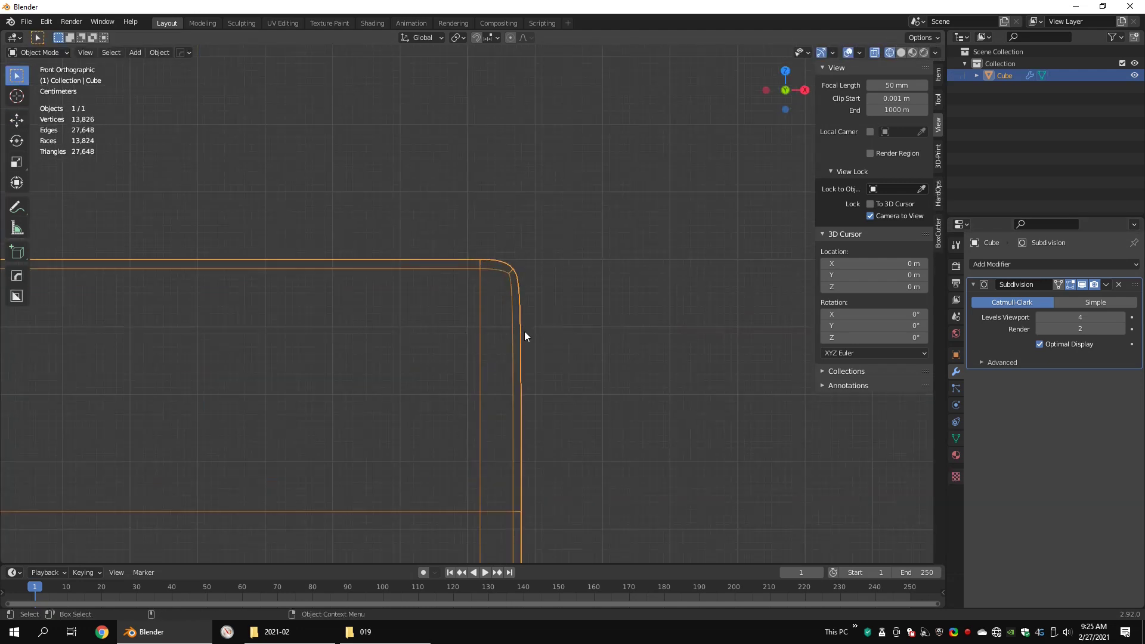
- Add two more supporting loop cuts at the corner, one along the bar's upper edge and one beside its vertical edge
scroll(525, 330, "up", 3)
key("Tab")
key("ctrl+r")
left_click(556, 302)
left_click(580, 341)
middle_click_drag(509, 230, 489, 276)
key("ctrl+r")
left_click(532, 272)
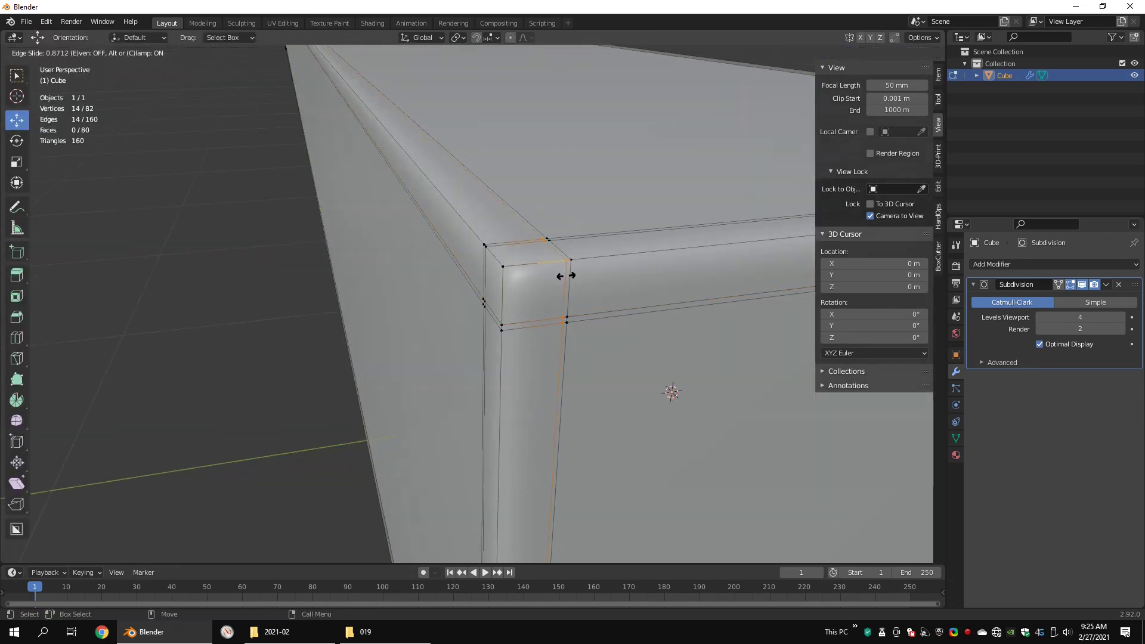
left_click(564, 273)
- Examine the corner's rounding in right and quad wireframe views, selecting its corner vertices and returning to solid shading
key("KP_3")
key("Tab")
key("shift+z")
scroll(530, 329, "down", 4)
key("Tab")
key("Tab")
key("ctrl+alt+q")
scroll(300, 454, "up", 7)
key("Tab")
left_click_drag(649, 153, 720, 223)
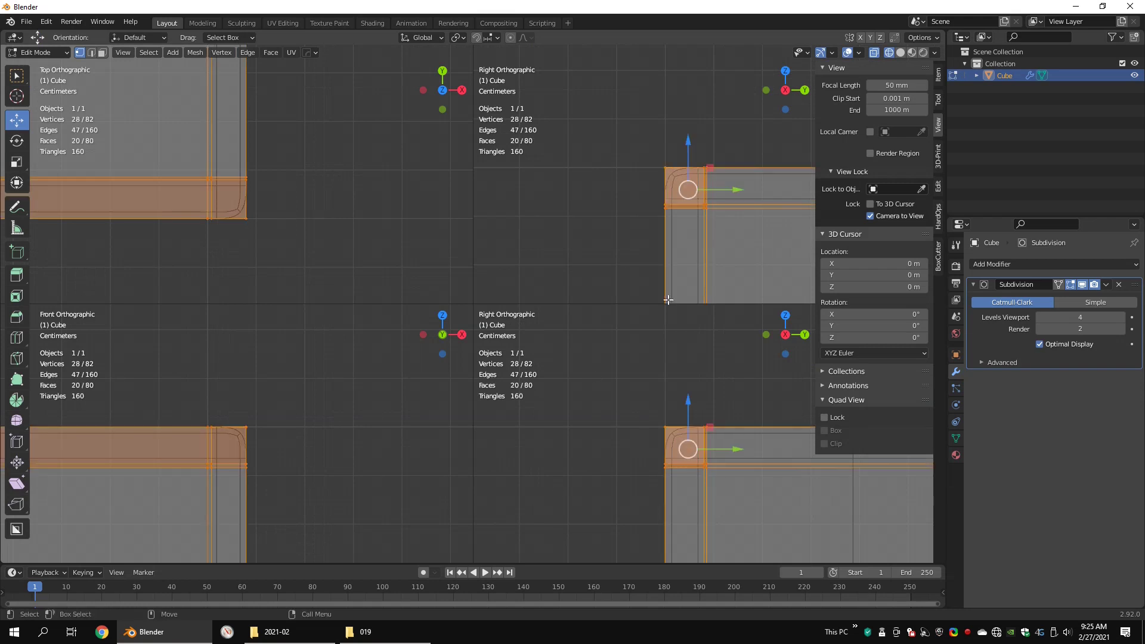
middle_click_drag(643, 176, 710, 213)
key("shift+z")
left_click(714, 173)
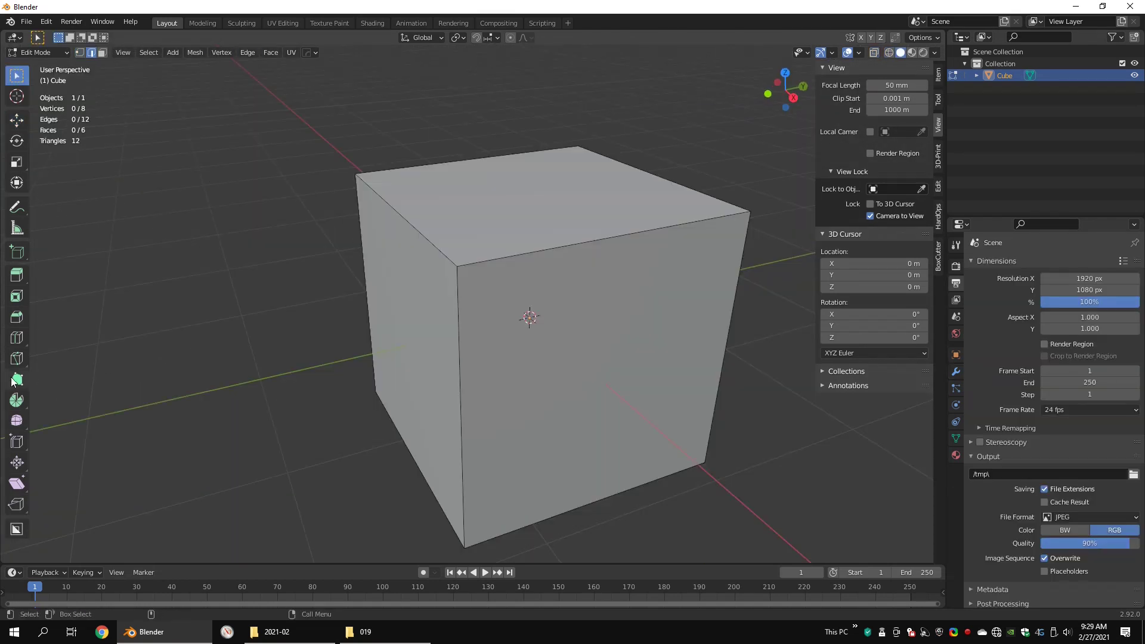
- Bevel one upper edge of the cube about 0.444 m wide with 2 segments
right_click(446, 248)
left_click(428, 219)
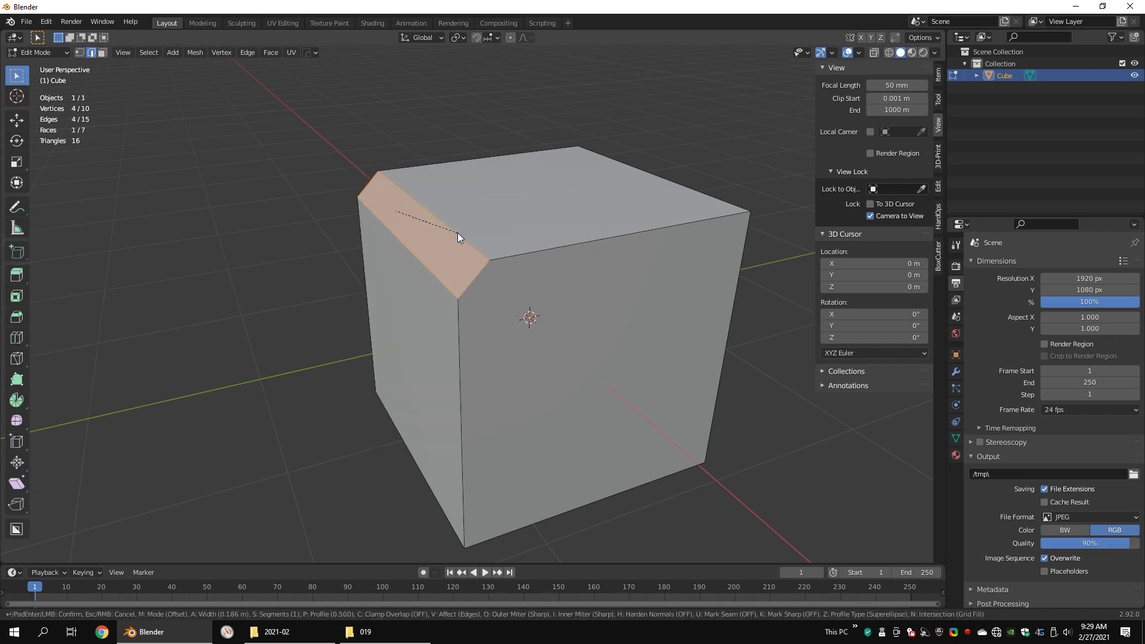
scroll(492, 251, "up", 5)
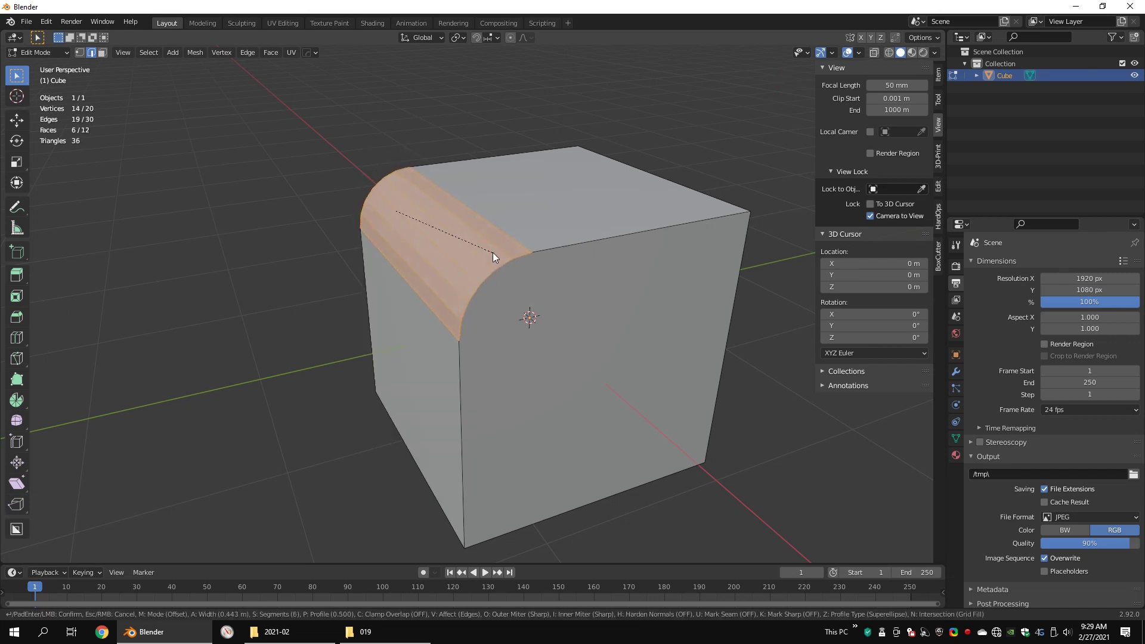
scroll(493, 252, "down", 10)
scroll(492, 253, "up", 7)
scroll(493, 253, "down", 6)
scroll(492, 253, "down", 2)
scroll(493, 253, "up", 1)
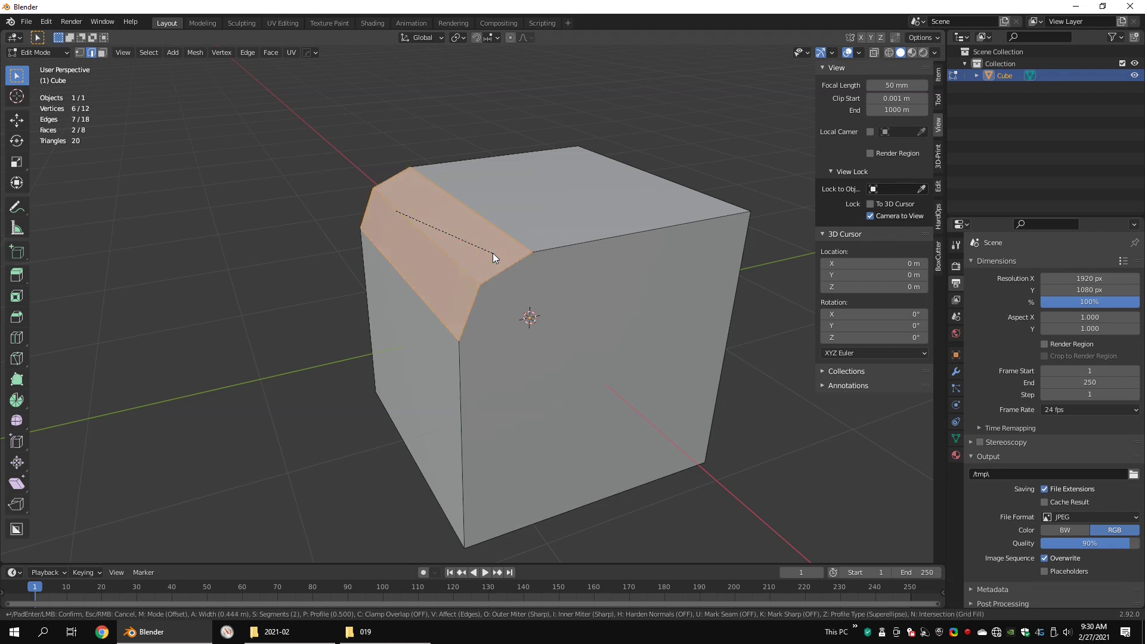
left_click(492, 253)
- Delete the cube's lower edge vertices diagonally opposite the bevel, keeping only the top, bevel and front faces
scroll(493, 252, "down", 3)
middle_click_drag(501, 311, 488, 267)
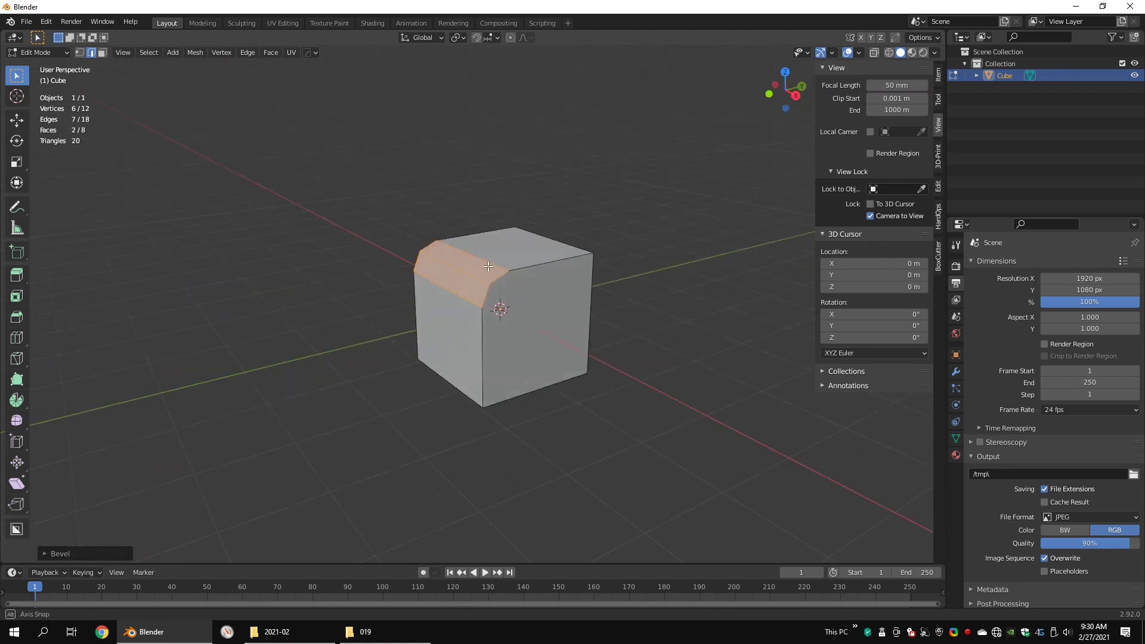
left_click_drag(489, 266, 506, 273, "alt")
scroll(518, 286, "up", 1)
key("w")
key("3")
left_click(572, 307)
key("4")
left_click_drag(646, 318, 600, 319, "alt")
left_click_drag(650, 273, 458, 431)
key("Delete")
mouse_move(518, 296)
left_mouse_down("alt")
mouse_move(574, 317)
mouse_move(564, 292)
left_mouse_up("alt")
- Add a Subdivision Surface modifier to the bevelled strip and show its wireframe profile in right view
key("5")
scroll(571, 316, "up", 3)
key("F2")
scroll(557, 274, "down", 3)
key("4")
key("Tab")
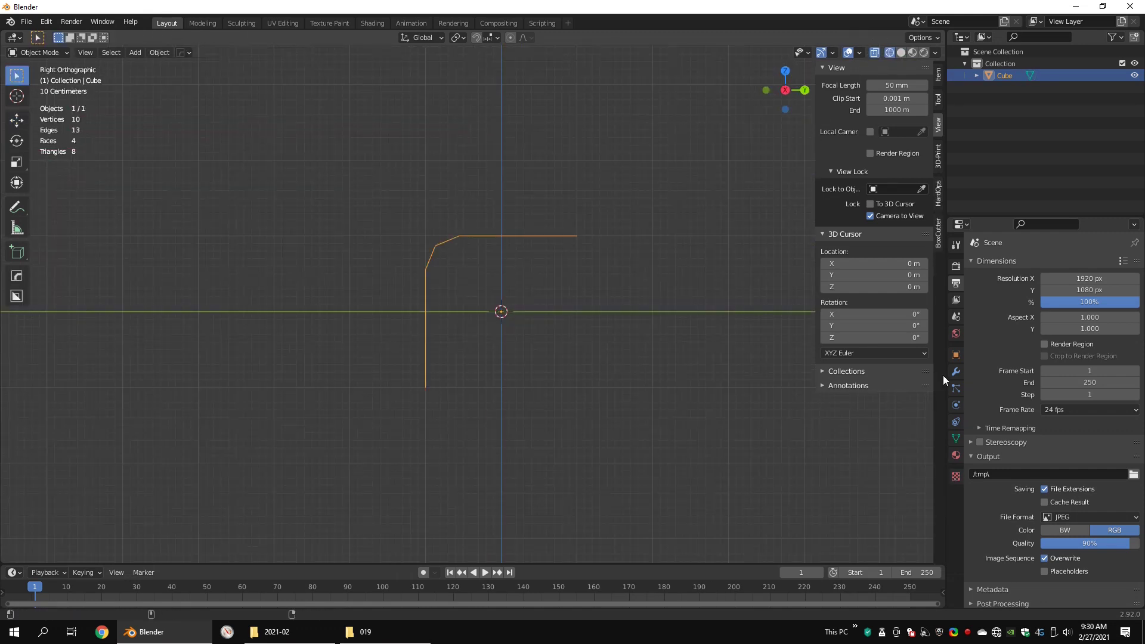
left_click(955, 371)
left_click(990, 264)
left_click(897, 481)
scroll(610, 336, "up", 3)
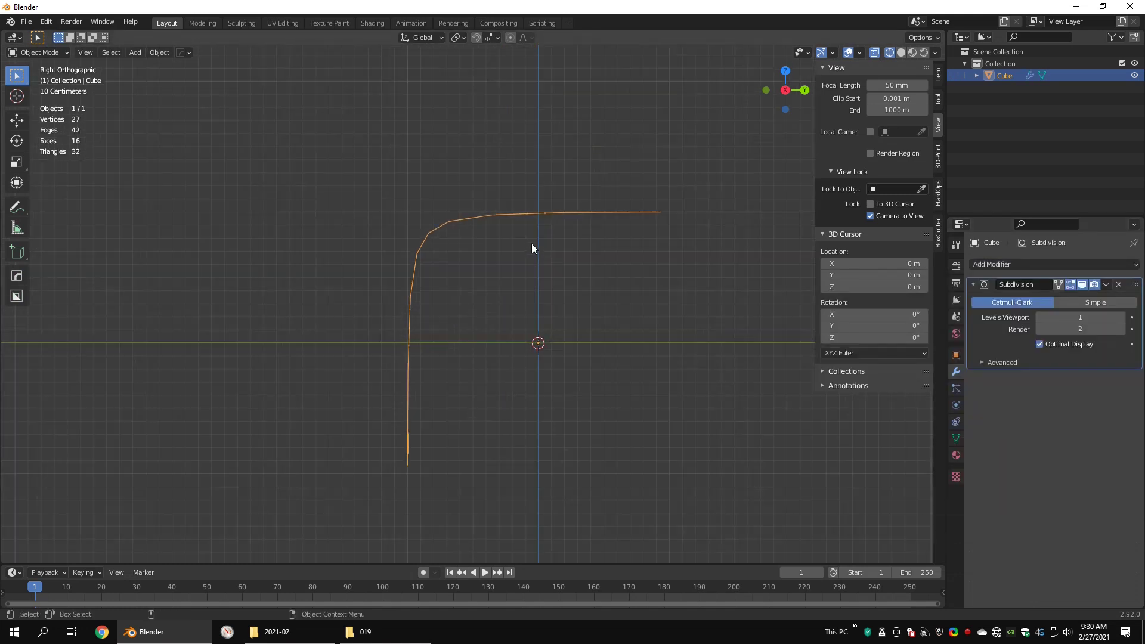
- Move the end edge of the strip's flat top section about 3.2 m along Y, and check the profile in Object Mode
key("Tab")
left_click_drag(472, 444, 385, 500)
scroll(682, 177, "down", 2)
left_click_drag(682, 176, 596, 262)
middle_click_drag(628, 258, 432, 256, "alt")
key("ctrl+e")
left_click_drag(459, 238, 638, 243)
key("ctrl+z")
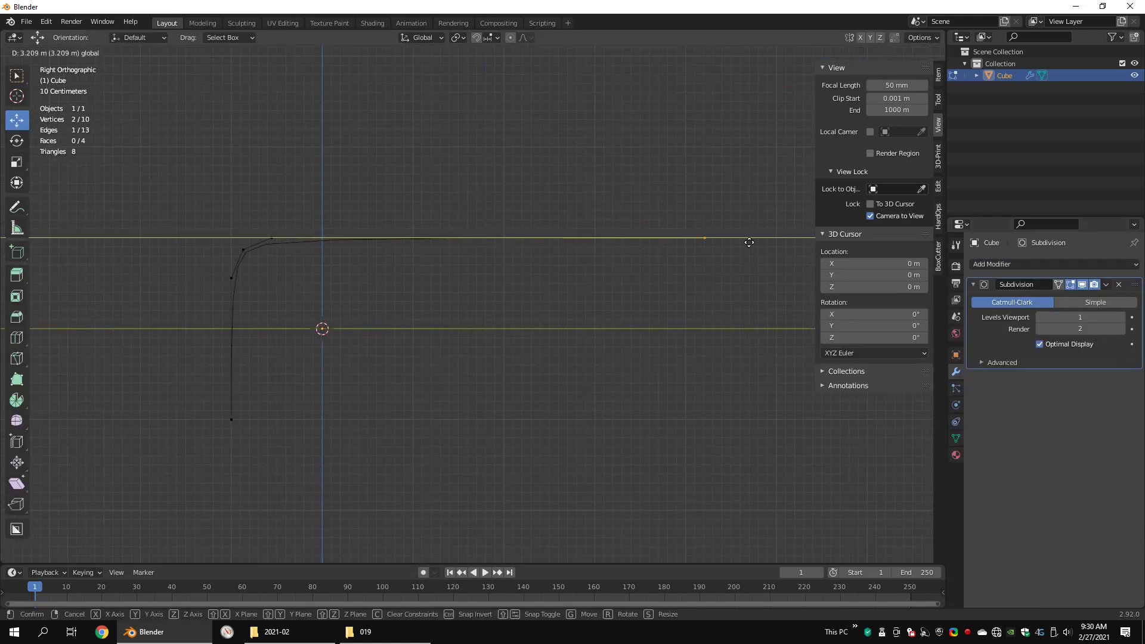
left_click(749, 242)
key("Tab")
scroll(427, 215, "up", 3)
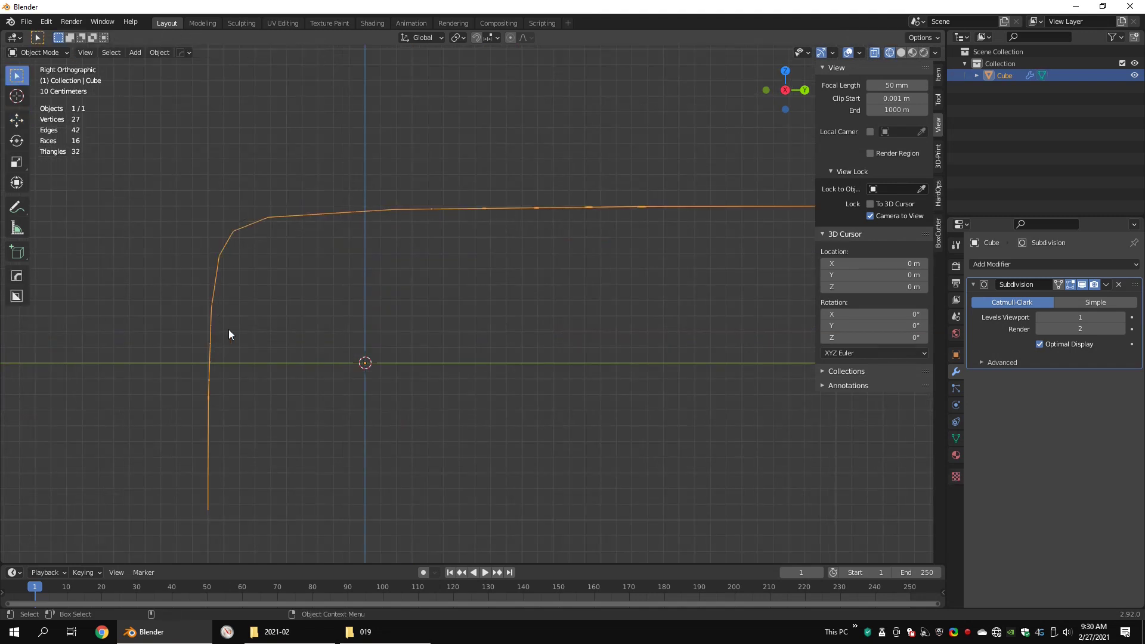
- Add a loop cut across the flat top section and slide it close to the bevel
key("Tab")
scroll(564, 184, "down", 4)
scroll(544, 184, "up", 3)
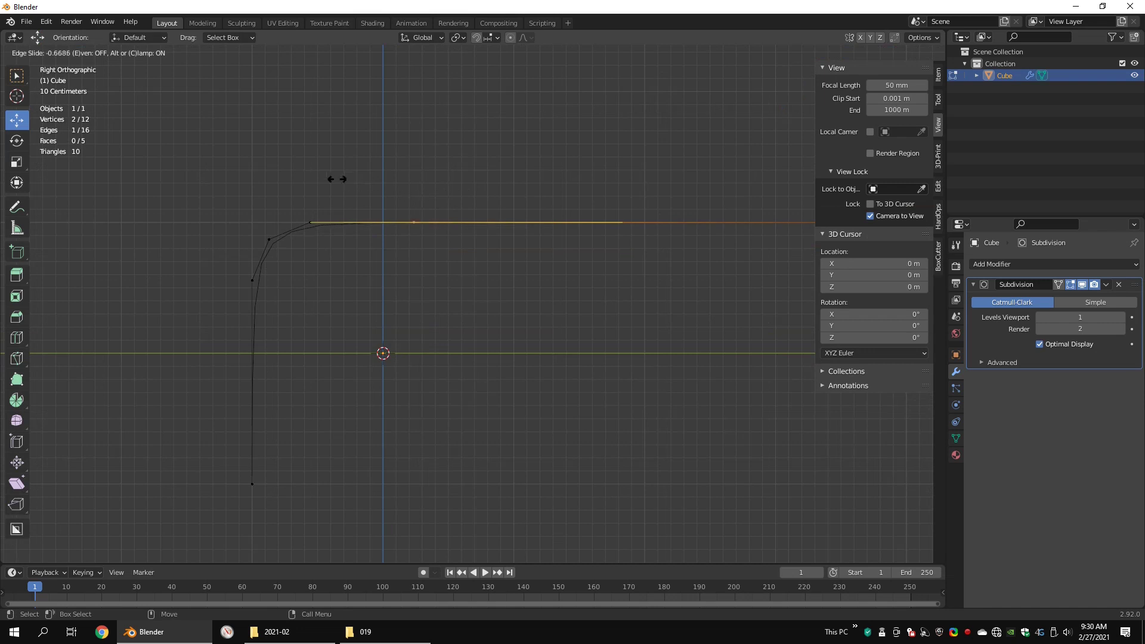
left_click(274, 173)
middle_click_drag(329, 209, 437, 251)
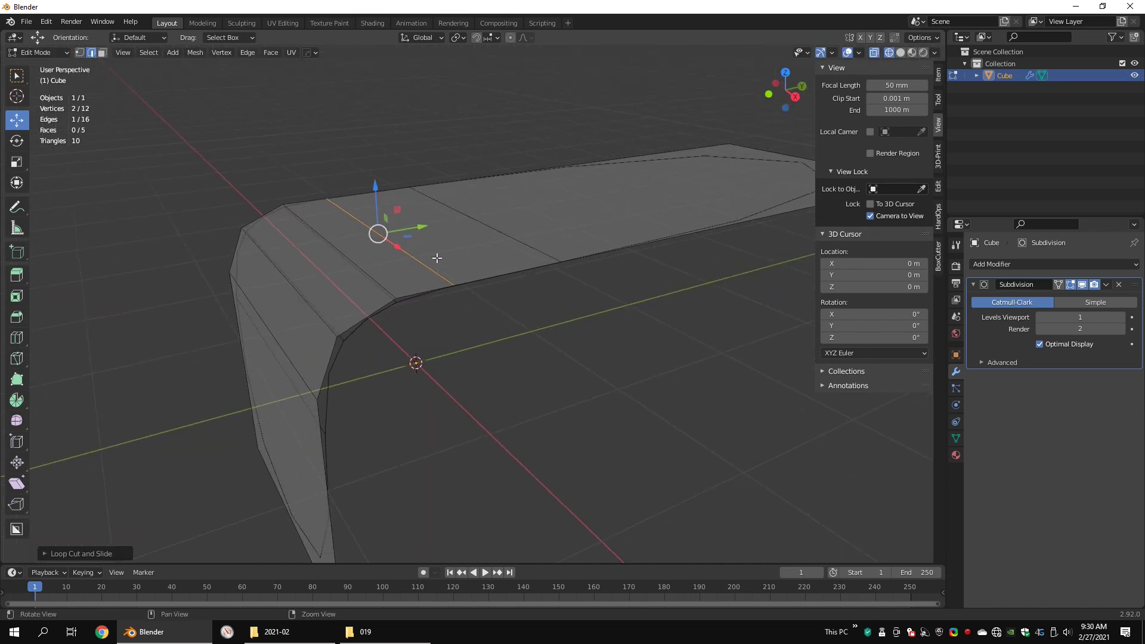
- Set the subdivision level to 0 and inspect the strip's unsubdivided bevel segments in solid shading
key("Tab")
key("ctrl+0")
key("shift+z")
key("Tab")
left_click_drag(426, 228, 431, 220)
middle_click_drag(429, 292, 442, 260, "shift")
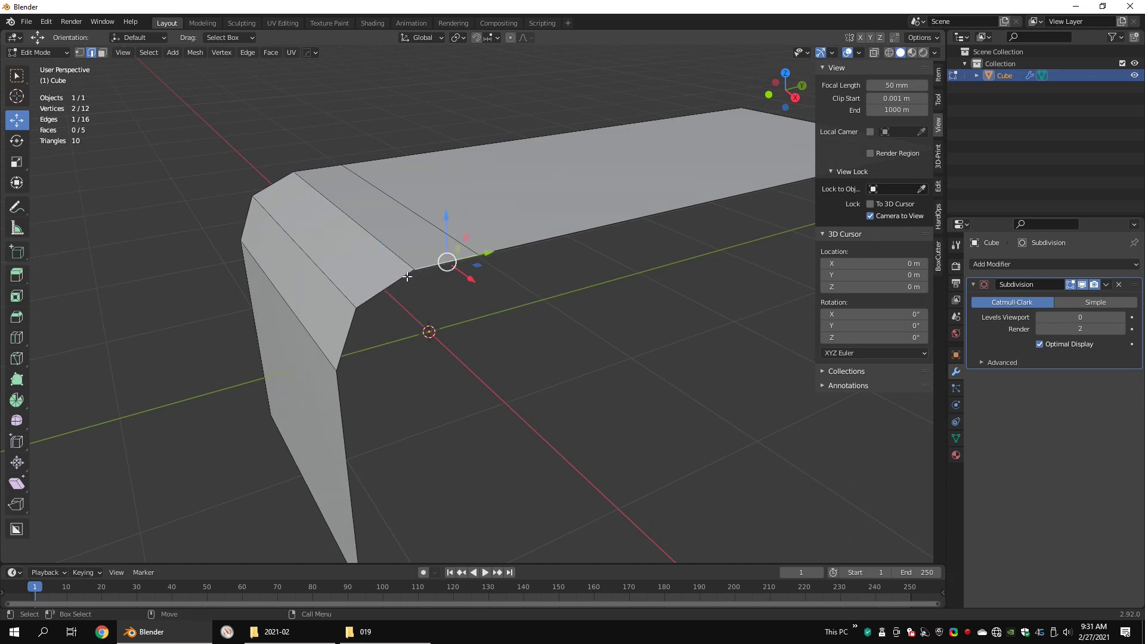
left_click_drag(543, 306, 575, 304, "alt")
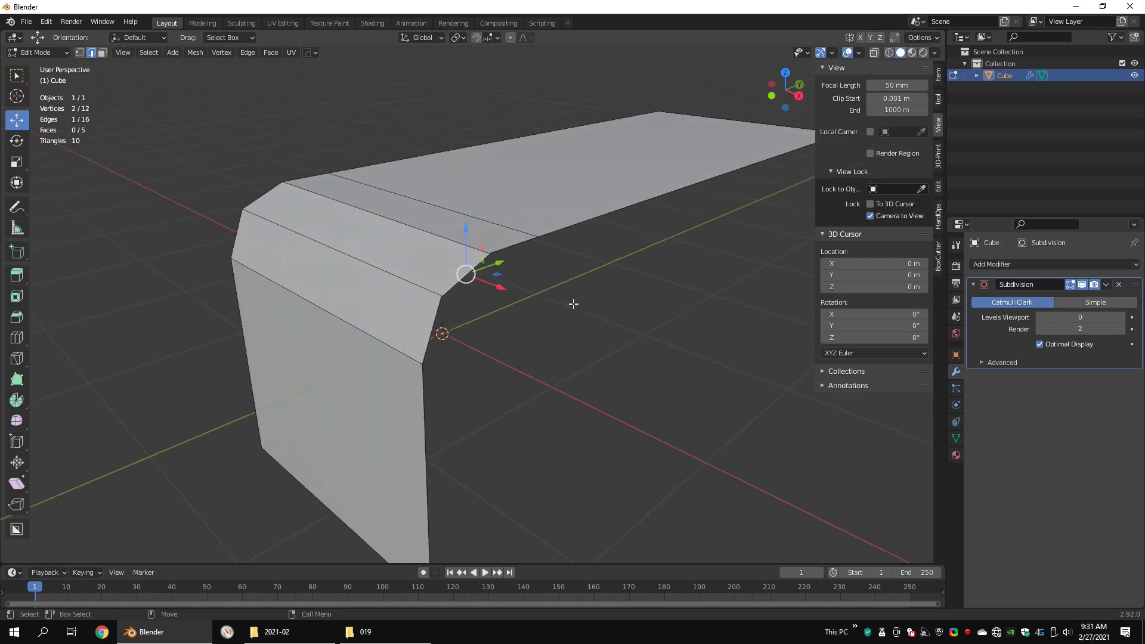
- Set the subdivision level to 2 and show the strip's profile in right wireframe view
key("Tab")
key("KP_3")
key("shift+z")
scroll(553, 279, "down", 3)
left_click_drag(527, 263, 566, 304, "alt")
key("KP_3")
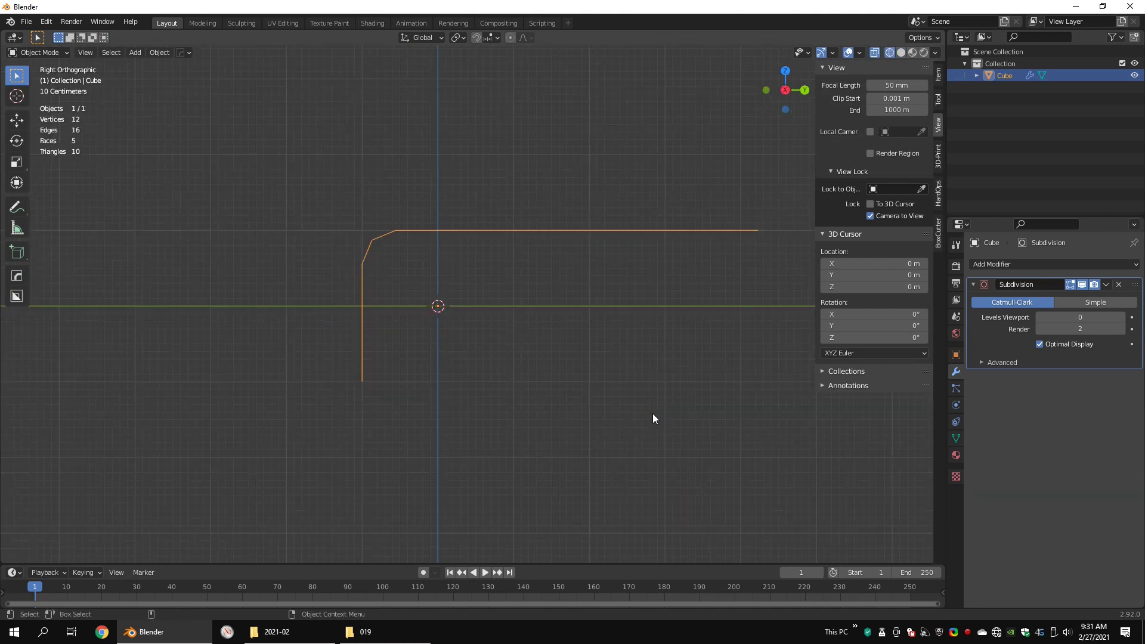
key("ctrl+2")
scroll(474, 280, "up", 3)
key("Tab")
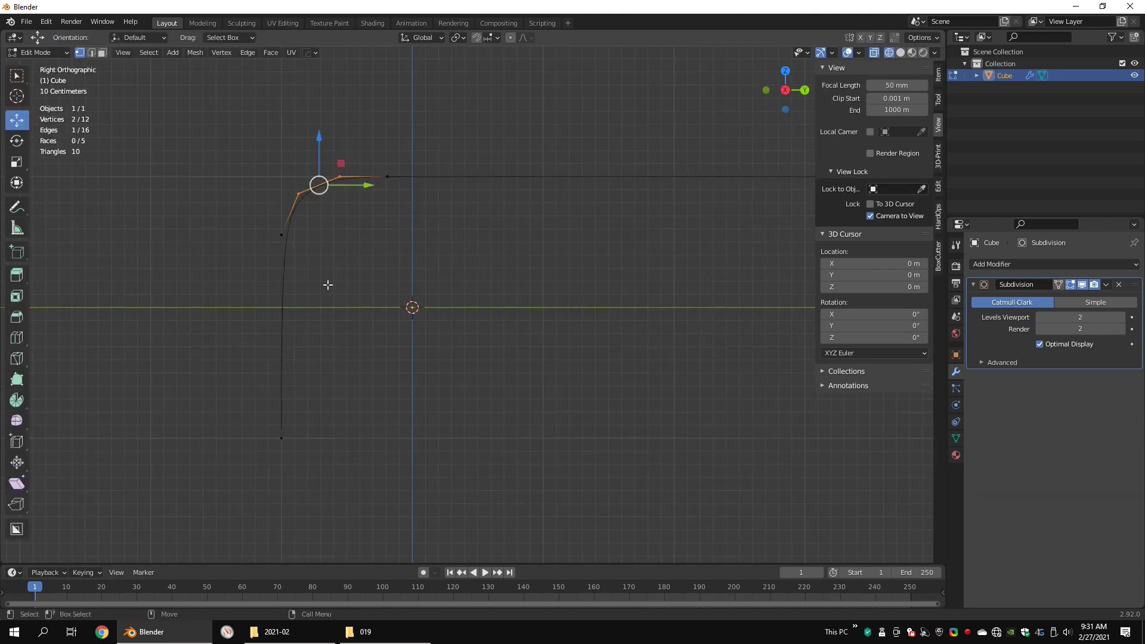
- Add a loop cut across the strip's vertical face and slide it up near the bevel
right_click(292, 303)
left_click_drag(293, 303, 353, 317, "alt")
key("ctrl+r")
left_click(442, 324)
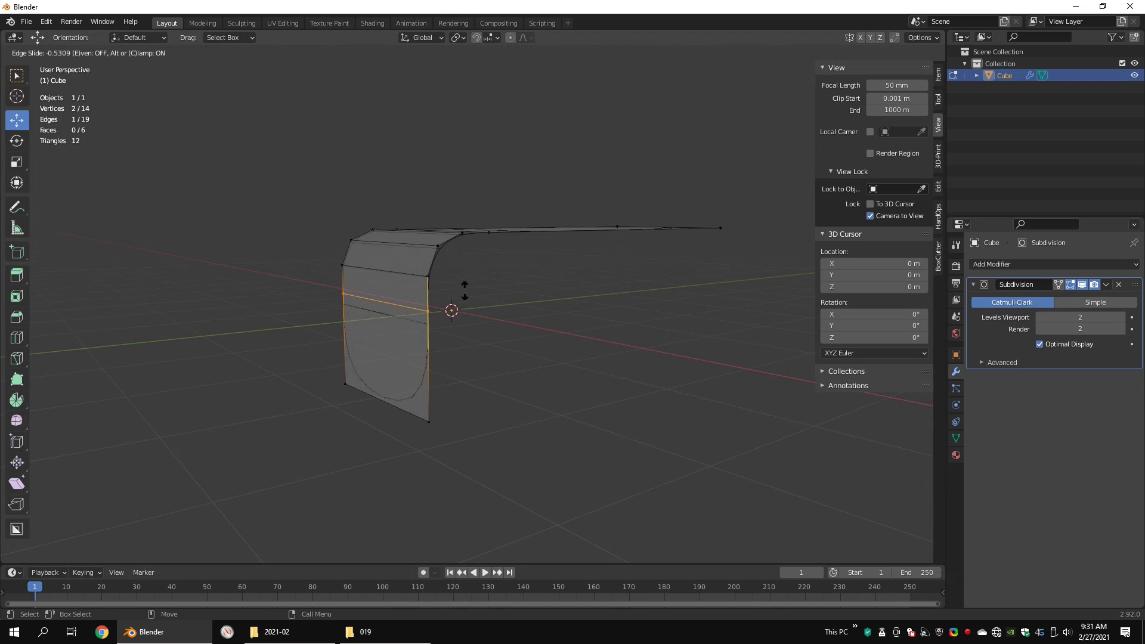
left_click(464, 289)
- Examine the strip's rounded bend in right wireframe view and in solid perspective view
key("ctrl+alt+q")
key("ctrl+alt+q")
scroll(333, 233, "up", 3)
key("Tab")
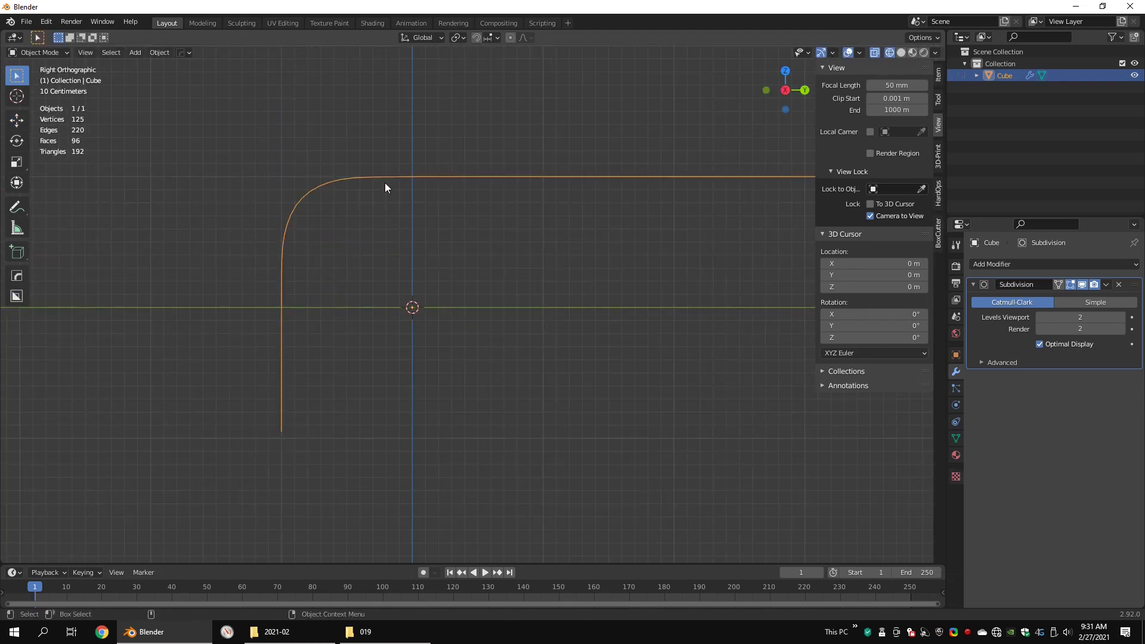
scroll(486, 262, "down", 4)
mouse_move(485, 256)
left_mouse_down("alt")
mouse_move(554, 274)
mouse_move(609, 271)
left_mouse_up("alt")
key("shift+z")
key("Tab")
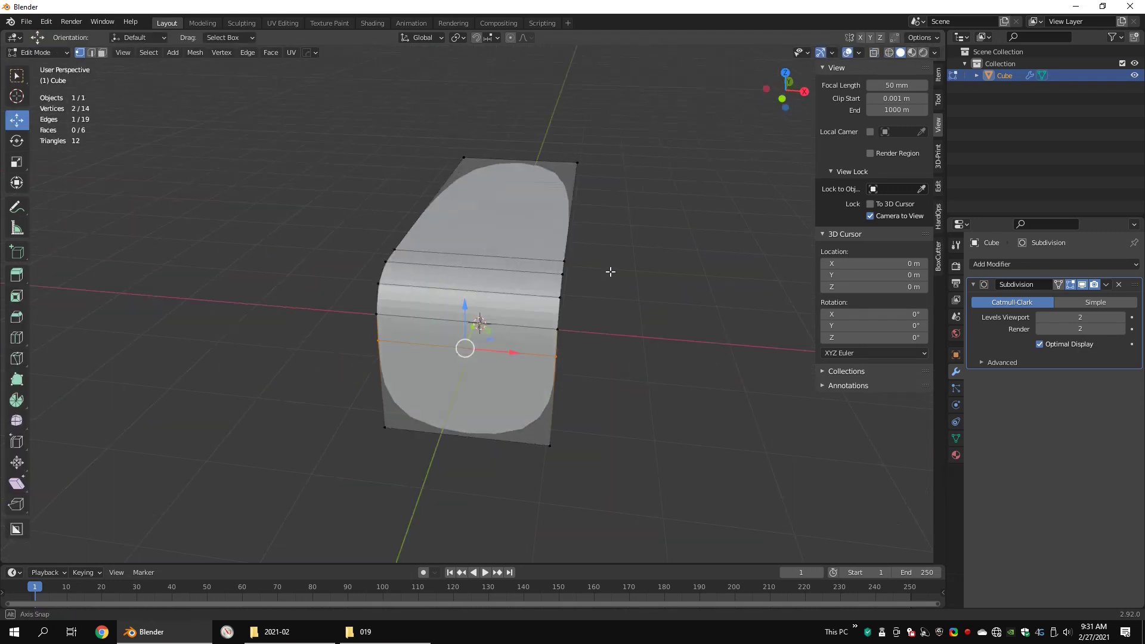
- Bevel an upper edge of the new cube about 0.91 m wide with many segments to form a smooth curve
key("ctrl+b")
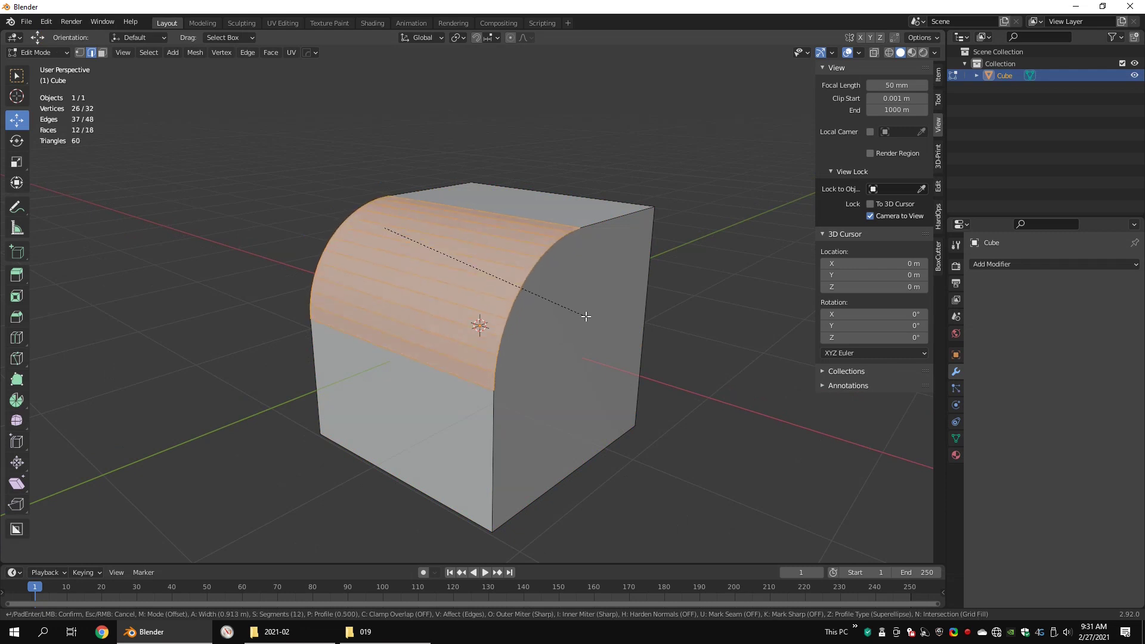
left_click(586, 317)
scroll(586, 316, "down", 4)
- Delete the lower edge vertices diagonally opposite the many-segment bevel, keeping only the curved strip and its two flat faces
middle_click_drag(586, 316, 534, 296)
key("shift+z")
key("1")
left_click_drag(564, 327, 526, 360)
key("x")
left_click(558, 287)
- Add a Subdivision Surface modifier to the many-segment curved strip in Object Mode
mouse_move(558, 289)
left_mouse_down("alt")
mouse_move(590, 312)
mouse_move(559, 317)
mouse_move(589, 293)
left_mouse_up("alt")
scroll(561, 316, "up", 2)
key("Tab")
key("shift+z")
middle_click_drag(588, 289, 560, 310)
left_click(1052, 263)
left_click(901, 481)
- Move the upper flat face's end edge along Y close to the bend, and extrude it back outward to leave a supporting edge
middle_click_drag(664, 338, 568, 283)
key("Tab")
left_click(542, 272, "alt")
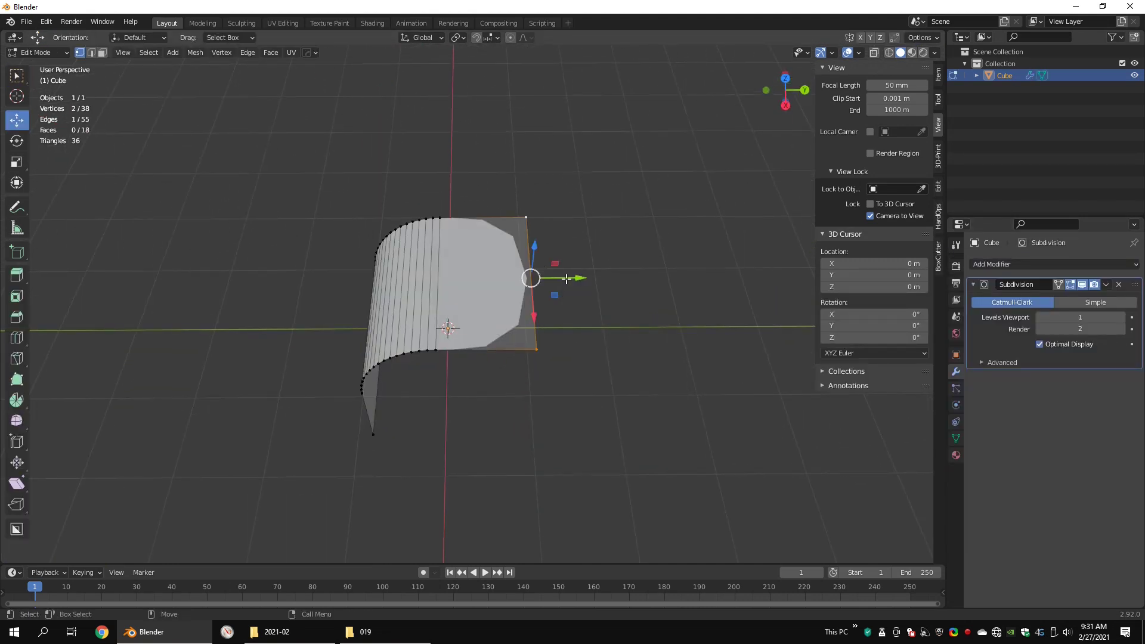
key("KP_3")
left_click_drag(604, 175, 475, 165)
middle_click_drag(475, 165, 536, 197)
key("e")
right_click(534, 198)
left_click_drag(505, 206, 704, 187)
- Examine the supporting edge beside the bend in close-up right wireframe view and in solid perspective view
key("KP_3")
middle_click_drag(522, 216, 533, 307, "shift")
scroll(381, 195, "up", 7)
key("shift+z")
left_click_drag(397, 130, 313, 207)
scroll(513, 213, "down", 6)
mouse_move(512, 212)
middle_mouse_down()
mouse_move(529, 233)
mouse_move(599, 240)
middle_mouse_up()
key("shift+z")
- Add a supporting loop cut across the lower flat face, slid up close to the end of the bend
scroll(600, 241, "up", 3)
key("ctrl+r")
left_click(587, 442)
left_click(615, 354)
- Examine the supported bend in right wireframe view and in solid perspective view
key("ctrl+alt+q")
key("ctrl+alt+q")
key("KP_3")
key("shift+z")
middle_click_drag(357, 401, 437, 342, "shift")
scroll(437, 342, "up", 4)
scroll(437, 342, "down", 10)
middle_click_drag(501, 297, 588, 341)
key("shift+z")
- Add supporting loop cuts near the strip's side and end edges to tighten its corners, and return to Object Mode
key("Tab")
scroll(572, 343, "up", 4)
key("Tab")
key("ctrl+r")
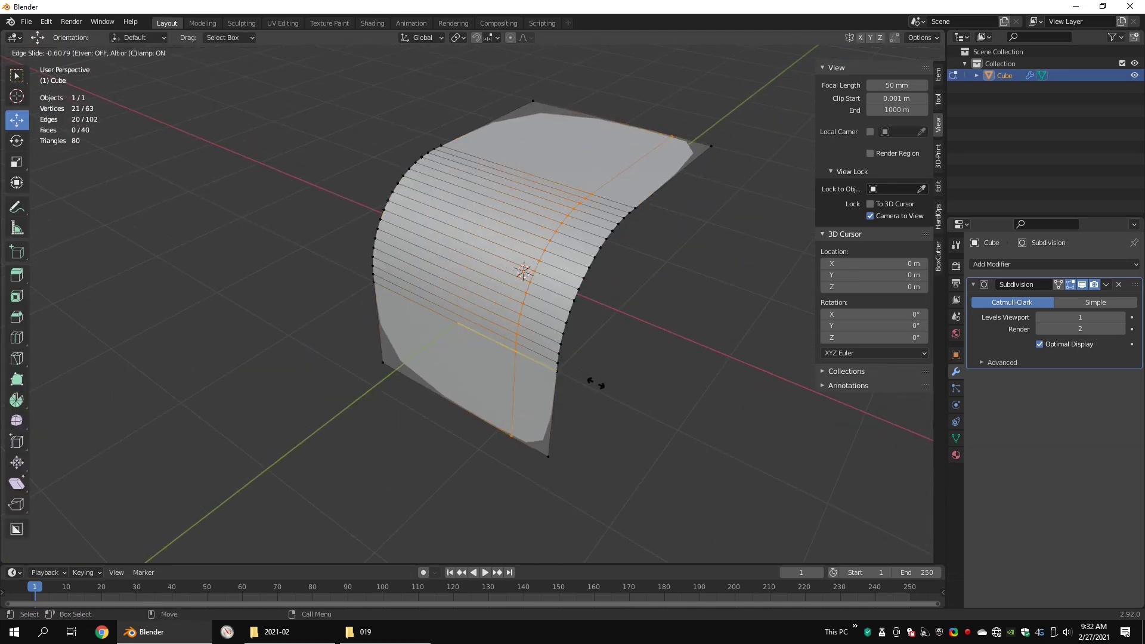
left_click(589, 310)
left_click_drag(523, 396, 534, 360, "alt")
key("ctrl+r")
left_click(552, 378)
left_click(555, 418)
left_click_drag(643, 314, 654, 335, "alt")
key("Tab")
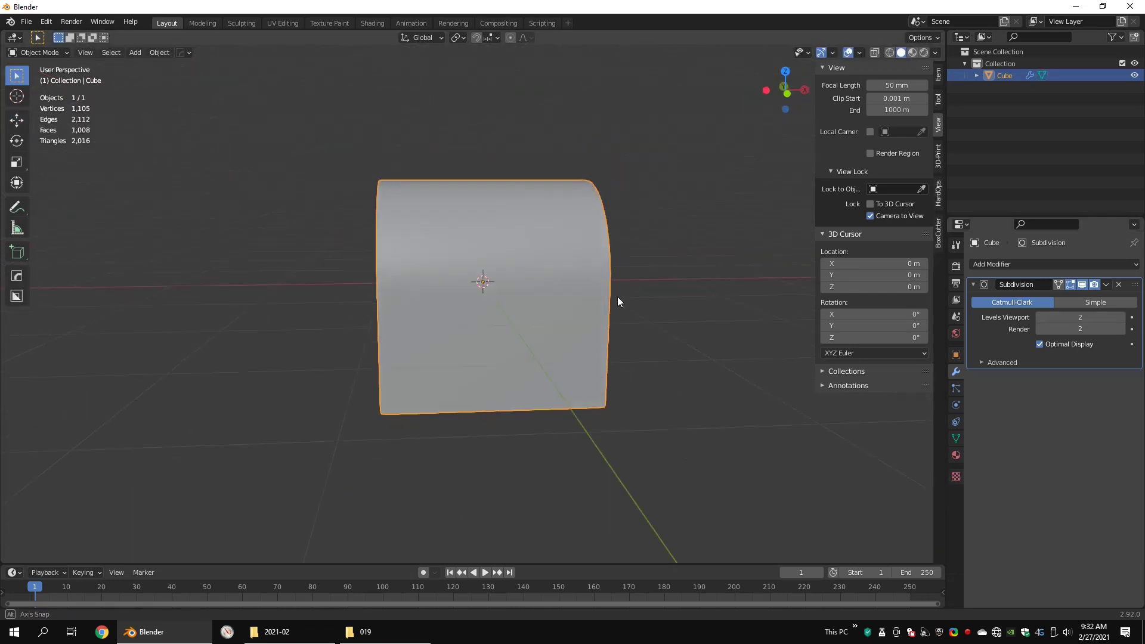
- Bevel the selected near upper corner vertex of the cube with five segments
right_click(511, 263)
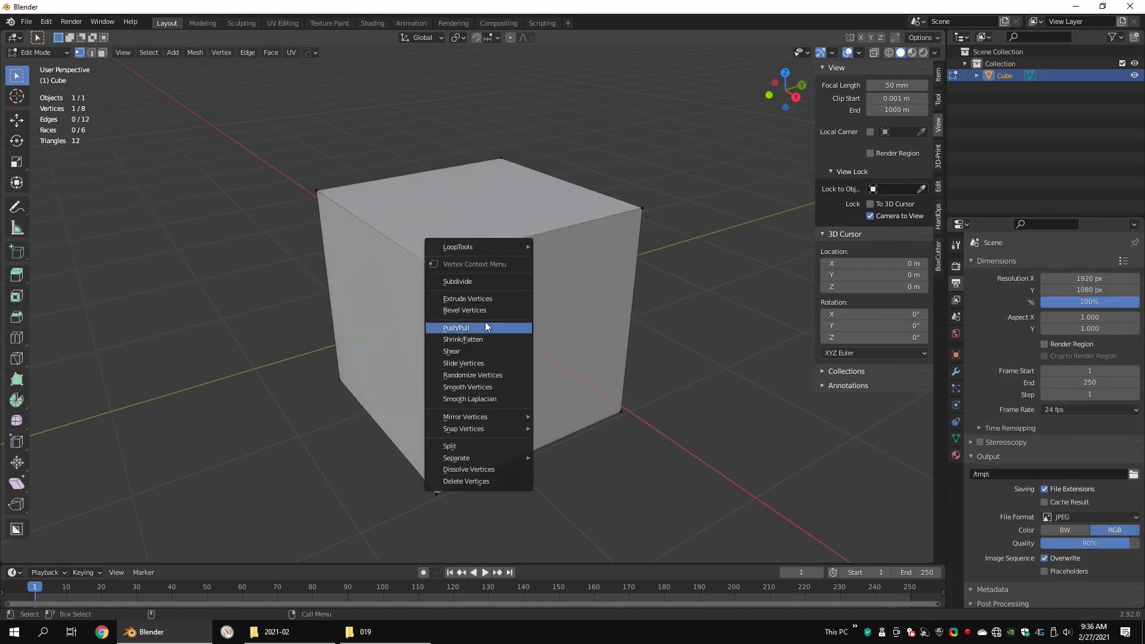
left_click(483, 310)
scroll(545, 342, "up", 4)
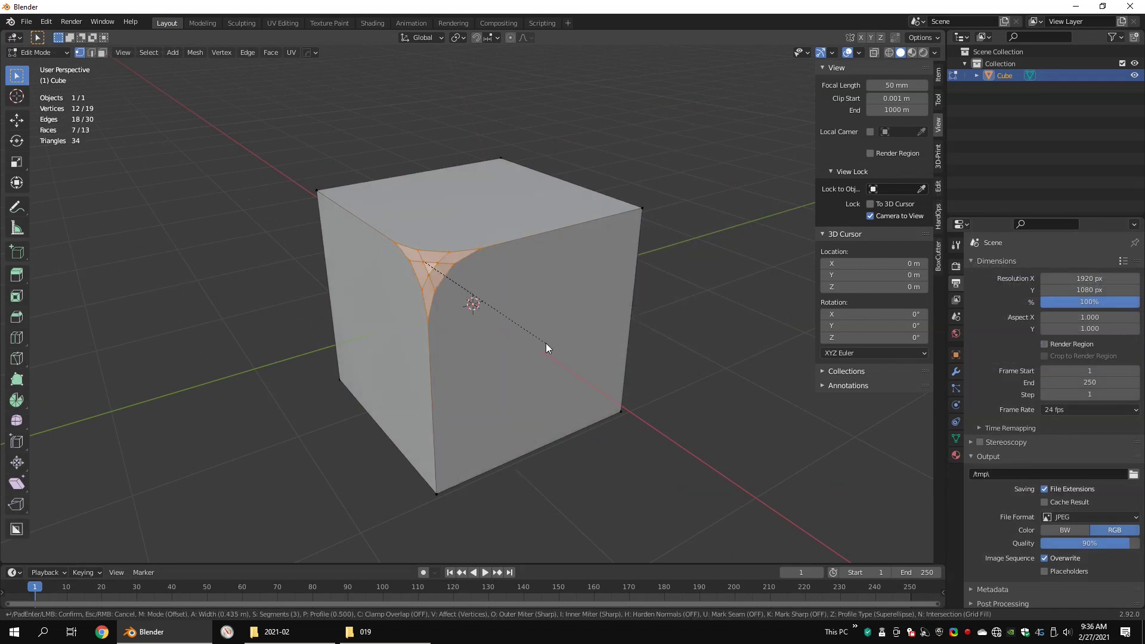
left_click(595, 362)
mouse_move(502, 318)
middle_mouse_down()
mouse_move(493, 305)
mouse_move(500, 317)
middle_mouse_up()
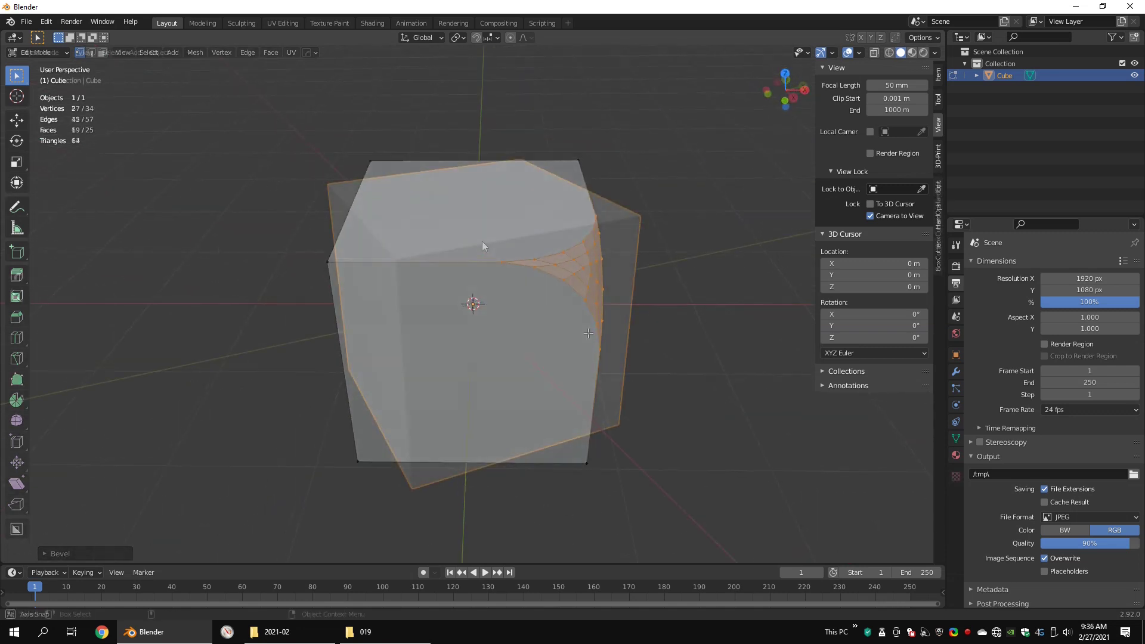
- Inset the top face of the plain cube by about 0.1 m
middle_click_drag(414, 192, 450, 217)
left_click(452, 215)
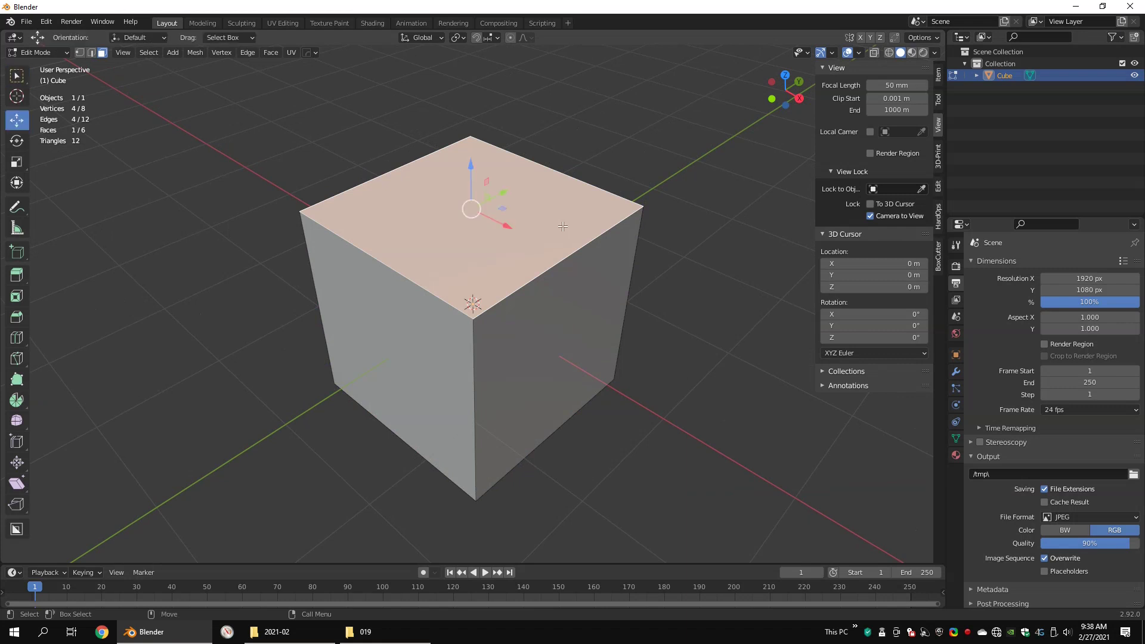
right_click(563, 227)
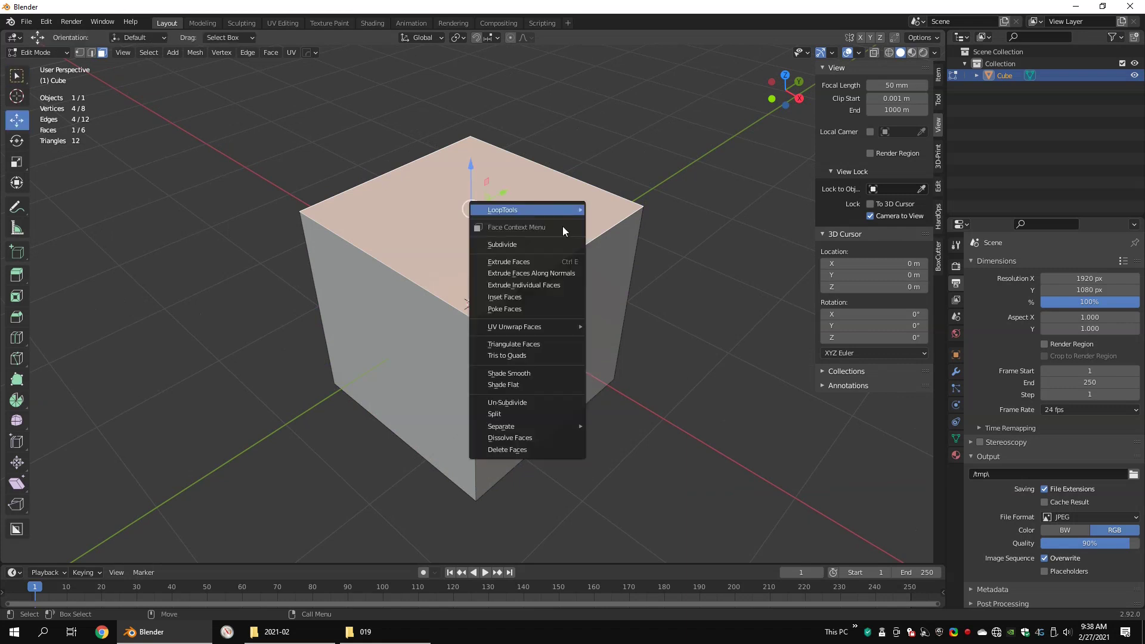
left_click(535, 298)
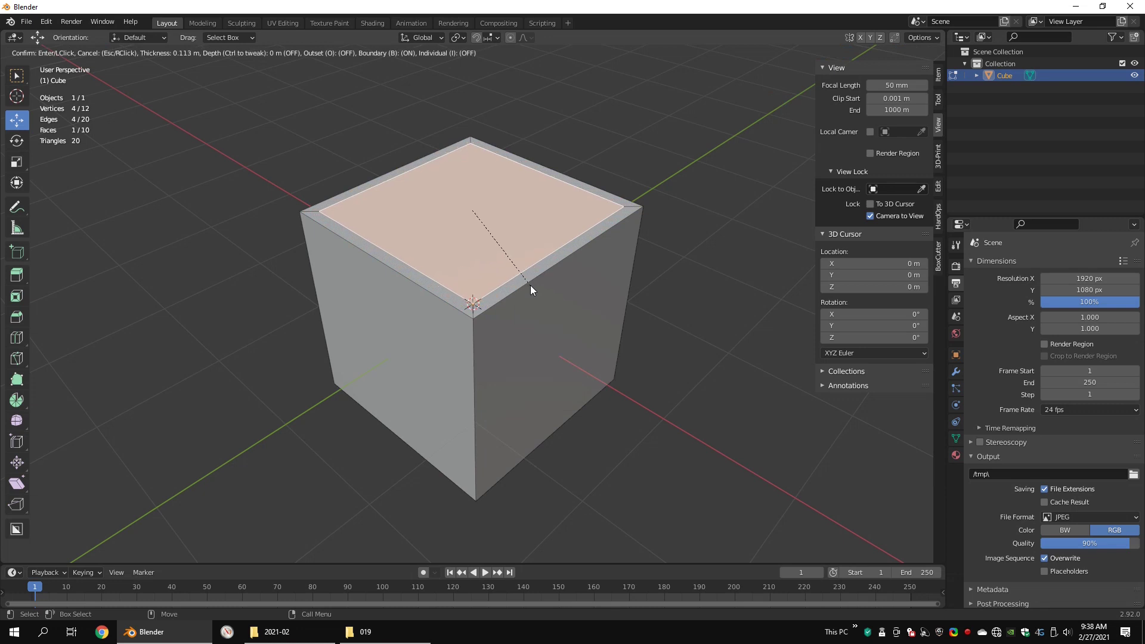
left_click(530, 282)
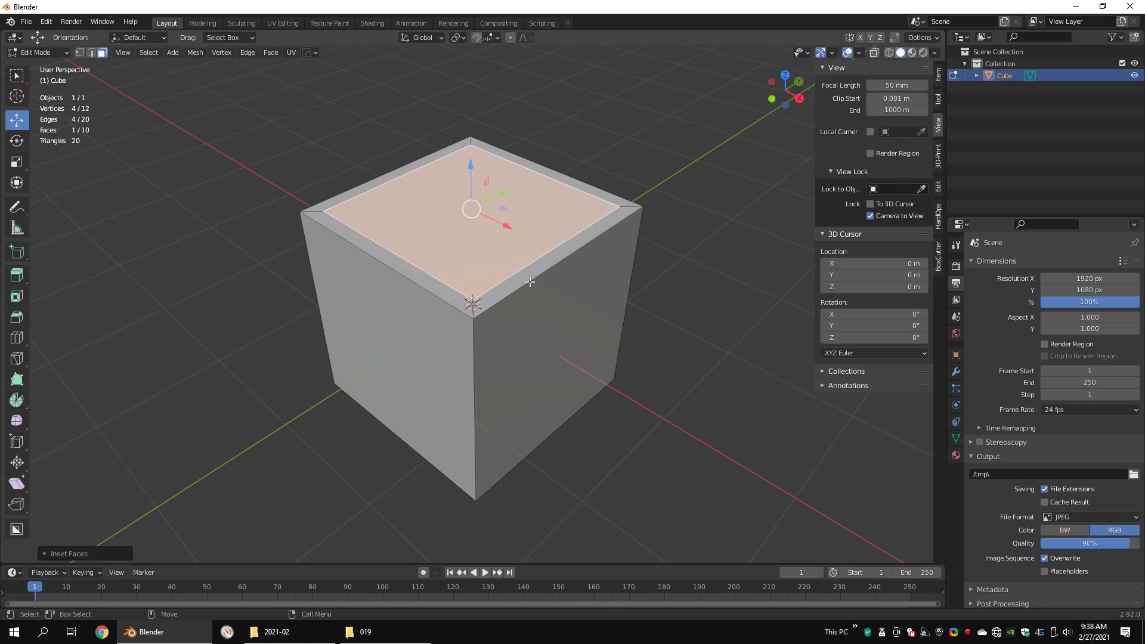
- Inset the cube's +X side face to form a narrow border like the one on top
left_click(540, 322)
key("i")
left_click(651, 314)
mouse_move(647, 315)
middle_mouse_down()
mouse_move(520, 297)
mouse_move(647, 301)
middle_mouse_up()
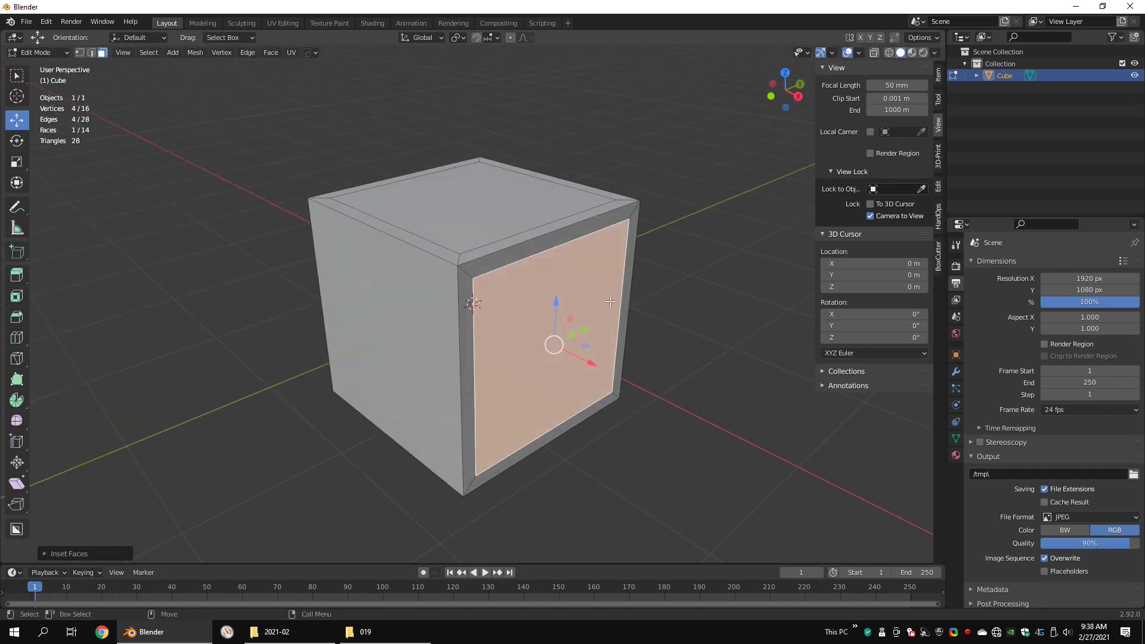
- Bevel the four outer edges surrounding the inset side face with a single flat segment
left_click(470, 264)
scroll(471, 262, "up", 1)
key("2")
left_click(469, 261)
middle_click_drag(502, 356, 502, 286, "shift")
middle_click_drag(503, 286, 475, 246)
left_click(433, 425, "shift")
middle_click_drag(493, 391, 476, 457)
left_click(680, 132, "shift")
left_click(641, 374, "shift")
left_click(526, 281)
- Inset the side panel's inner face by about 0.09 m and push it inward to form a recess
key("3")
left_click(530, 282)
left_click_drag(591, 315, 621, 340)
scroll(622, 334, "down", 1)
key("i")
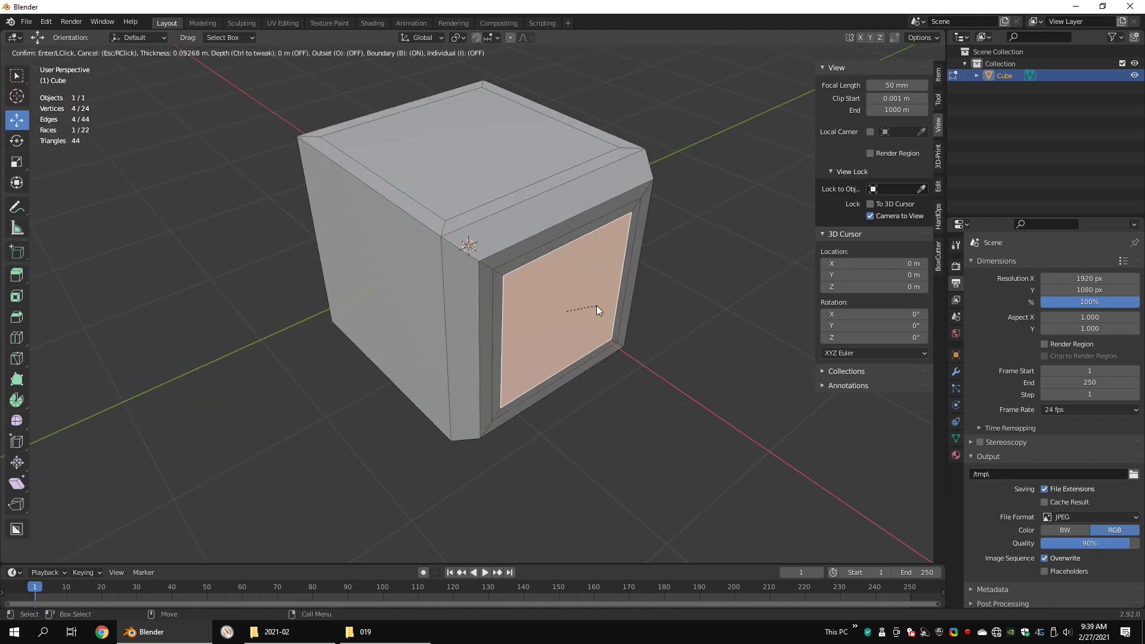
left_click(585, 324)
middle_click_drag(585, 324, 494, 317)
left_click_drag(494, 318, 602, 304, "alt")
- Move the recessed cube in Object Mode along the negative X axis, away from the origin
scroll(551, 296, "down", 3)
key("Tab")
key("Tab")
key("Tab")
key("e")
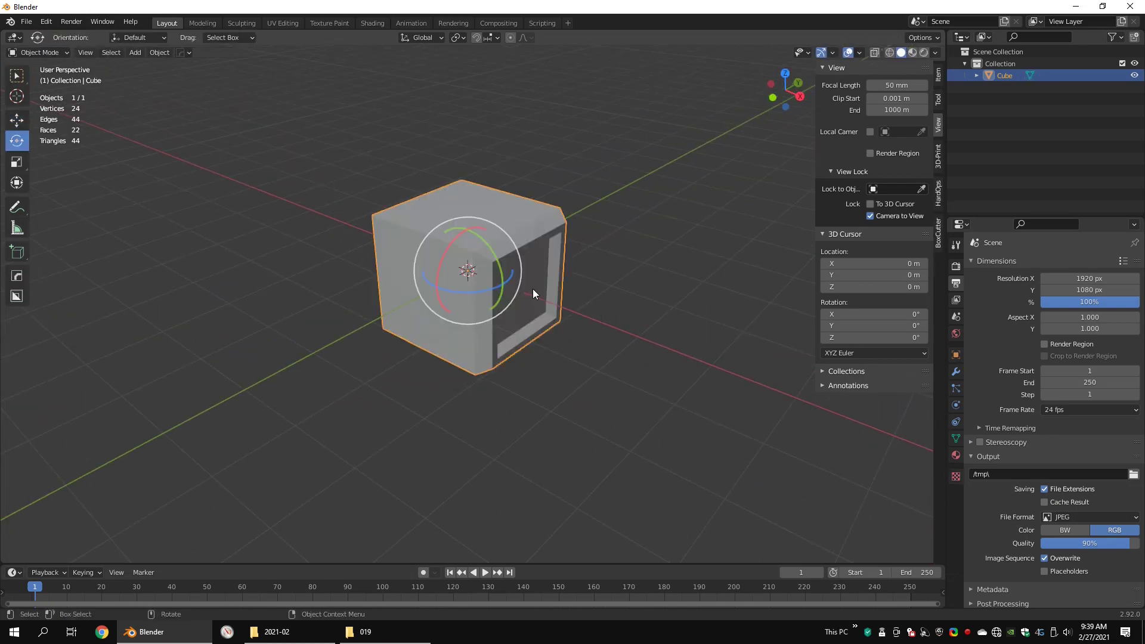
key("w")
left_click_drag(509, 282, 353, 228)
- Add a cylinder mesh at the 3D cursor
key("q")
left_click(685, 322)
scroll(511, 223, "up", 3)
- Inset the cylinder's top face by about 0.11 m in Edit Mode
key("Tab")
left_click(527, 226)
key("i")
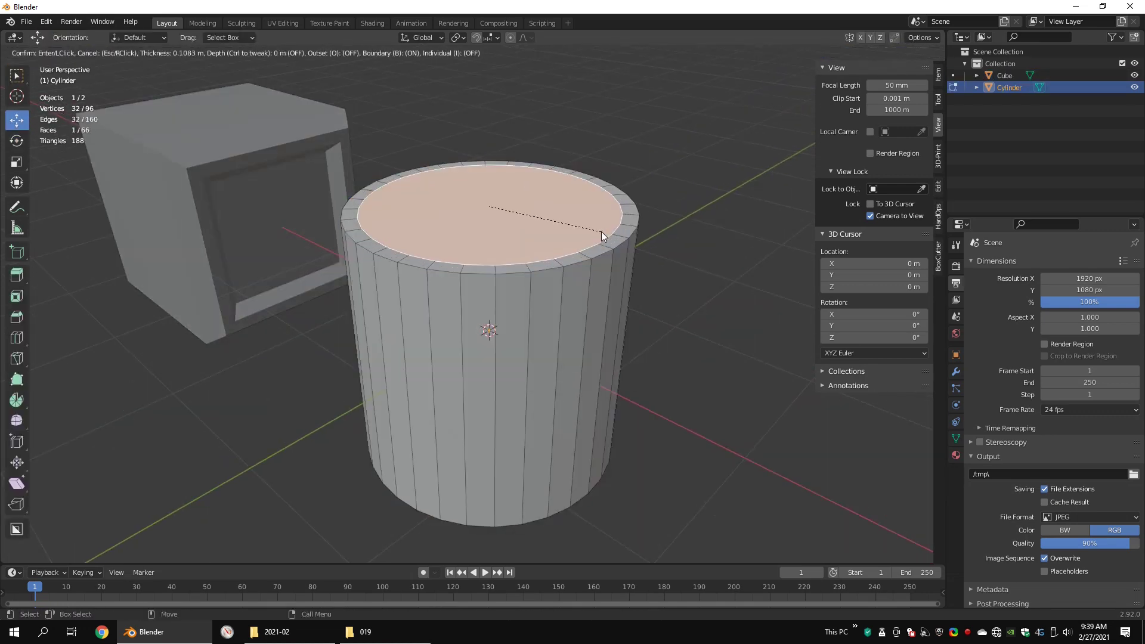
left_click(604, 233)
middle_click_drag(553, 289, 561, 304)
- Inset the cylinder's top face again and lower the inner face to form a recess
key("i")
left_click(548, 256)
left_click_drag(493, 167, 493, 187)
- Inset the recessed circular face twice more and lower the innermost face slightly to make a second step
middle_click_drag(557, 182, 475, 191)
key("i")
left_click(558, 205)
right_click(558, 205)
left_click(558, 205)
left_click(541, 211)
left_click_drag(480, 184, 480, 194)
middle_click_drag(536, 205, 624, 207)
- Add supporting loop cuts around the rim, walls and ledges of the cylinder's stepped recess
scroll(624, 207, "up", 4)
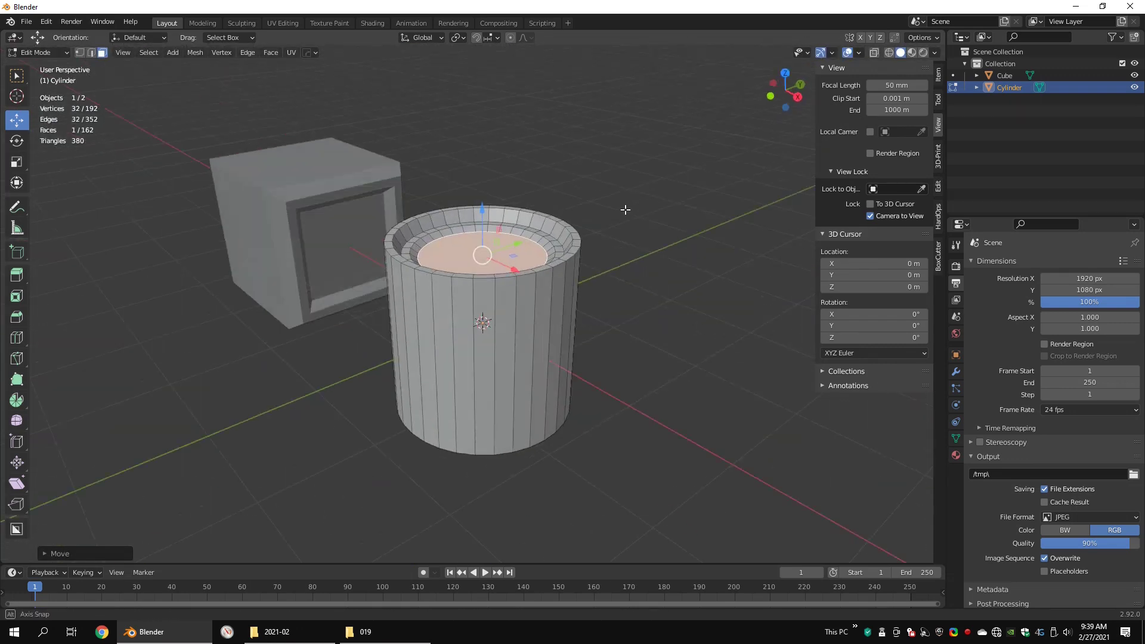
key("ctrl+r")
left_click(321, 297)
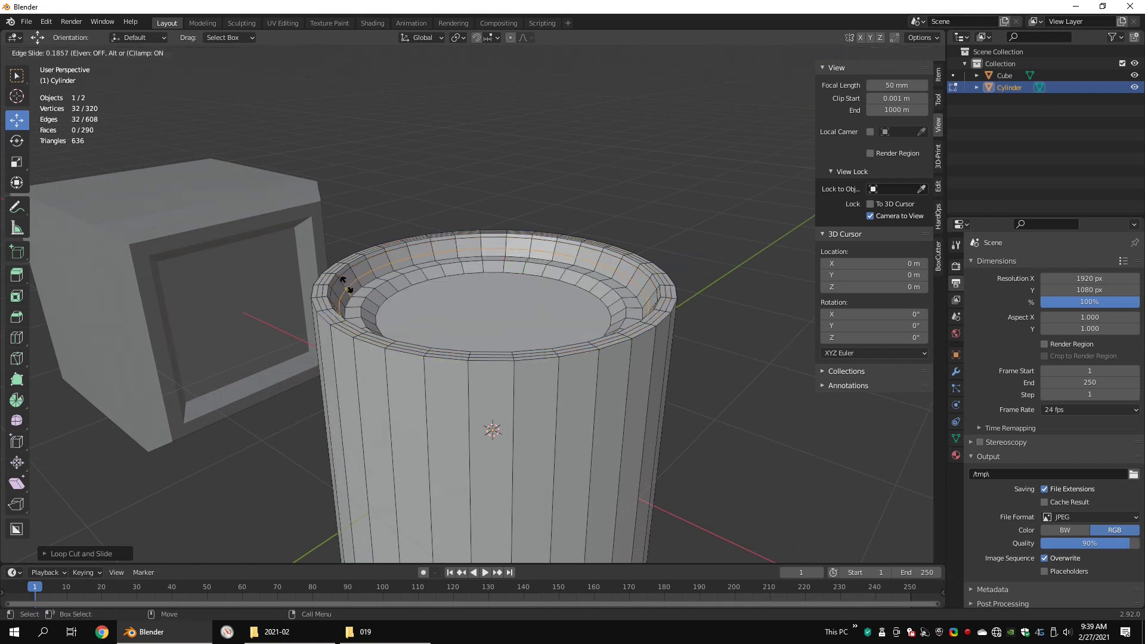
left_click(375, 305)
right_click(375, 304)
middle_click_drag(375, 304, 377, 334)
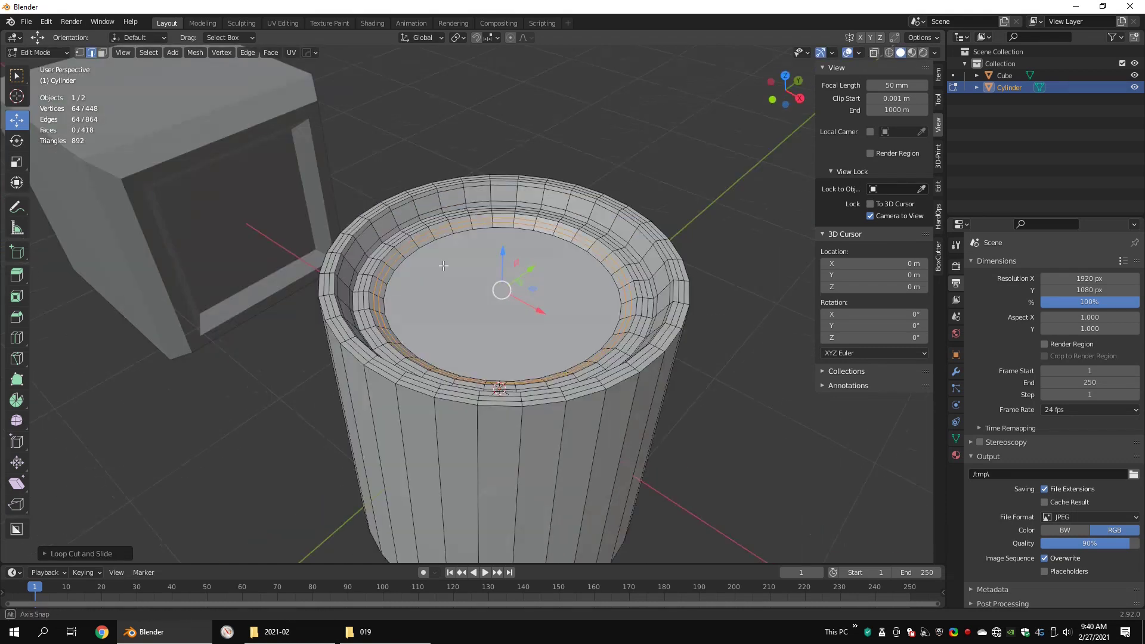
- Inset the innermost circular face slightly to create a narrow supporting ring
left_click(414, 252, "alt")
scroll(419, 258, "up", 3)
right_click(466, 299)
right_click(484, 241)
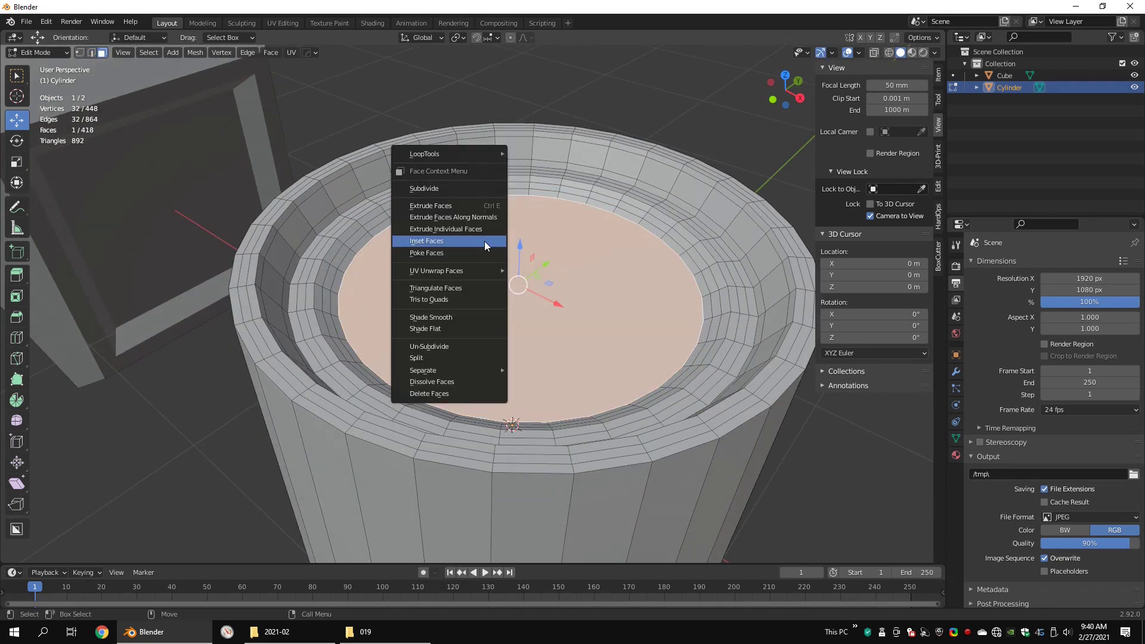
left_click(484, 241)
left_click(467, 255)
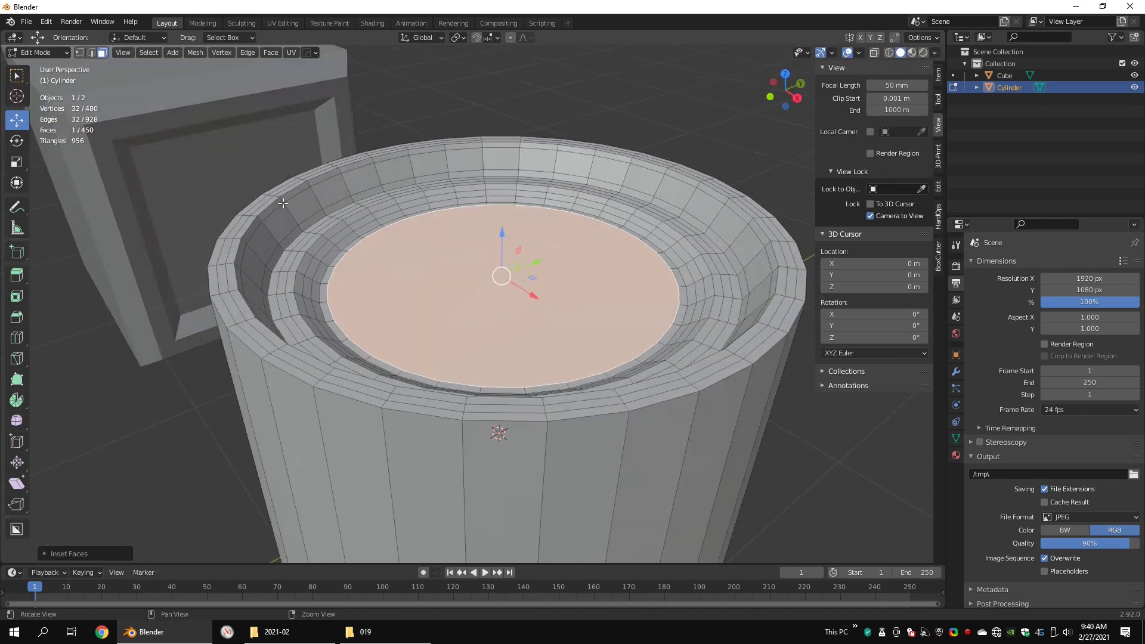
- Examine the edges of the narrow supporting ring around the innermost face close up
scroll(404, 233, "up", 6)
key("2")
left_click(400, 236)
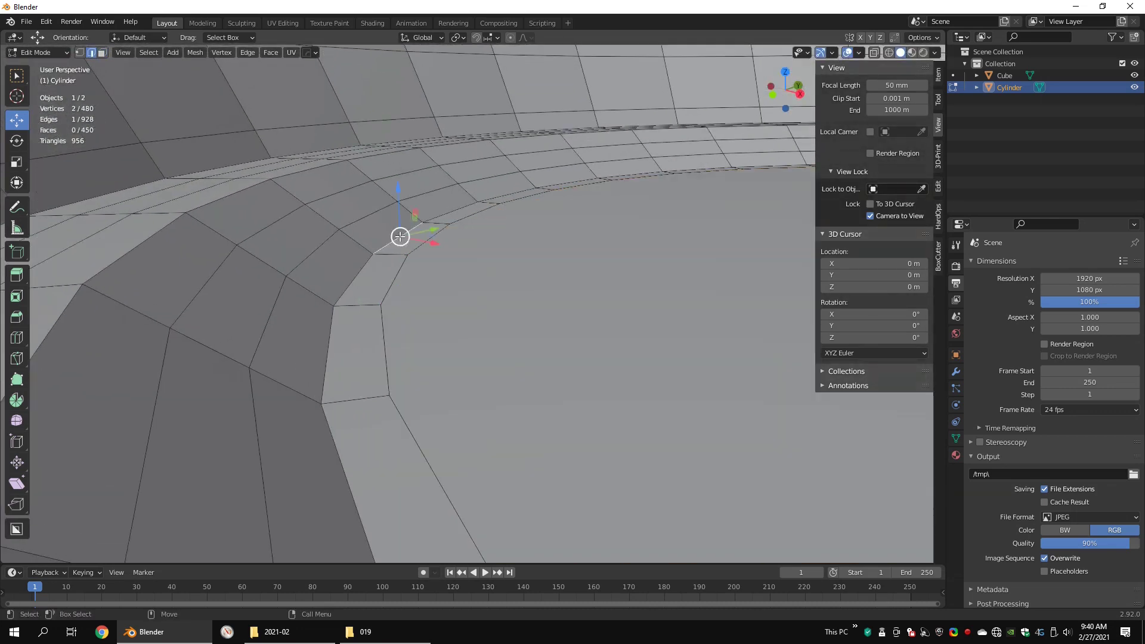
scroll(399, 269, "down", 4)
middle_click_drag(399, 269, 438, 322)
left_click(460, 332)
- Select the innermost circular face and inset it once more
key("3")
left_click(534, 312)
scroll(536, 312, "down", 4)
middle_click_drag(686, 287, 586, 275, "shift")
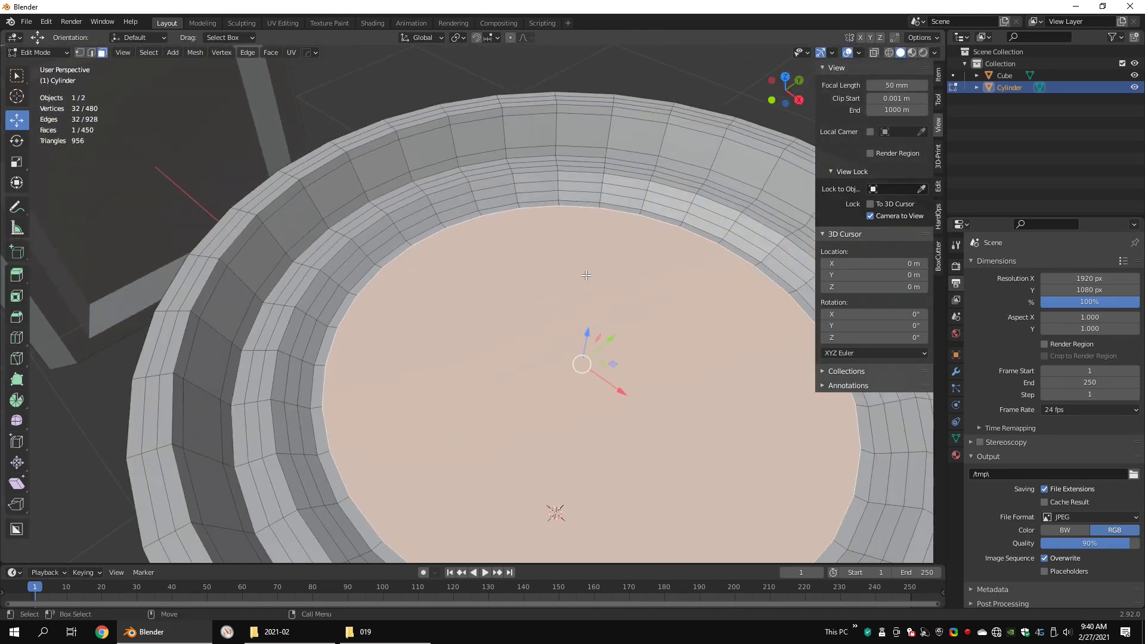
right_click(585, 247)
left_click(586, 247)
left_click(579, 279)
- Add a Subdivision Surface modifier to the cylinder in Object Mode and check the result in wireframe and solid shading
key("Tab")
scroll(579, 279, "down", 3)
left_click(955, 372)
left_click(1032, 265)
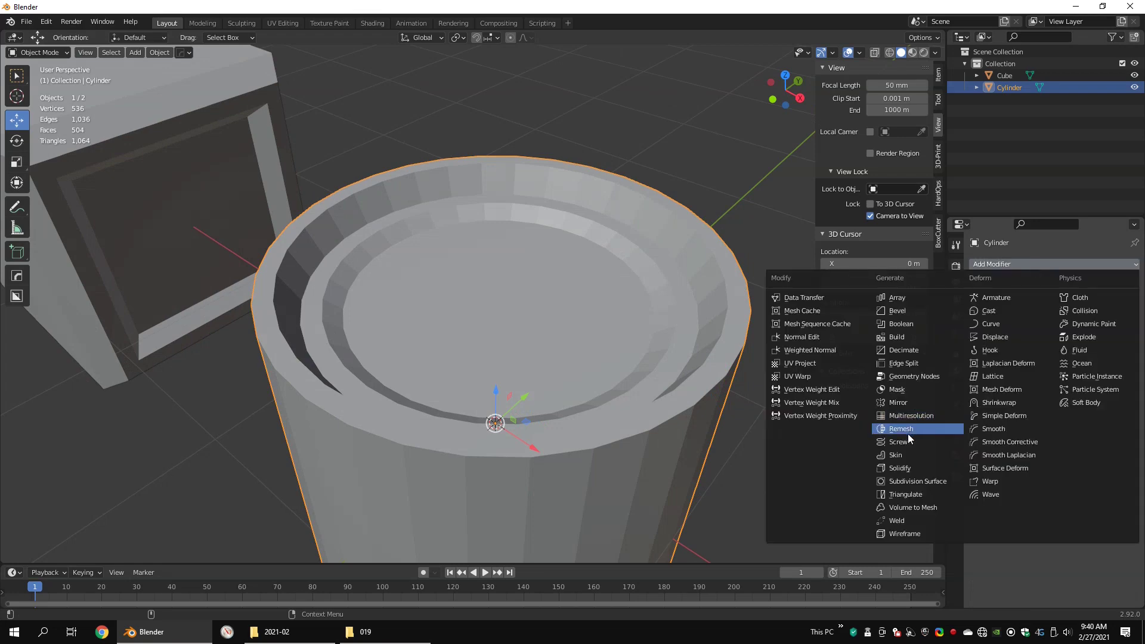
left_click(904, 481)
mouse_move(602, 333)
middle_mouse_down()
mouse_move(597, 265)
mouse_move(503, 226)
mouse_move(595, 255)
mouse_move(577, 187)
middle_mouse_up()
key("shift+z")
key("shift+z")
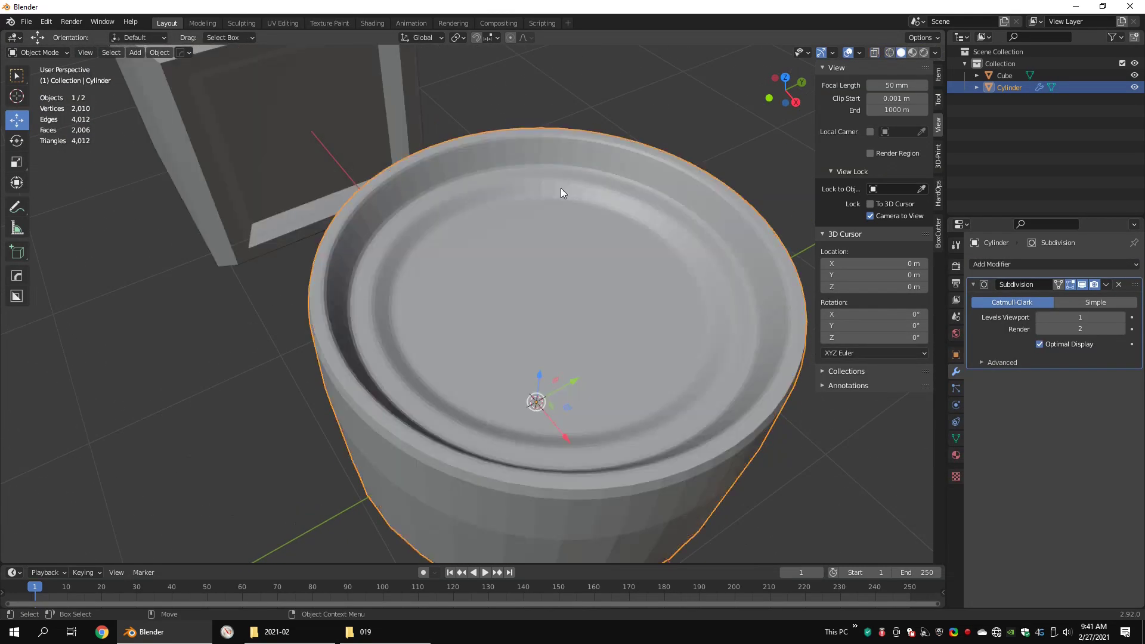
- Enable the Wireframe option in the cylinder's viewport display settings to overlay its mesh edges
left_click(956, 355)
left_click(1001, 519)
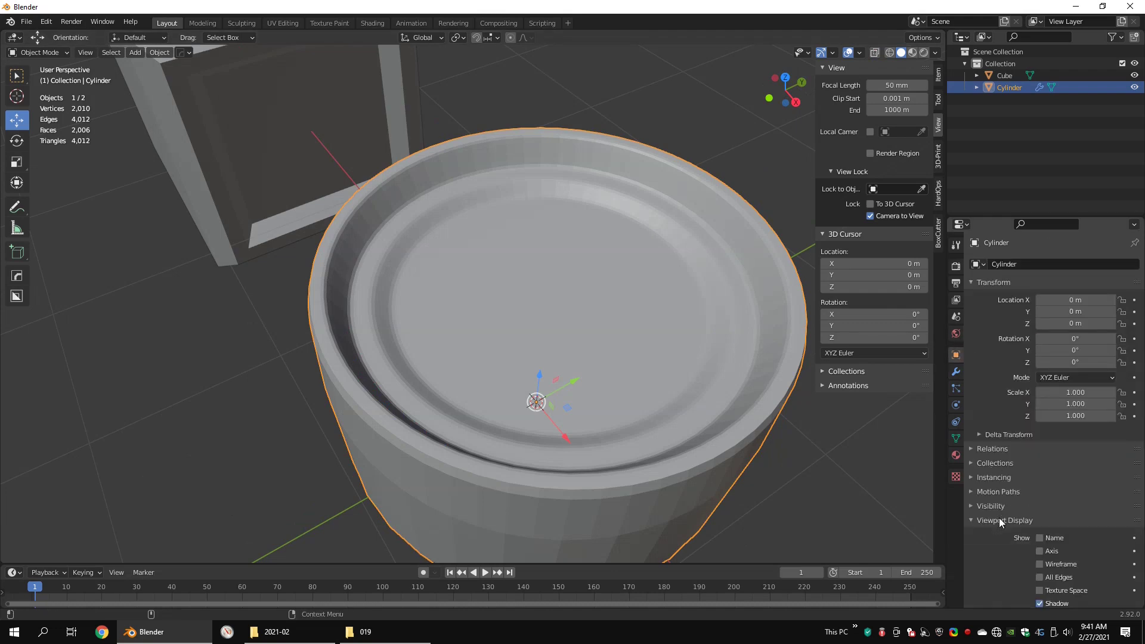
scroll(999, 517, "down", 2)
left_click(1039, 516)
middle_click_drag(651, 283, 612, 256)
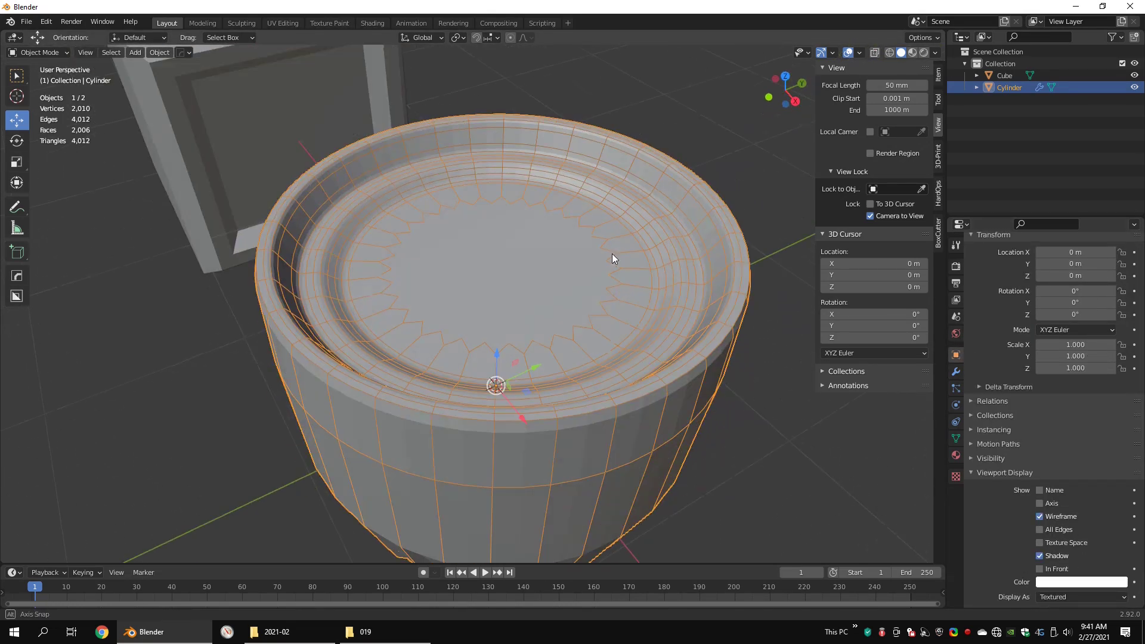
- Raise the cylinder's Subdivision viewport level by one and examine the recessed rim around the innermost face
left_click(956, 372)
left_click(1121, 318)
scroll(602, 216, "up", 2)
middle_click_drag(602, 216, 534, 192)
scroll(534, 192, "up", 1)
key("Tab")
key("Tab")
- Set the cylinder's subdivision level to 0 and delete an edge loop around the innermost face
key("ctrl+0")
key("Tab")
key("2")
left_click(333, 217)
key("x")
left_click(483, 355)
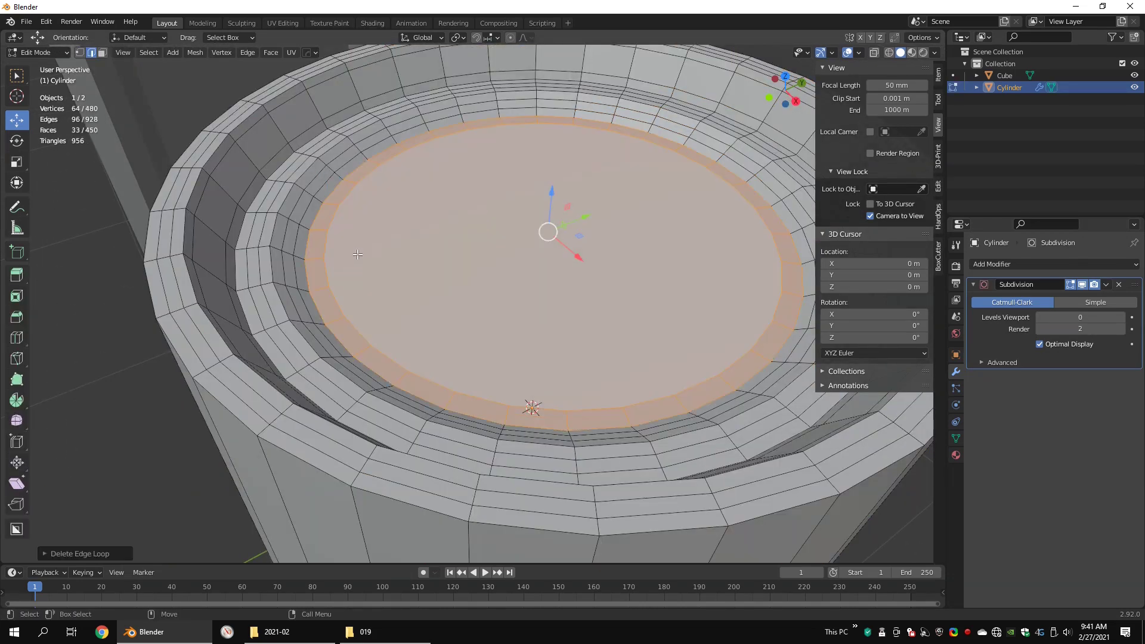
- Delete the vertices of the innermost circle and fill the resulting opening with a single face
left_click(331, 243, "alt")
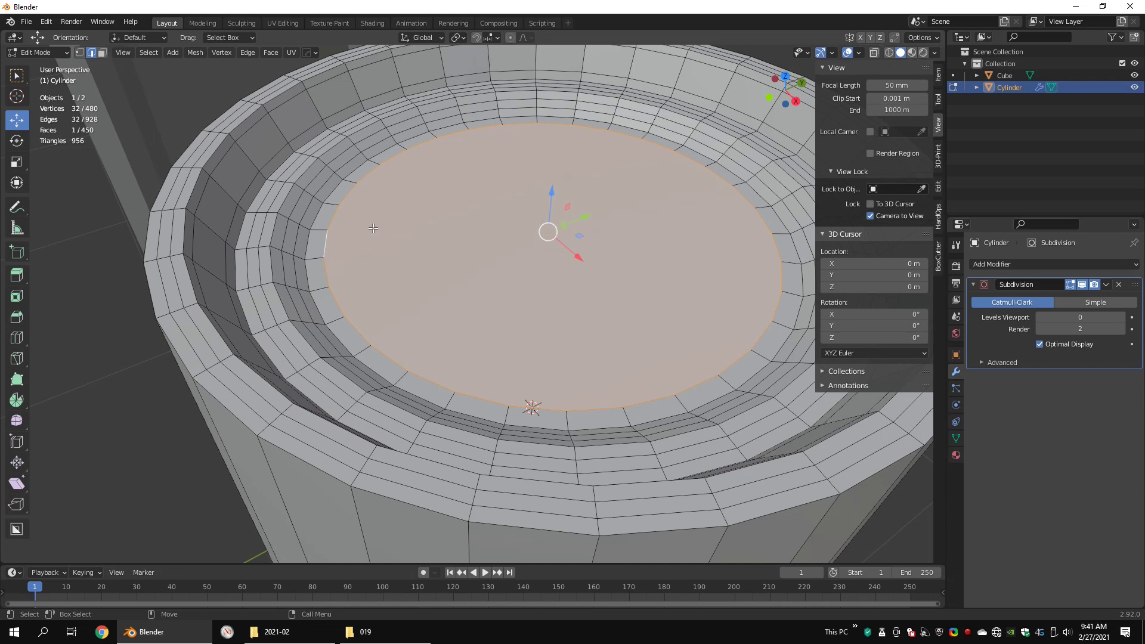
key("x")
key("v")
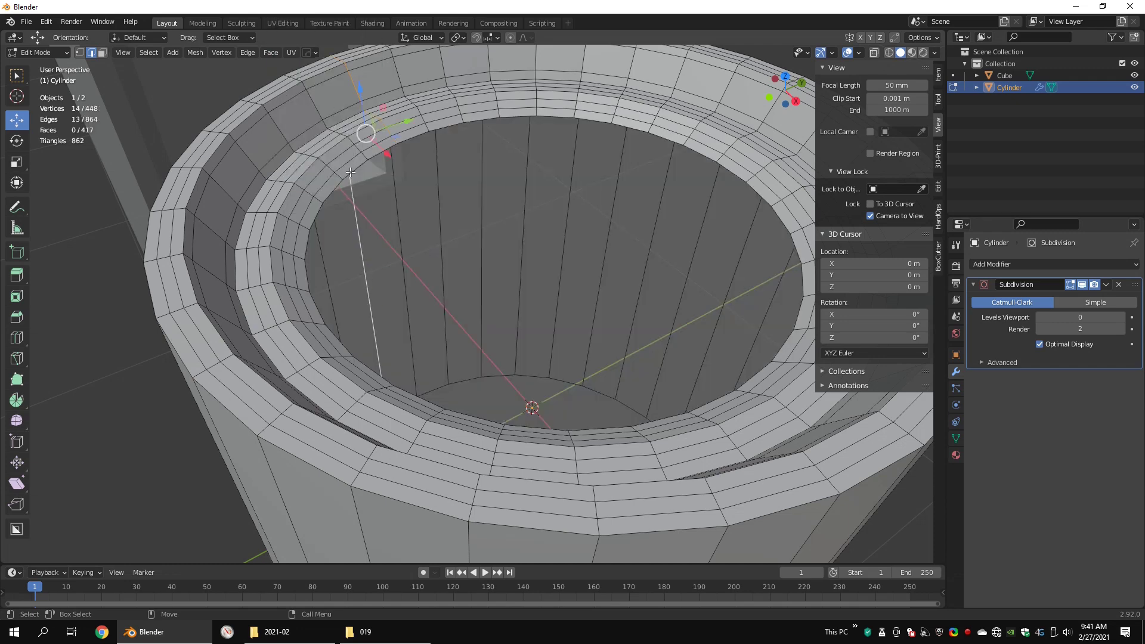
left_click(353, 171, "alt")
key("f")
middle_click_drag(417, 208, 413, 199)
scroll(441, 201, "up", 5)
scroll(449, 202, "down", 5)
key("Tab")
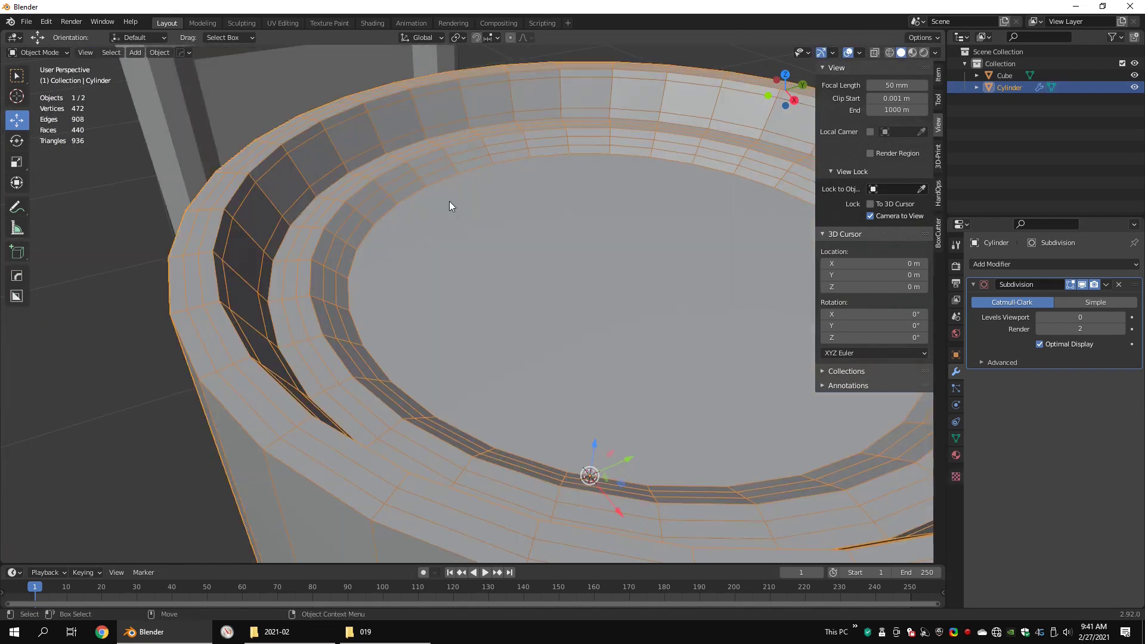
- Set the cylinder's subdivision level to 2 and examine the inner rim without its supporting rings
key("ctrl+2")
scroll(408, 263, "up", 3)
middle_click_drag(407, 264, 316, 327)
scroll(328, 332, "up", 2)
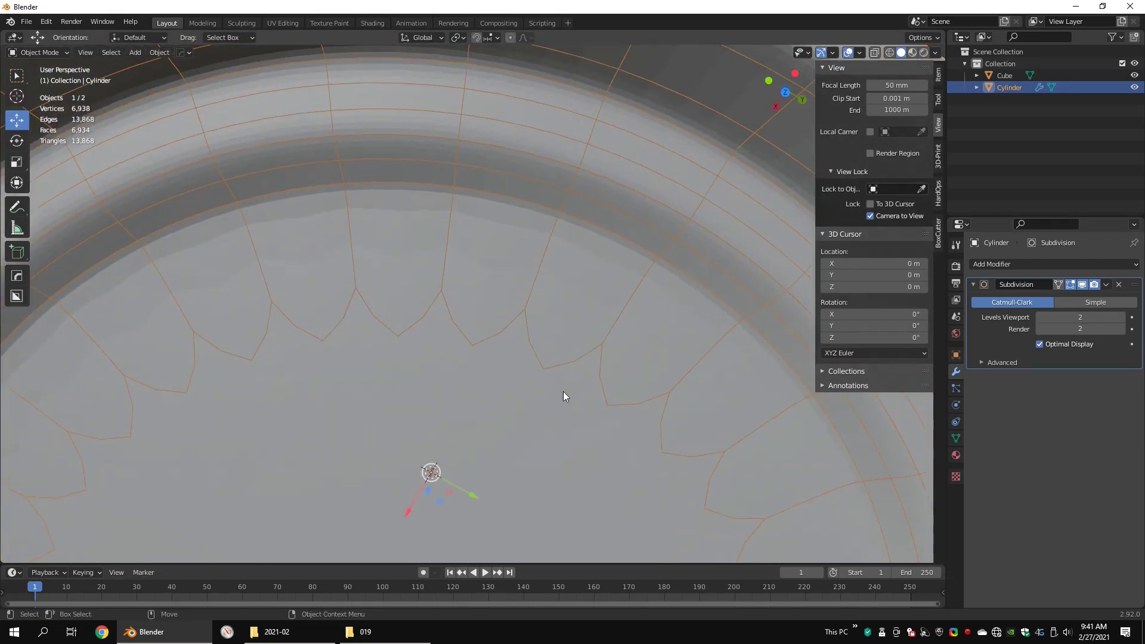
mouse_move(449, 245)
middle_mouse_down()
mouse_move(570, 288)
mouse_move(509, 260)
mouse_move(503, 306)
mouse_move(534, 232)
mouse_move(524, 159)
mouse_move(448, 268)
middle_mouse_up()
scroll(448, 267, "up", 2)
- Set the cylinder's subdivision level to 0 and inset the innermost circular face twice to form supporting rings
key("Tab")
left_click(447, 268)
key("Tab")
key("ctrl+0")
key("Tab")
right_click(509, 233)
left_click(509, 233)
left_click(506, 243)
middle_click_drag(506, 244, 539, 253)
key("i")
left_click(503, 229)
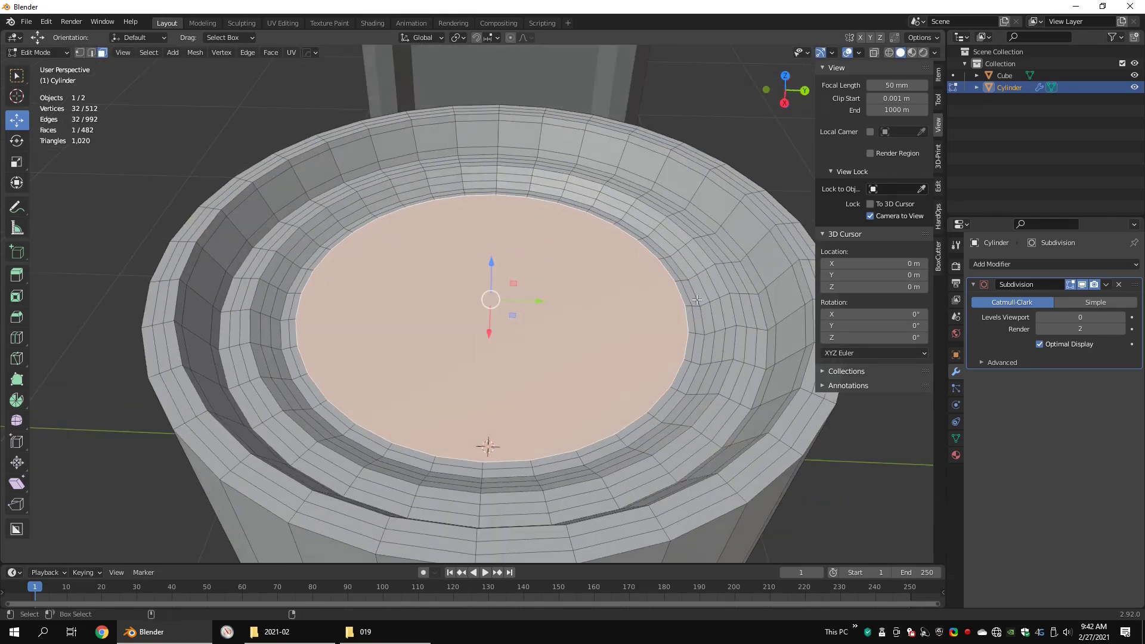
left_click(695, 299)
- Return to Object Mode and set the cylinder's Subdivision viewport level to 2
key("Tab")
scroll(694, 299, "down", 4)
middle_click_drag(421, 270, 499, 273)
middle_click_drag(662, 346, 454, 309, "shift")
left_click(1121, 317)
left_click(1121, 317)
middle_click_drag(733, 278, 674, 260, "shift")
scroll(674, 261, "up", 3)
- Add supporting loop cuts on the cylinder's outer wall, one near the top rim and one near the bottom edge
key("Tab")
key("ctrl+r")
left_click(674, 260)
left_click(781, 54)
scroll(674, 179, "down", 4)
middle_click_drag(534, 411, 572, 283, "shift")
middle_click_drag(596, 324, 601, 252)
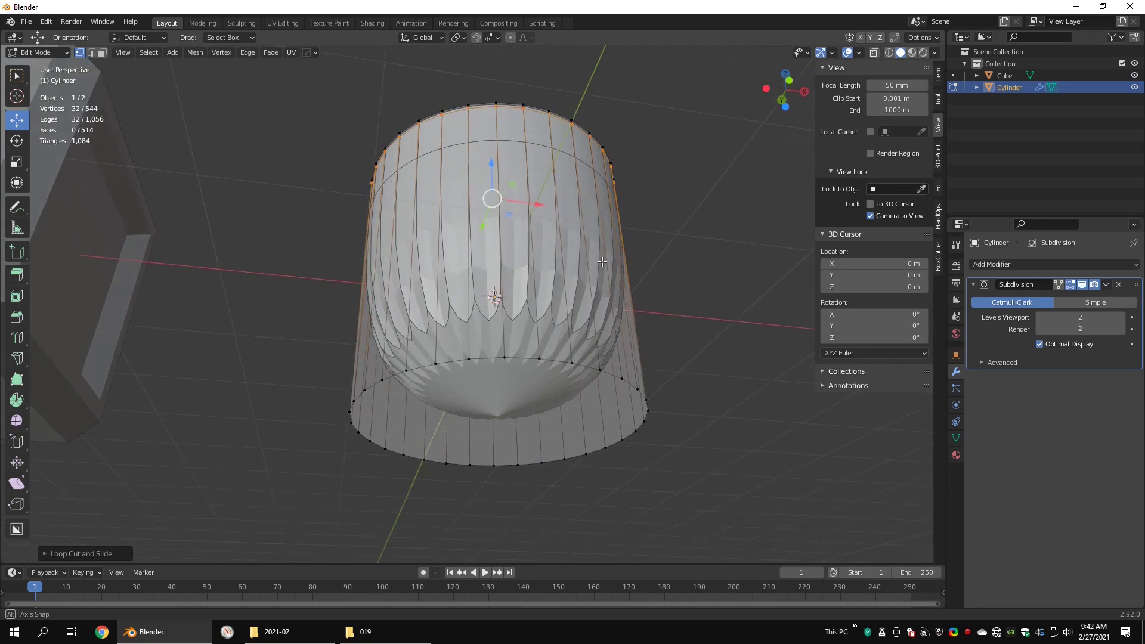
key("ctrl+r")
left_click(564, 232)
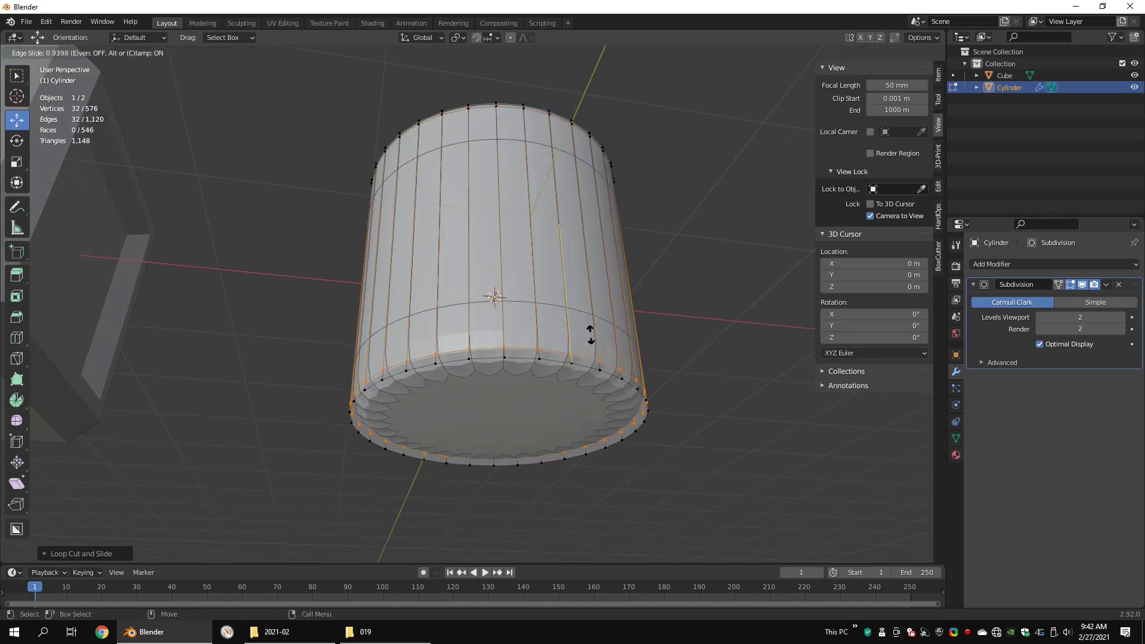
left_click(590, 335)
- Select the cylinder's bottom face and inset it by about 0.033 m
middle_click_drag(590, 335, 591, 306, "shift")
scroll(591, 307, "up", 2)
key("3")
left_click(620, 346)
right_click(620, 327)
left_click(620, 327)
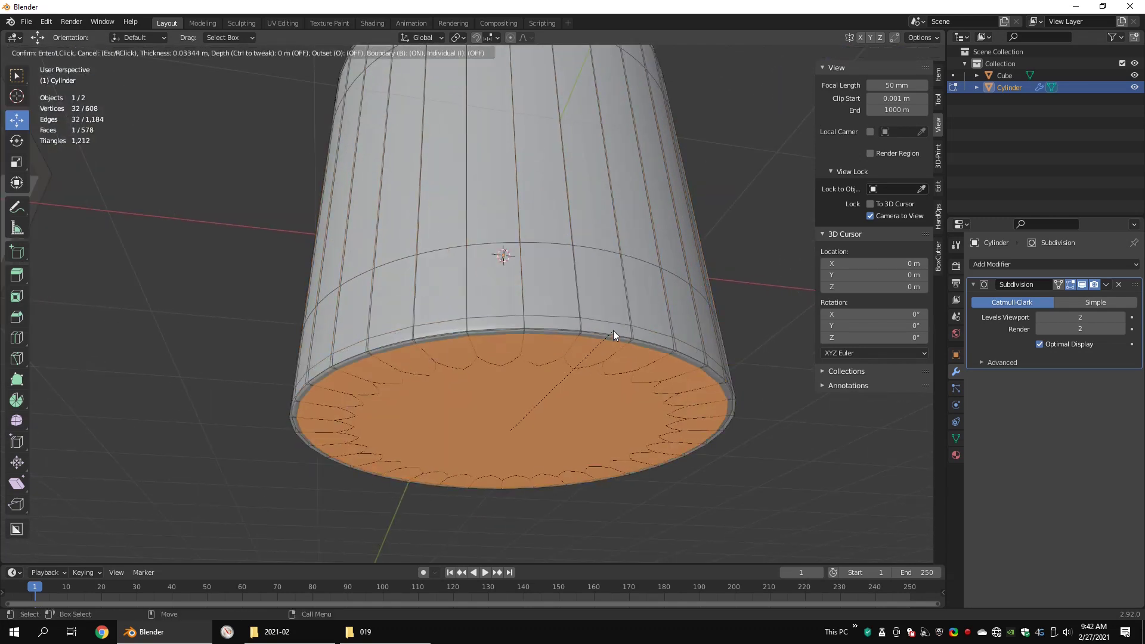
left_click(614, 332)
- Examine the rounding of the cylinder's bottom edge up close in wireframe and solid shading
scroll(756, 446, "up", 3)
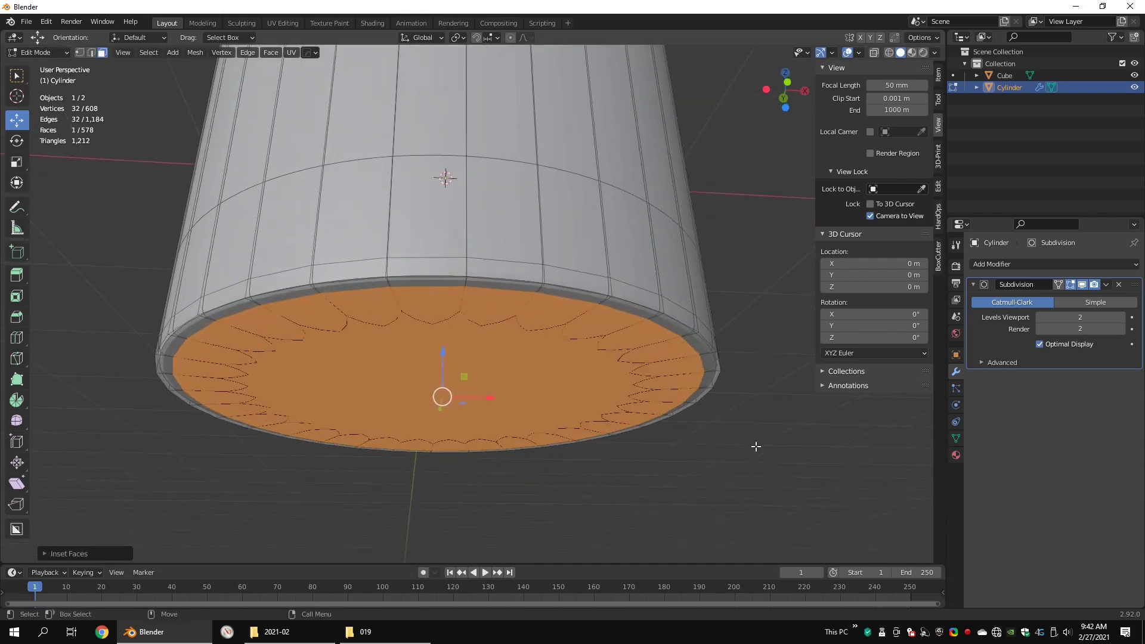
key("KP_3")
scroll(489, 355, "up", 5)
key("Tab")
key("shift+z")
mouse_move(431, 437)
middle_mouse_down("shift")
mouse_move(489, 355)
mouse_move(618, 271)
mouse_move(627, 276)
middle_mouse_up("shift")
scroll(484, 357, "down", 5)
key("shift+z")
middle_click_drag(545, 269, 477, 227, "shift")
scroll(478, 226, "up", 2)
scroll(446, 200, "up", 1)
- Inset the cylinder's bottom face once more and return to Object Mode
key("Tab")
right_click(581, 363)
key("3")
right_click(627, 159)
left_click(627, 159)
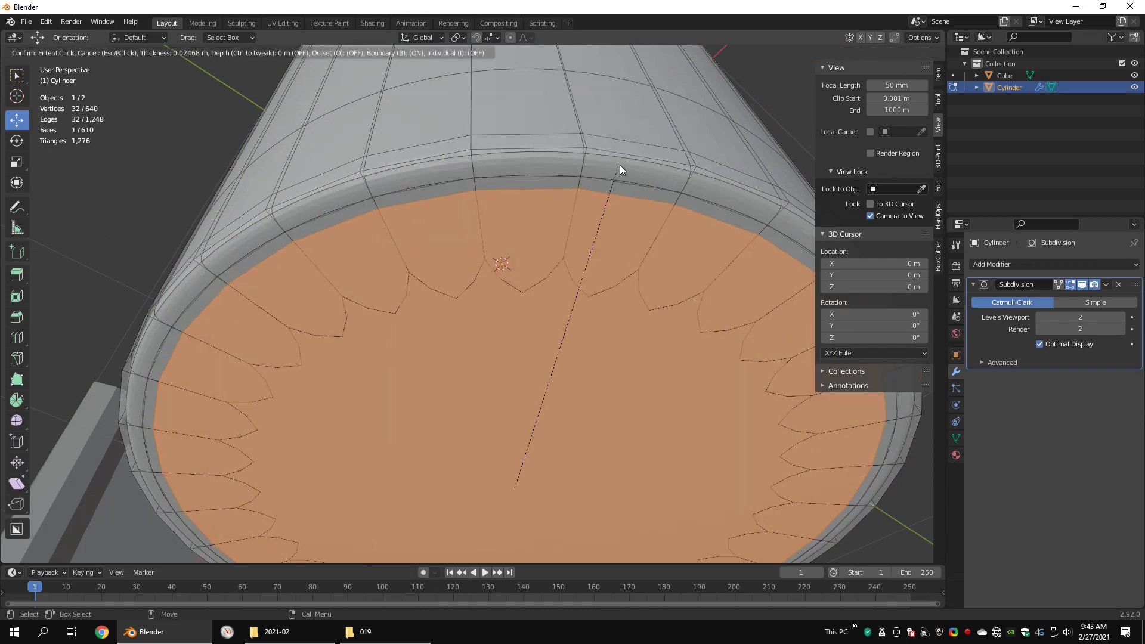
left_click(631, 149)
key("Tab")
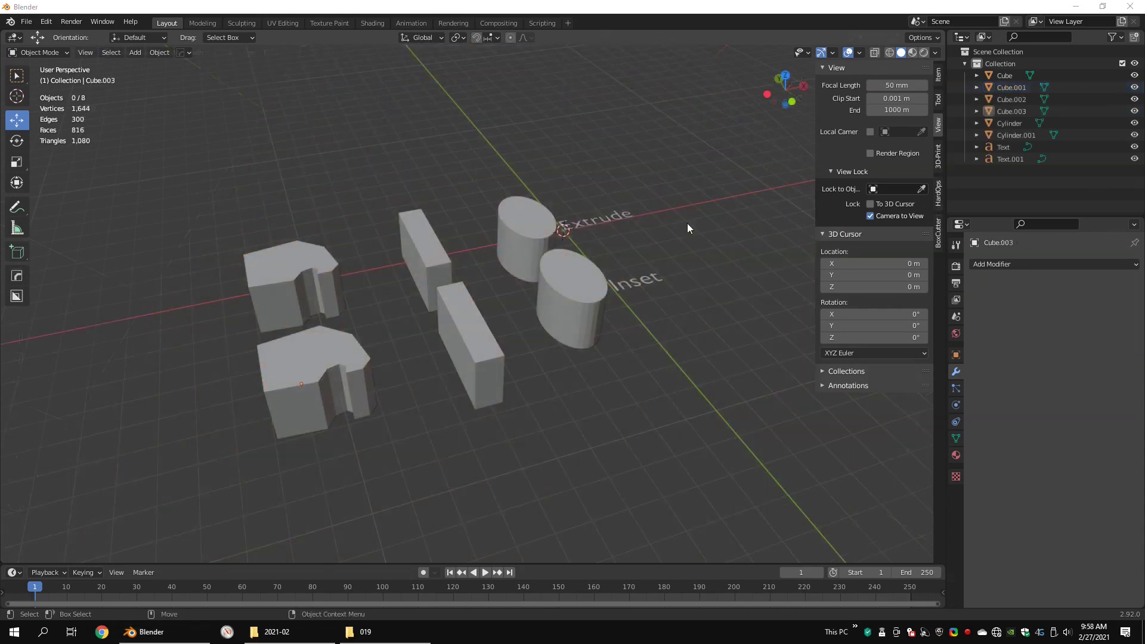
- Inspect the top face of the oval cylinder beside the Extrude label and check the cylinder's dimensions
middle_click_drag(664, 290, 568, 296)
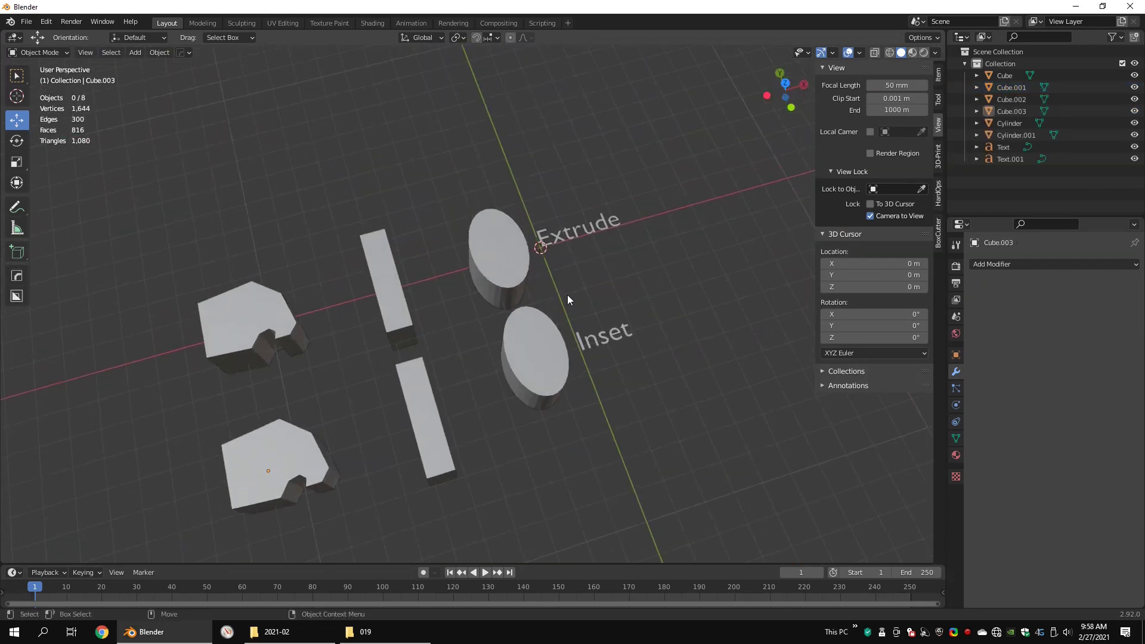
scroll(567, 296, "up", 3)
left_click(531, 253)
key("Tab")
key("3")
left_click(517, 282)
middle_click_drag(547, 248, 516, 273, "shift")
key("Tab")
left_click(938, 75)
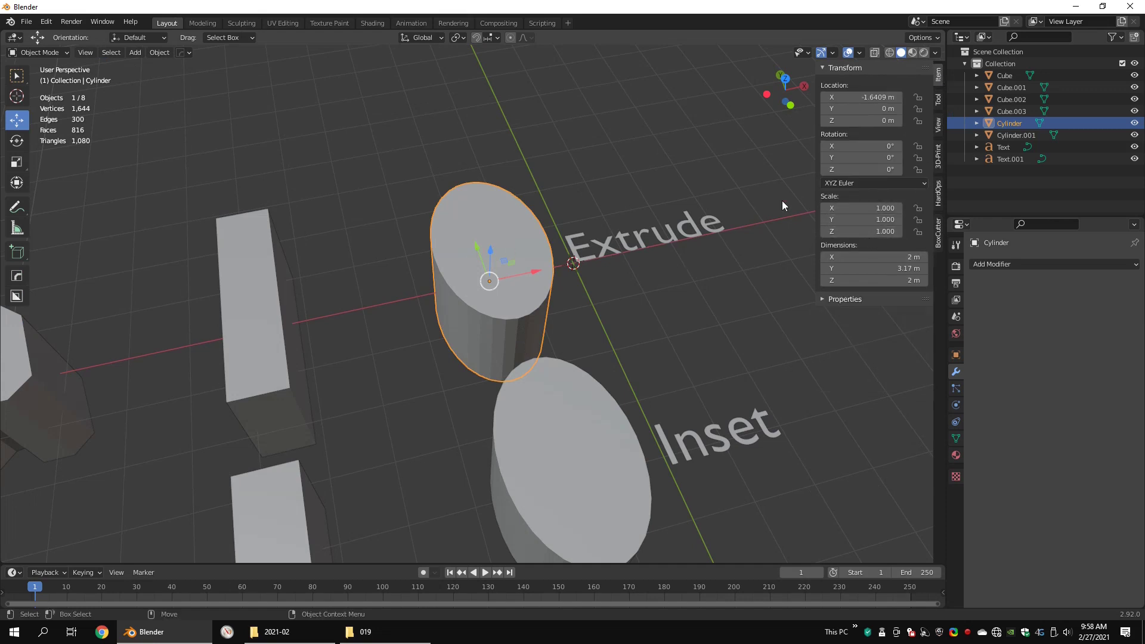
key("n")
- Inspect the rim edges of the oval cylinder beside the Extrude label in Edit Mode
middle_click_drag(563, 270, 592, 239, "shift")
scroll(593, 239, "up", 2)
key("Tab")
key("2")
left_click(592, 237)
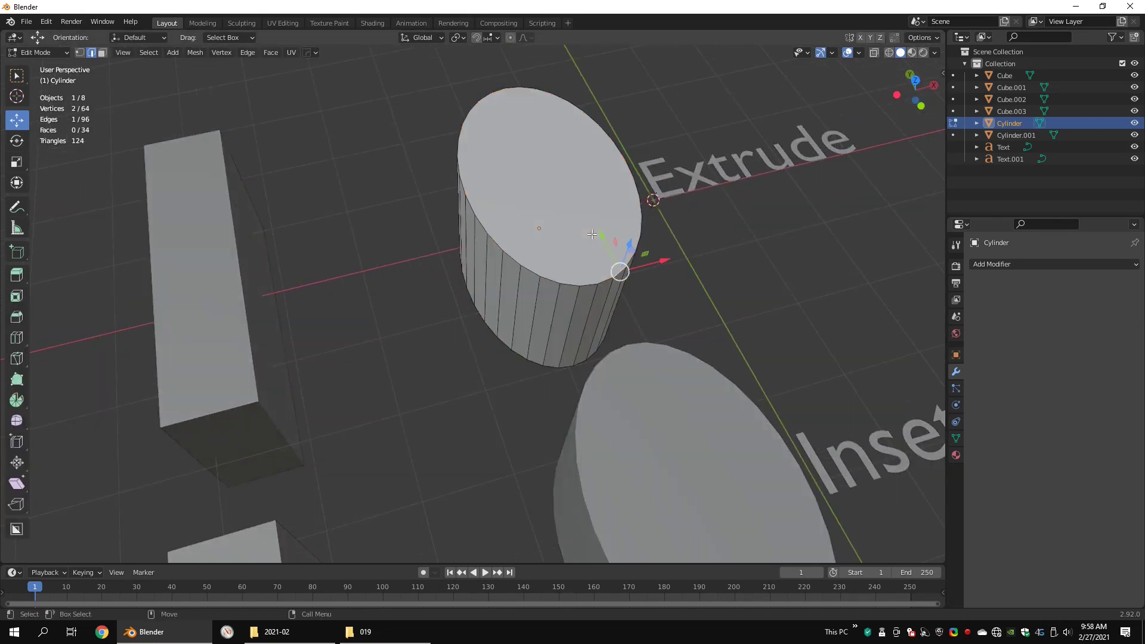
key("Tab")
- Add a new mesh cylinder and move it to about X 4.63 m, Y -1.81 m
scroll(587, 236, "down", 5)
key("shift+a")
mouse_move(632, 220)
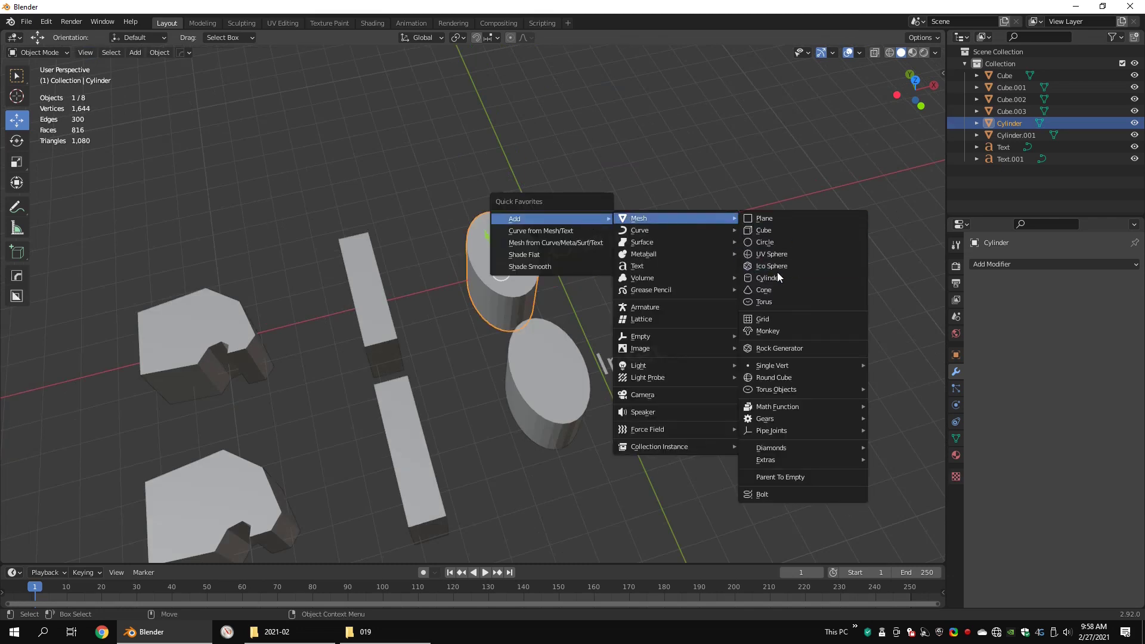
left_click(769, 306)
key("g")
left_click(666, 203)
middle_click_drag(684, 249, 708, 262)
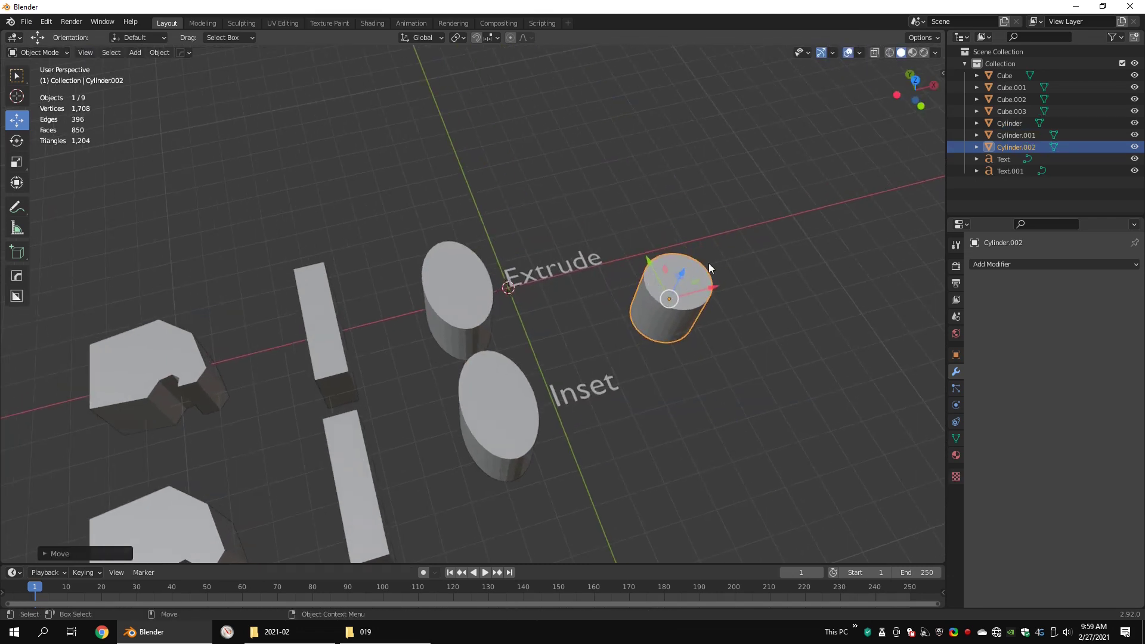
- Scale the new cylinder along Y to about 1.94 and display its transform values
key("s")
left_click(748, 348)
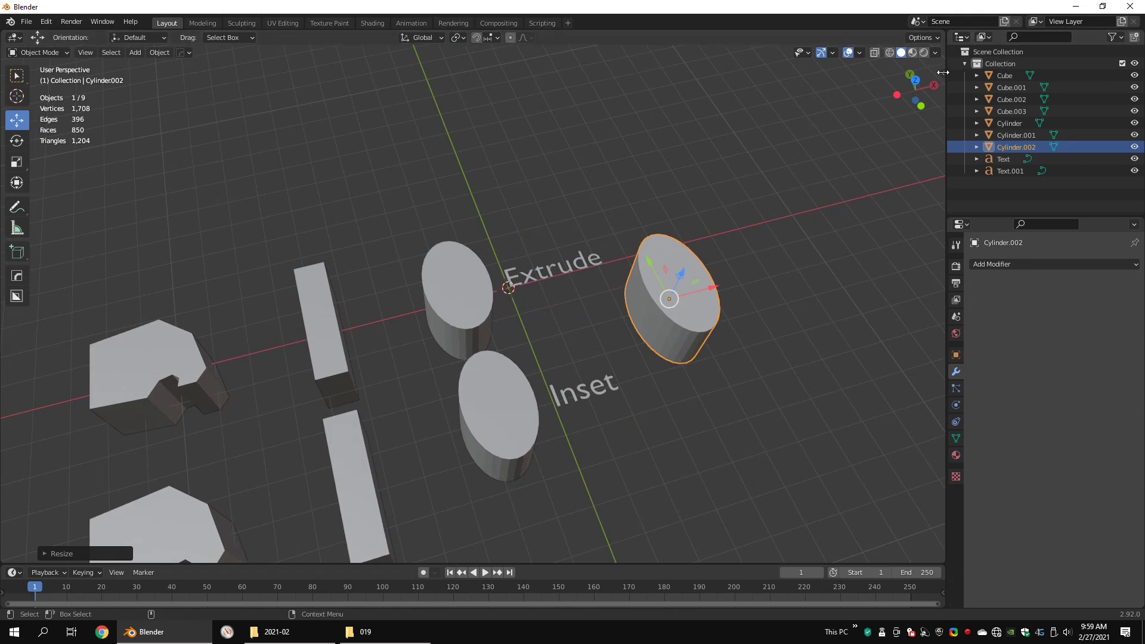
key("n")
scroll(614, 295, "up", 1)
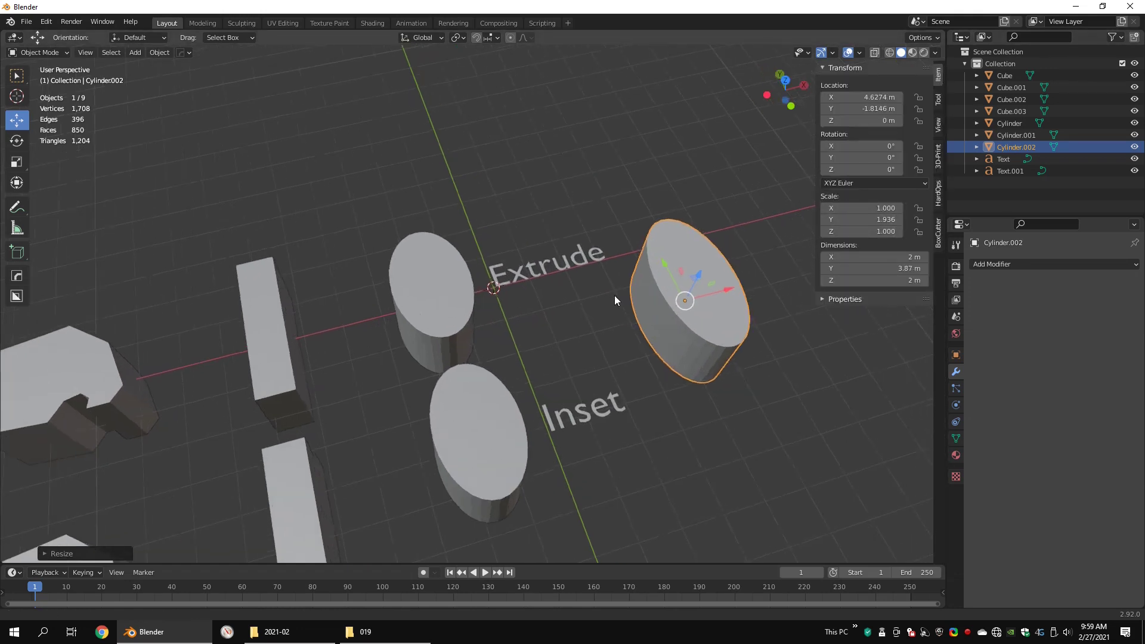
- Select the oval cylinder beside the Extrude label and add a Subdivision Surface modifier to it
middle_click_drag(614, 295, 627, 292)
scroll(462, 269, "up", 2)
left_click(462, 303)
left_click(458, 298)
key("Tab")
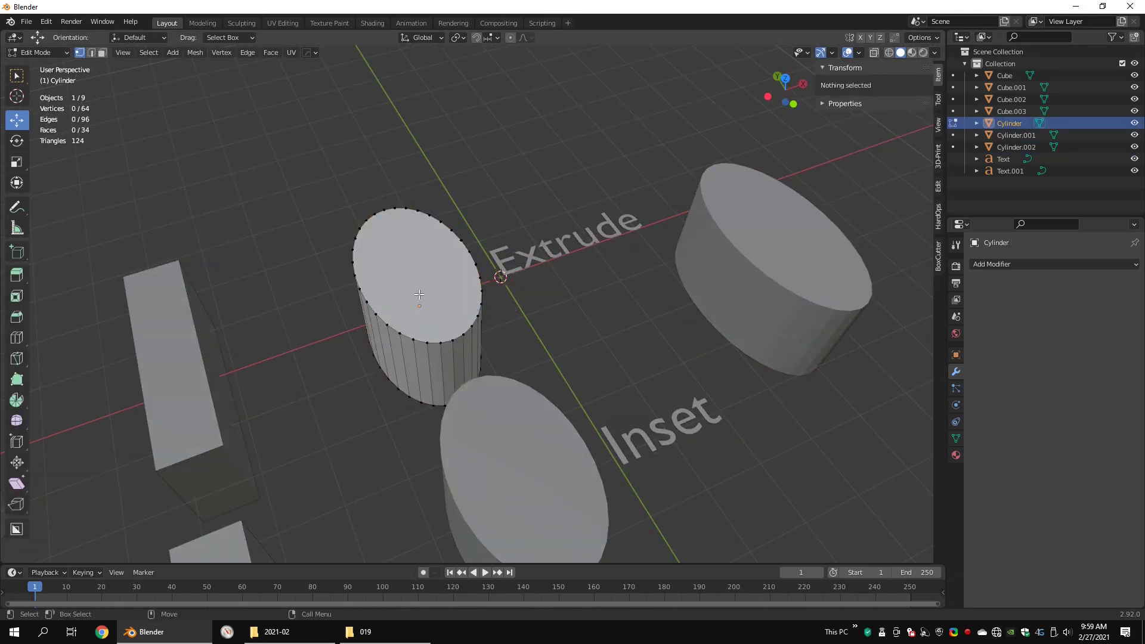
key("Tab")
left_click(1053, 263)
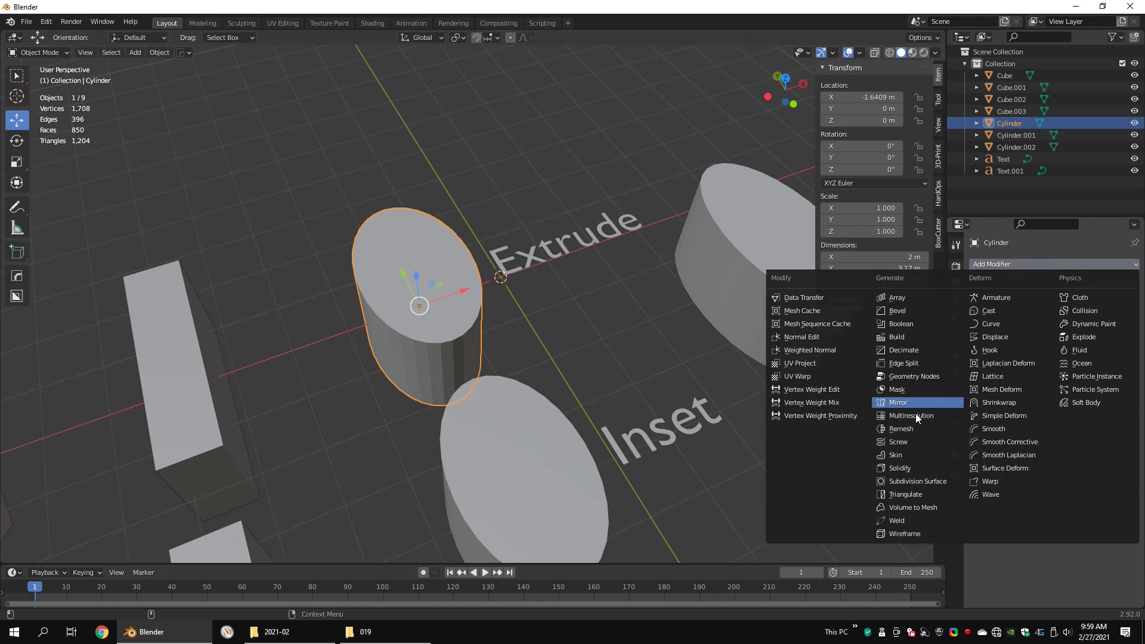
left_click(915, 482)
scroll(441, 304, "up", 2)
middle_click_drag(432, 308, 477, 268)
- Extrude the oval cylinder's top face in place and scale the extruded face to about 0.93
key("Tab")
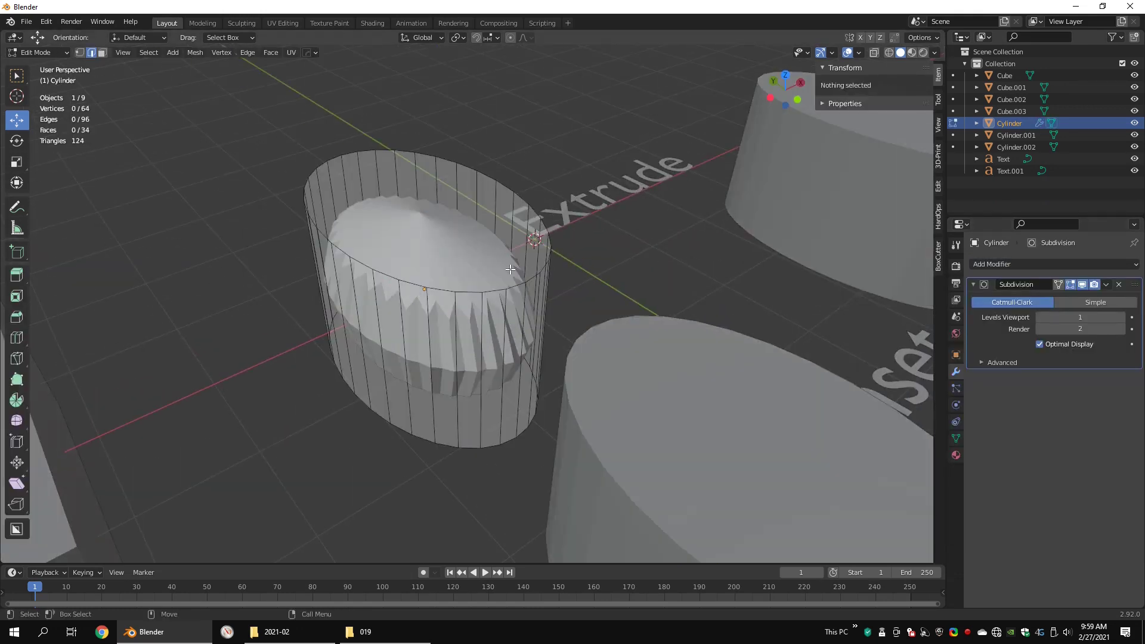
middle_click_drag(459, 179, 435, 204)
key("3")
left_click(454, 208)
right_click(664, 211)
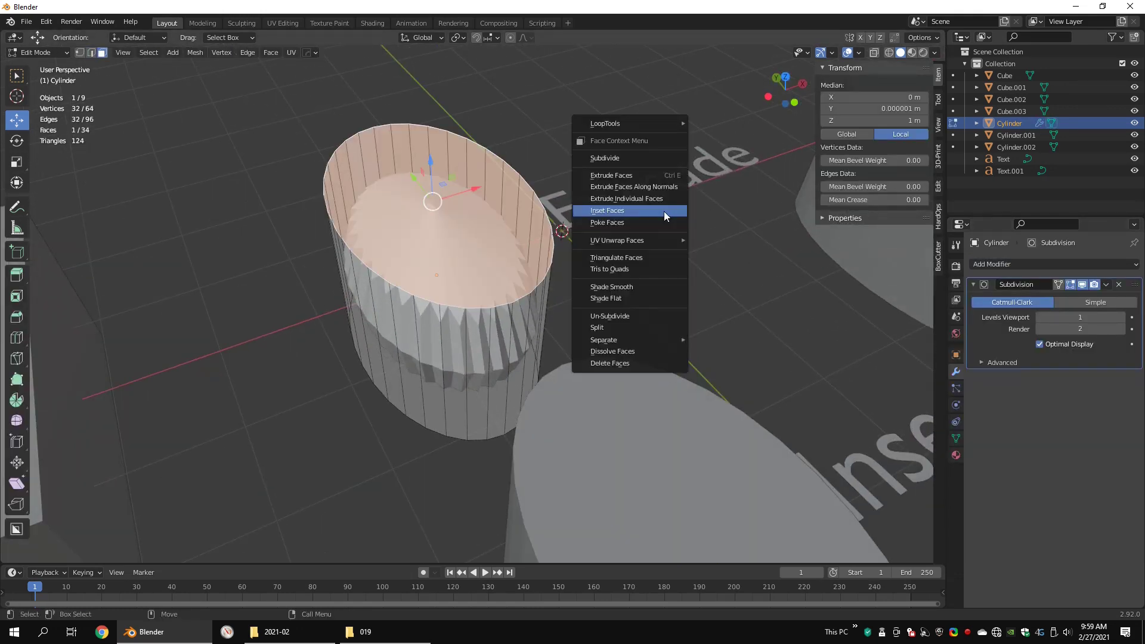
key("e")
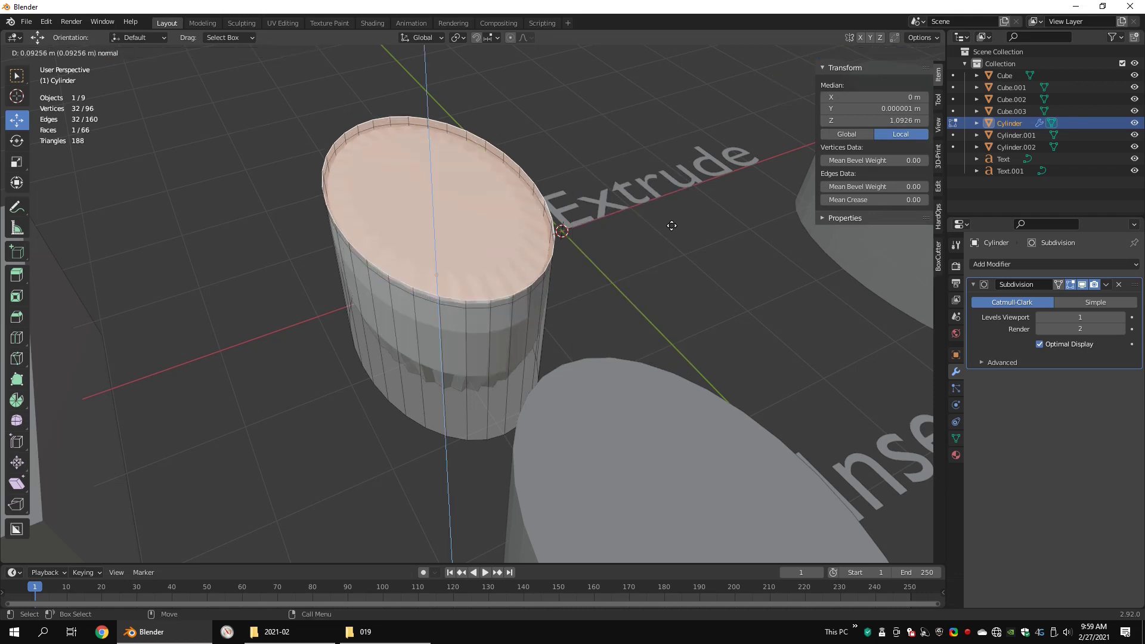
key("Escape")
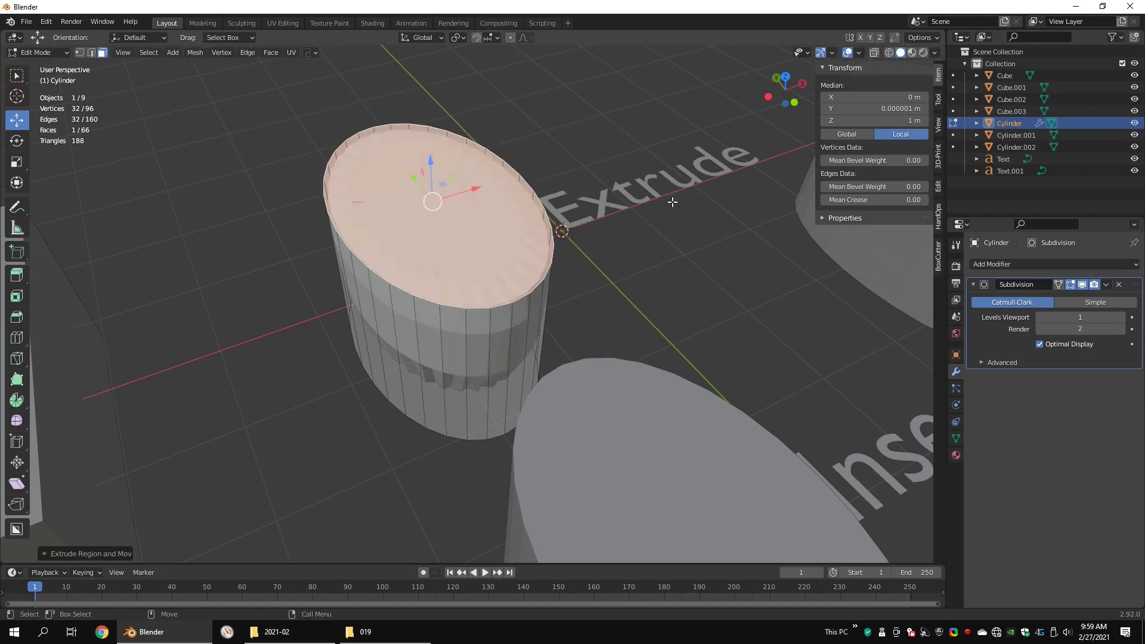
key("s")
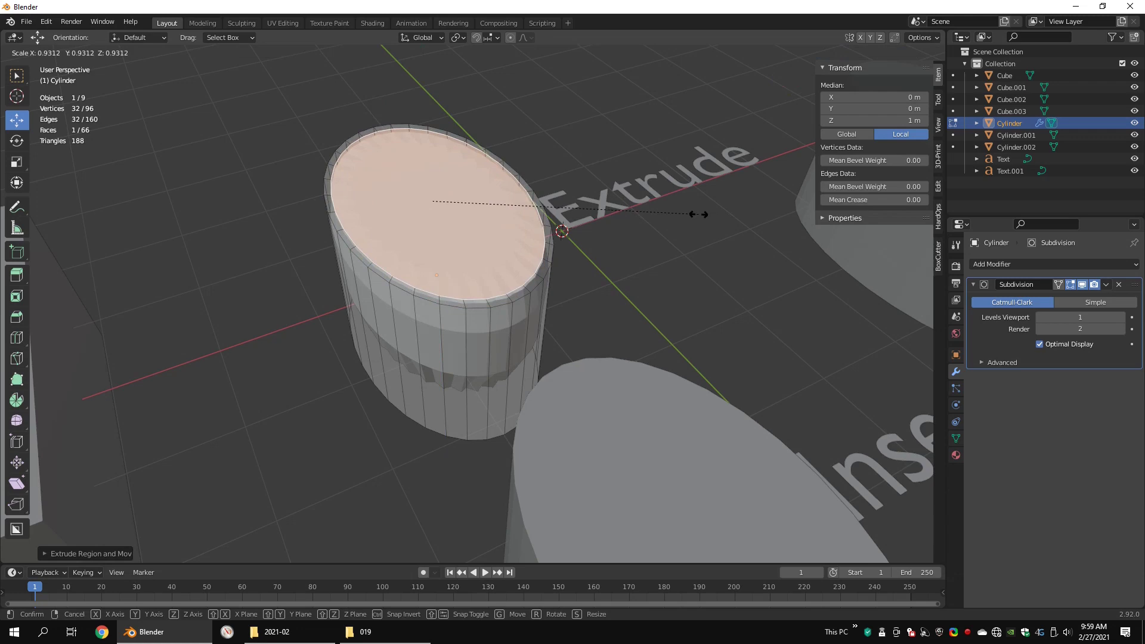
left_click(699, 214)
- Set the subdivision level to 0 and select cross edges at the top ring's end and side to compare its width
middle_click_drag(646, 215, 592, 246)
key("Tab")
key("ctrl+0")
scroll(645, 236, "up", 2)
key("Tab")
key("2")
left_click(592, 246)
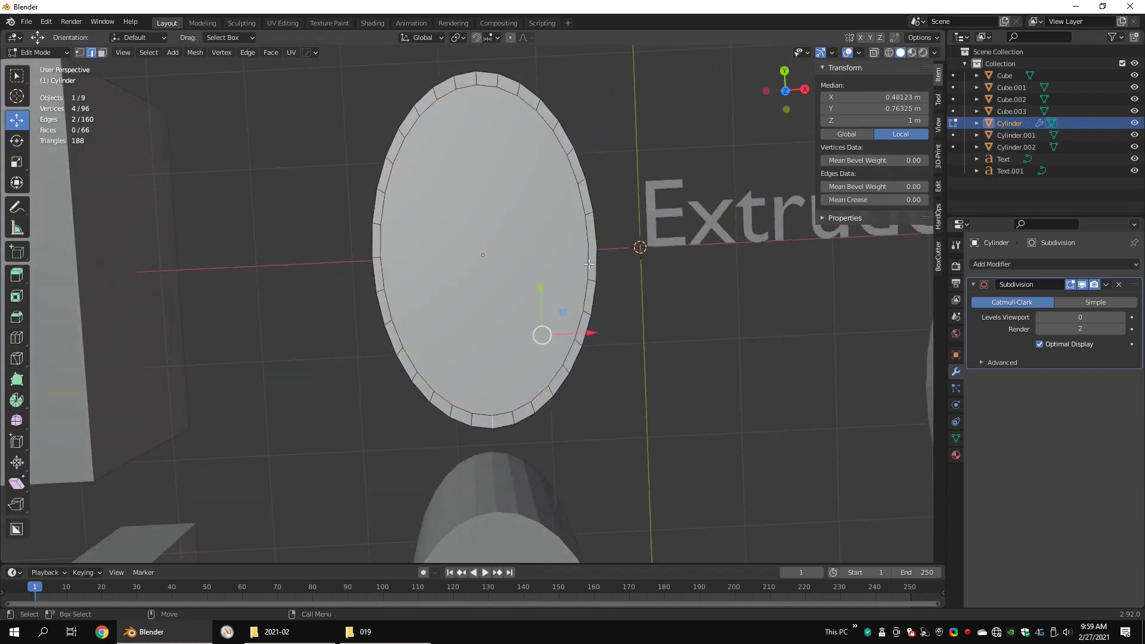
middle_click_drag(588, 270, 594, 286)
key("Tab")
- Inset the top face of the oval cylinder beside the Inset label to create a narrow ring
left_click(554, 302)
key("Tab")
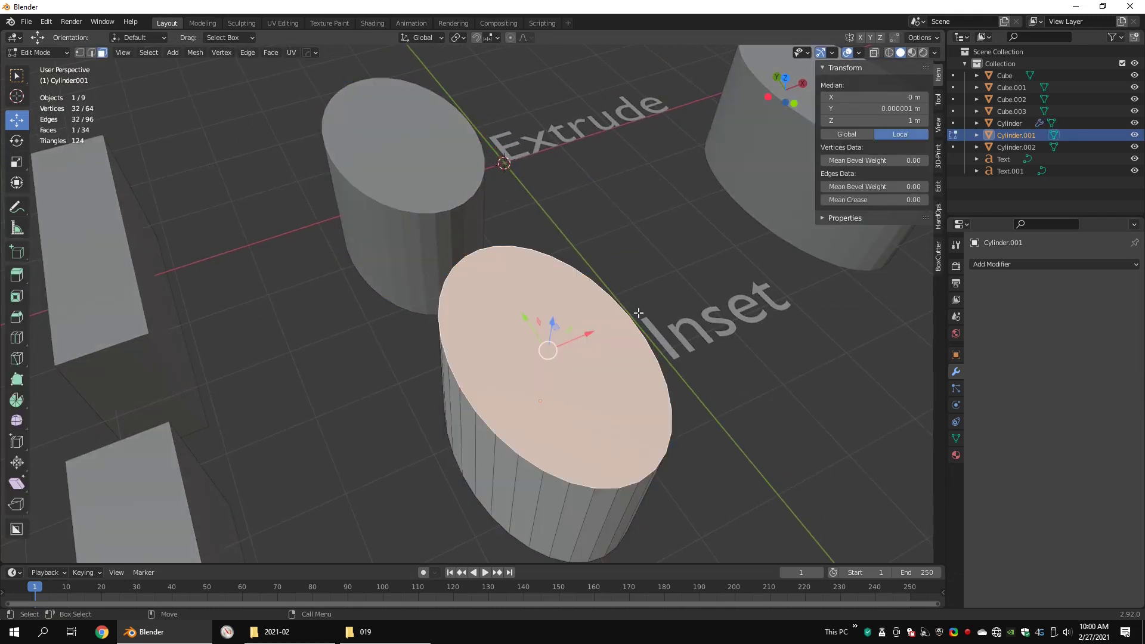
key("i")
left_click(652, 316)
- Select cross edges along the inset ring of the oval cylinder beside the Inset label to compare its width around the shape
middle_click_drag(652, 316, 675, 364)
key("2")
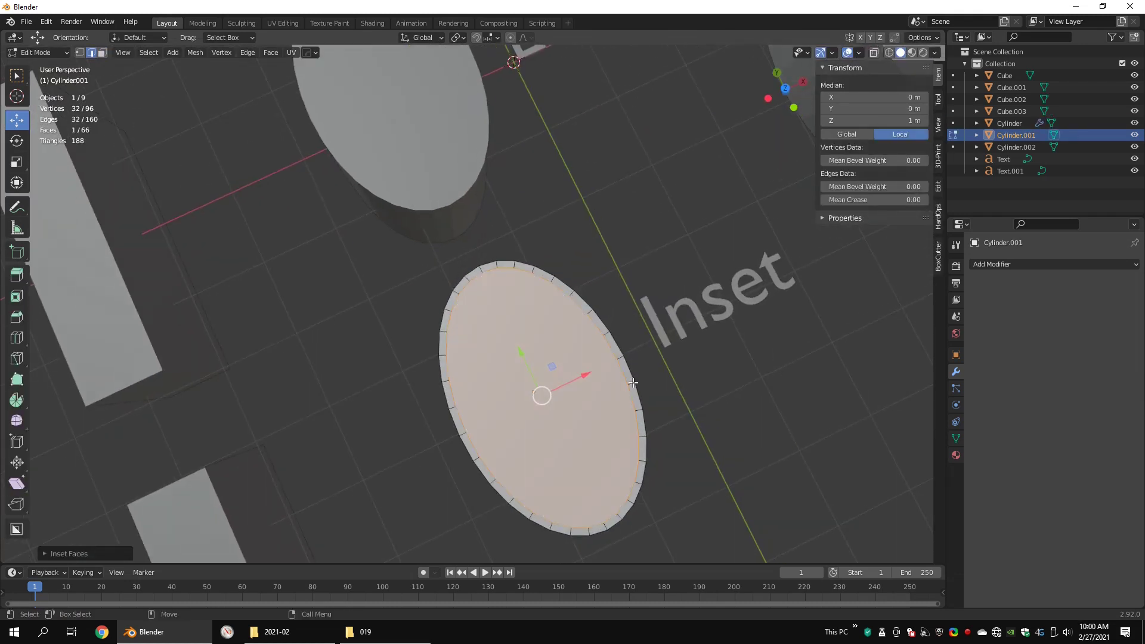
left_click(620, 357)
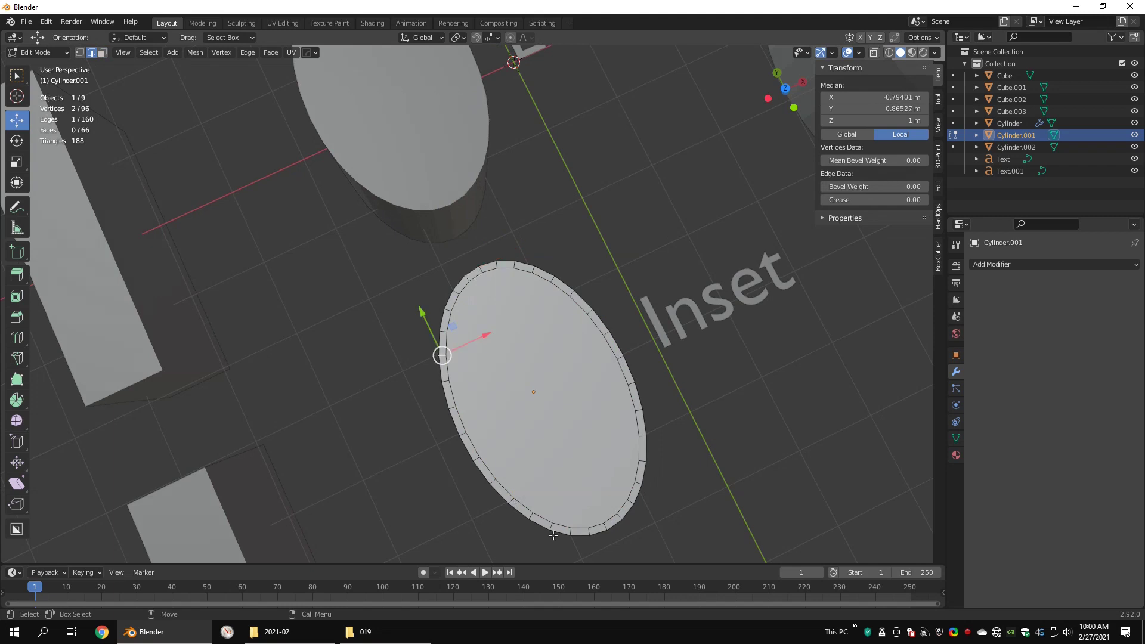
middle_click_drag(639, 483, 656, 277)
- Extrude the top face of the third, unlabelled oval cylinder in place and scale it inward
key("Tab")
left_click(721, 268)
middle_click_drag(656, 277, 642, 297)
key("Tab")
key("3")
left_click(644, 281)
key("e")
right_click(799, 284)
key("s")
left_click(792, 284)
middle_click_drag(791, 284, 620, 350)
- Inset the top face of the unlabelled oval cylinder to form a ring of even width
key("Tab")
scroll(620, 350, "down", 3)
scroll(622, 350, "up", 2)
key("Tab")
key("Tab")
key("Tab")
right_click(716, 333)
left_click(742, 324)
left_click(734, 322)
middle_click_drag(734, 322, 585, 330)
scroll(577, 323, "up", 2)
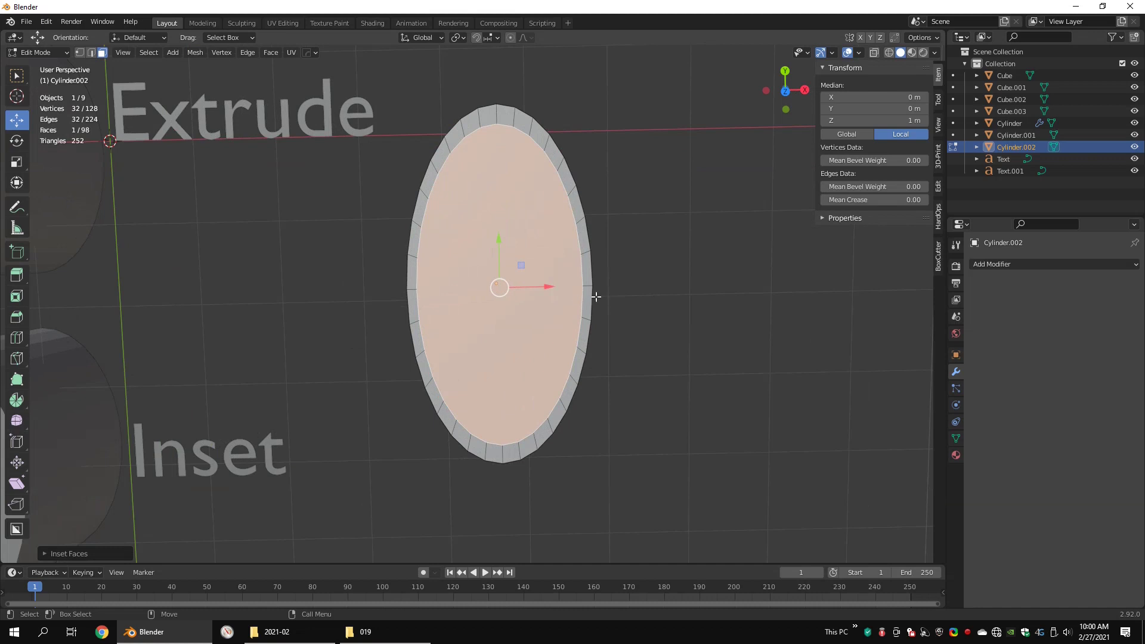
- Delete the unlabelled third oval cylinder from the scene
scroll(555, 280, "down", 2)
middle_click_drag(553, 356, 597, 323)
scroll(598, 323, "down", 5)
key("Tab")
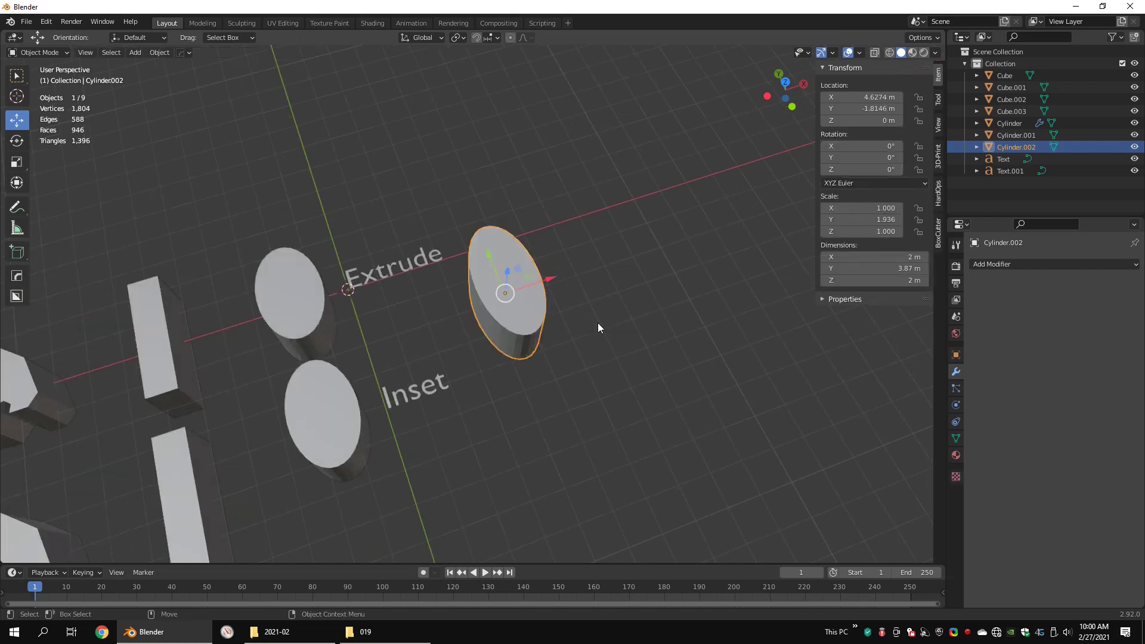
scroll(646, 277, "up", 3)
key("Delete")
- Select the top face of the narrow box in the Extrude row and try an inset on it
middle_click_drag(425, 316, 517, 279, "shift")
middle_click_drag(517, 279, 514, 252)
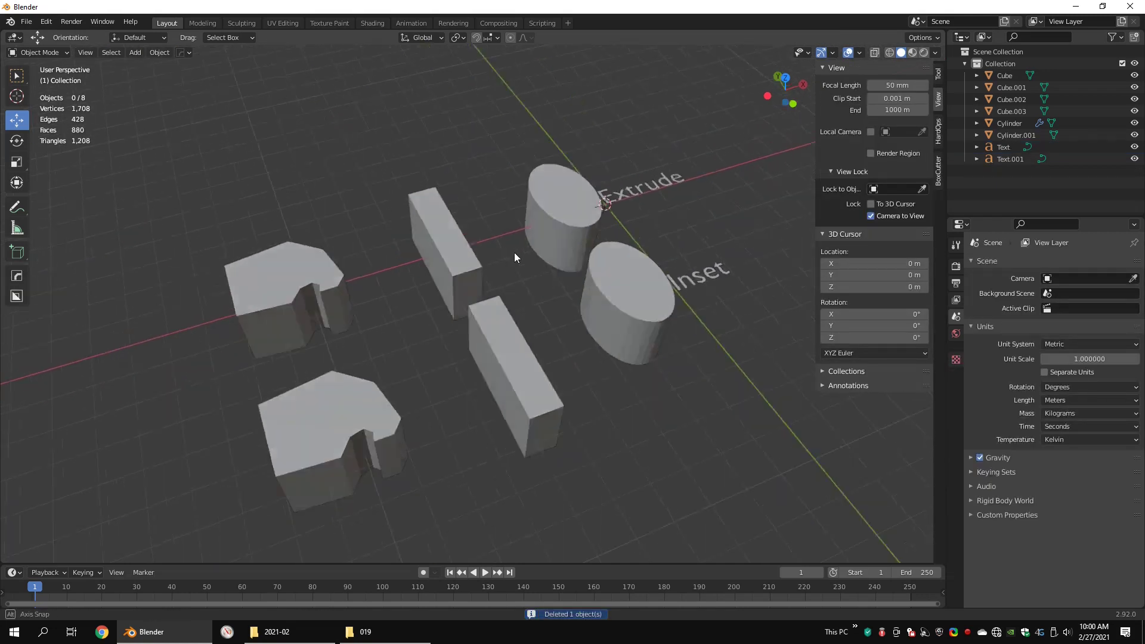
scroll(509, 249, "up", 3)
left_click(452, 208)
key("Tab")
middle_click_drag(452, 206, 477, 325, "shift")
key("3")
left_click(478, 322)
scroll(536, 269, "up", 2)
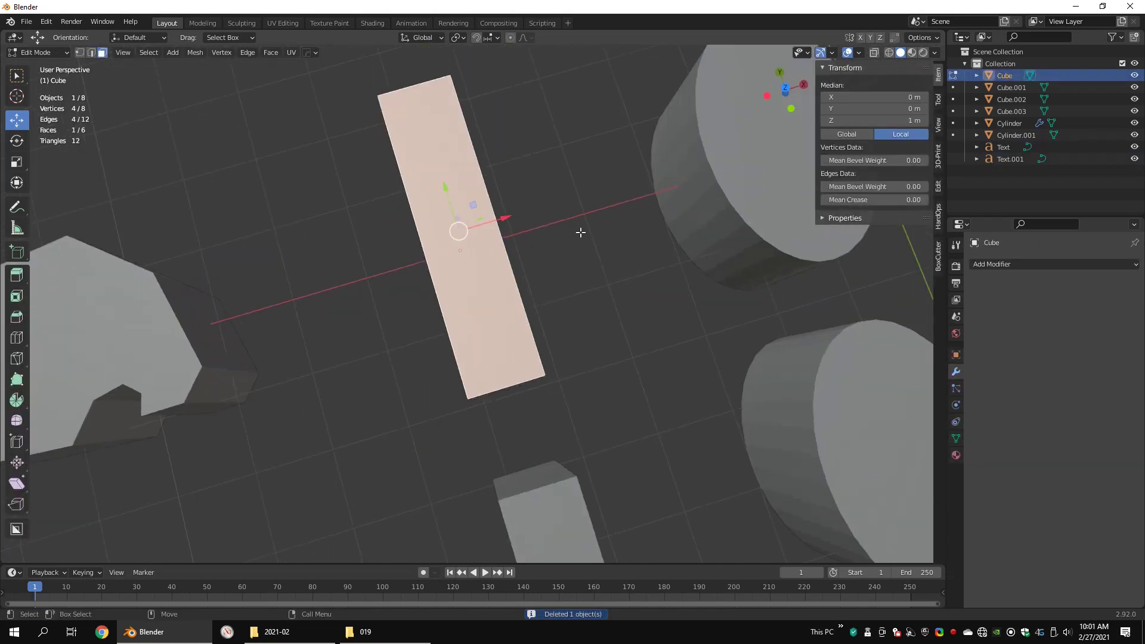
key("i")
key("Escape")
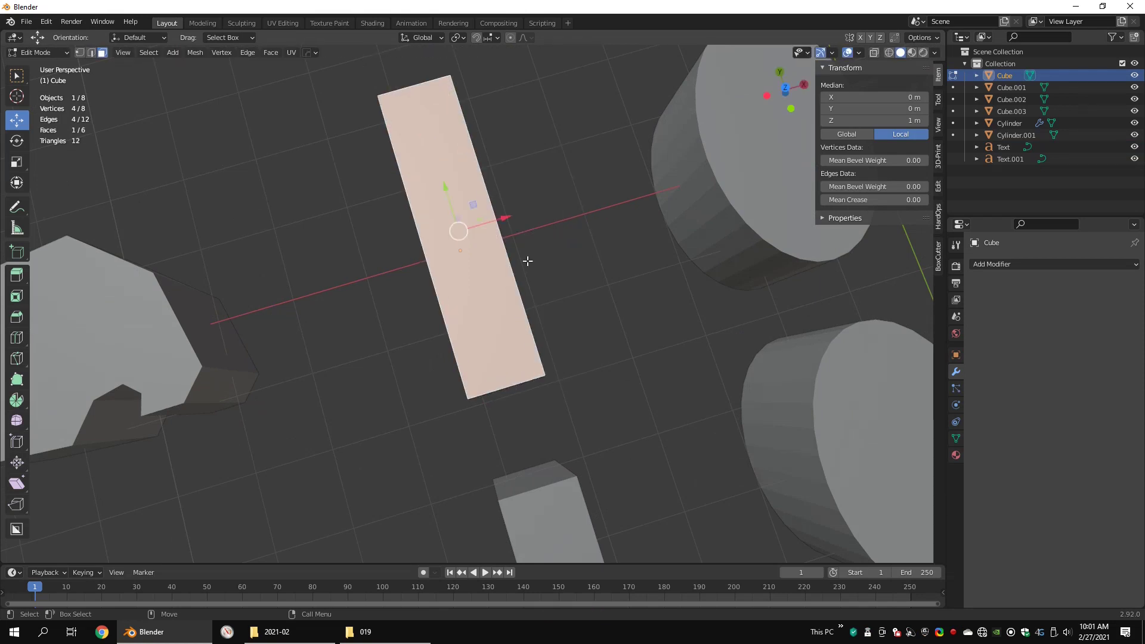
- Extrude the narrow box's top face in place and scale the new face to about 0.89
key("a")
middle_click_drag(526, 260, 547, 239)
left_click(490, 306)
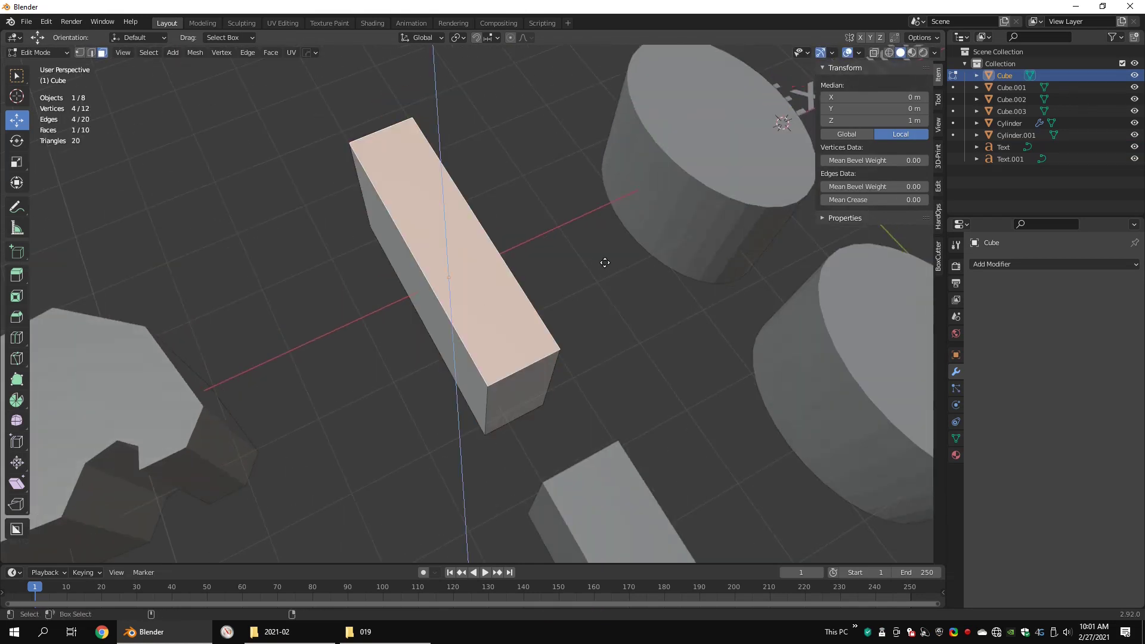
key("s")
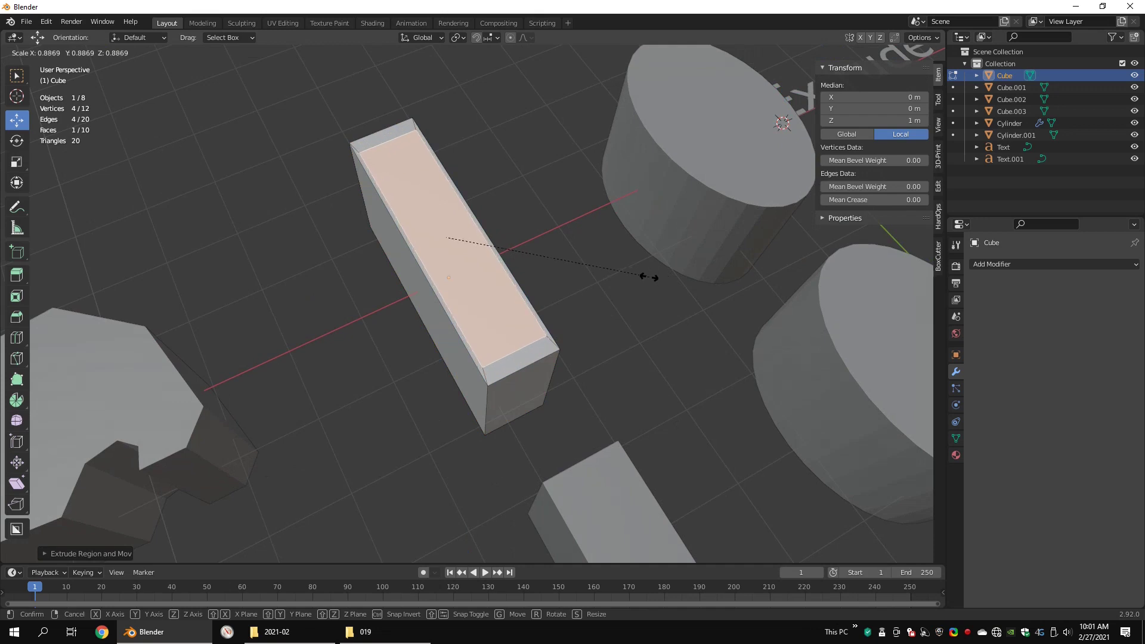
left_click(642, 278)
middle_click_drag(642, 278, 611, 280)
- Inset the top face of the narrow box in the Inset row by about 0.04 m
middle_click_drag(587, 382, 535, 220, "shift")
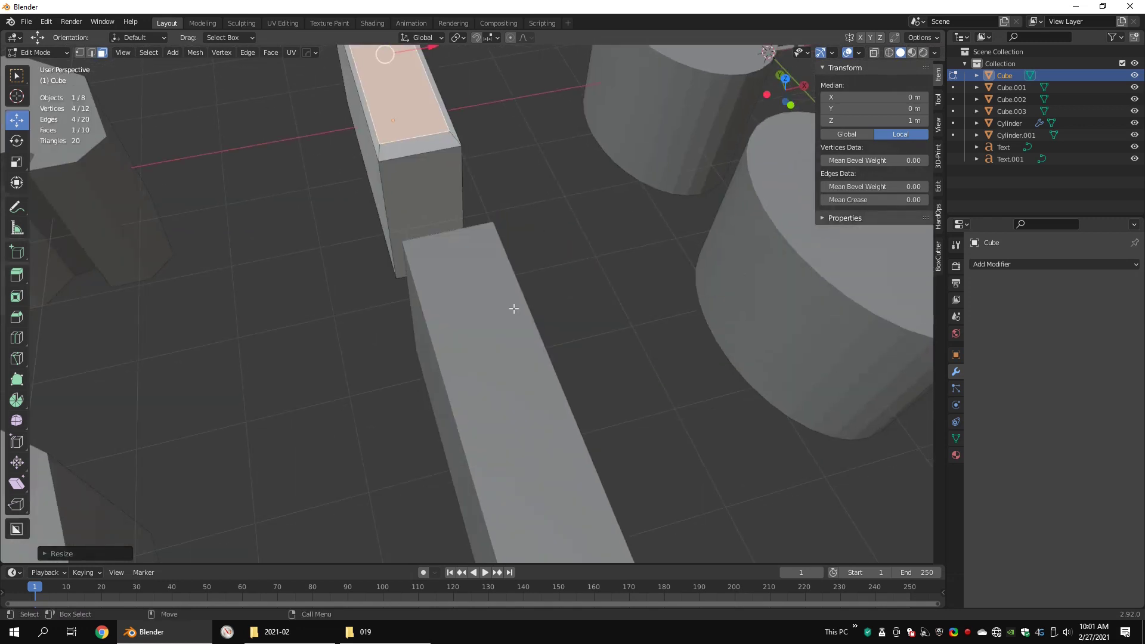
key("Tab")
left_click(497, 302)
key("Tab")
right_click(524, 297)
left_click(553, 296)
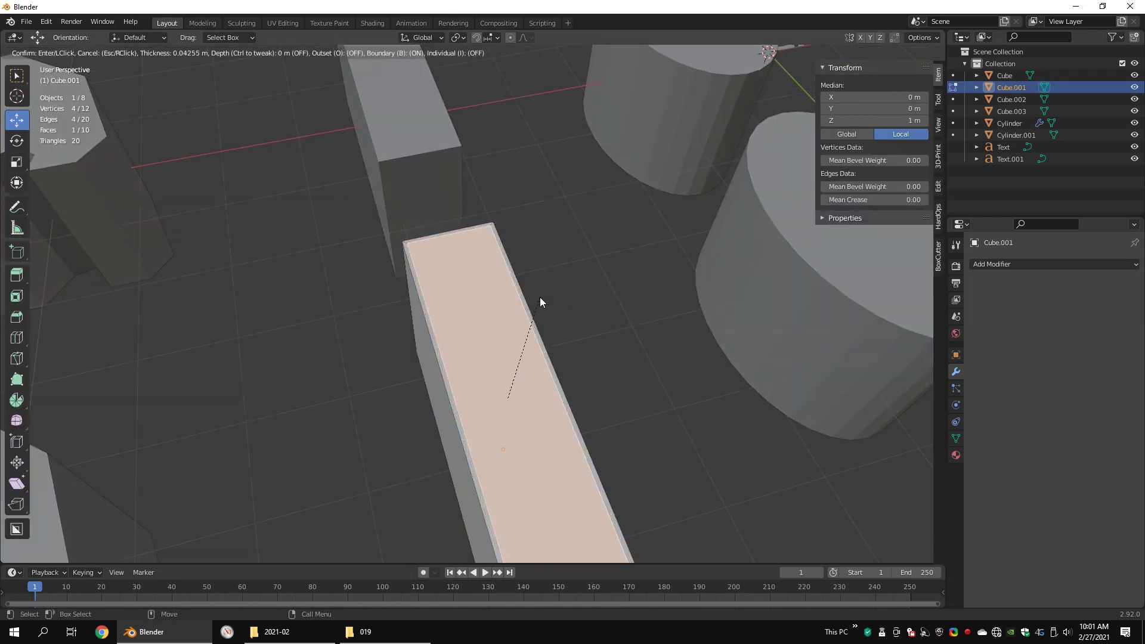
left_click(535, 301)
- Extrude the inset face upward, inset it, extrude it back down into a recess, and inset the recess floor by about 0.03 m
key("e")
left_click(536, 291)
key("i")
left_click(585, 274)
key("e")
left_click(584, 291)
key("i")
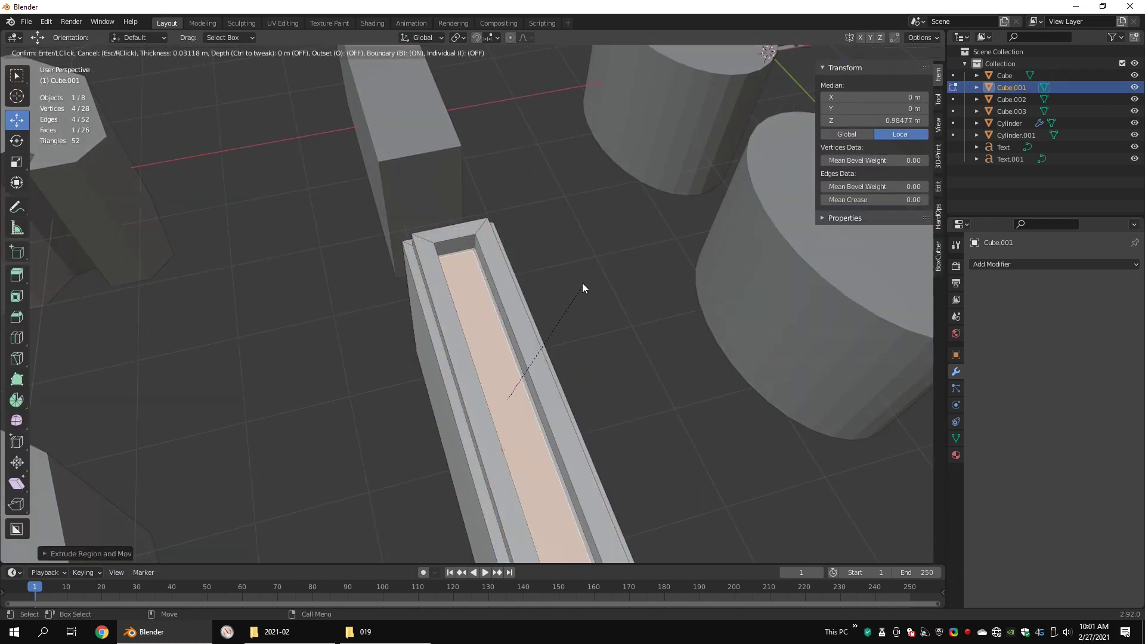
- Extrude the Extrude-row box's inner top face again, scale it smaller, and raise it to form a step
key("Tab")
left_click(475, 173)
key("Tab")
middle_click_drag(537, 179, 571, 168)
key("e")
key("s")
left_click(551, 181)
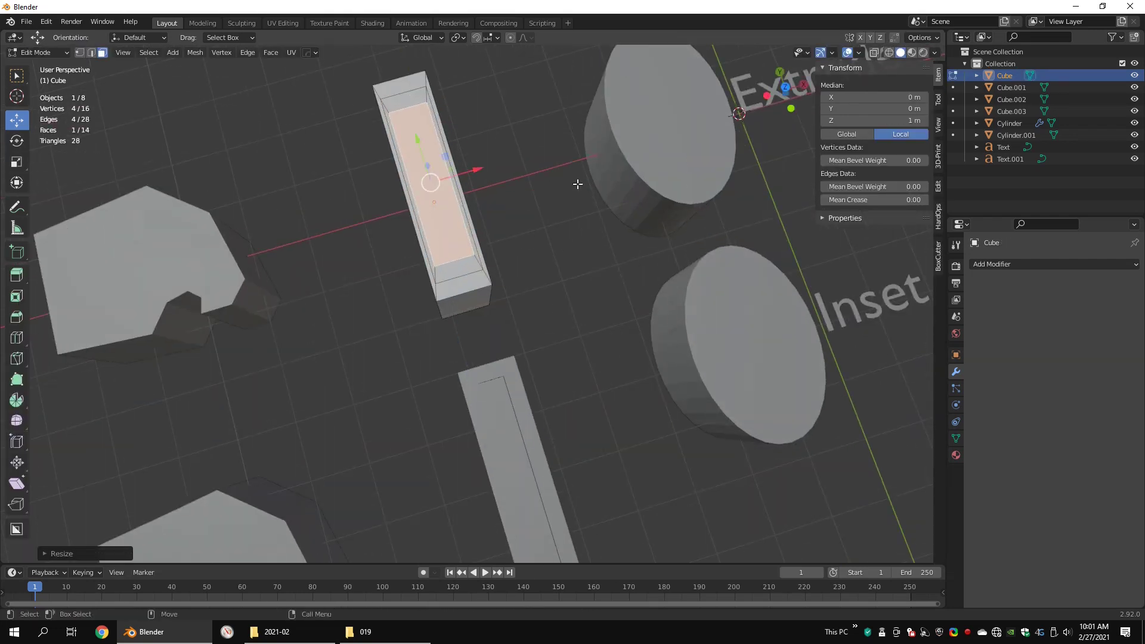
left_click_drag(422, 174, 421, 153)
middle_click_drag(461, 161, 478, 153)
- Extrude and shrink the Extrude-row box's inner face further, and sink it to a Z of about 1.06 m
key("e")
right_click(566, 195)
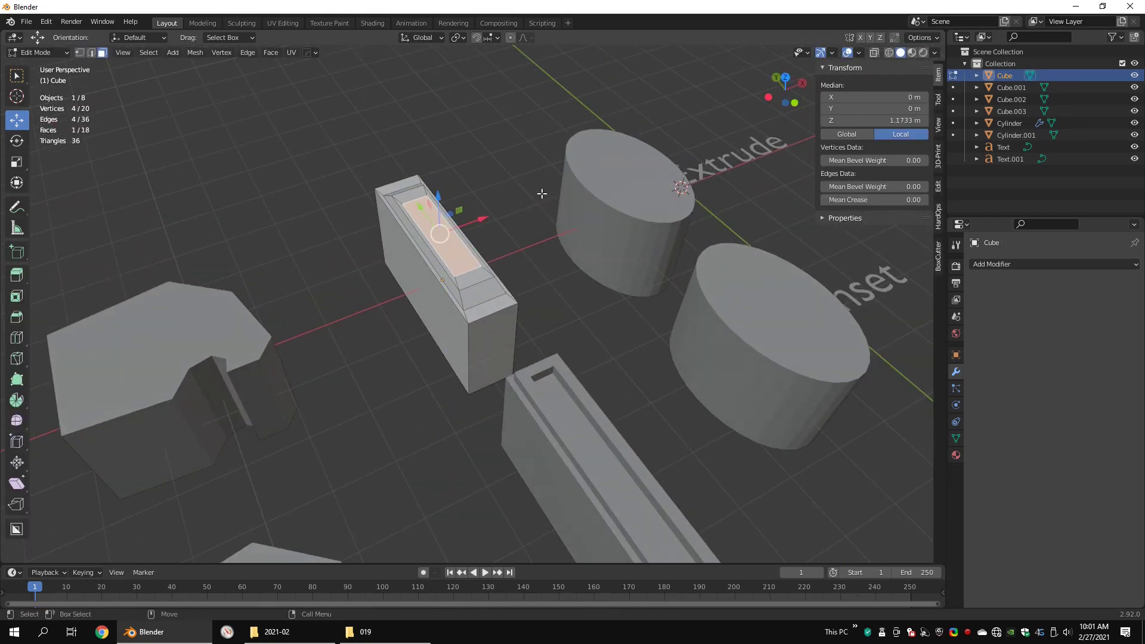
key("s")
left_click(543, 182)
scroll(507, 173, "up", 3)
left_click_drag(405, 118, 401, 135)
scroll(429, 161, "down", 3)
middle_click_drag(441, 173, 511, 243)
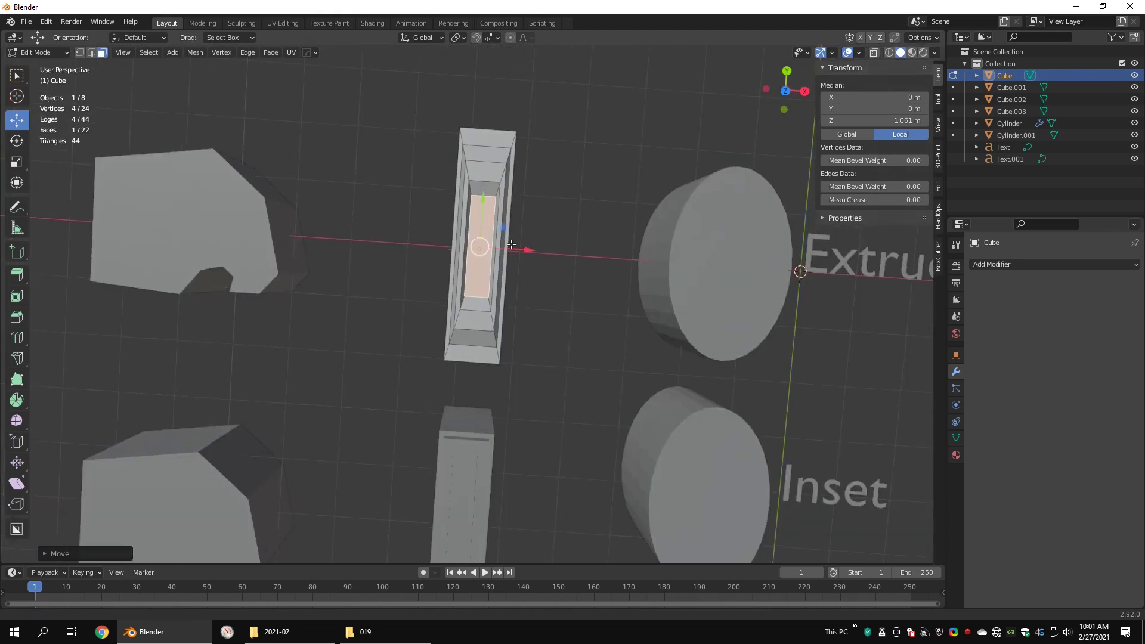
scroll(507, 226, "up", 2)
left_click_drag(504, 122, 492, 238)
left_click_drag(556, 274, 492, 286)
middle_click_drag(642, 269, 662, 241)
key("Tab")
- Extrude the top face of the notched block in the Extrude row in place and scale it inward
scroll(537, 238, "down", 4)
left_click(330, 220)
key("Tab")
scroll(418, 227, "up", 2)
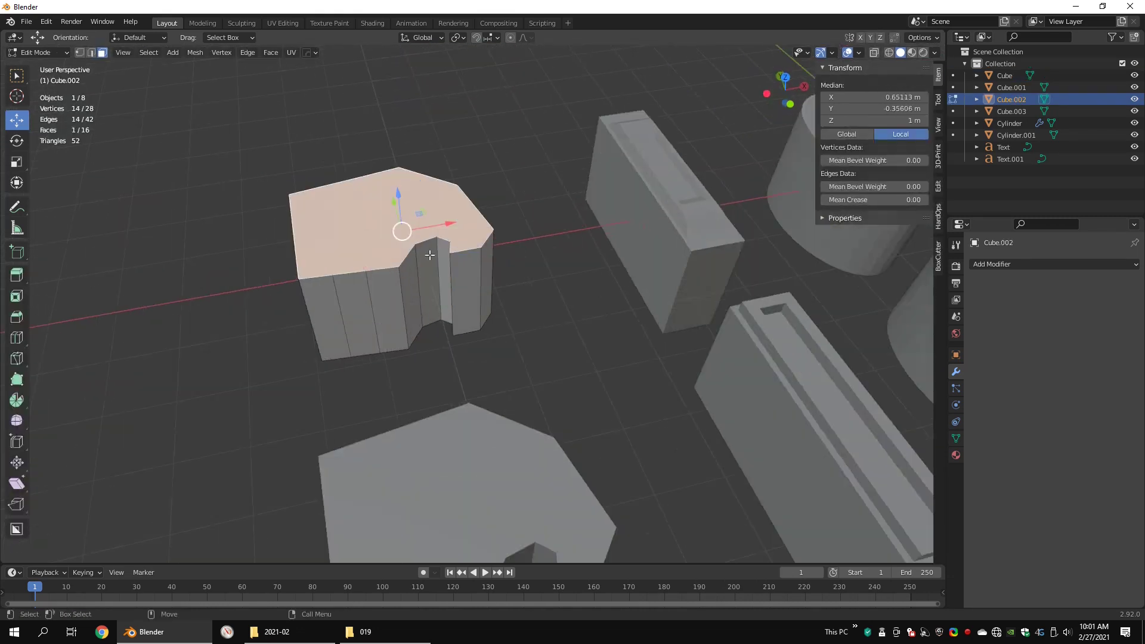
key("e")
right_click(608, 229)
key("s")
left_click(552, 197)
- Try to even out the notched block's border by moving the inner face along X and rescaling it on single axes
scroll(506, 199, "up", 5)
scroll(489, 200, "down", 3)
key("g")
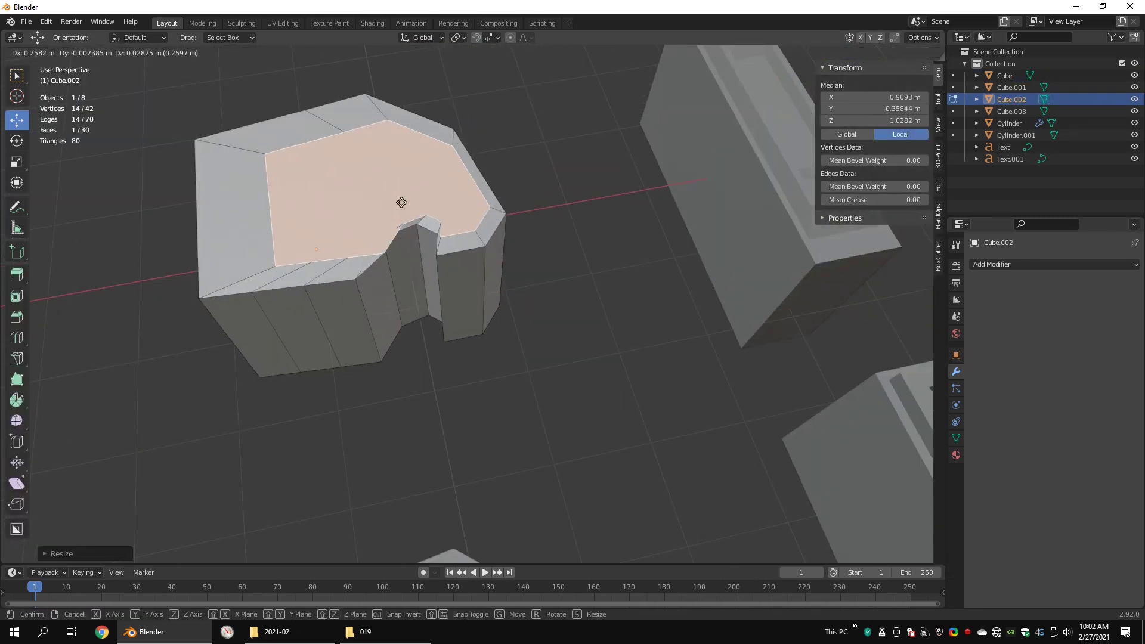
key("x")
key("s")
key("y")
key("x")
right_click(589, 189)
- Inset the top face of the notched block in the Inset row to create an even border
key("Tab")
scroll(578, 203, "down", 3)
middle_click_drag(493, 480, 509, 284, "shift")
left_click(511, 284)
key("Tab")
right_click(621, 275)
left_click(621, 279)
left_click(594, 257)
middle_click_drag(581, 262, 617, 239)
- Add two horizontal supporting edge loops around the sides of the inset notched block
key("2")
left_click(545, 289)
middle_click_drag(564, 301, 527, 292)
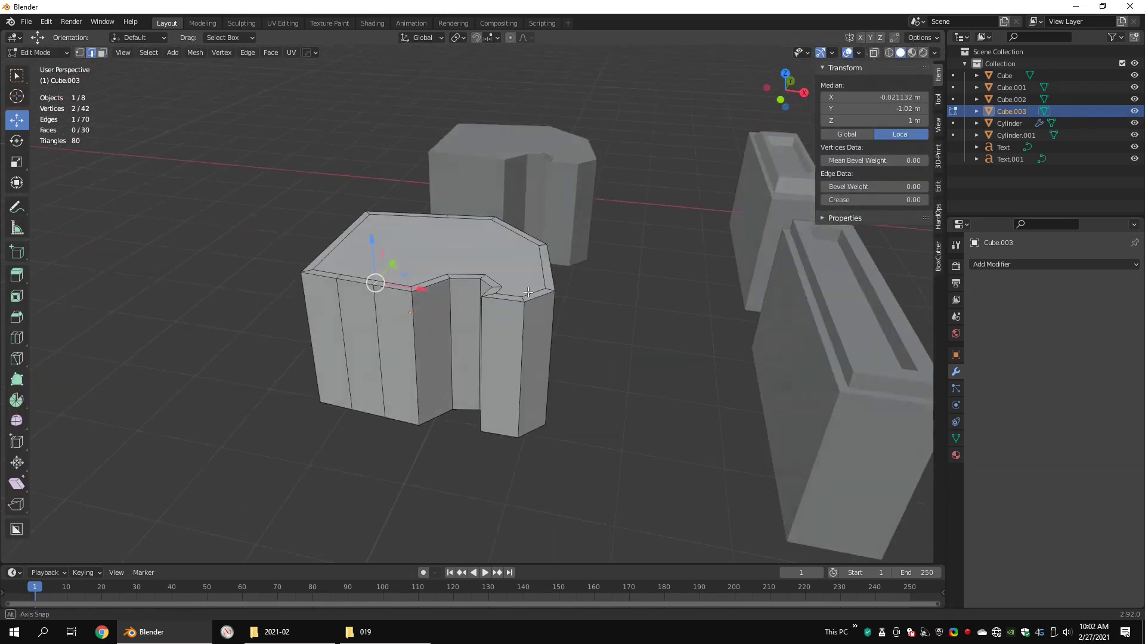
scroll(527, 293, "up", 4)
key("ctrl+r")
left_click(570, 414)
key("ctrl+r")
left_click(539, 437)
- Add a Subdivision Surface modifier to the inset notched block and set its viewport level to 3
middle_click_drag(540, 381, 620, 340)
key("Tab")
left_click(1019, 264)
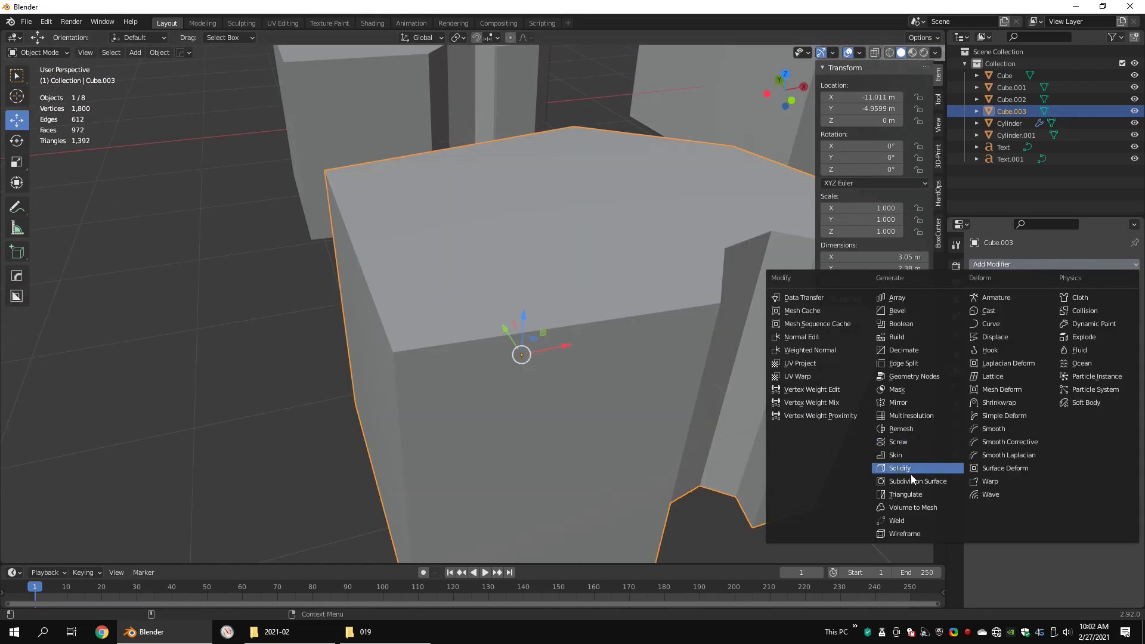
left_click(913, 481)
middle_click_drag(704, 322, 560, 353, "shift")
double_click(1121, 318)
- Examine the subdivided notched block's rim and notch in object, mesh and wireframe display, with its top face selected
mouse_move(649, 262)
middle_mouse_down()
mouse_move(645, 346)
mouse_move(632, 269)
middle_mouse_up()
key("Tab")
key("Tab")
scroll(603, 315, "up", 3)
scroll(603, 315, "down", 4)
key("Tab")
mouse_move(603, 315)
middle_mouse_down()
mouse_move(522, 369)
mouse_move(486, 307)
middle_mouse_up()
key("3")
left_click(471, 286)
scroll(477, 316, "up", 5)
key("Tab")
key("shift+z")
key("shift+z")
key("Tab")
mouse_move(507, 352)
middle_mouse_down()
mouse_move(499, 317)
mouse_move(475, 323)
middle_mouse_up()
scroll(498, 316, "up", 5)
scroll(498, 317, "down", 6)
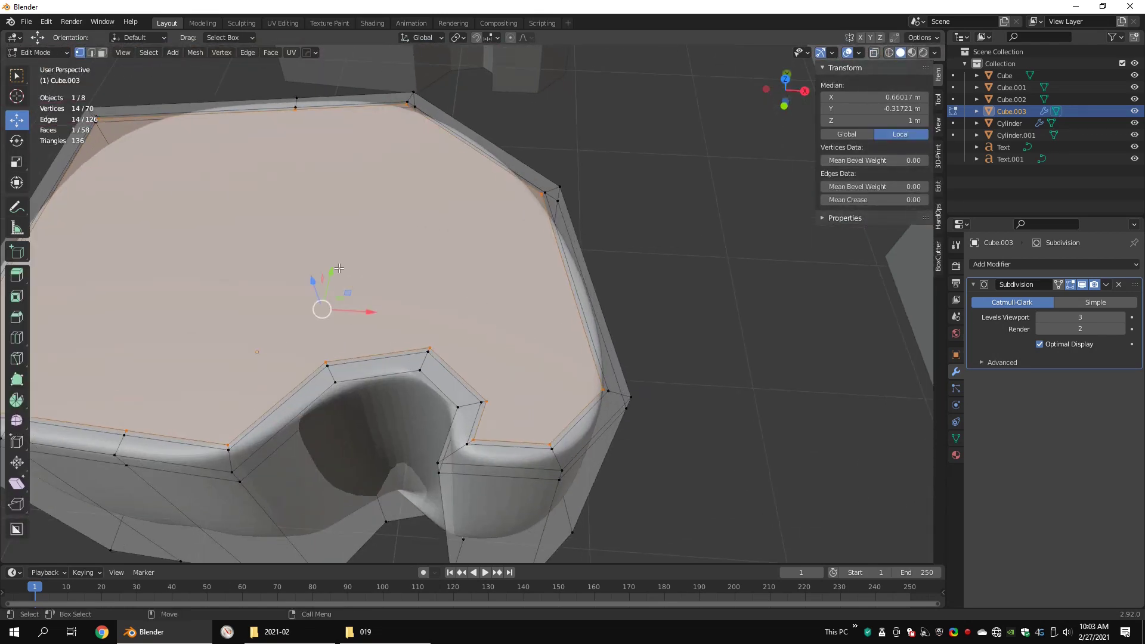
key("3")
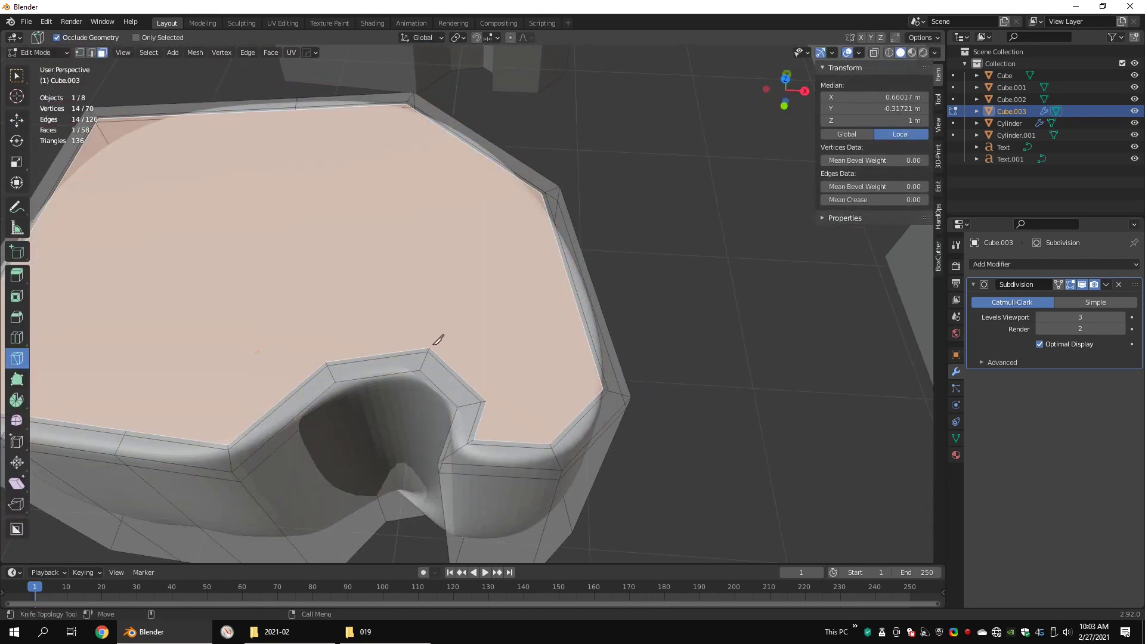
key("Escape")
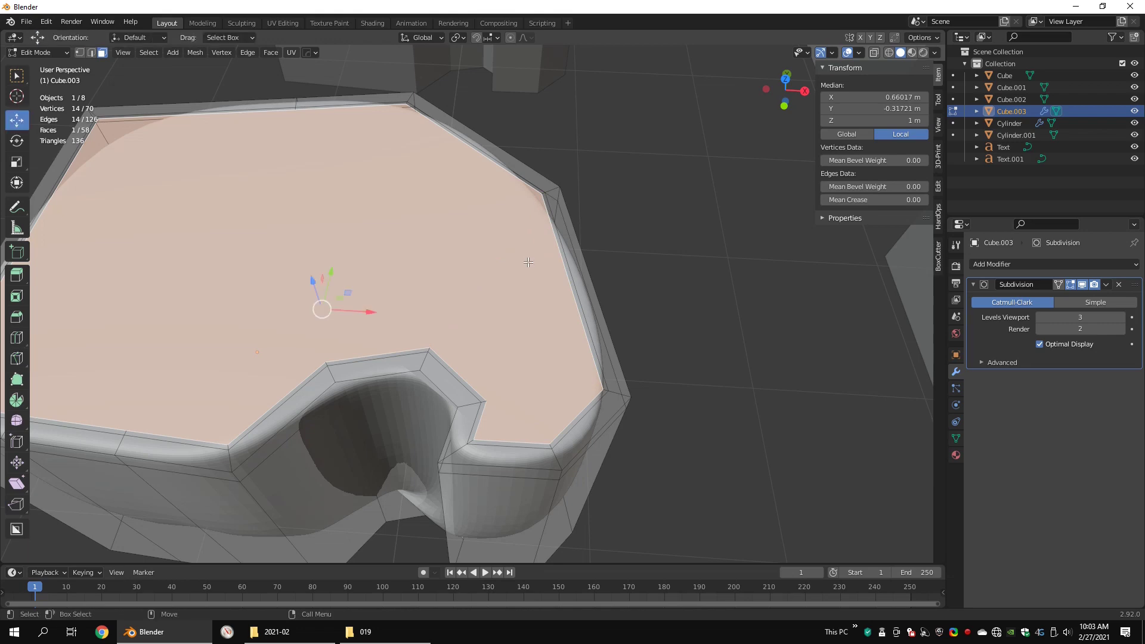
scroll(528, 263, "down", 6)
key("Tab")
mouse_move(528, 262)
middle_mouse_down()
mouse_move(534, 324)
mouse_move(540, 247)
mouse_move(527, 267)
middle_mouse_up()
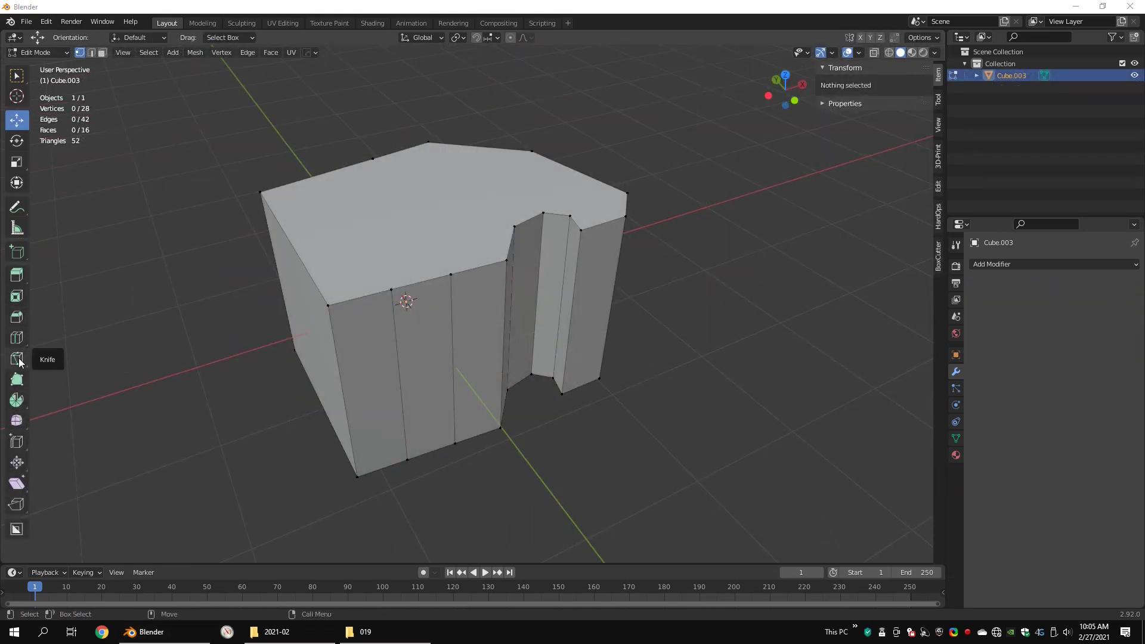
- Use the Knife tool to cut freely across the plain notched block's side faces, from the top front corner down and across into the notch
left_click(17, 358)
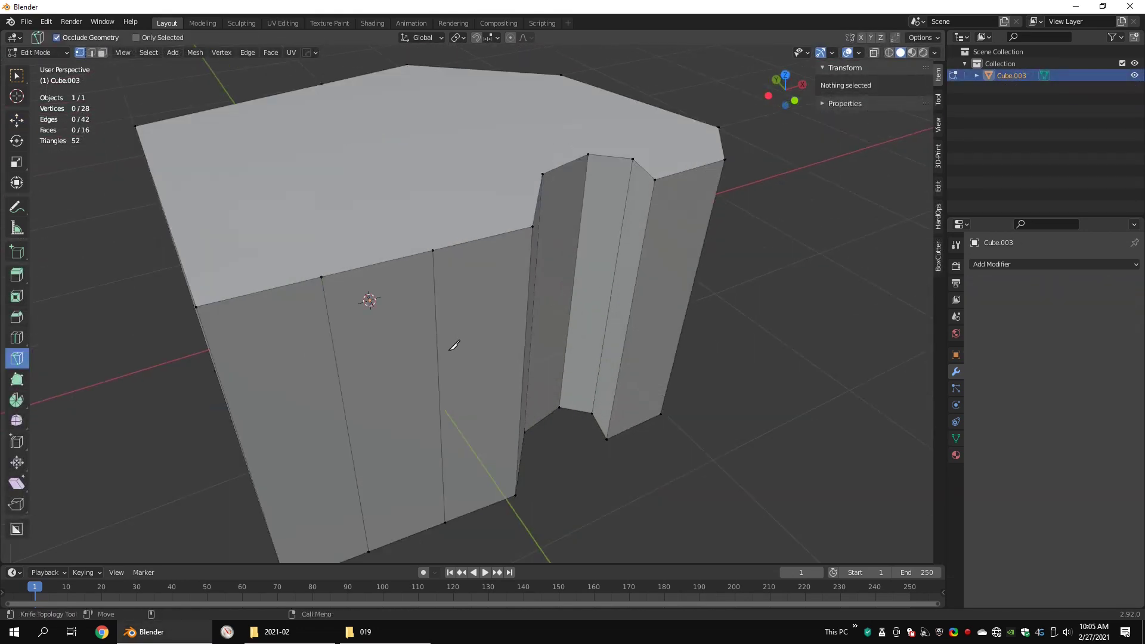
left_click(320, 316)
left_click(500, 463)
key("Return")
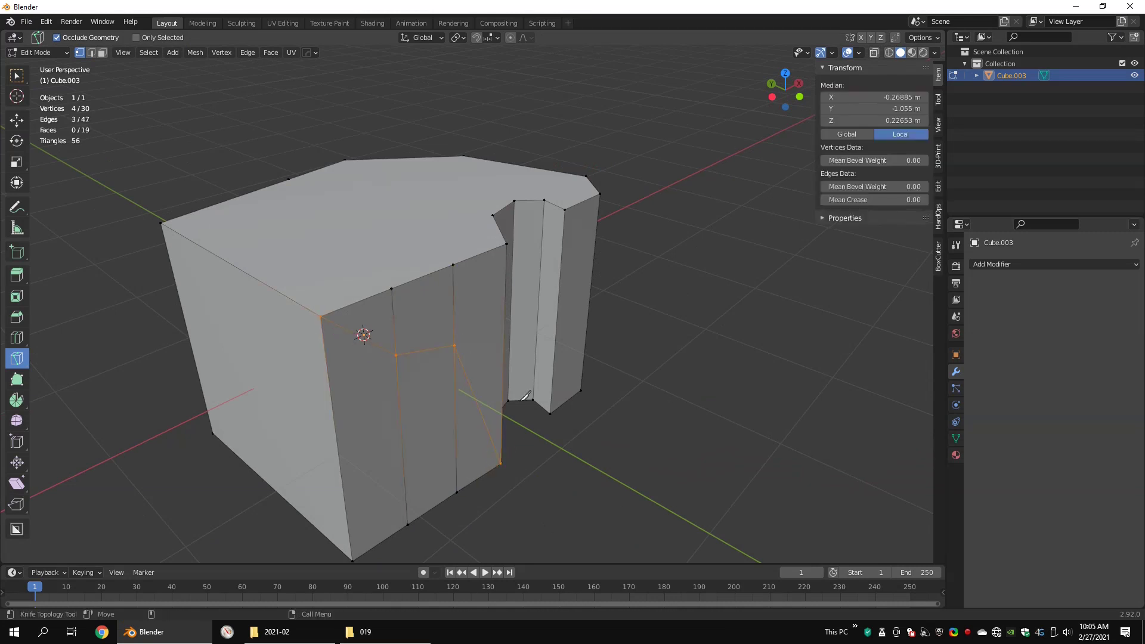
middle_click_drag(503, 458, 452, 326)
key("Return")
middle_click_drag(546, 285, 507, 326)
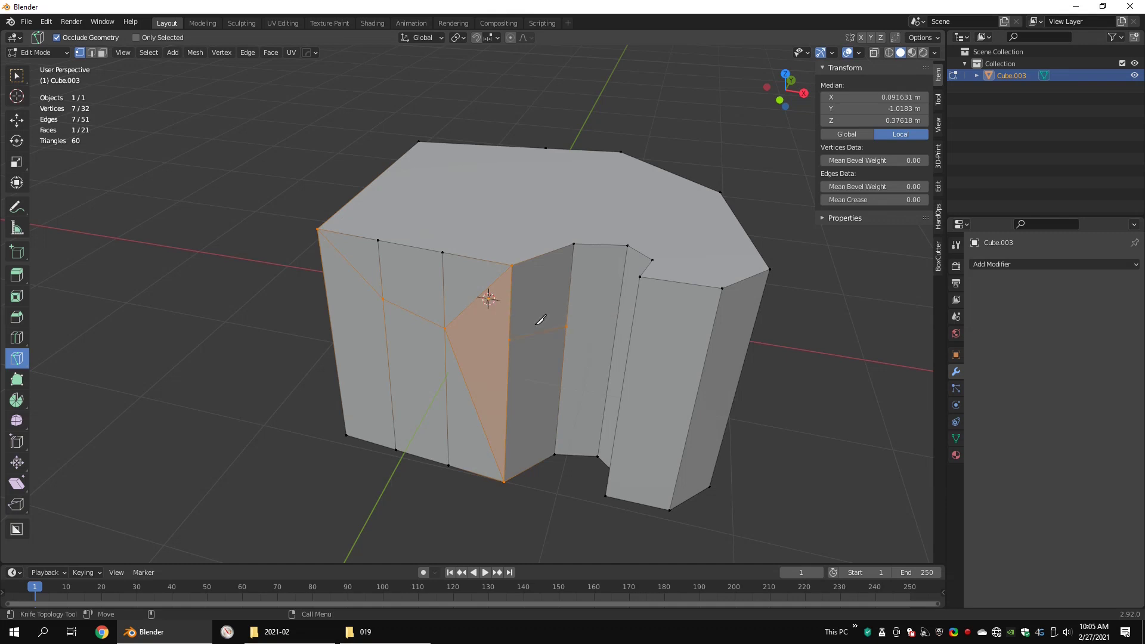
- Try an angle-constrained horizontal Knife cut across the notched block's visible side faces in front view, and undo it
key("KP_1")
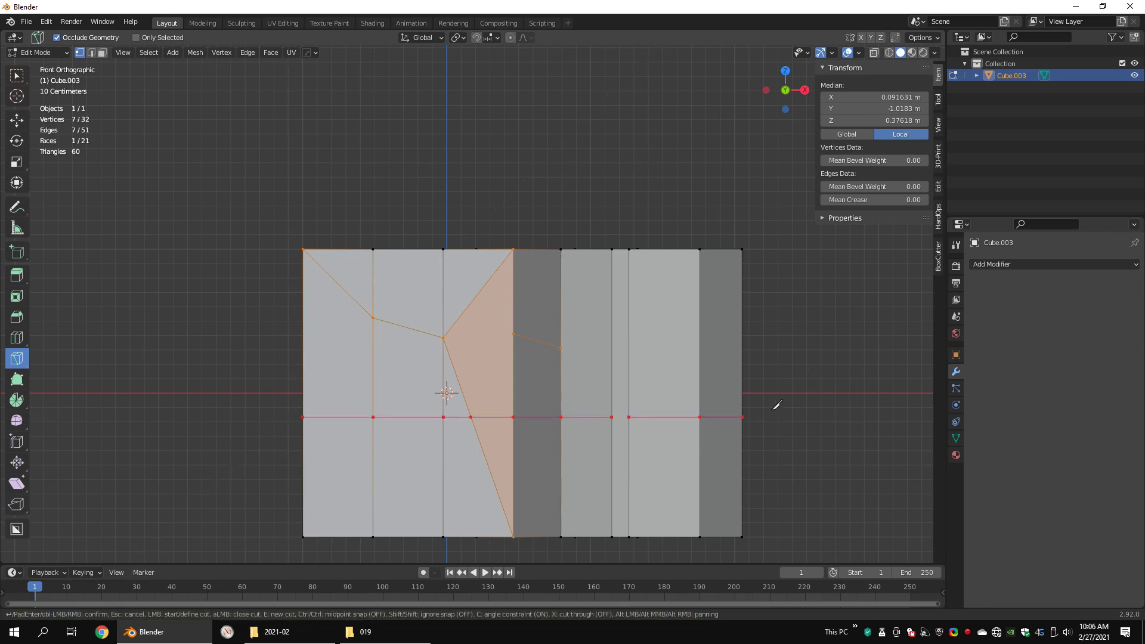
key("Escape")
scroll(669, 328, "down", 3)
key("Return")
scroll(675, 374, "up", 2)
middle_click_drag(676, 374, 492, 377)
key("ctrl+z")
- Try a horizontal Knife cut through the entire notched block with cut-through enabled, and undo all the Knife cuts
key("KP_1")
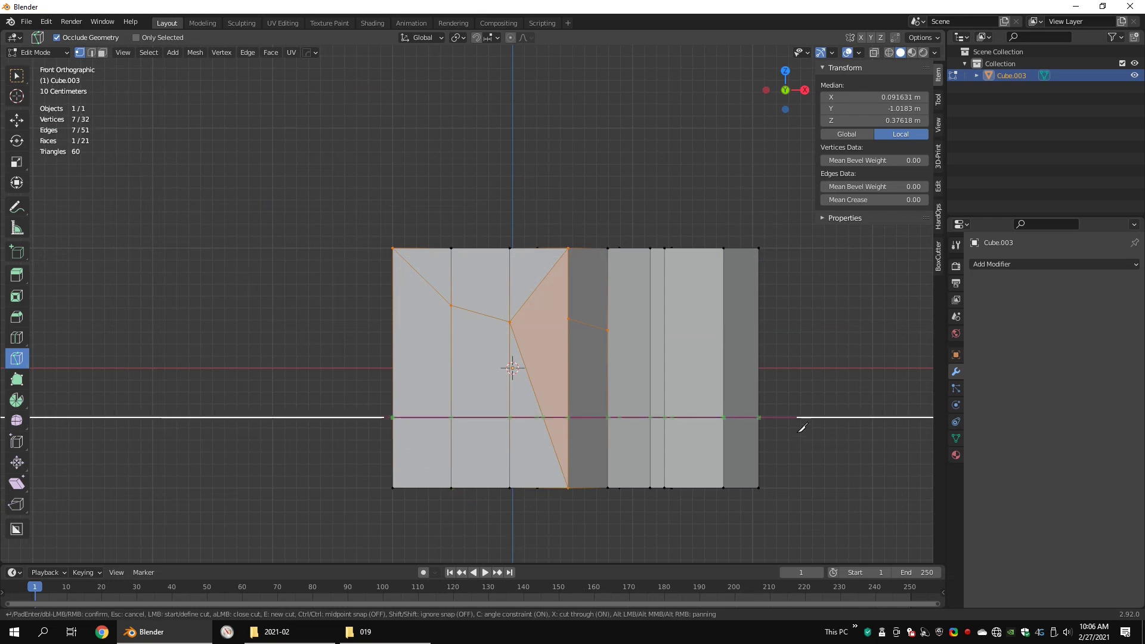
middle_click_drag(728, 404, 692, 393)
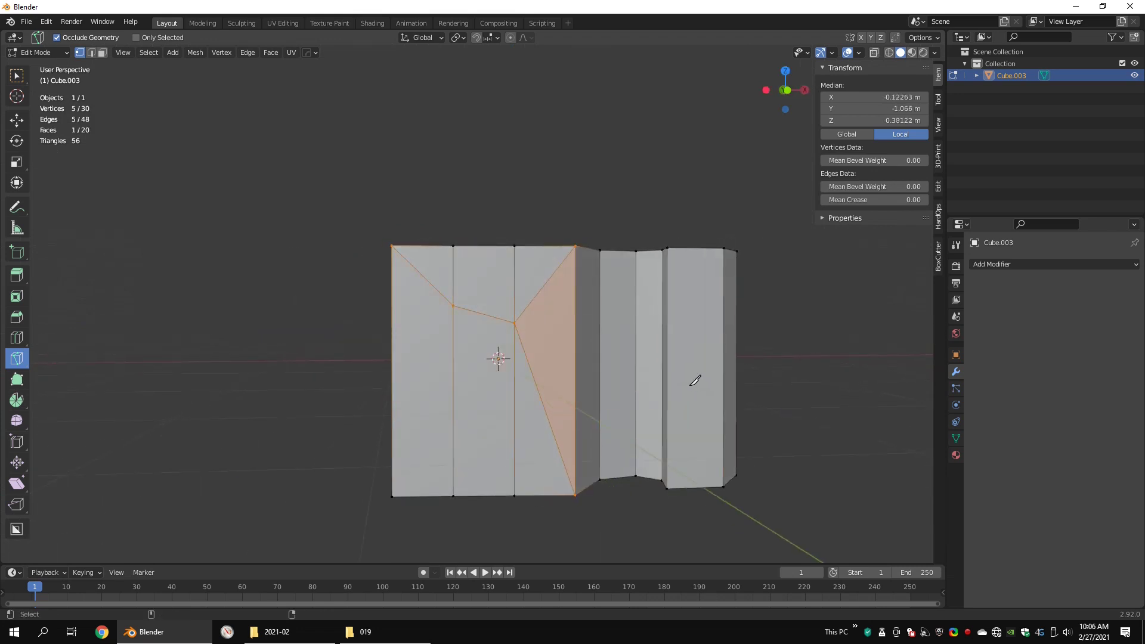
key("ctrl+z")
- Inset the notched block's top face by about 0.08 m
middle_click_drag(659, 334, 452, 291)
key("3")
key("Tab")
key("Tab")
left_click(17, 120)
left_click(507, 263)
right_click(631, 277)
left_click(631, 277)
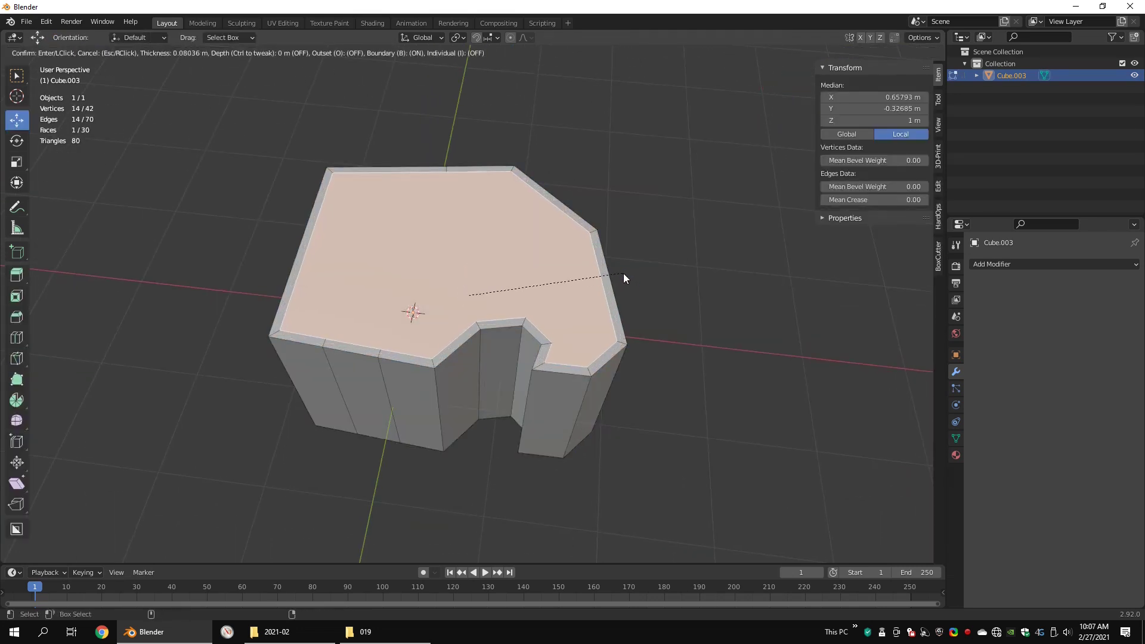
left_click(623, 273)
- Add one supporting edge loop within the top face's inset rim and another around the sides just below the top edge
scroll(583, 286, "up", 5)
middle_click_drag(582, 286, 608, 238)
key("ctrl+r")
left_click(596, 414)
left_click(608, 406)
key("ctrl+r")
left_click(596, 418)
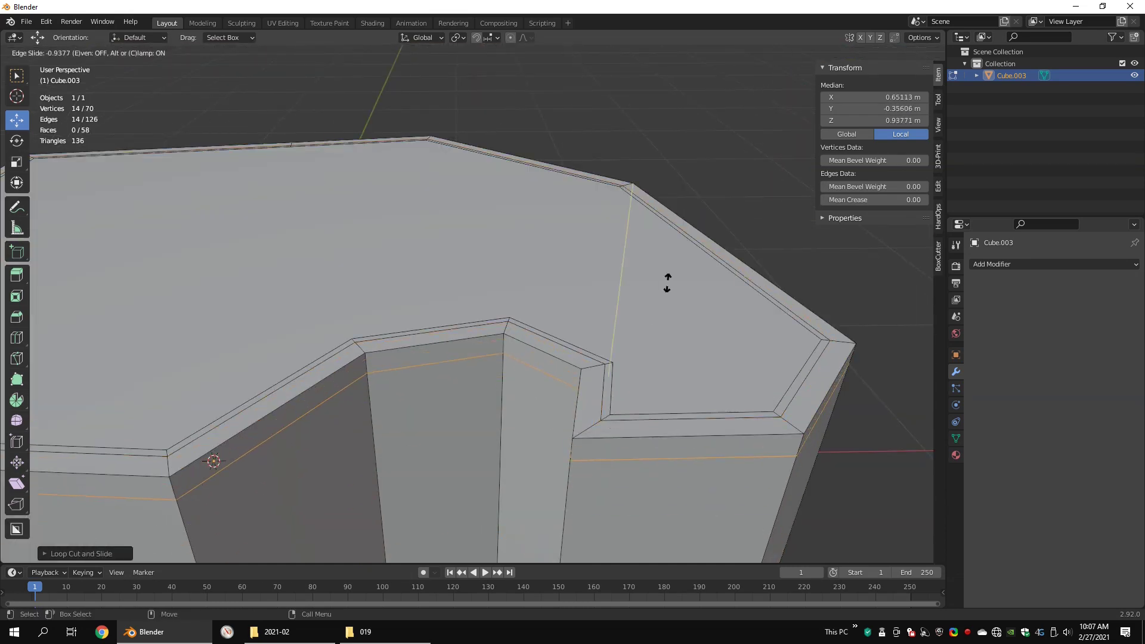
left_click(667, 284)
- Add a Subdivision Surface modifier to the notched block and set its viewport level to 3
key("Tab")
left_click(1020, 265)
left_click(912, 481)
left_click(1121, 318)
middle_click_drag(680, 334, 600, 349)
left_click(1121, 317)
scroll(633, 278, "down", 3)
- Knife two edges across the top face, joining the notch's inner corners to the two nearest outer corners of the inset
key("Tab")
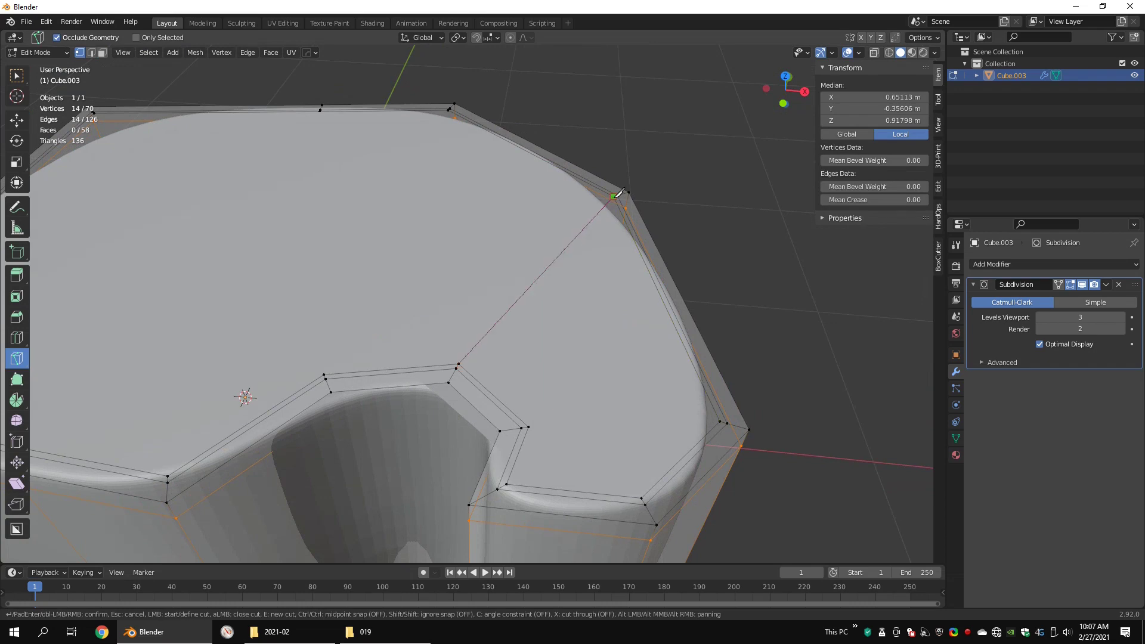
left_click(723, 421)
key("Return")
scroll(554, 388, "down", 2)
left_click(17, 121)
left_click(632, 385)
- Knife two more edges across the top face from the notch's other inner corner to the far side of the inset
middle_click_drag(626, 358, 468, 317)
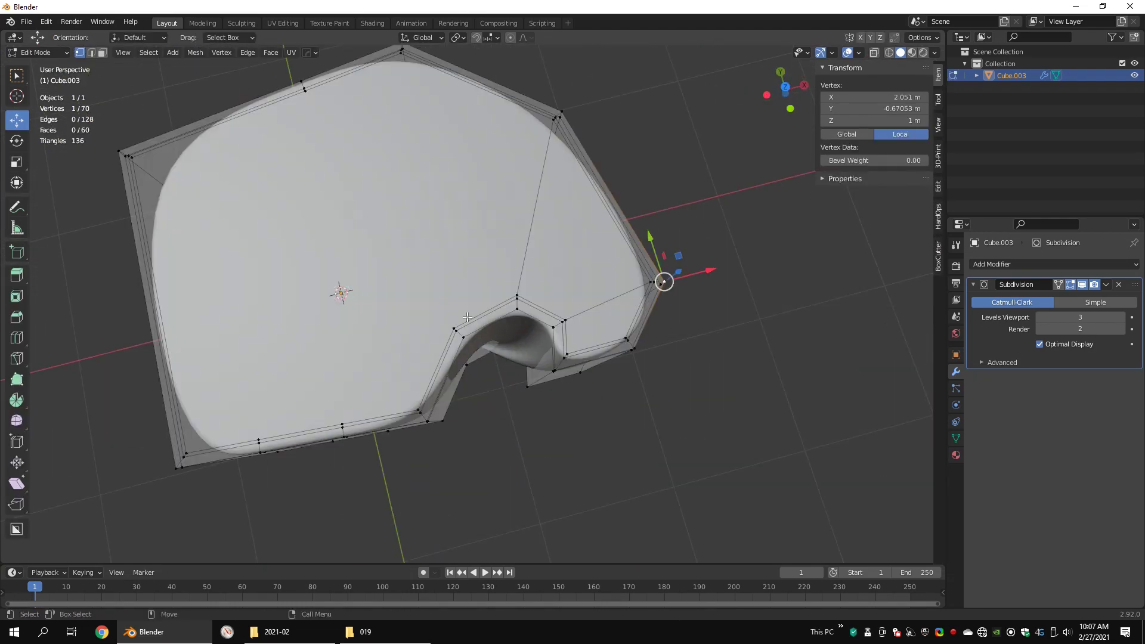
left_click(186, 453)
key("Return")
middle_click_drag(405, 370, 477, 287)
left_click(17, 121)
left_click(445, 335)
- Select all five top faces separated by the Knife cuts and examine how they divide the surface around the notch
scroll(686, 270, "up", 3)
key("3")
left_click(712, 328)
left_click(674, 238, "shift")
left_click(506, 209, "shift")
left_click(298, 250, "shift")
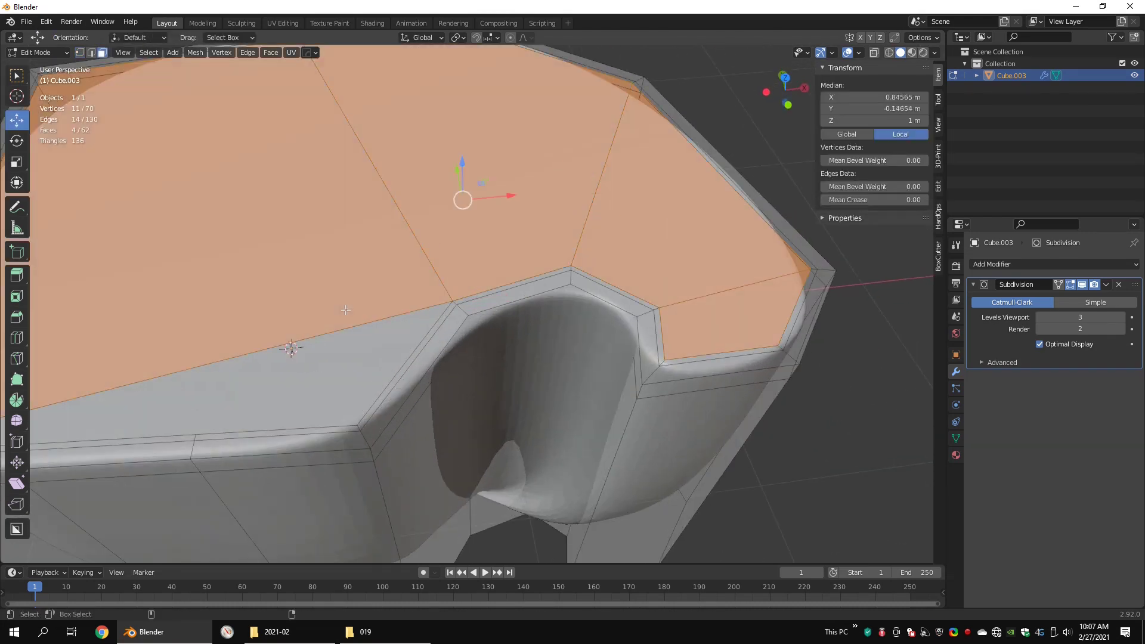
left_click(298, 391, "shift")
middle_click_drag(534, 324, 535, 281)
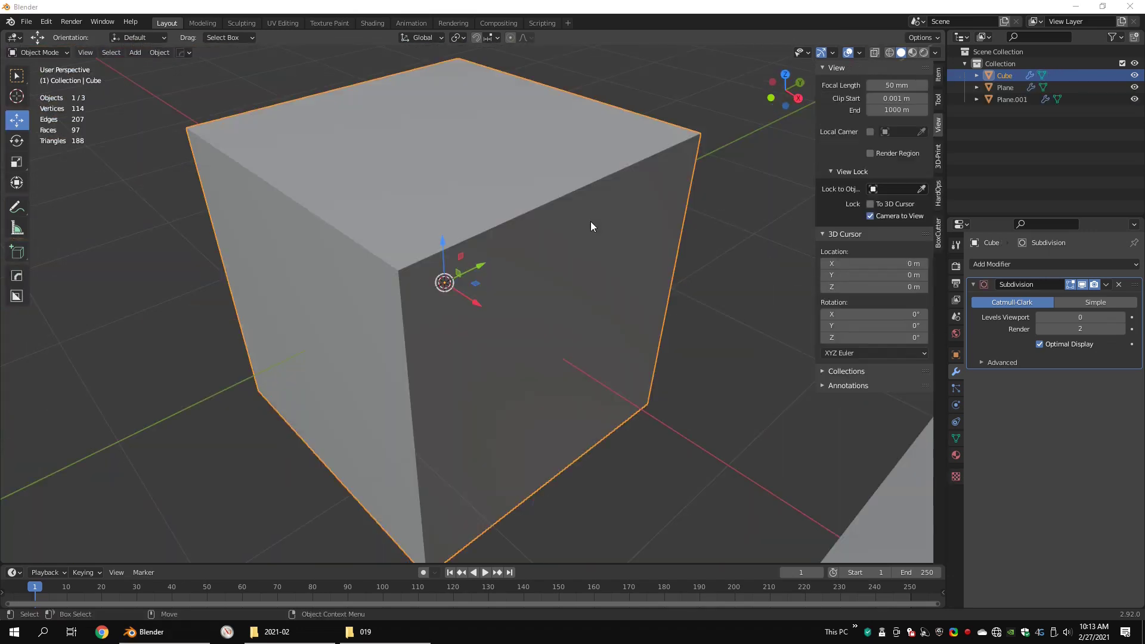
- Examine the cube's unsubdivided mesh in Edit Mode, focusing on the supporting edges that cross at its front top corner
key("shift+z")
key("shift+z")
key("Tab")
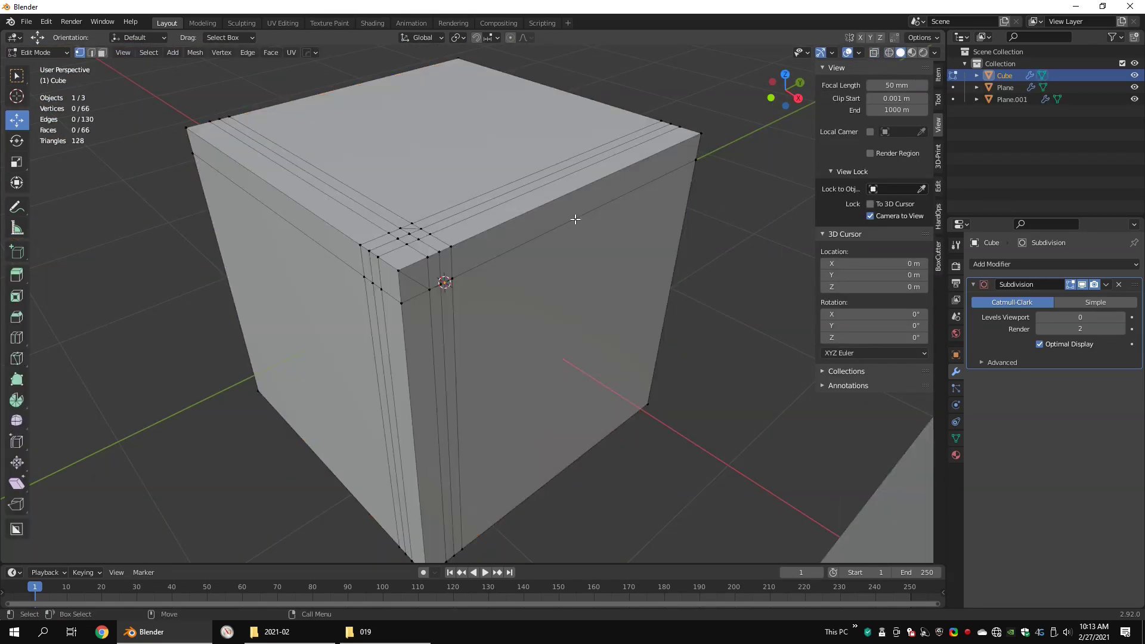
middle_click_drag(578, 218, 475, 274)
scroll(463, 298, "up", 3)
scroll(465, 298, "up", 1)
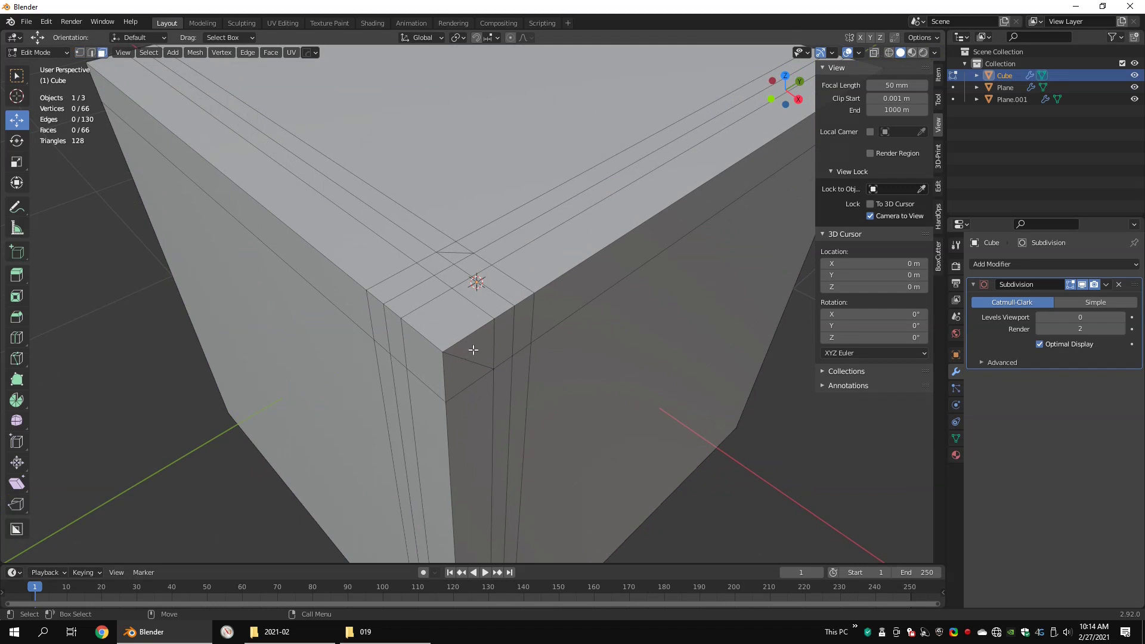
left_click(473, 276, "alt")
key("Tab")
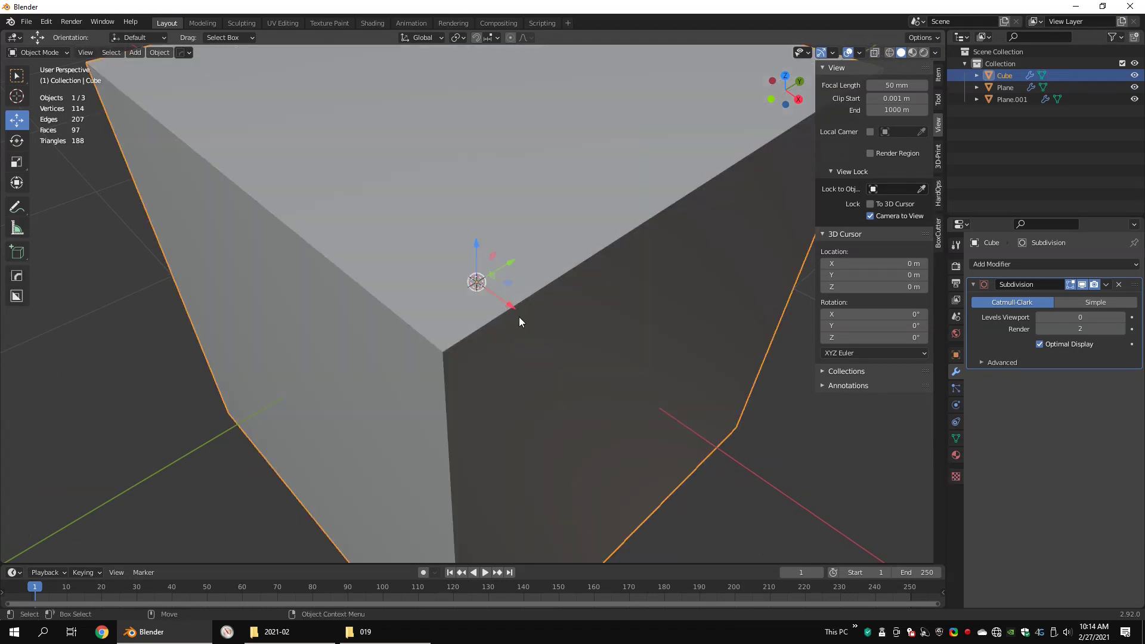
- Set the cube's Subdivision Surface viewport level to 2
key("ctrl+1")
key("ctrl+2")
scroll(520, 316, "down", 5)
middle_click_drag(520, 315, 817, 305)
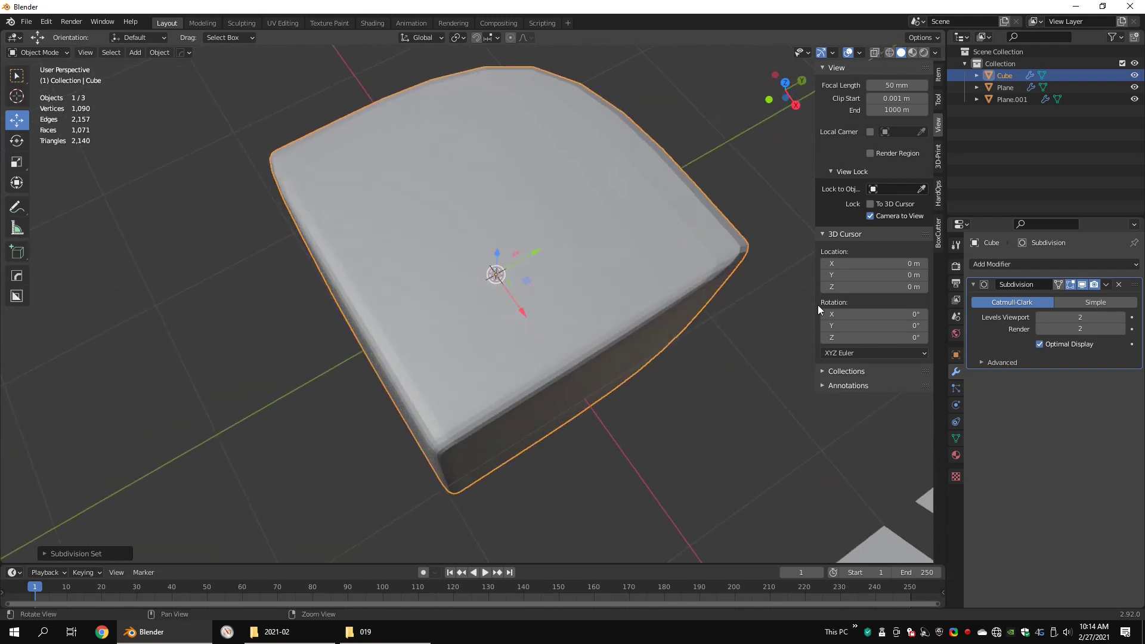
- Enable the Wireframe viewport display for the cube and focus on its front corner
left_click(956, 355)
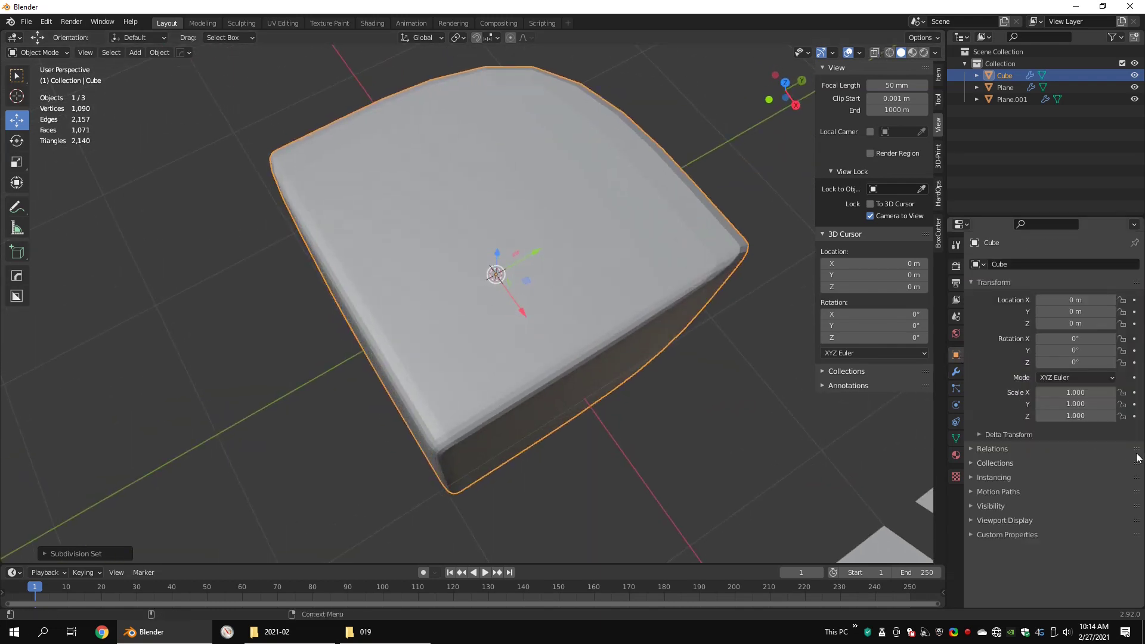
left_click(993, 520)
scroll(1014, 507, "down", 3)
left_click(1039, 487)
scroll(582, 332, "up", 5)
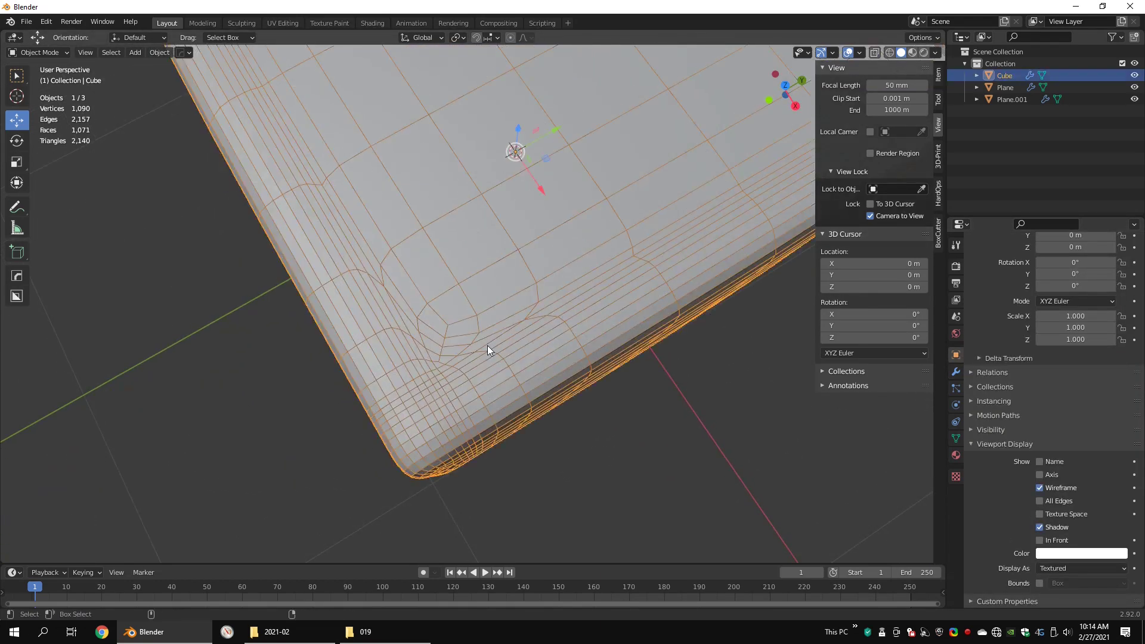
- Compare the wireframe at the cube's front corner at subdivision levels 0, 1 and 2
key("ctrl+0")
key("ctrl+1")
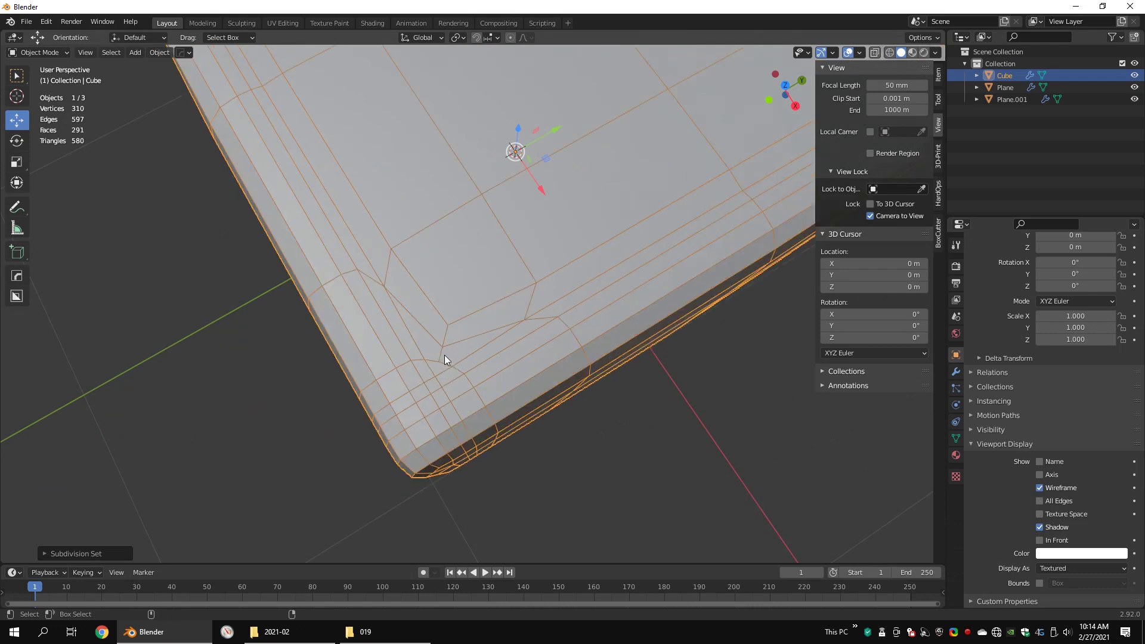
key("ctrl+2")
middle_click_drag(421, 343, 458, 364)
key("ctrl+0")
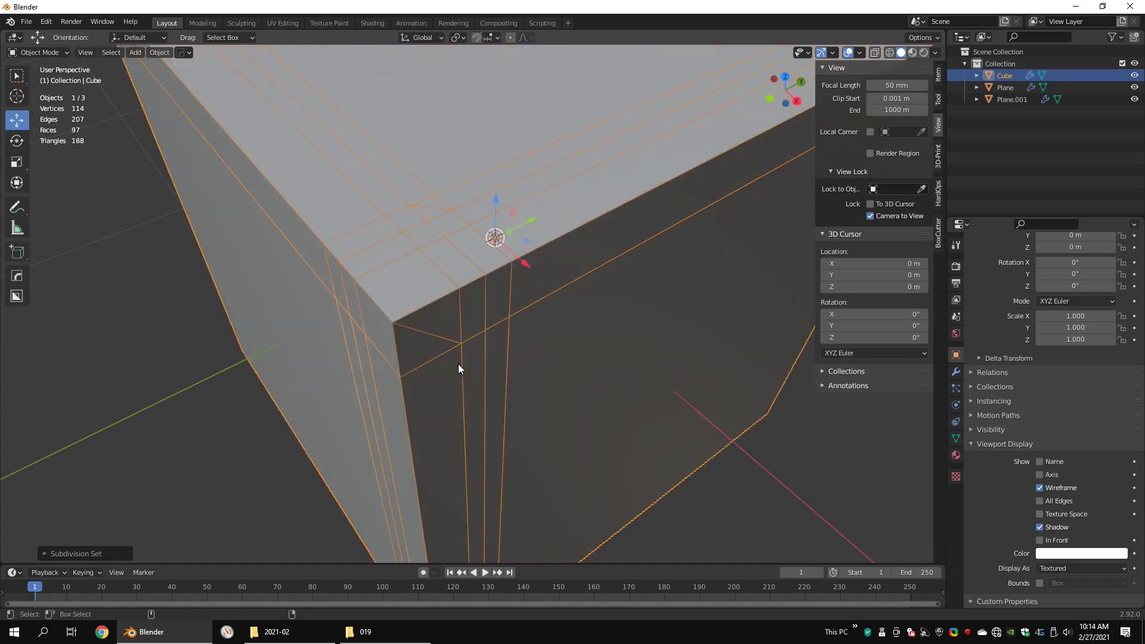
key("Tab")
left_click(440, 331)
key("Tab")
key("ctrl+2")
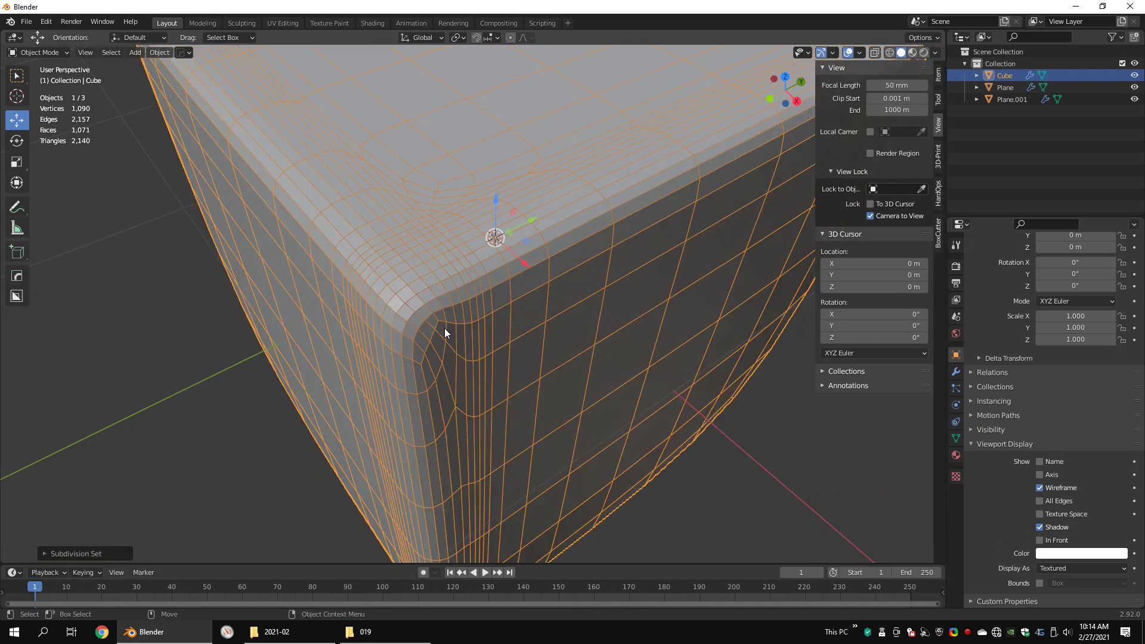
- Turn off the cube's Wireframe display and shade the cube smooth
middle_click_drag(445, 327, 440, 296)
left_click(227, 265)
middle_click_drag(298, 269, 299, 334, "shift")
left_click(1039, 487)
scroll(537, 346, "down", 3)
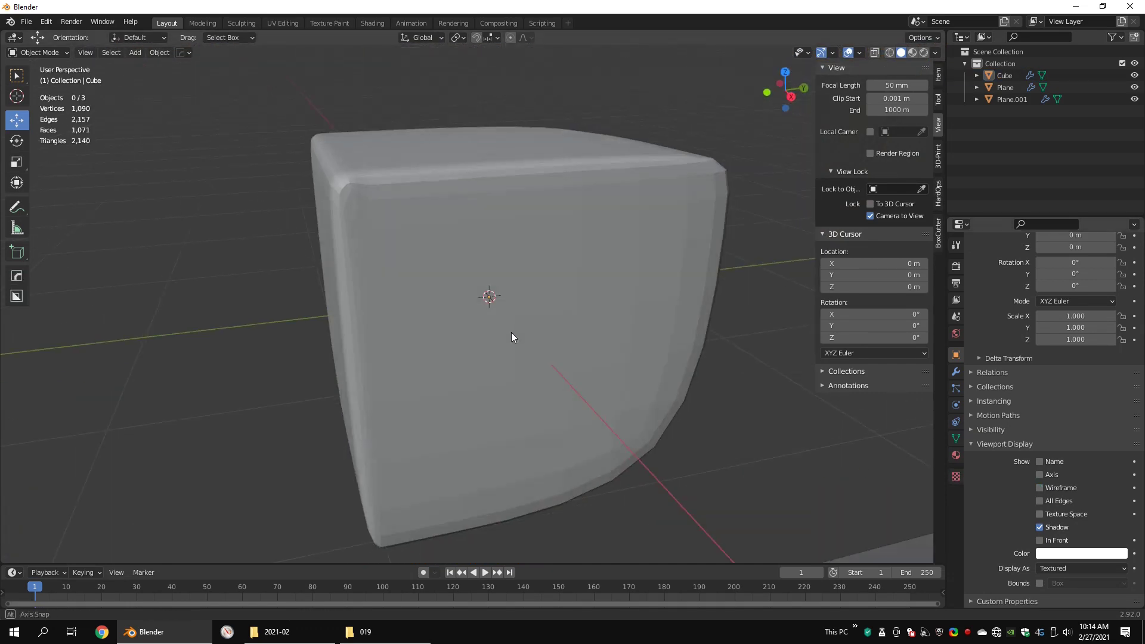
scroll(441, 211, "down", 2)
left_click(461, 232)
key("q")
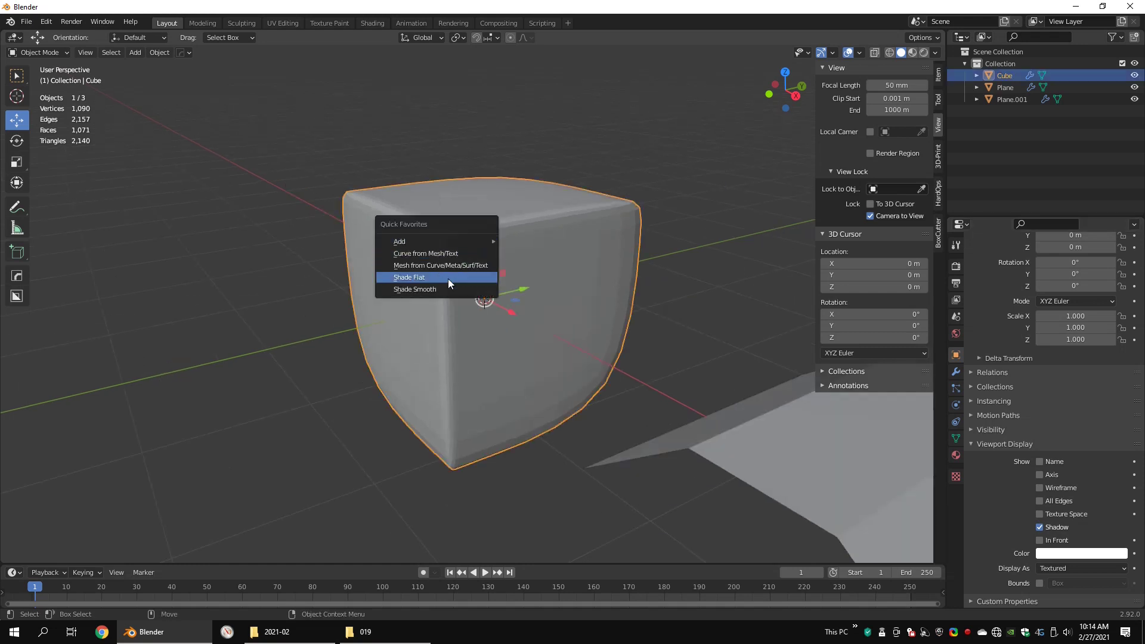
left_click(450, 267)
- Check the first folded plane's mesh in Edit Mode and set its subdivision level to 2
middle_click_drag(434, 242, 427, 270, "shift")
scroll(436, 280, "up", 4)
middle_click_drag(485, 322, 511, 340)
scroll(511, 340, "down", 2)
middle_click_drag(596, 365, 494, 334)
scroll(600, 370, "down", 3)
middle_click_drag(632, 382, 581, 334)
left_click(581, 332)
key("Tab")
mouse_move(456, 303)
middle_mouse_down()
mouse_move(474, 339)
mouse_move(453, 322)
middle_mouse_up()
key("Tab")
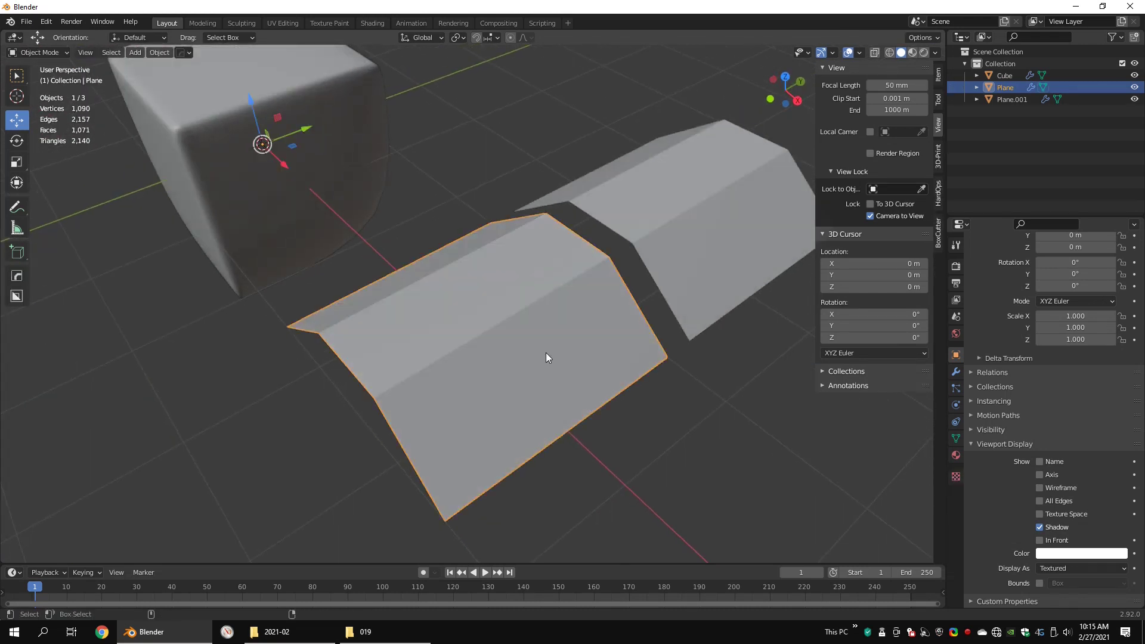
key("ctrl+2")
middle_click_drag(545, 355, 570, 315)
- Check the second folded plane's grid of faces in Edit Mode and set its subdivision level to 2
left_click(570, 315)
key("Tab")
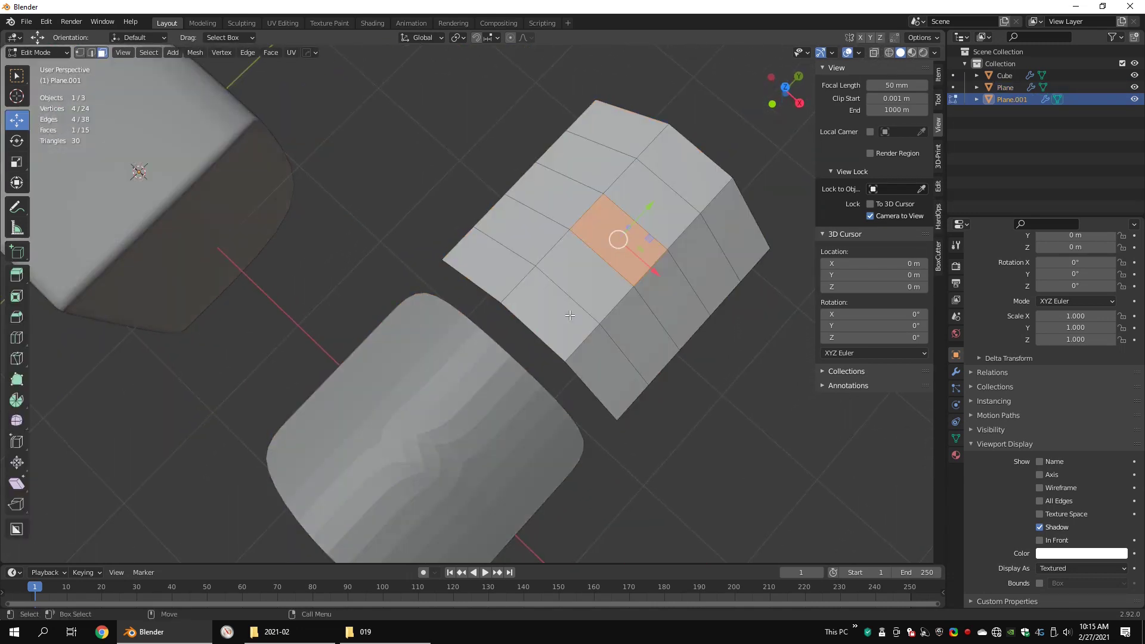
key("Tab")
key("ctrl+2")
middle_click_drag(570, 315, 555, 246)
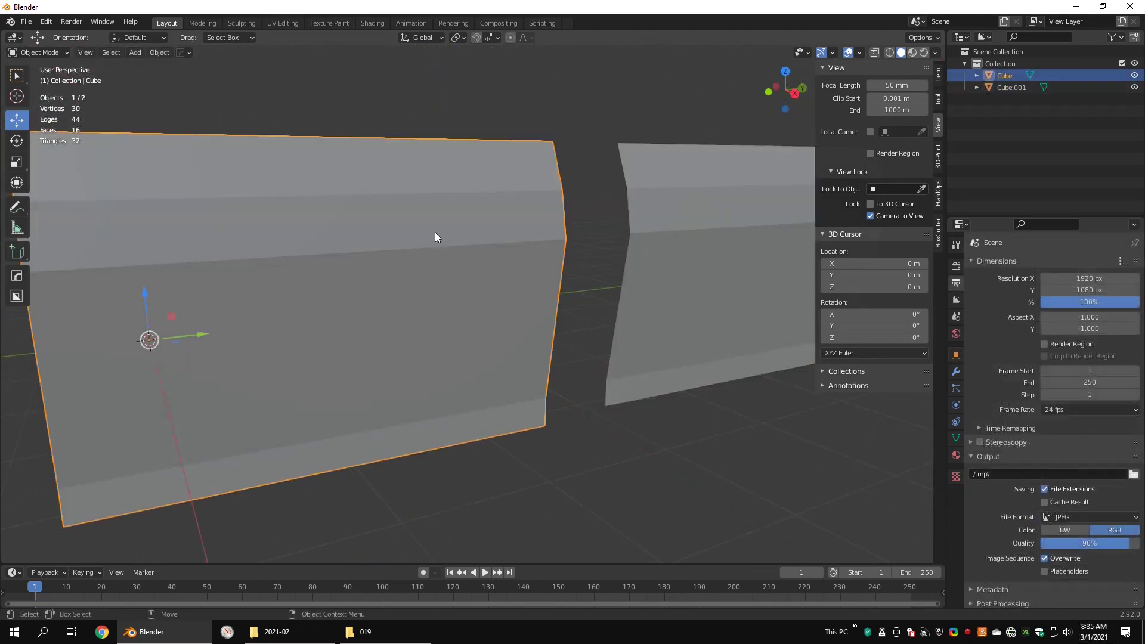
- Add a Subdivision Surface modifier to the selected bent panel
scroll(435, 231, "down", 3)
left_click(956, 371)
left_click(1052, 263)
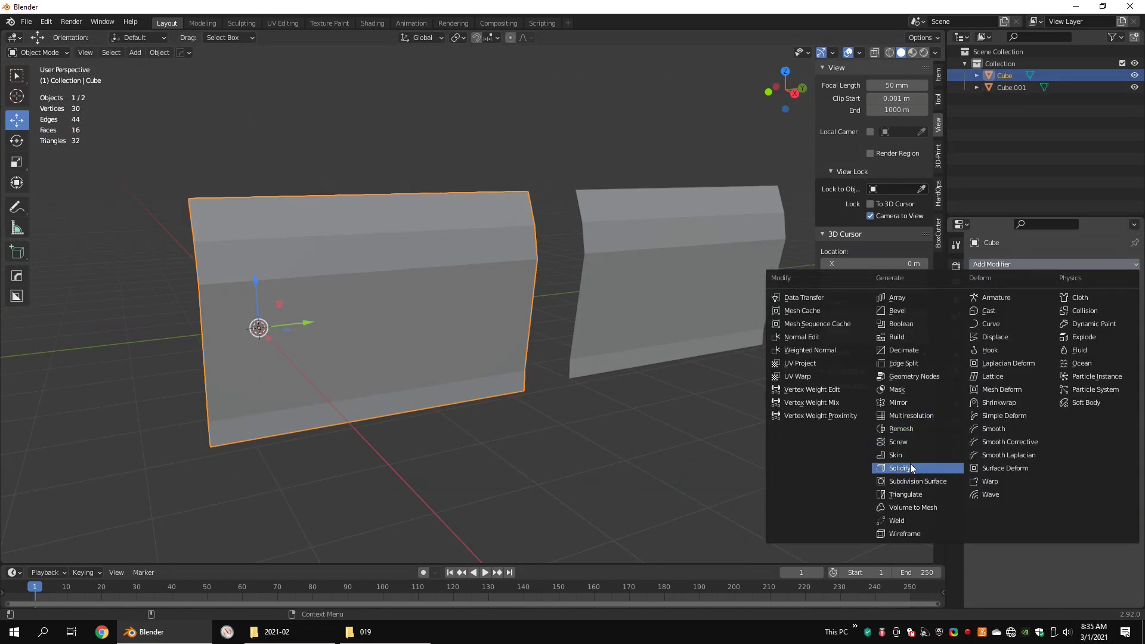
left_click(910, 486)
- Add supporting edge loops close to the outer borders of the bent panel
middle_click_drag(620, 303, 451, 261)
key("Tab")
key("ctrl+r")
left_click(220, 194)
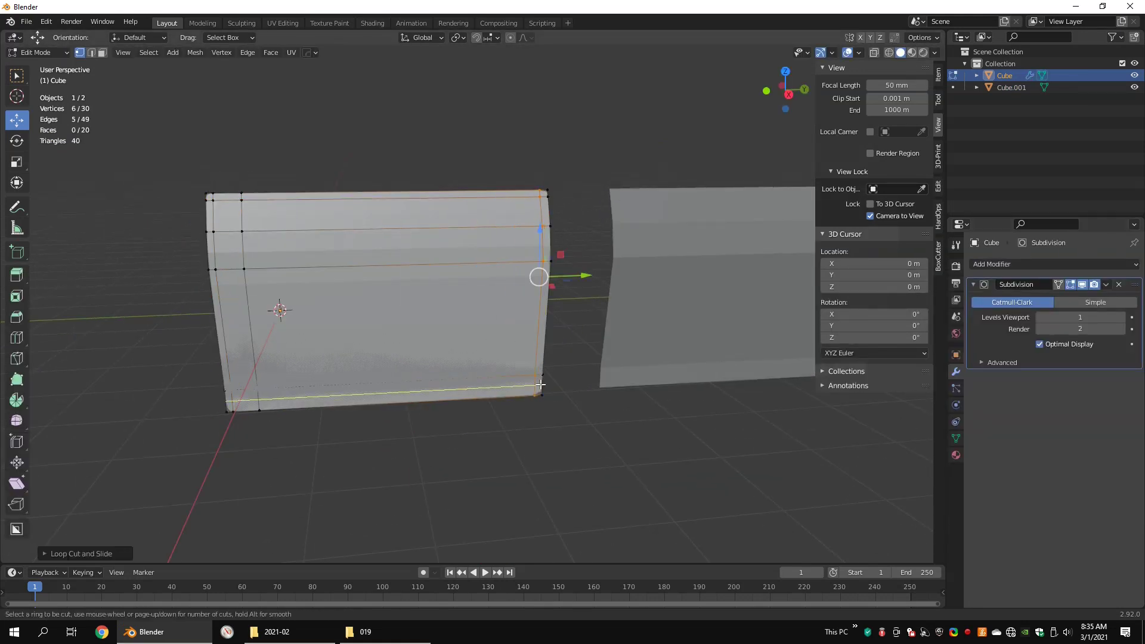
middle_click_drag(537, 372, 518, 285)
- Shade the bent panel smooth and switch the viewport lighting to a red MatCap
key("Tab")
key("q")
left_click(460, 318)
left_click(934, 52)
left_click(925, 112)
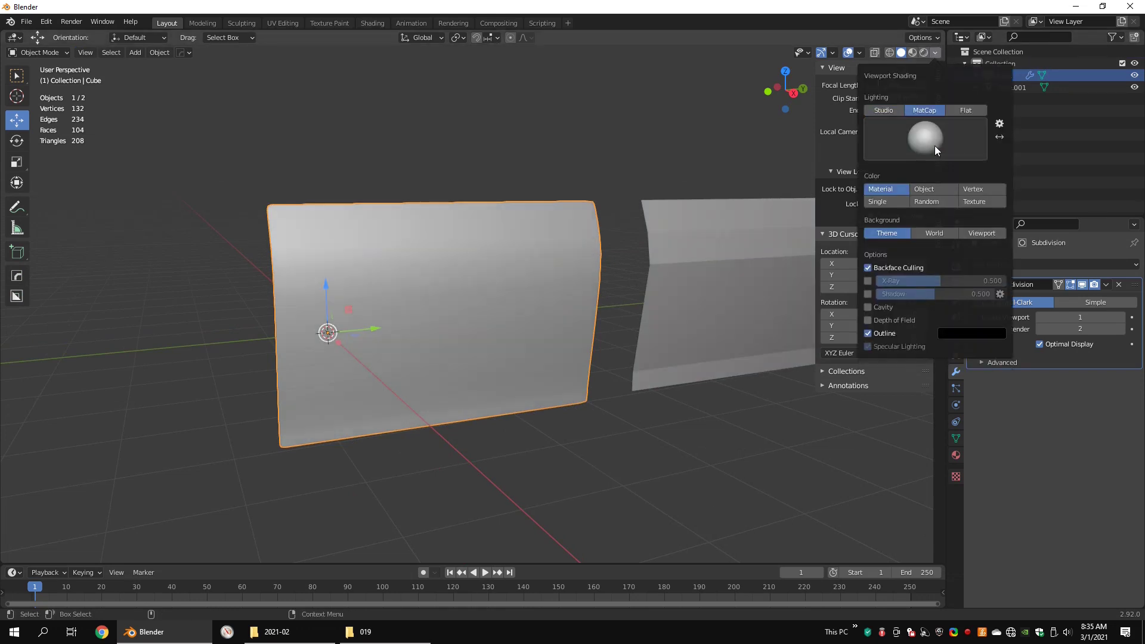
left_click(943, 144)
left_click(942, 225)
- Select the horizontal edge loop along the panel's main bend and examine the bend from the side
key("Tab")
scroll(521, 238, "up", 4)
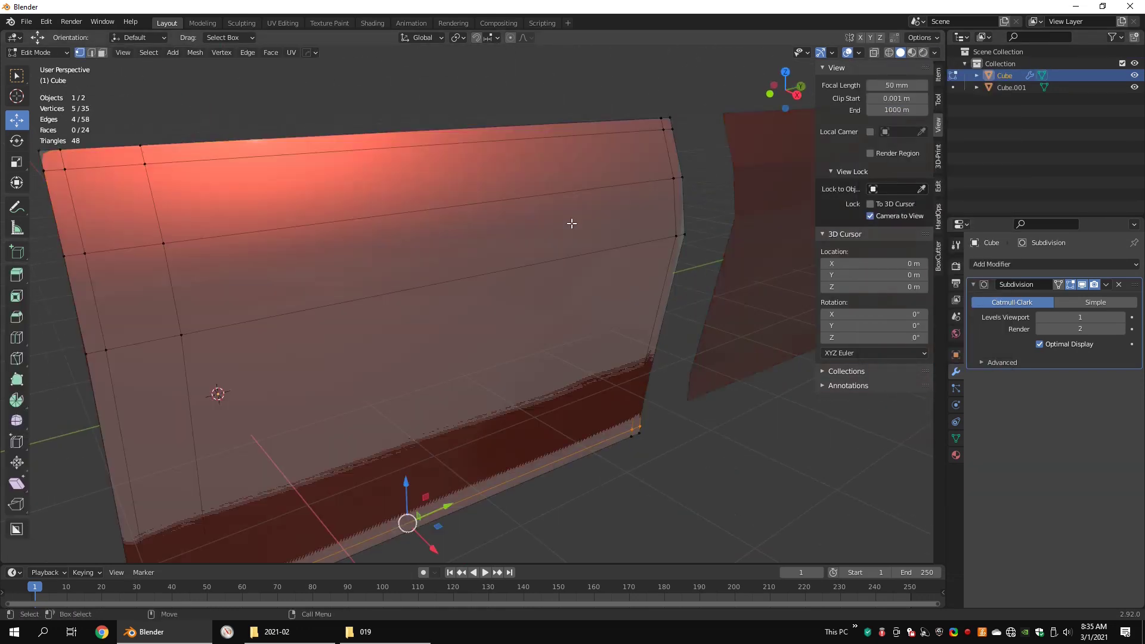
left_click(521, 261, "alt")
scroll(521, 261, "down", 4)
middle_click_drag(521, 261, 624, 233)
scroll(536, 233, "up", 2)
middle_click_drag(450, 233, 495, 232)
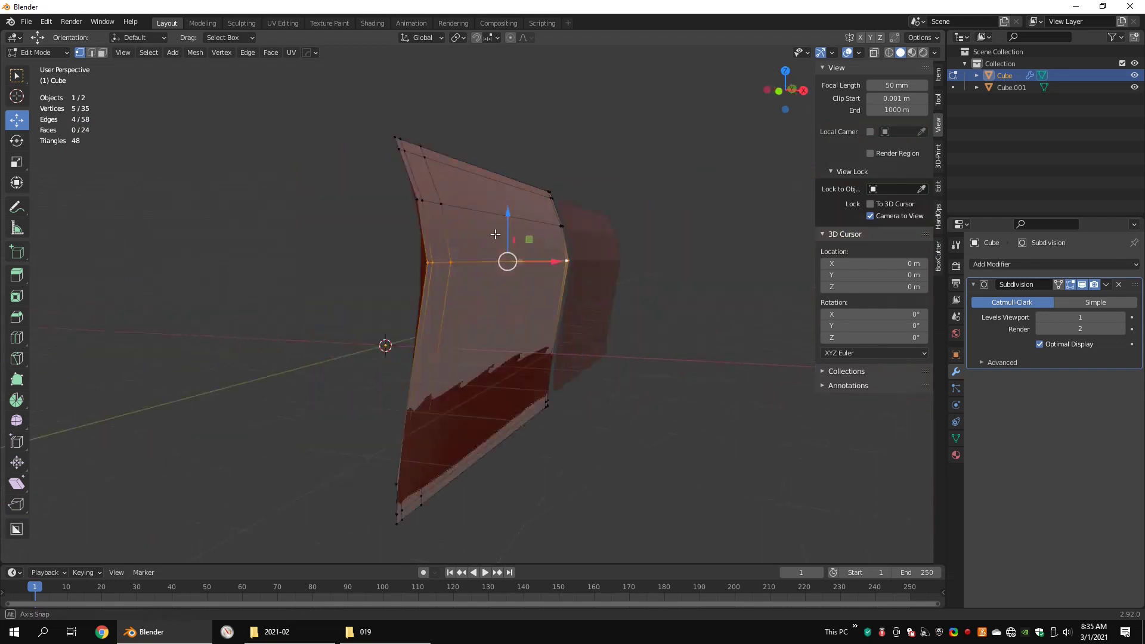
- Add supporting edge loops close above and below the panel's main bend
scroll(453, 215, "up", 2)
middle_click_drag(412, 209, 440, 205)
key("ctrl+r")
left_click(456, 215)
key("ctrl+r")
left_click(437, 278)
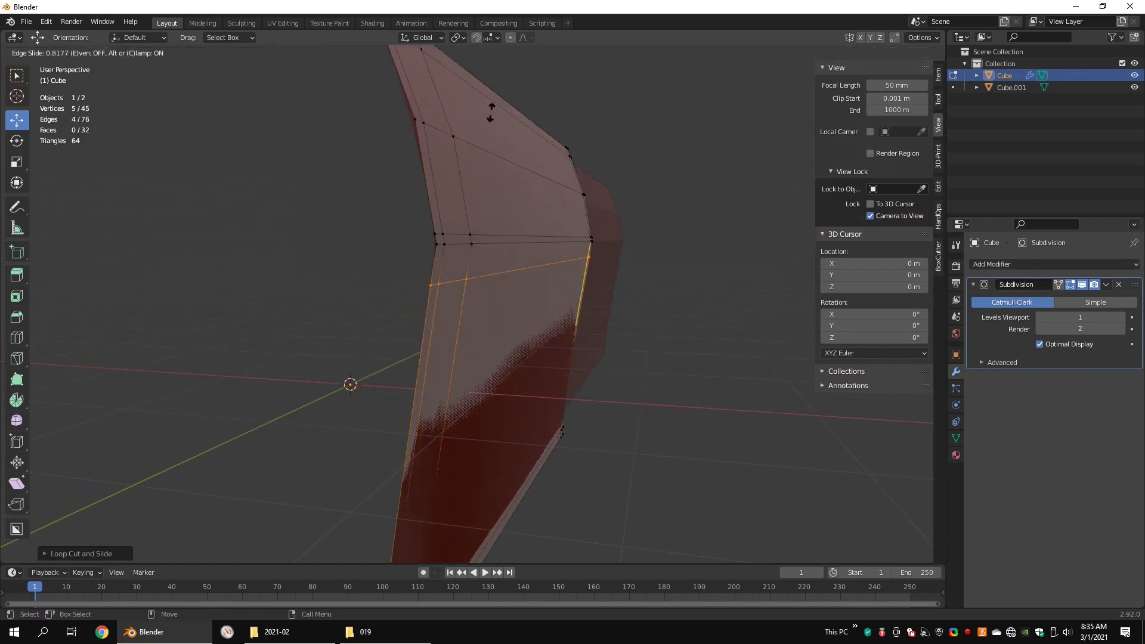
left_click(507, 90)
middle_click_drag(584, 155, 518, 263)
scroll(512, 205, "down", 2)
- Duplicate the neighbouring panel as a spare copy for a further comparison
key("Tab")
scroll(513, 259, "down", 3)
left_click(502, 258)
key("shift+d")
right_click(502, 258)
left_click_drag(426, 288, 551, 410)
middle_click_drag(444, 299, 529, 267)
- Select the edge loop along the second panel's main bend and give that panel a Subdivision Surface modifier
scroll(446, 228, "up", 4)
left_click(497, 280)
key("Tab")
left_click(463, 248, "alt")
scroll(463, 248, "up", 2)
left_click(532, 233)
scroll(528, 267, "down", 2)
key("Tab")
left_click(1009, 263)
left_click(903, 482)
- Add supporting edge loops to the second panel close to its borders
key("Tab")
scroll(440, 221, "down", 2)
key("ctrl+r")
left_click_drag(440, 220, 405, 222)
left_click(411, 206)
key("ctrl+r")
left_click(728, 196)
key("ctrl+r")
left_click(641, 365)
left_click(647, 374)
key("Tab")
- Compare the smoothed bends and wireframes of the two subdivided panels from several angles
mouse_move(647, 370)
middle_mouse_down()
mouse_move(606, 290)
mouse_move(623, 273)
mouse_move(678, 283)
mouse_move(369, 279)
middle_mouse_up()
right_click(606, 290)
left_click(605, 290)
scroll(678, 283, "up", 3)
scroll(417, 282, "down", 2)
middle_click_drag(443, 284, 632, 286)
key("ctrl+alt+q")
key("ctrl+alt+q")
scroll(453, 337, "up", 5)
key("shift+z")
key("shift+z")
mouse_move(455, 337)
middle_mouse_down()
mouse_move(471, 337)
mouse_move(426, 320)
mouse_move(484, 329)
mouse_move(440, 291)
middle_mouse_up()
key("Tab")
key("Tab")
scroll(428, 322, "down", 5)
scroll(455, 316, "down", 3)
scroll(469, 319, "up", 4)
- Add a vertical edge loop through the middle area of the spare panel copy
left_click(469, 320)
key("Tab")
key("ctrl+r")
left_click(561, 319)
key("a")
- Duplicate the spare panel along the Y axis and move the original of the pair along Y as well
key("Tab")
key("shift+d")
key("y")
middle_click_drag(686, 322, 602, 342)
left_click(507, 340)
key("g")
key("y")
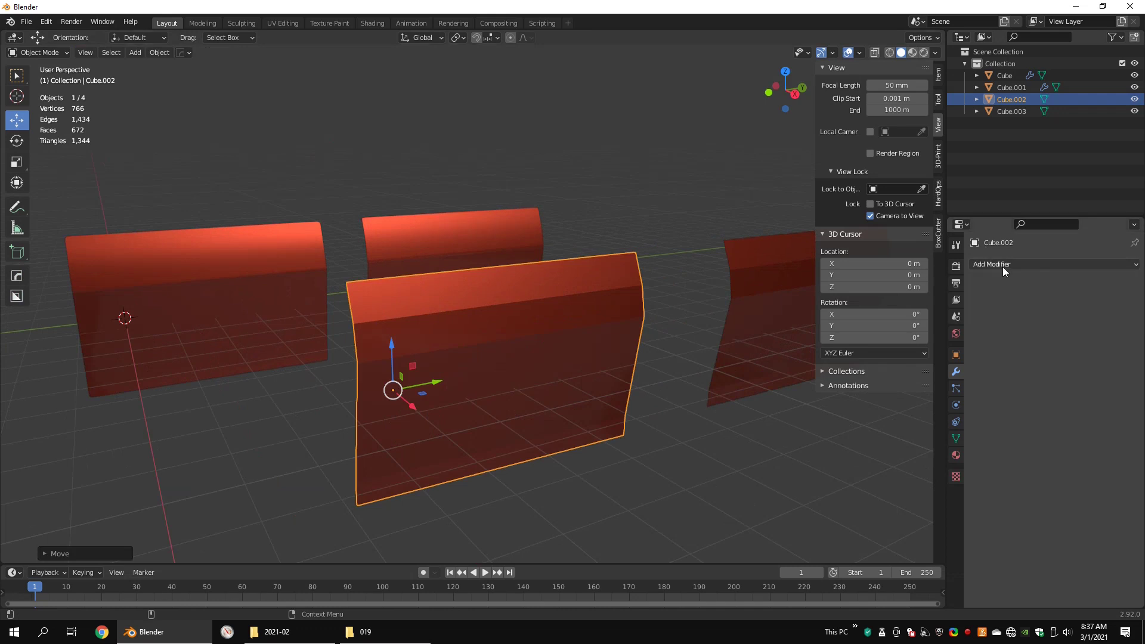
- Add a Subdivision Surface modifier with 2 viewport levels to the front panel
left_click(1003, 266)
left_click(898, 477)
key("Tab")
scroll(519, 299, "up", 5)
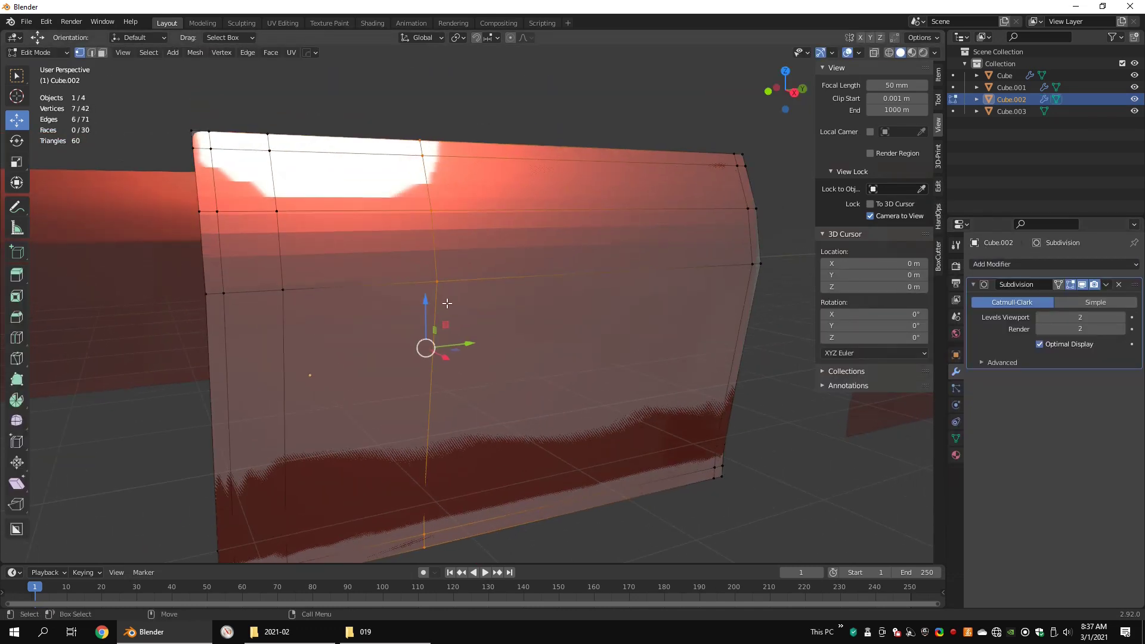
- Slide the front panel's inner left vertical edge loop towards the middle loop and select the bend edges right of the middle
right_click(417, 301)
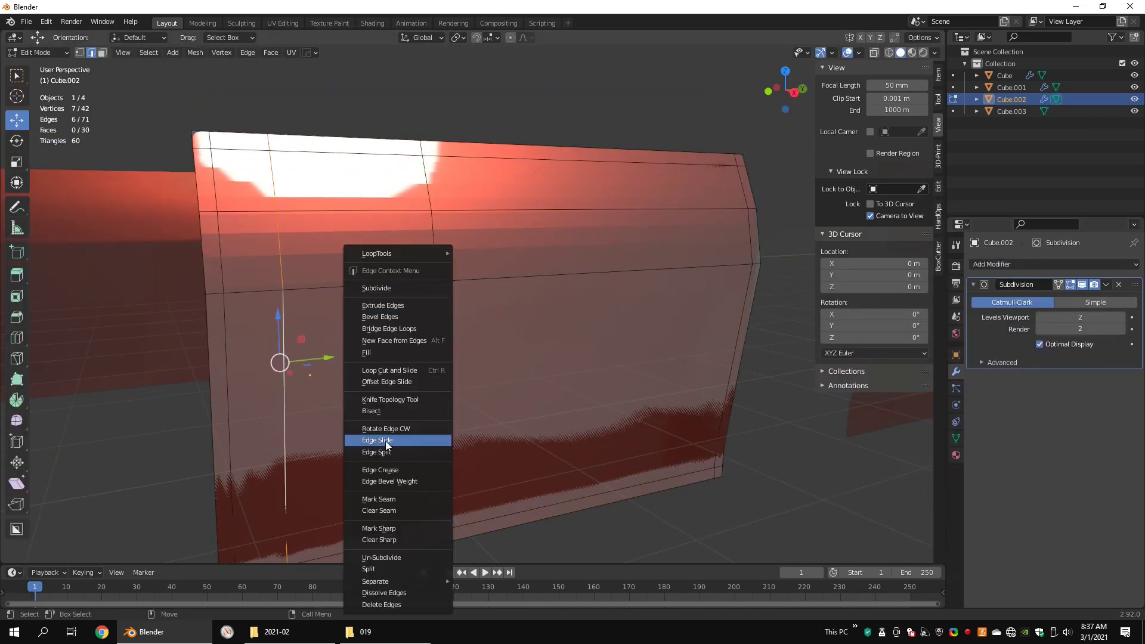
left_click(417, 439)
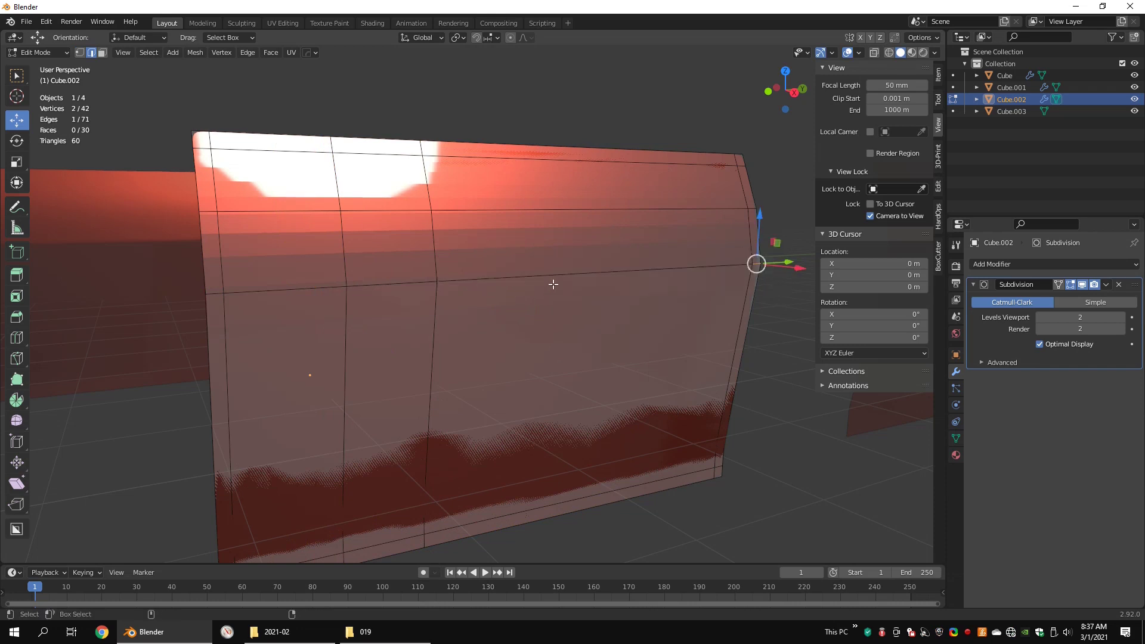
left_click(553, 281, "shift")
scroll(494, 297, "down", 2)
scroll(564, 317, "up", 2)
- Add supporting edge loops just above and below the front panel's main bend
key("ctrl+r")
left_click(447, 256)
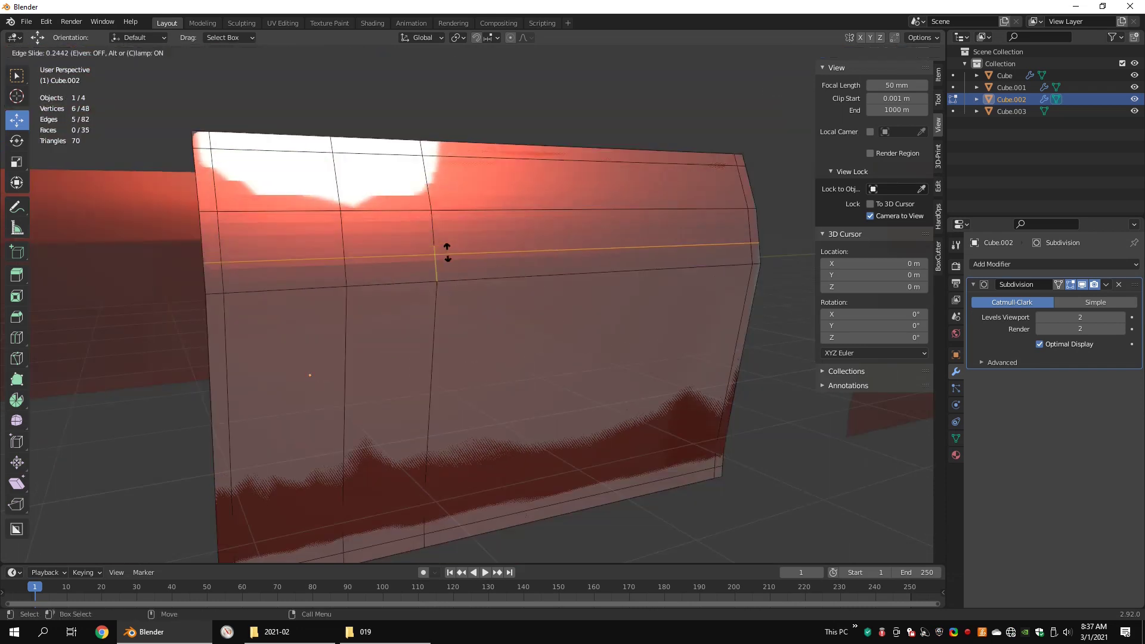
left_click(448, 274)
key("ctrl+r")
left_click(449, 304)
left_click(462, 183)
- Remove the supporting edges left of the middle vertical loop so that they end near it
scroll(389, 266, "up", 4)
middle_click_drag(197, 218, 380, 245, "alt")
middle_click_drag(711, 341, 602, 316, "alt")
mouse_move(485, 234)
left_click(548, 246)
scroll(305, 257, "down", 4)
key("Delete")
left_click(462, 267)
- Join the narrow faces where the supporting edges end with Tris to Quads, leaving one tapered face
key("3")
right_click(425, 397)
left_click(426, 398)
left_click(552, 305)
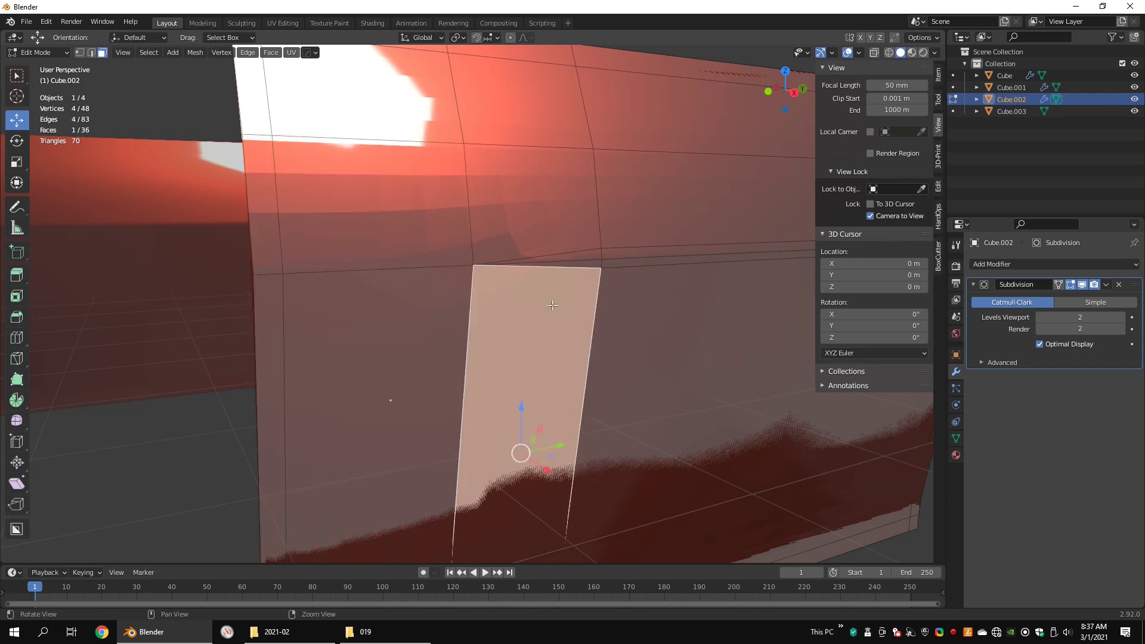
middle_click_drag(591, 256, 501, 268, "alt")
left_click_drag(500, 268, 492, 276)
right_click_drag(556, 280, 538, 283, "alt")
right_click(539, 282)
left_click(539, 280)
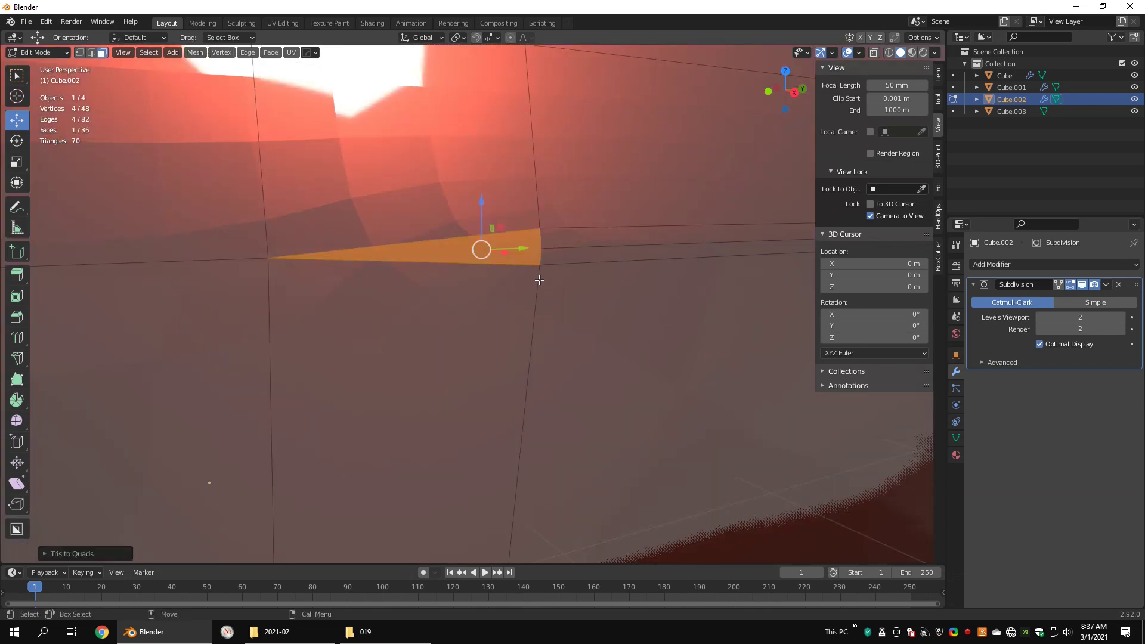
- Examine the smoothed surface around the ending supporting edges on the front panel, in both Object Mode and Edit Mode
left_click_drag(562, 246, 596, 243)
right_click_drag(596, 243, 650, 281, "alt")
key("Tab")
mouse_move(650, 282)
left_mouse_down("alt")
mouse_move(552, 251)
mouse_move(507, 304)
left_mouse_up("alt")
key("q")
left_click(543, 287)
key("Tab")
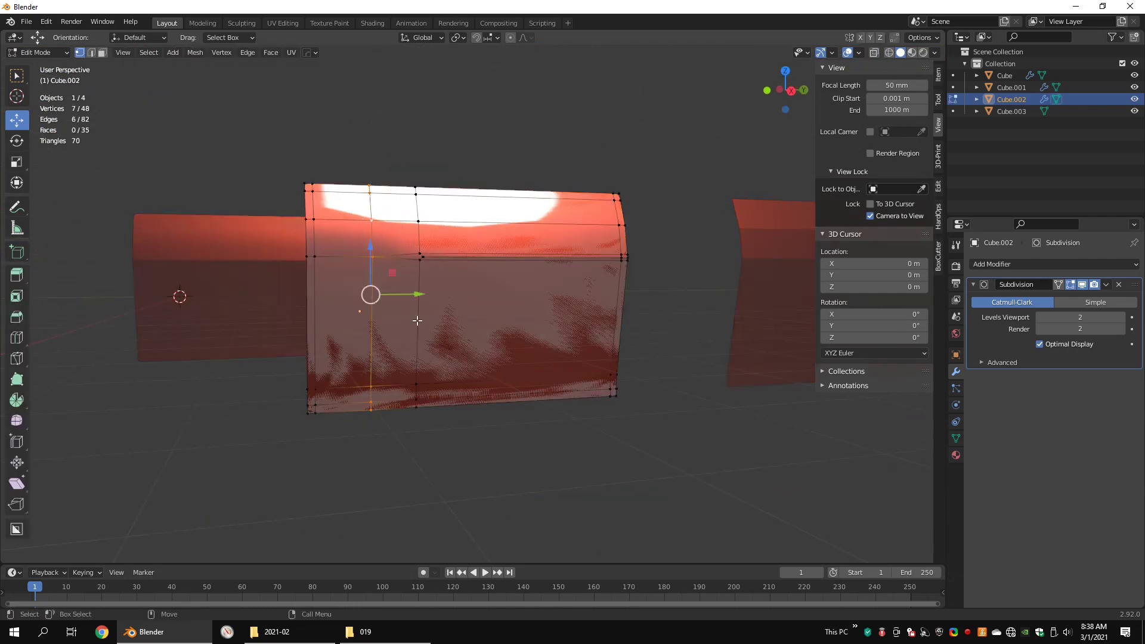
double_click(417, 321)
key("f")
left_click_drag(465, 270, 534, 284, "alt")
right_click_drag(534, 283, 507, 286, "alt")
key("Tab")
left_click_drag(507, 286, 488, 267, "alt")
middle_click_drag(489, 267, 394, 250, "alt")
right_click_drag(394, 251, 510, 238, "alt")
- Bevel the main bend's edges right of the middle vertical loop on the panel copy without a modifier
left_click(510, 235)
key("Tab")
key("ctrl+r")
left_click(510, 234)
left_click(442, 236)
left_click_drag(442, 236, 460, 262, "alt")
double_click(432, 262)
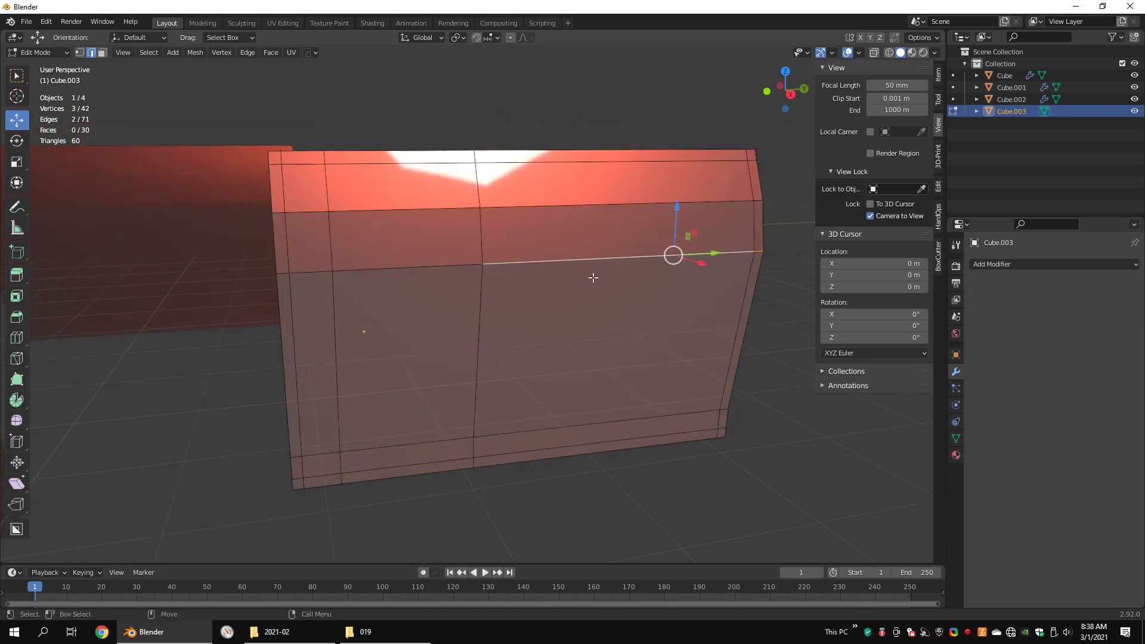
right_click_drag(574, 308, 614, 286, "alt")
- Merge the bevel's extra end vertex into the neighbouring bend vertex to its left
key("1")
left_click(484, 233)
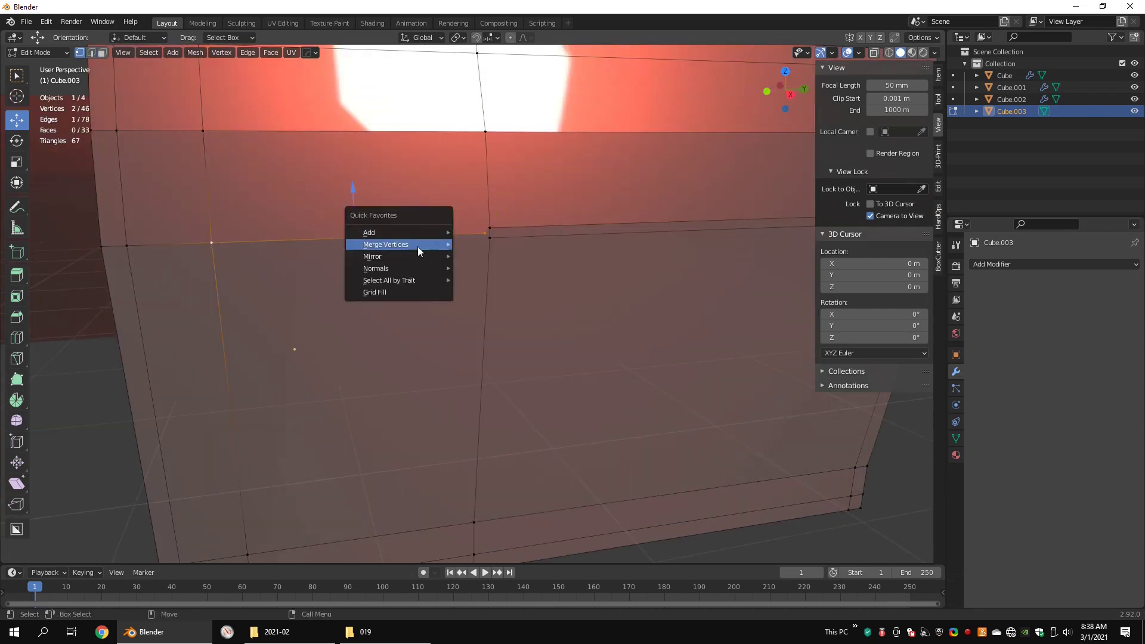
left_click(476, 257)
key("Tab")
scroll(533, 266, "down", 5)
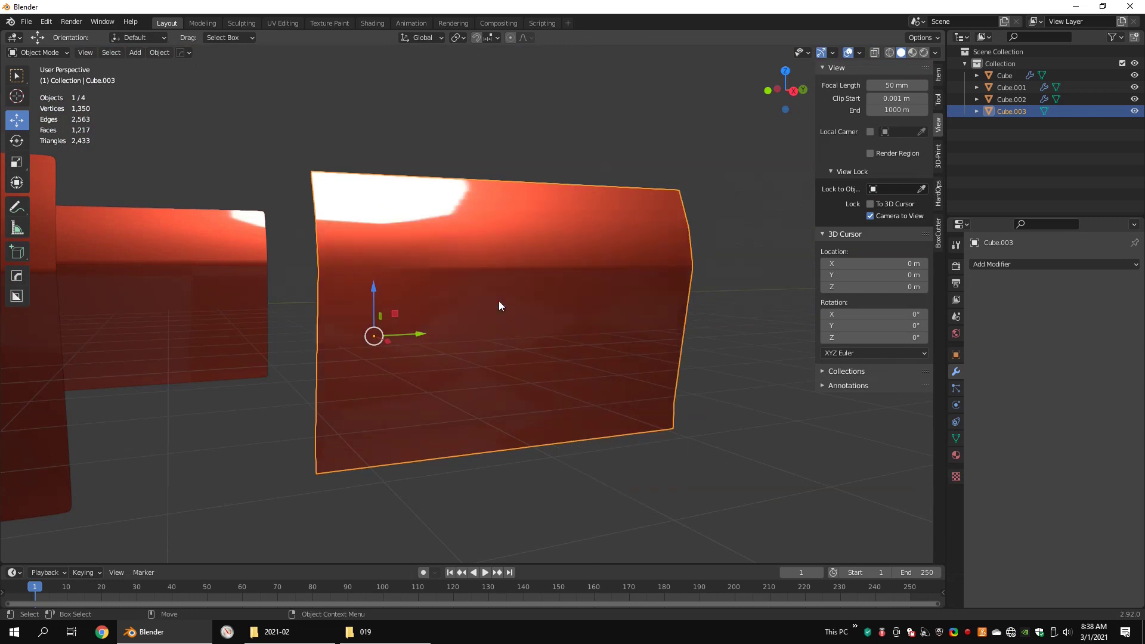
- Add a Subdivision Surface modifier to this panel and set its viewport levels to 2
left_click(1052, 264)
left_click(917, 480)
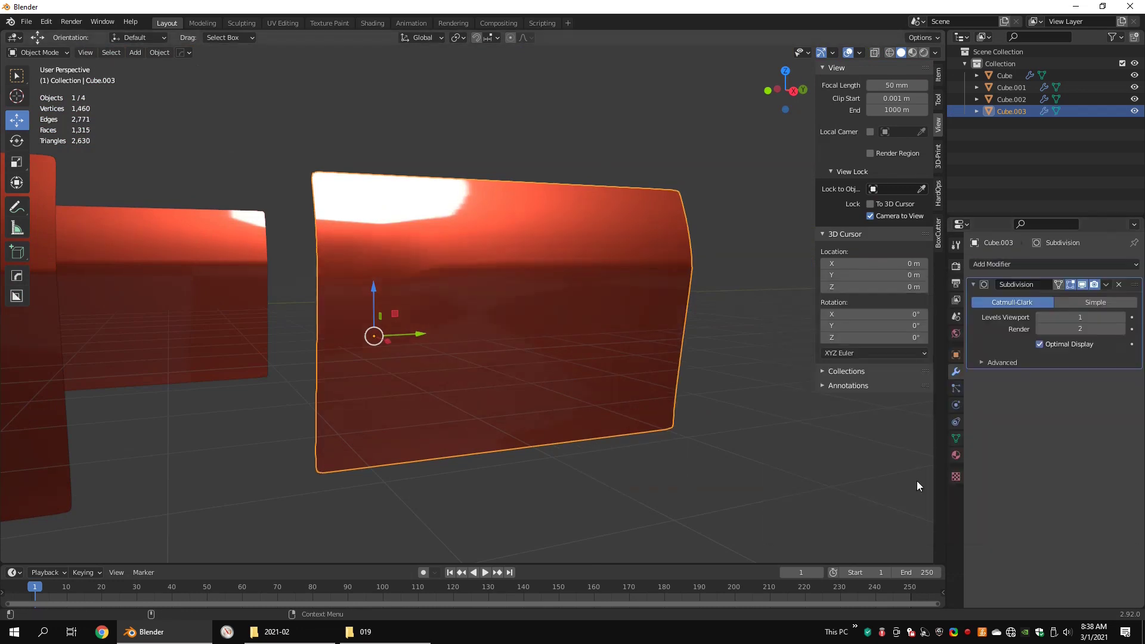
middle_click_drag(668, 298, 634, 292)
left_click(1120, 318)
- Slide the lower bevelled bend edges closer to the upper ones with Edge Slide to sharpen the bend, and check the panel in Object Mode
scroll(581, 239, "down", 5)
middle_click_drag(581, 242, 690, 261)
scroll(594, 266, "up", 5)
scroll(522, 266, "up", 3)
key("Tab")
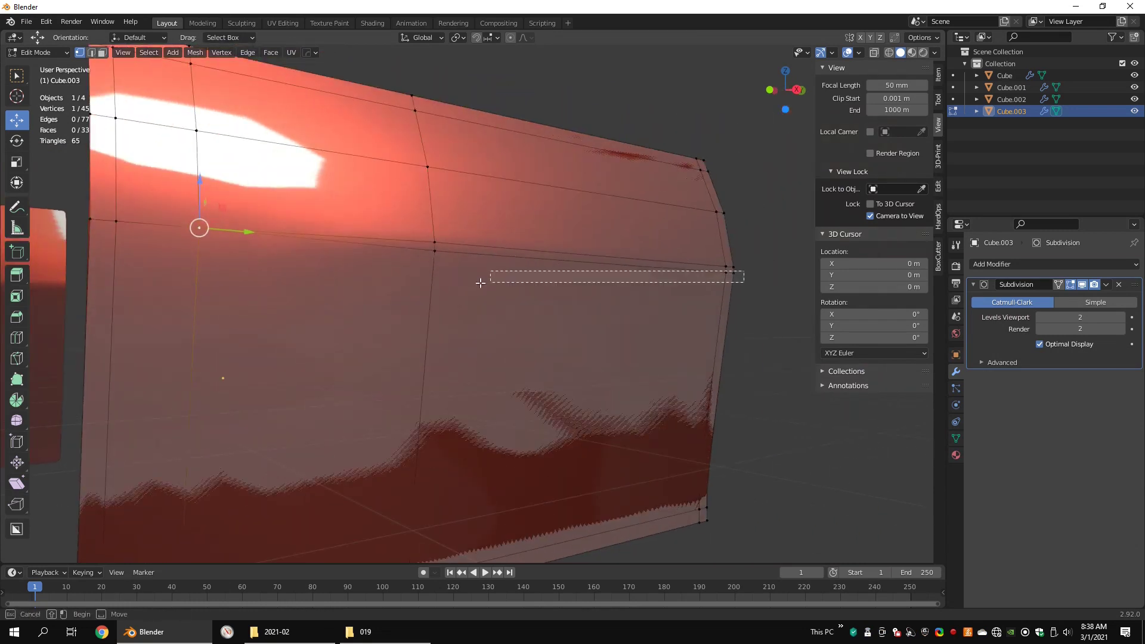
key("2")
right_click(513, 265)
left_click(533, 440)
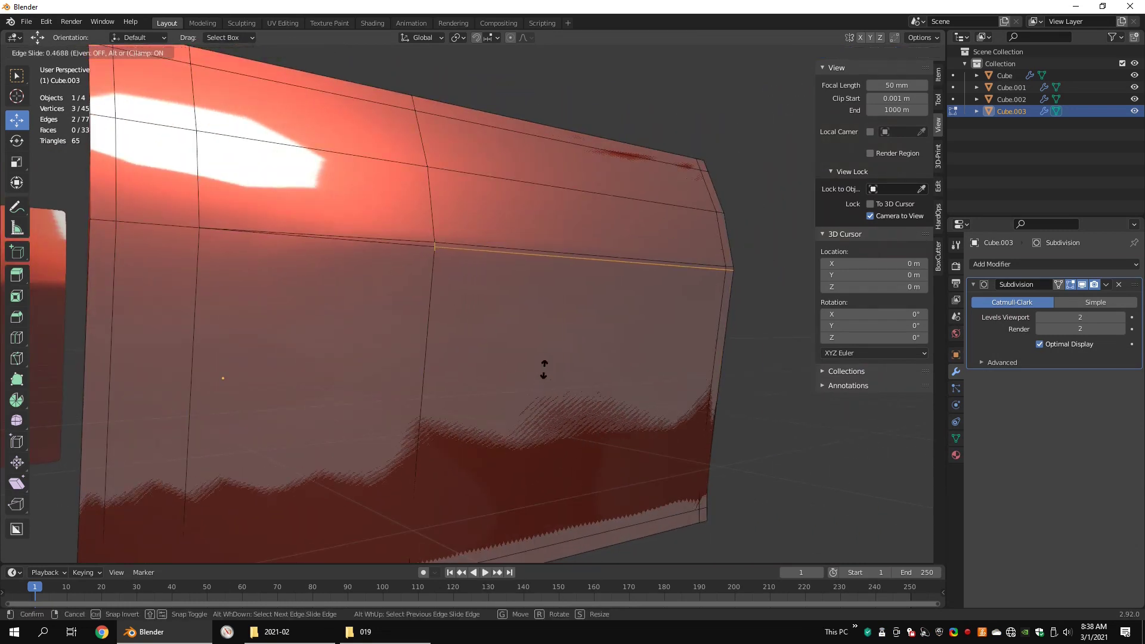
left_click(560, 322)
scroll(472, 208, "up", 2)
key("Tab")
scroll(475, 220, "down", 8)
middle_click_drag(476, 223, 564, 298)
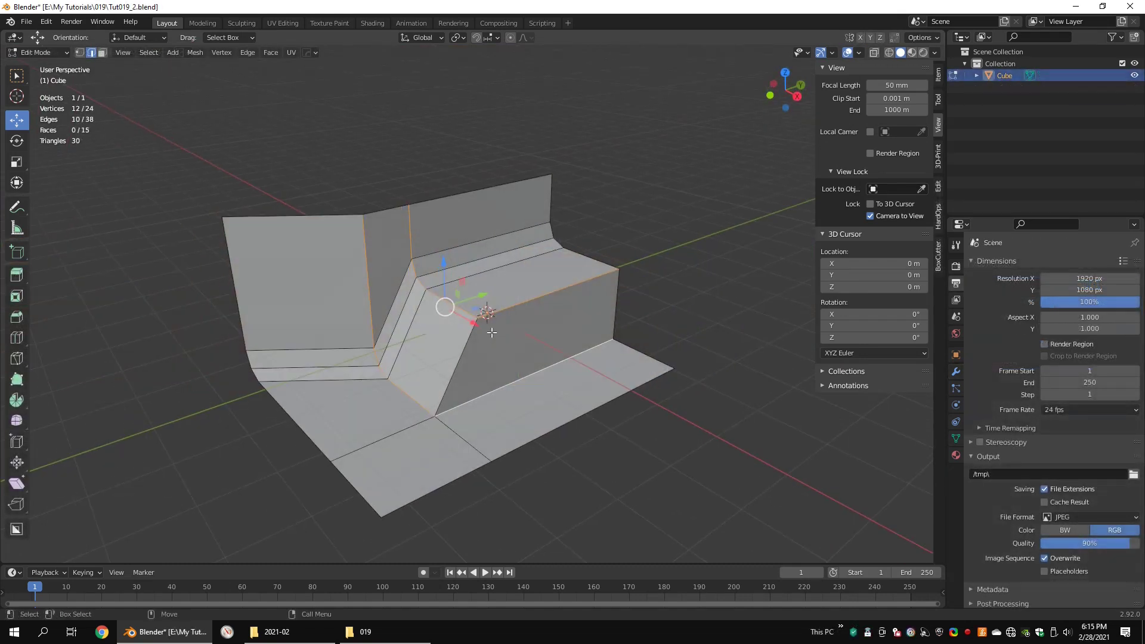
- Add a supporting loop below the ledge's front edge and inset the ledge's top and back faces by about 0.1 m with Boundary off
scroll(491, 333, "up", 2)
middle_click_drag(502, 331, 529, 321)
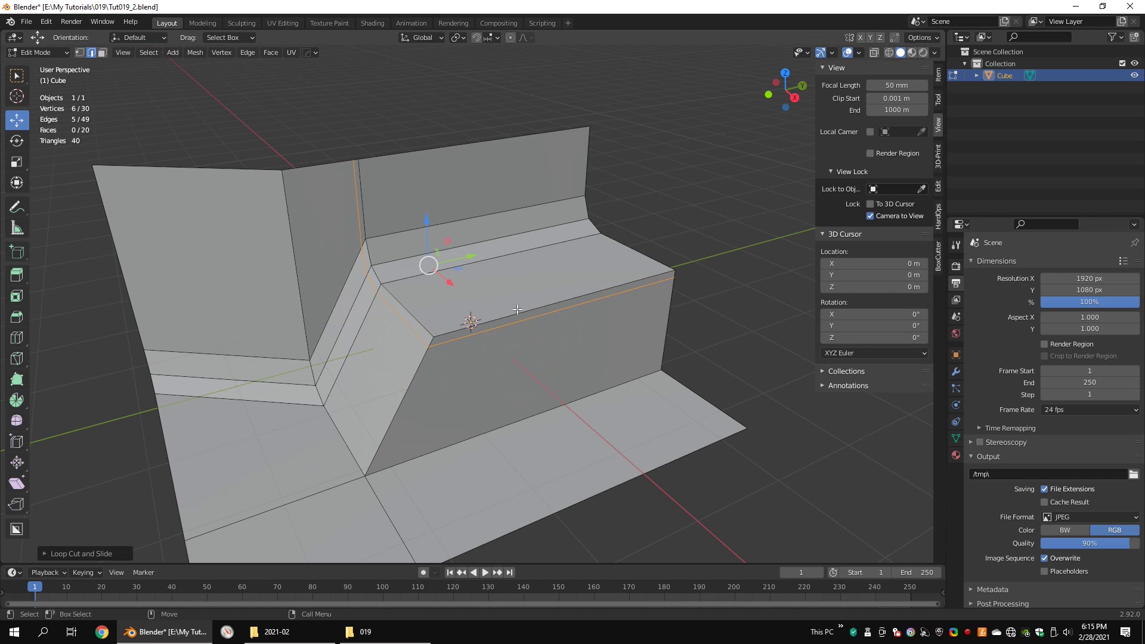
left_click_drag(469, 263, 470, 263)
right_click(541, 292)
left_click(542, 292)
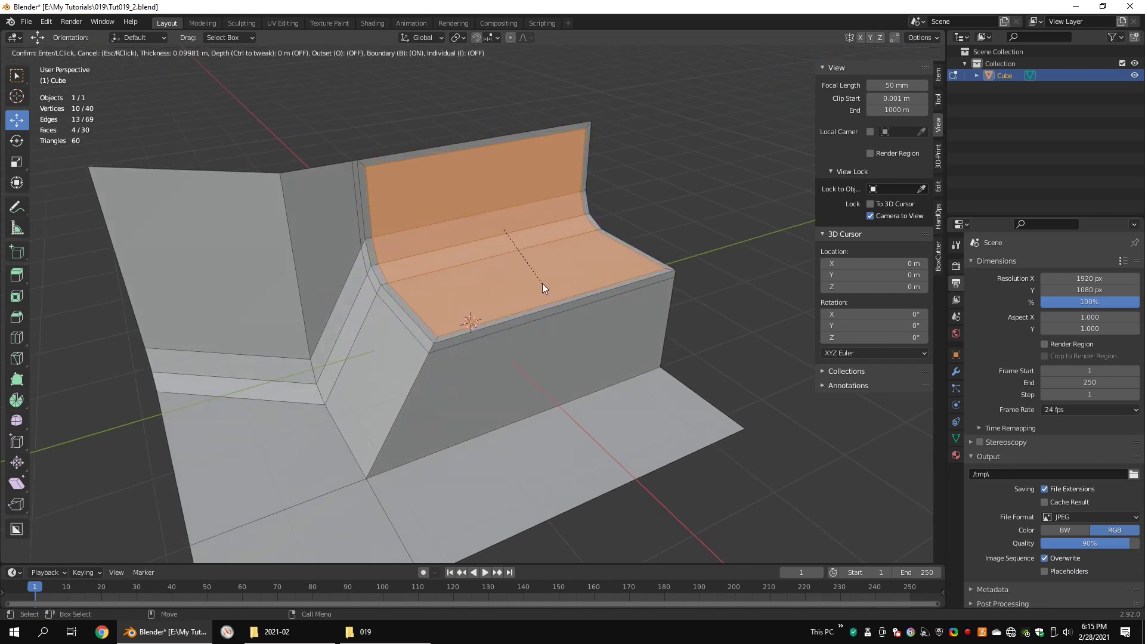
left_click(542, 284)
left_click(48, 552)
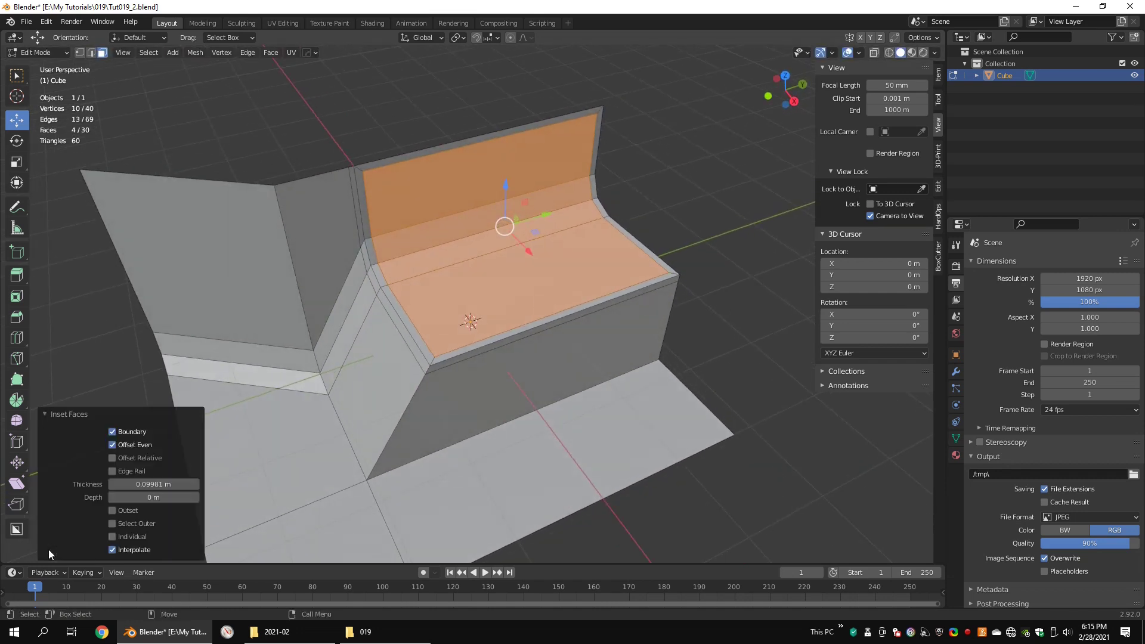
left_click(123, 431)
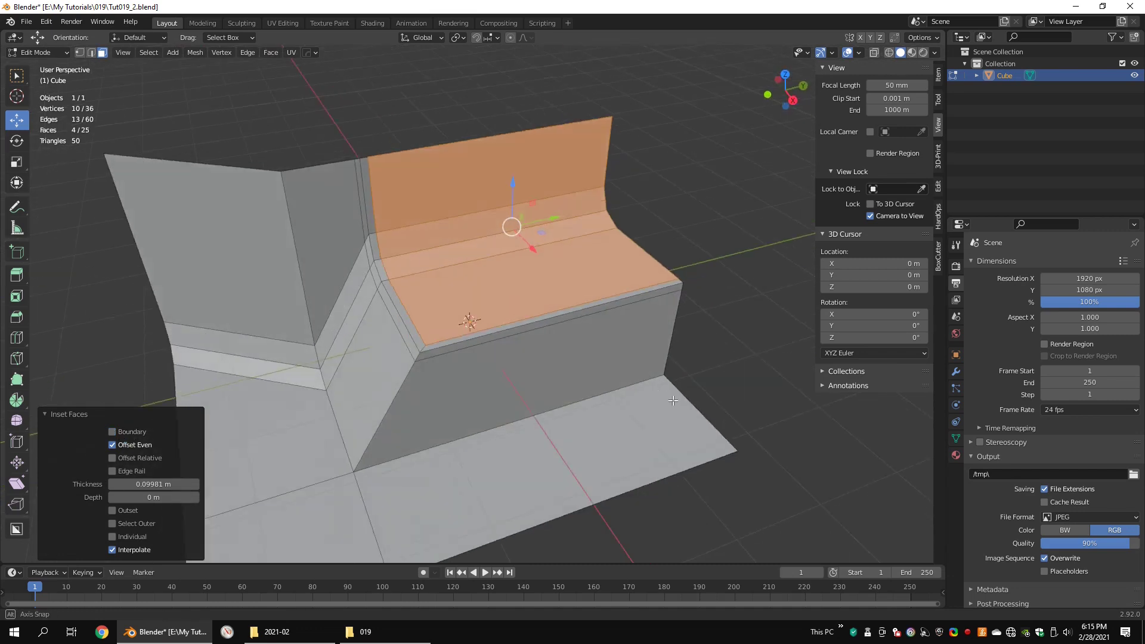
- Preview the ledge model at subdivision level 2 and set the level back to 0
key("Tab")
key("ctrl+2")
middle_click_drag(618, 340, 600, 356)
key("ctrl+0")
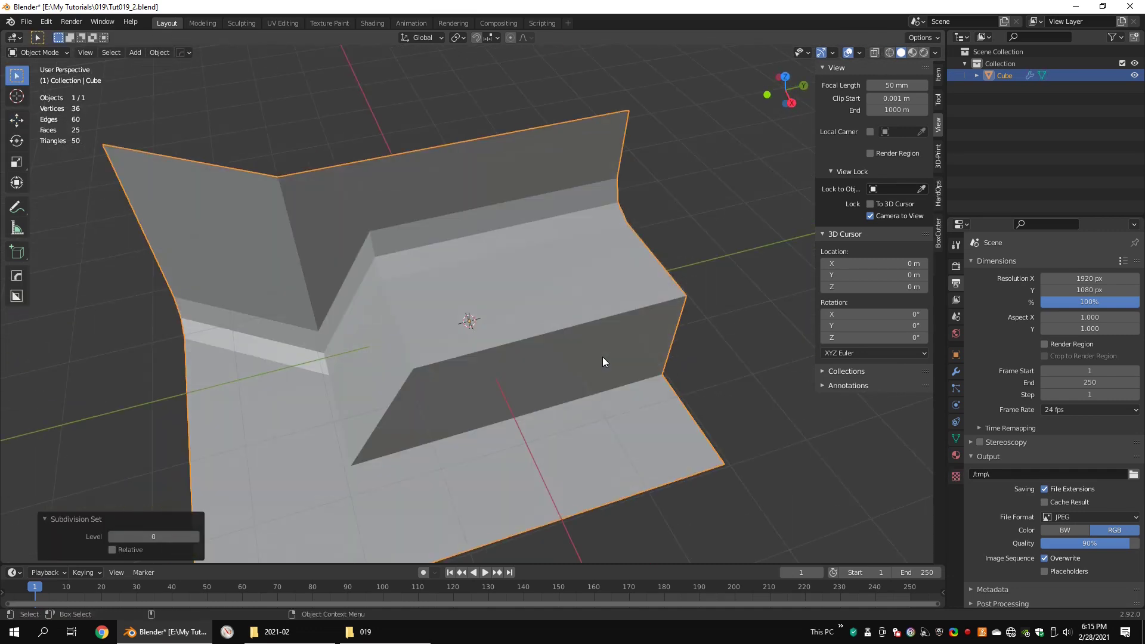
- Add a supporting edge loop just above the lower edge of the ledge's front wall, with a slide factor of 0.848
key("Tab")
mouse_move(467, 324)
middle_mouse_down()
mouse_move(475, 301)
mouse_move(486, 324)
middle_mouse_up()
scroll(274, 263, "up", 1)
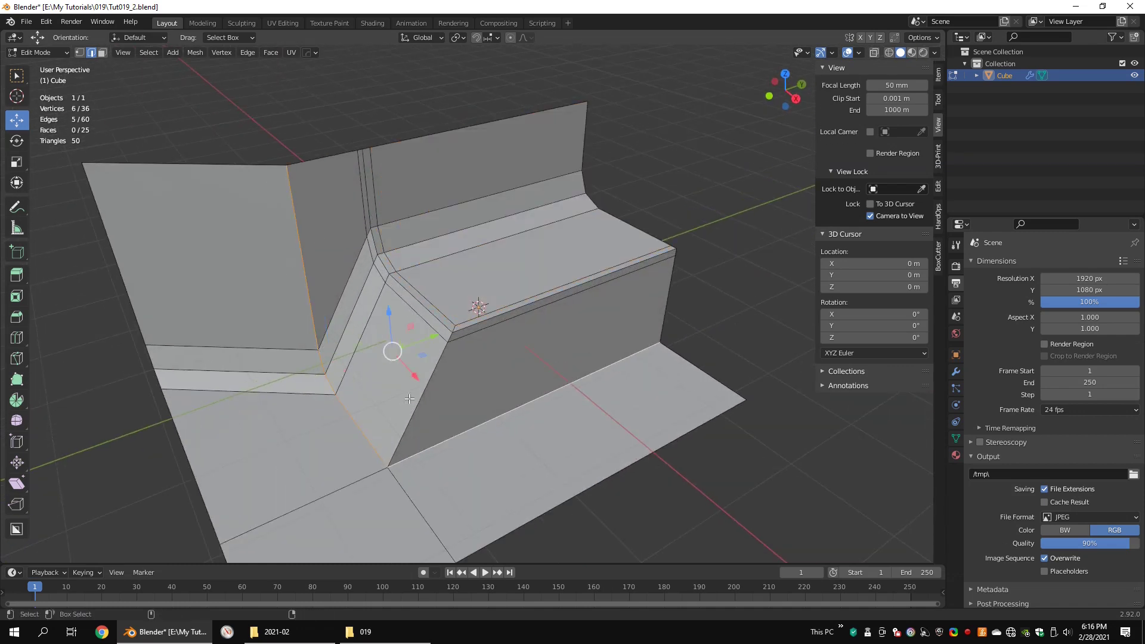
left_click(396, 455)
middle_click_drag(396, 456, 389, 382, "shift")
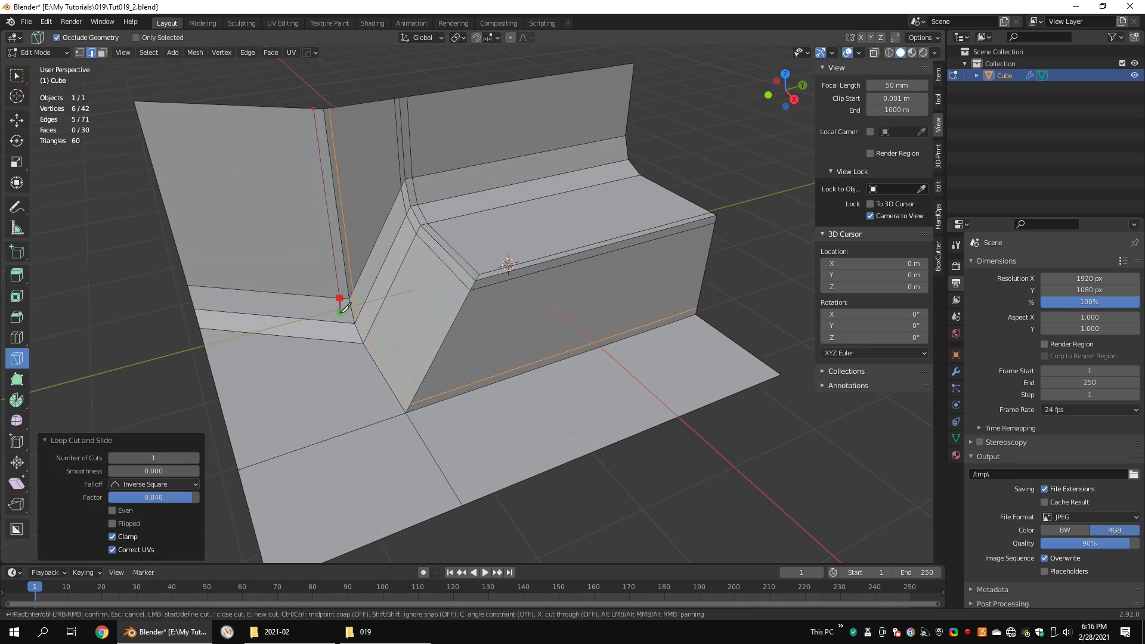
- Finish the Knife cut at the ledge's inner corner and merge the two neighbouring vertices at the ledge's foot corner At Last
key("Return")
scroll(429, 404, "up", 1)
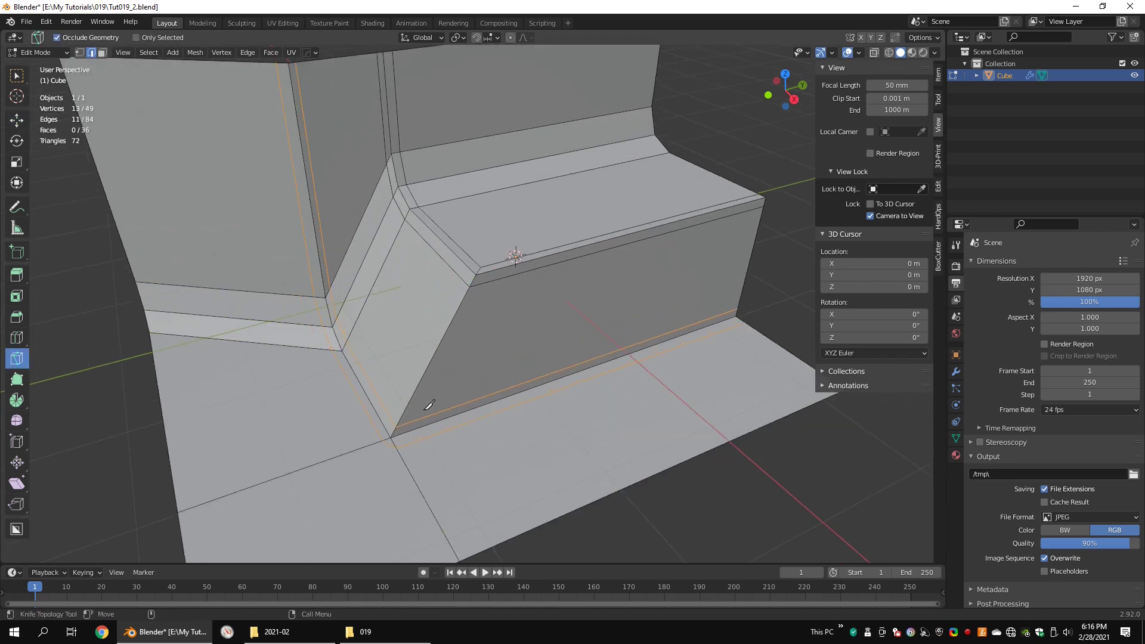
right_click(379, 445)
mouse_move(423, 563)
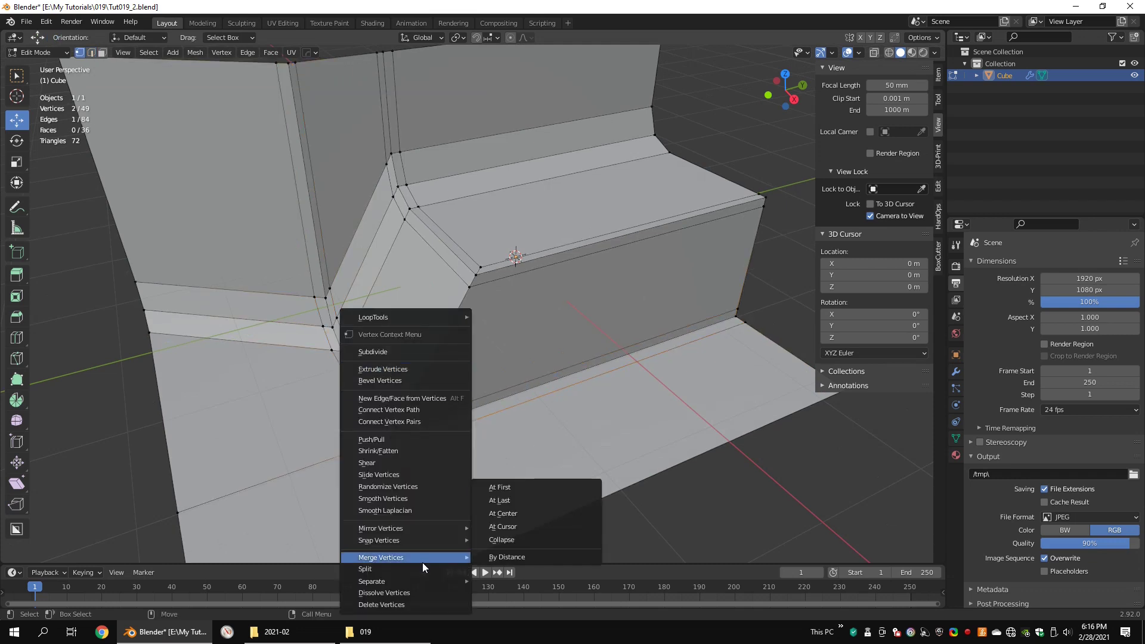
left_click(519, 500)
- Move the merged foot-corner vertex about 0.14 m and shift the matching vertex on the floor's front edge
middle_click_drag(398, 468, 417, 403, "shift")
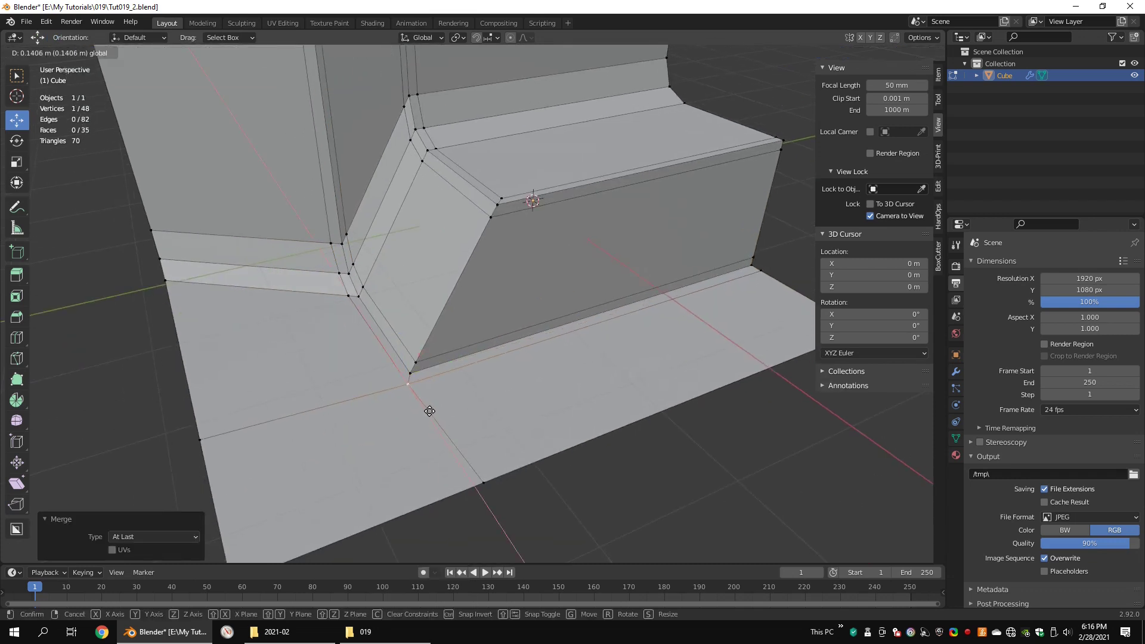
left_click_drag(429, 411, 430, 412)
left_click(483, 482)
left_click_drag(518, 471, 509, 474)
scroll(468, 426, "down", 1)
middle_click_drag(485, 363, 441, 450, "shift")
- Set the ledge model's subdivision level to 2 and add an edge loop across the ledge midway along its length
key("Tab")
key("ctrl+2")
key("Tab")
key("ctrl+r")
left_click(622, 293)
left_click(620, 298)
key("Tab")
middle_click_drag(600, 342, 652, 290)
- Set the Subdivision viewport level to 4 and add supporting edge loops near the model's outer borders, with slide factors of about 0.82 and 0.84
left_click(957, 371)
scroll(504, 253, "down", 3)
middle_click_drag(504, 253, 480, 253)
key("Tab")
left_click(271, 185)
key("ctrl+r")
left_click(363, 428)
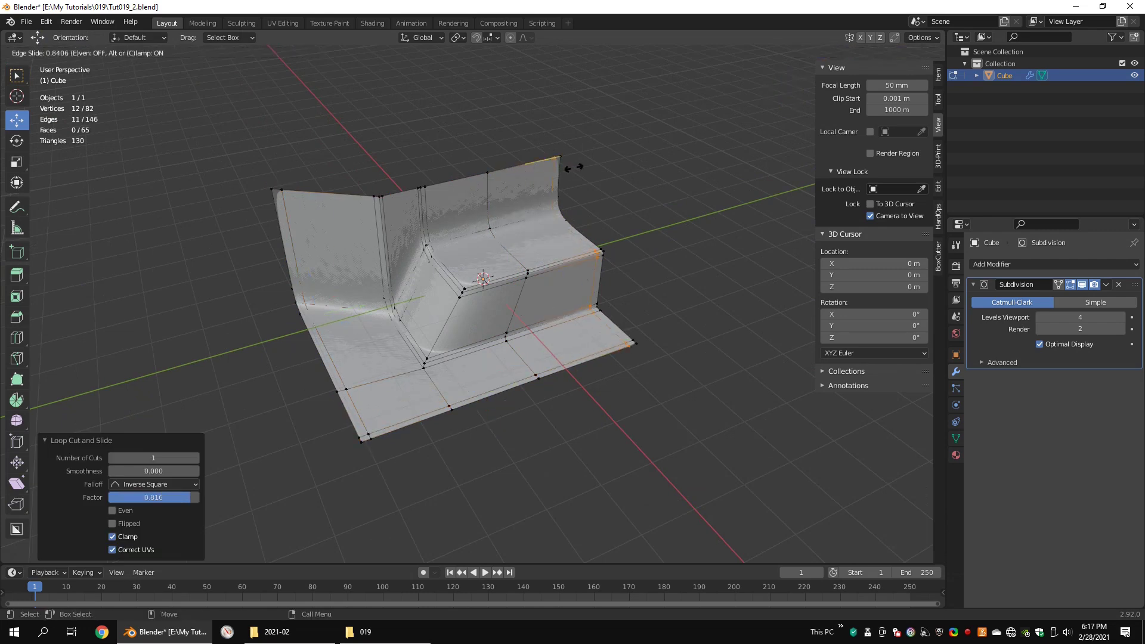
left_click(574, 144)
middle_click_drag(575, 145, 561, 239, "alt")
scroll(537, 245, "up", 3)
- Flatten the selection by scaling it to 0 along Z, and switch to editing the mesh of the slab Plane.001
key("s")
key("z")
key("0")
left_click(649, 274)
left_click_drag(356, 212, 355, 205)
left_click(574, 280)
scroll(575, 286, "down", 2)
key("Tab")
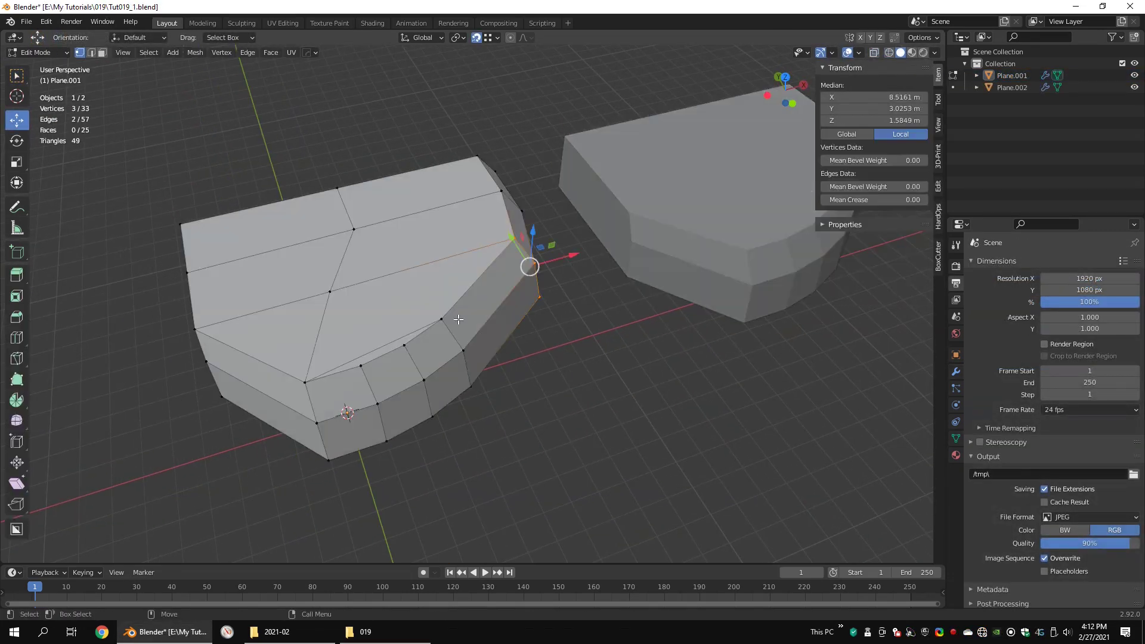
- Inset all the top faces of the slab Plane.001 by 0.2225 m with Boundary off
middle_click_drag(525, 280, 560, 308)
middle_click_drag(439, 406, 596, 322)
left_click(513, 288, "alt")
left_click(436, 359, "alt+shift")
middle_click_drag(435, 360, 499, 327)
key("3")
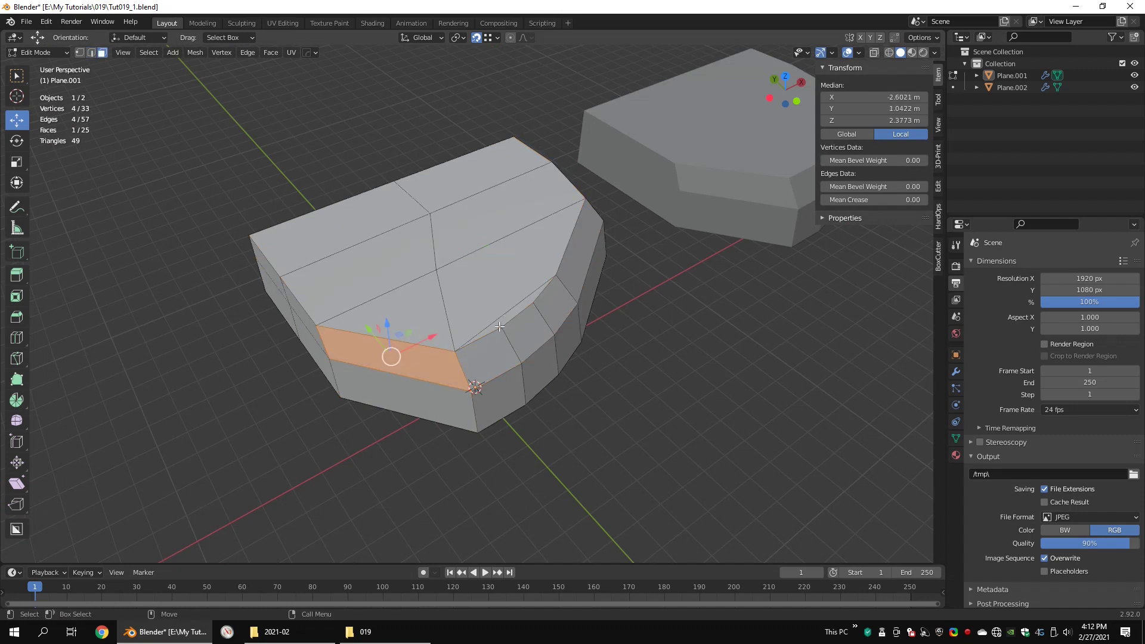
left_click_drag(450, 203, 412, 225, "shift")
middle_click_drag(476, 251, 453, 238)
scroll(596, 328, "up", 2)
right_click(620, 345)
left_click(577, 425)
left_click(576, 413)
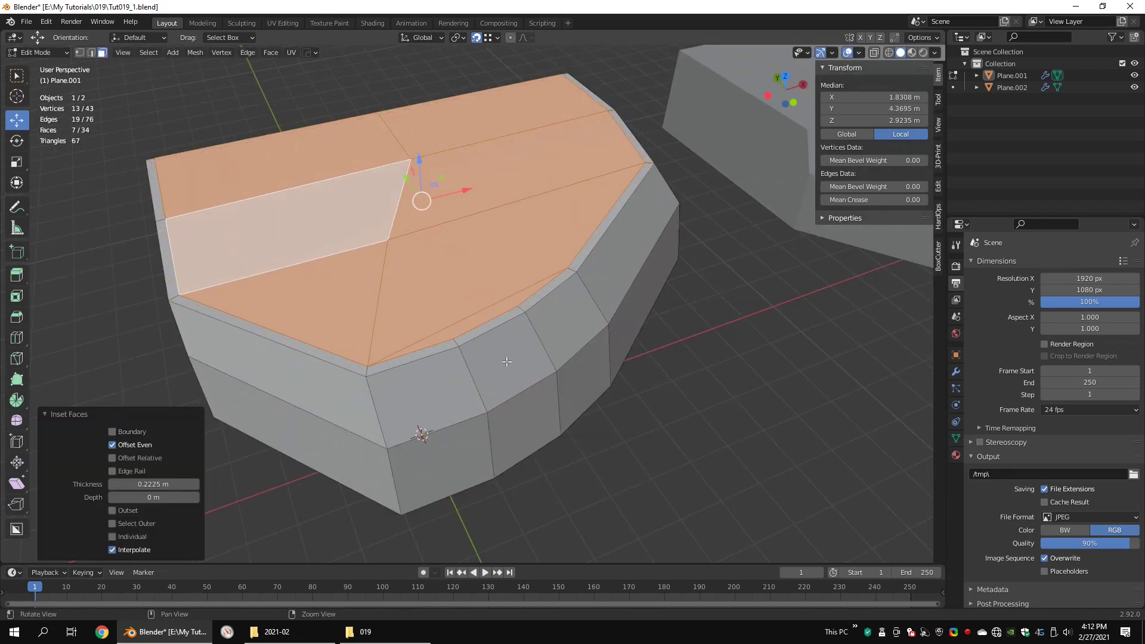
- Add supporting edge loops around the slab's wall, one below the top edge and one on each side of the middle bend
left_click(284, 134)
middle_click_drag(285, 133, 297, 270)
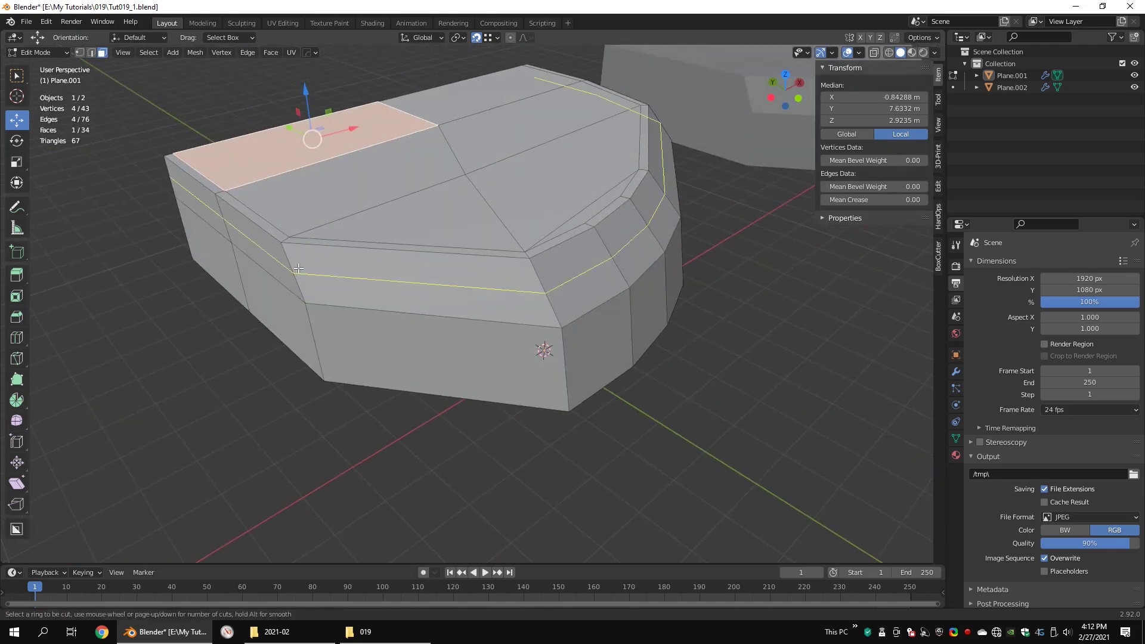
left_click(303, 246)
key("ctrl+r")
left_click(306, 272)
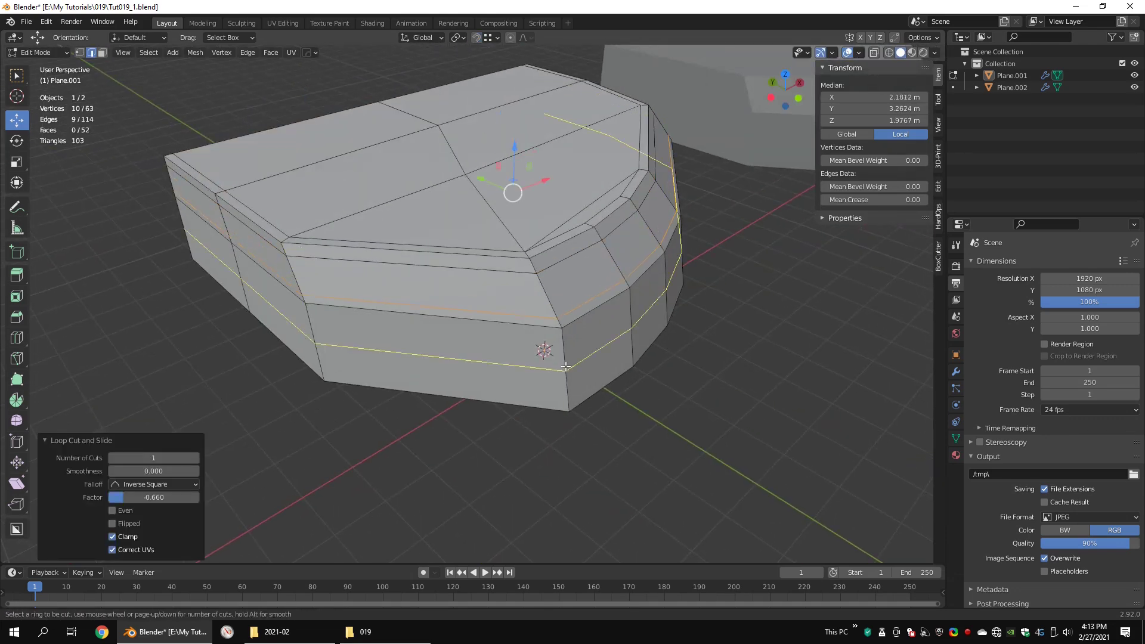
left_click(593, 328)
left_click(708, 381)
scroll(708, 380, "down", 2)
middle_click_drag(708, 380, 568, 305)
- Move the supporting loop below the slab's top edge closer to that edge with Edge Slide
left_click(566, 345, "alt")
scroll(631, 366, "up", 1)
right_click(685, 383)
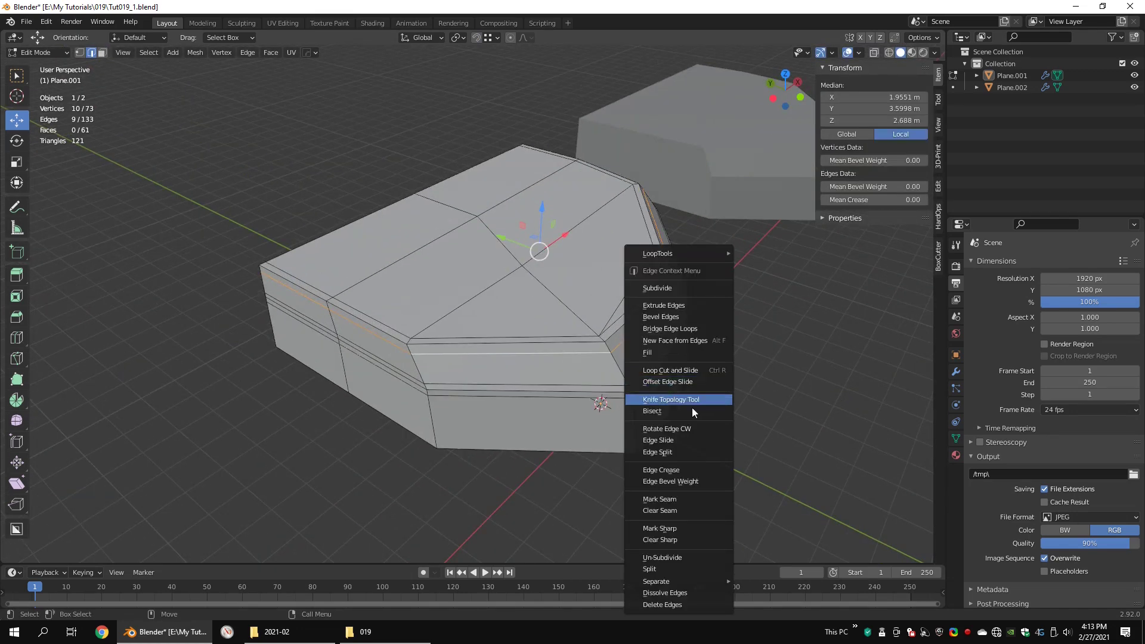
left_click(681, 441)
middle_click_drag(678, 428, 457, 282)
- Bevel the edge loop running over the slab's top and down its front corner, with 0.115 m width and 2 segments
middle_click_drag(472, 349, 484, 398)
left_click(558, 100, "alt+shift")
scroll(524, 239, "down", 2)
scroll(500, 286, "up", 3)
middle_click_drag(499, 286, 139, 311)
left_click(601, 211)
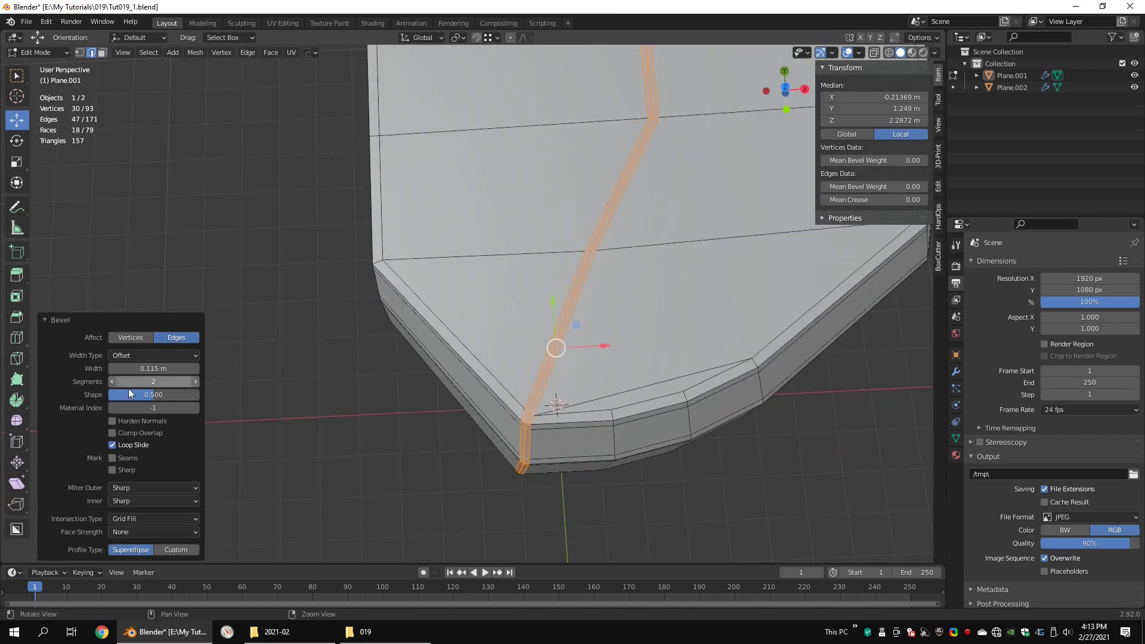
- Try bevelling a further edge loop that crosses the slab's top face and runs down the next corner
middle_click_drag(602, 334, 511, 296)
left_click(508, 273, "alt")
key("ctrl+b")
left_click(535, 258)
scroll(578, 359, "up", 5)
left_click(614, 348)
scroll(596, 346, "down", 3)
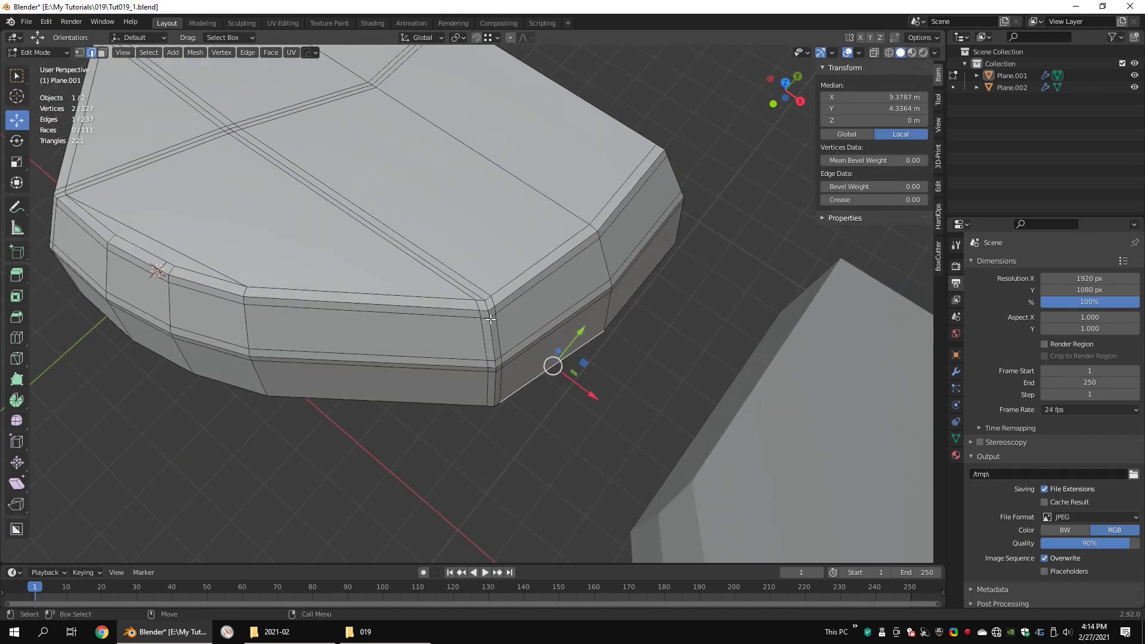
- Try bevelling the edge path that runs from the top face's centre down the slab's neighbouring corner
scroll(485, 381, "down", 5)
middle_click_drag(492, 328, 637, 307)
scroll(518, 334, "up", 2)
left_click_drag(486, 310, 391, 425)
scroll(547, 350, "up", 3)
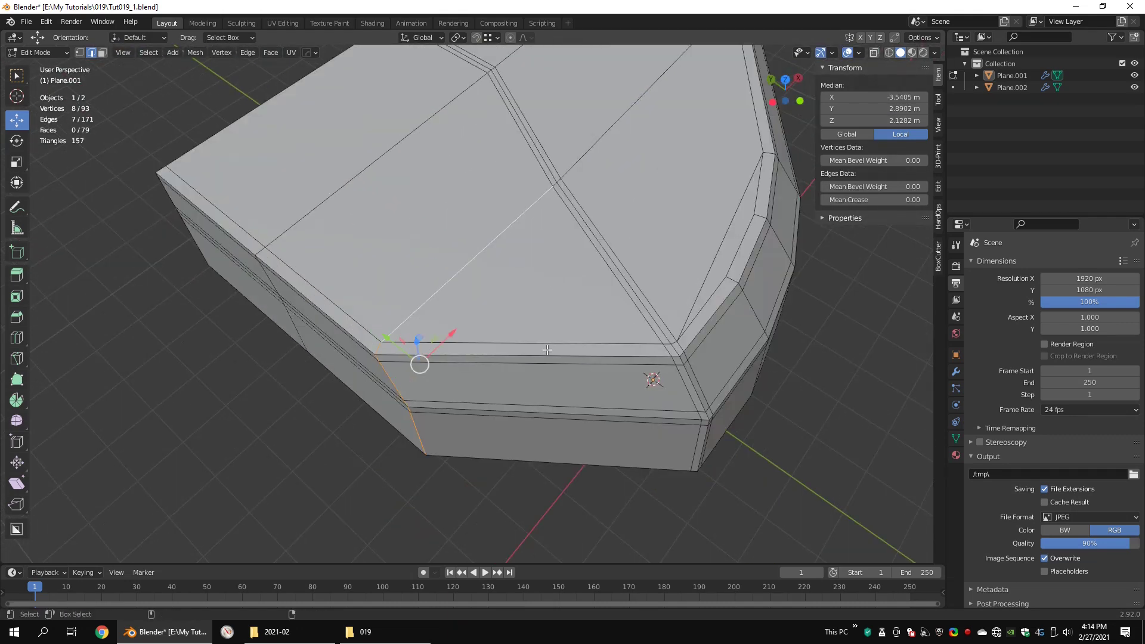
left_click(562, 363)
- Try merging the vertices At Last where the bevelled bands meet on the top face, and undo it
scroll(559, 209, "up", 4)
middle_click_drag(587, 206, 558, 220)
key("1")
left_click(558, 210)
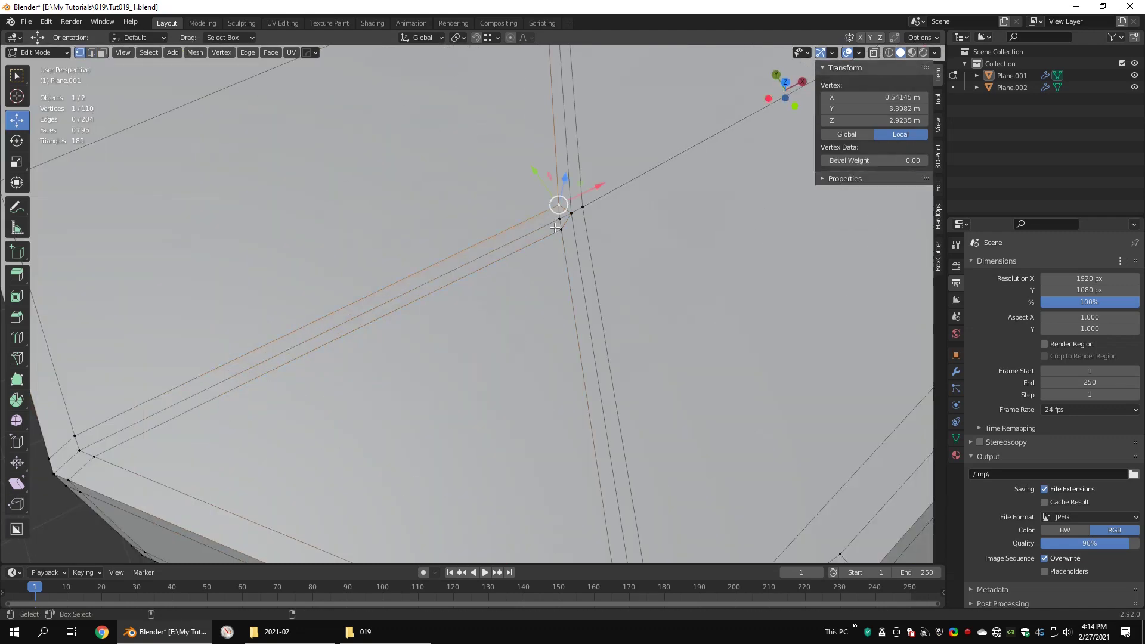
key("q")
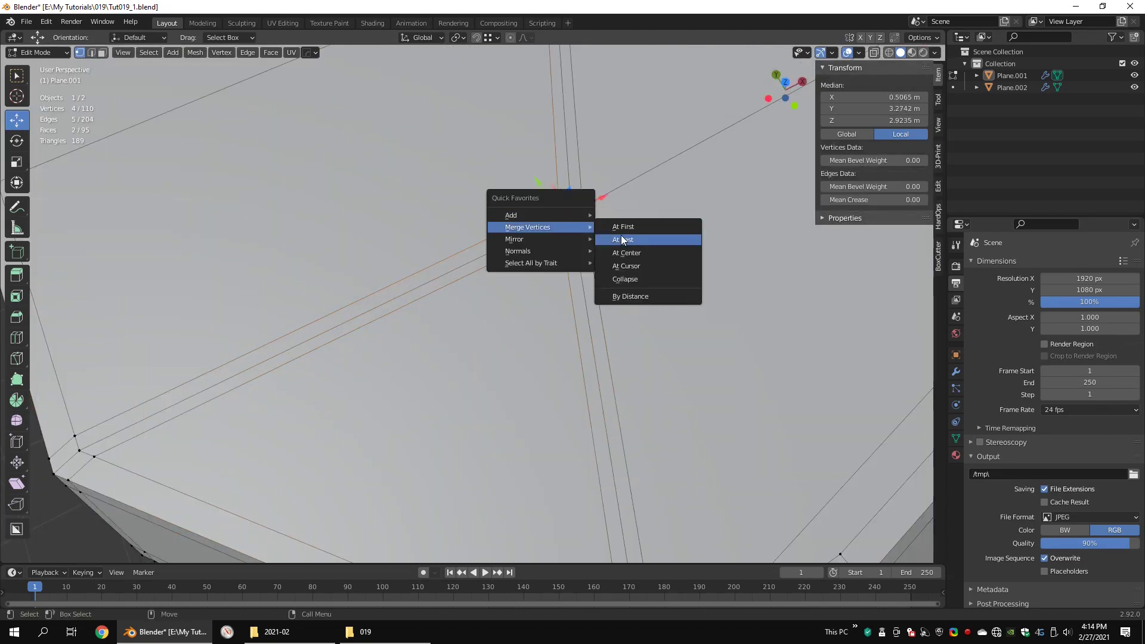
left_click(651, 238)
scroll(483, 296, "down", 5)
middle_click_drag(483, 297, 475, 338)
key("ctrl+z")
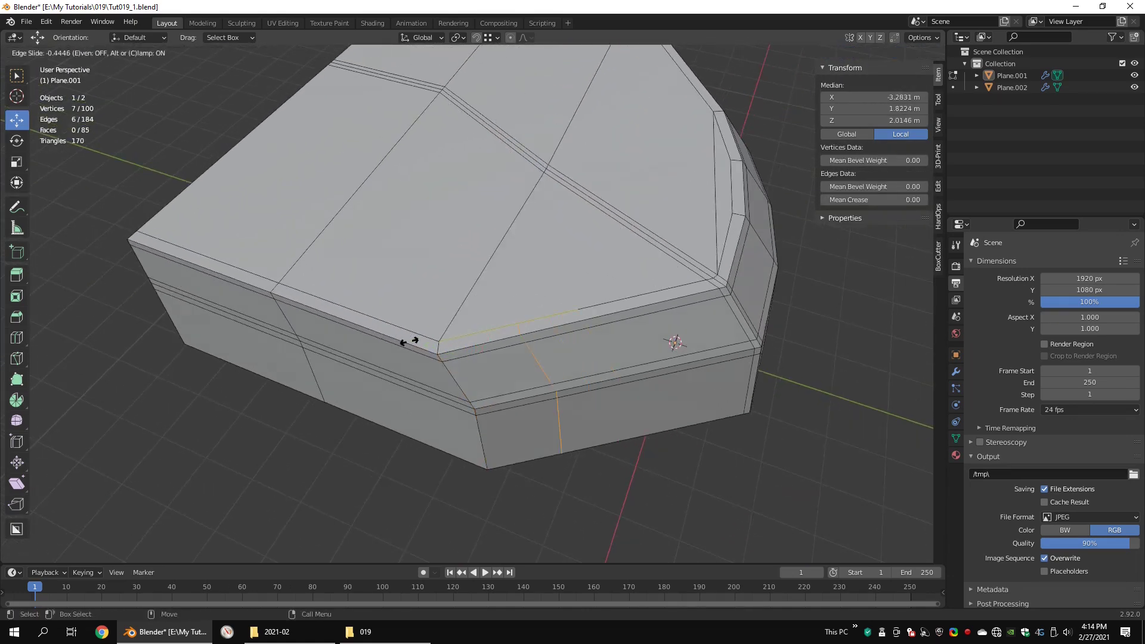
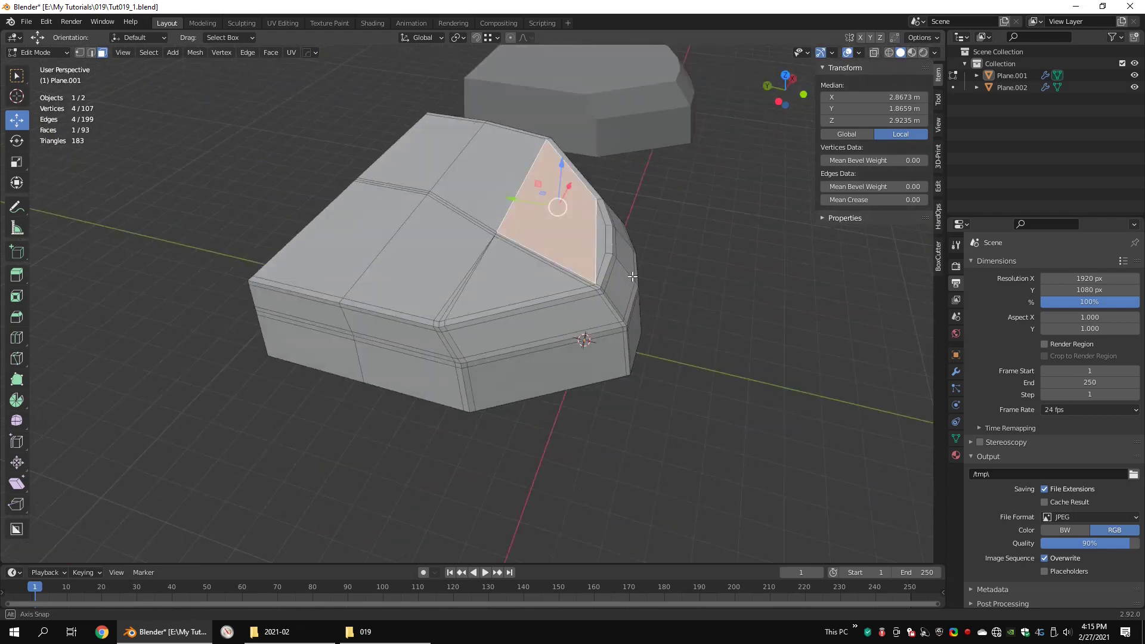
- Return Plane.001 to Object Mode and set its subdivision level to 0
left_click(630, 298)
key("Tab")
key("ctrl+0")
left_click(544, 275)
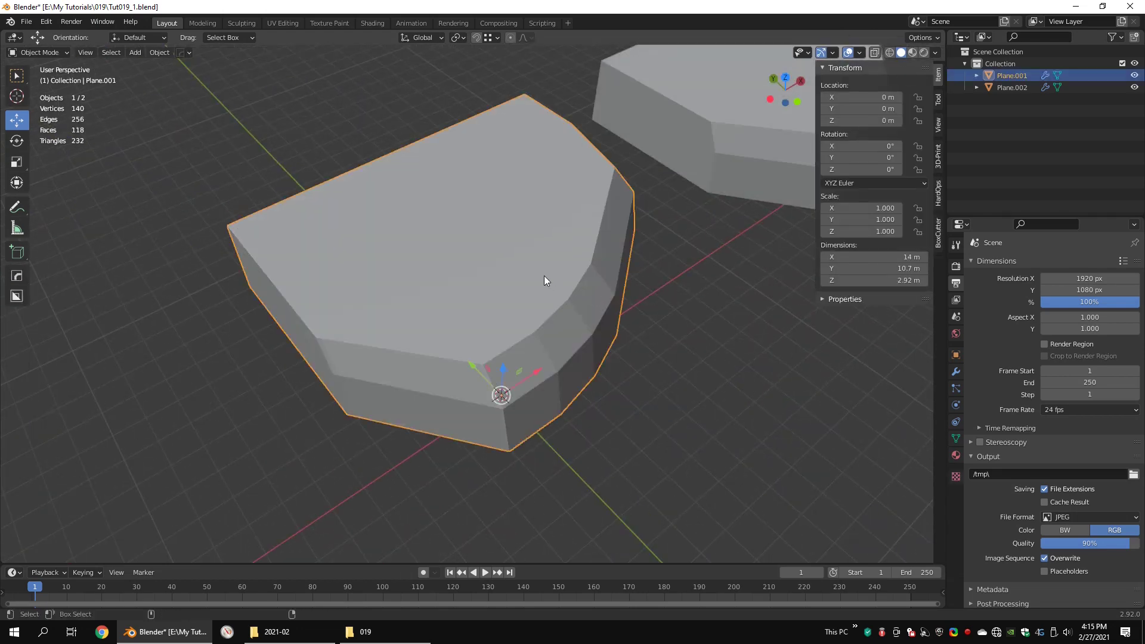
key("ctrl+0")
- Select the second slab Plane.002, set its subdivision level to 3 and switch to Edit Mode
left_click(609, 264)
key("ctrl+3")
key("Tab")
middle_click_drag(609, 263, 627, 252)
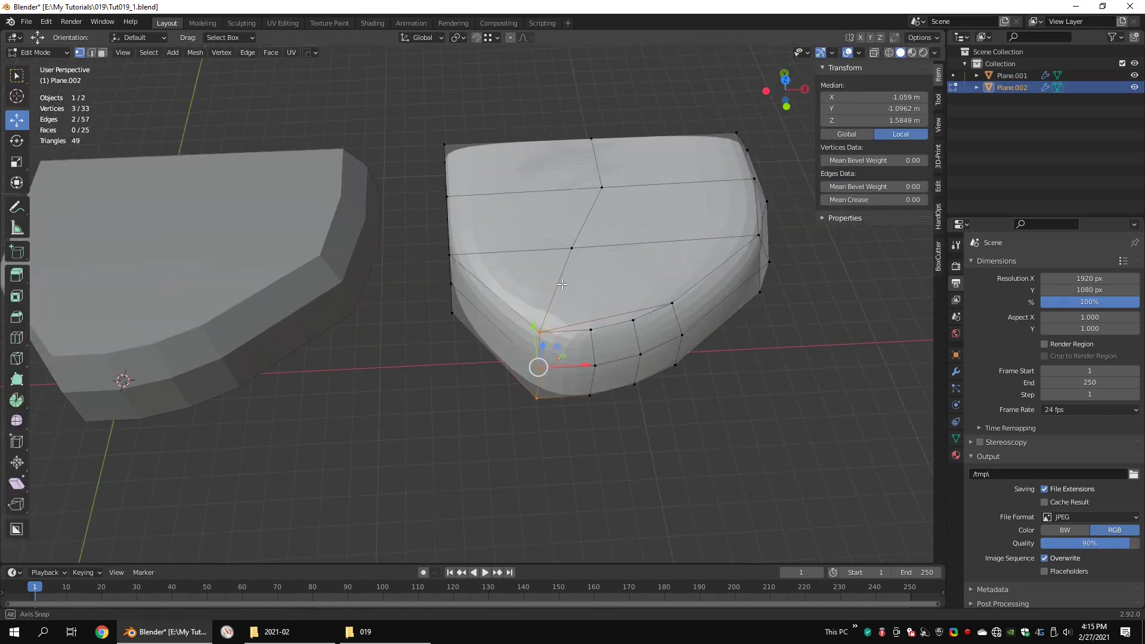
- Add supporting loops around Plane.002's wall, below the top edge and on both sides of the middle bend, with slide factors including -0.808 and about 0.75
scroll(632, 268, "up", 4)
key("ctrl+r")
left_click(672, 308)
left_click(678, 280)
key("ctrl+r")
left_click(674, 324)
left_click(675, 348)
key("ctrl+r")
left_click(683, 381)
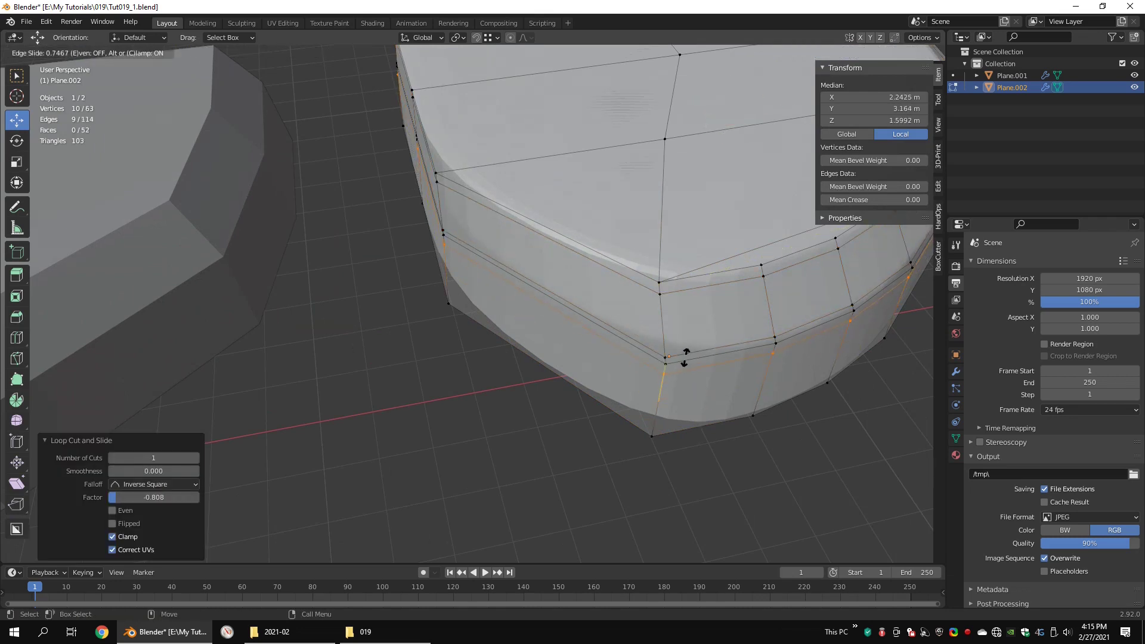
left_click(685, 355)
- Inset all the top faces of Plane.002 by 0.1764 m with Boundary off
key("3")
left_click(601, 311)
right_click(734, 345)
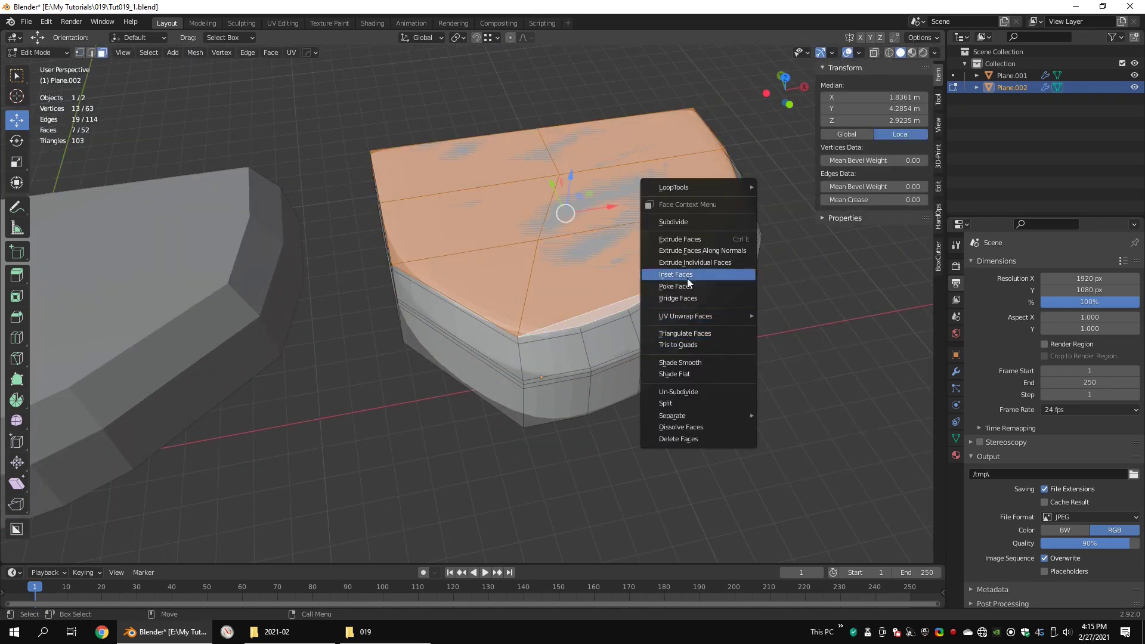
left_click(689, 281)
left_click(695, 285)
scroll(695, 285, "up", 1)
middle_click_drag(696, 285, 755, 255, "shift")
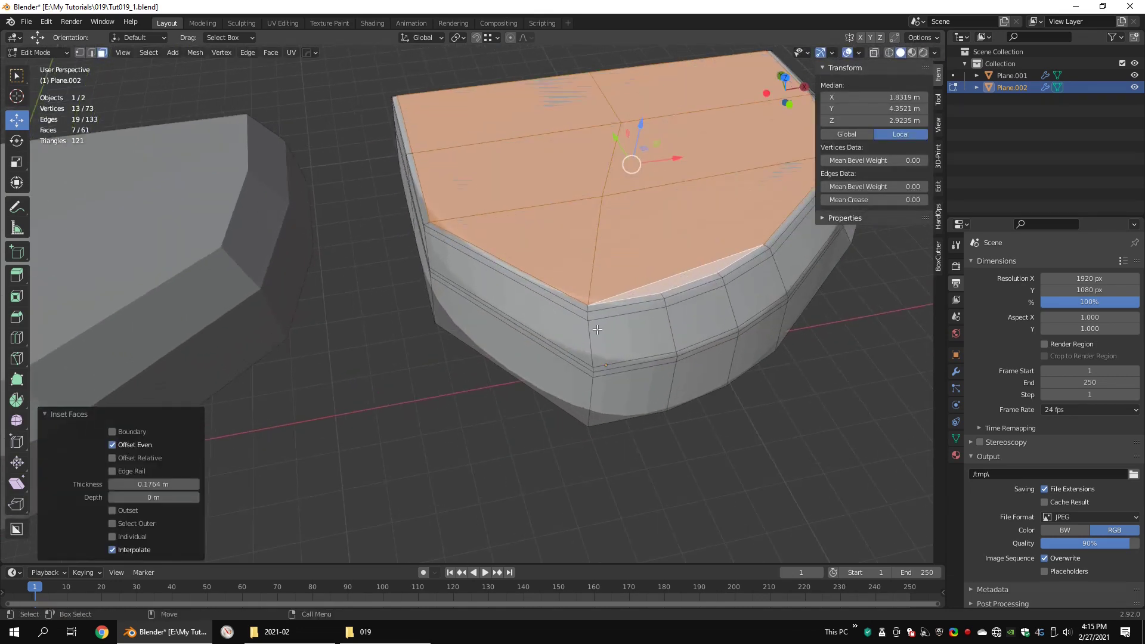
- Add a supporting edge loop beside Plane.002's front corner edge on the curved side, with a slide factor of -0.749
scroll(755, 255, "up", 1)
key("1")
left_click(628, 348, "alt")
key("2")
middle_click_drag(659, 331, 604, 343, "shift")
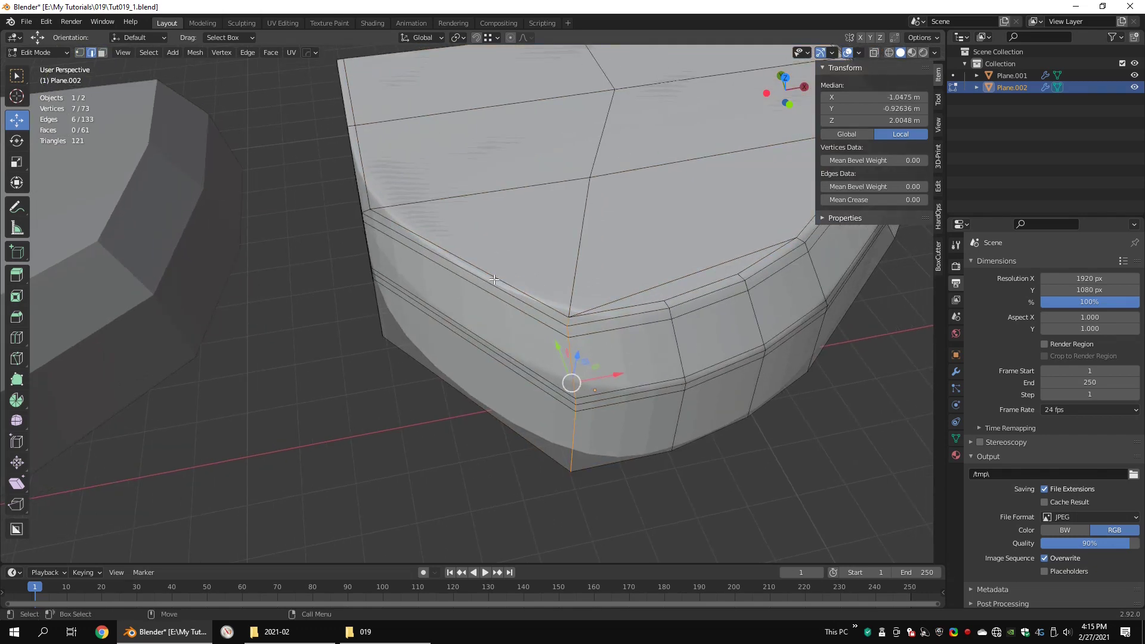
middle_click_drag(494, 279, 554, 304)
scroll(555, 304, "up", 3)
middle_click_drag(554, 304, 484, 303)
scroll(513, 298, "down", 2)
key("ctrl+r")
left_click(483, 304)
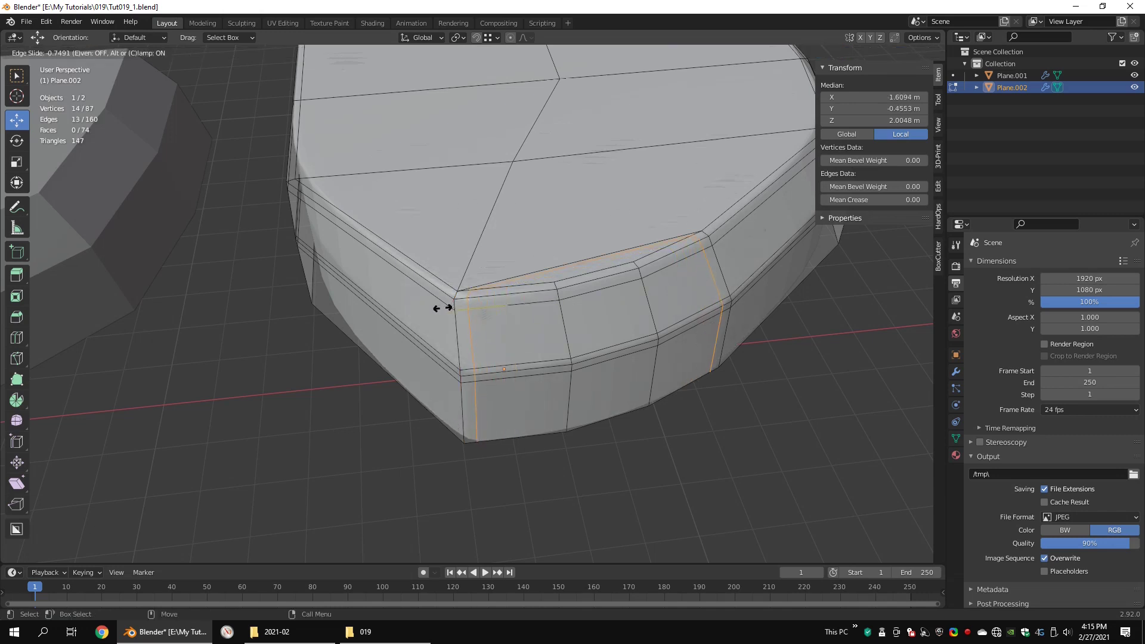
left_click(442, 308)
- Delete the large top face bordering the slab's curved front wall
scroll(674, 267, "up", 3)
middle_click_drag(618, 254, 646, 305)
key("3")
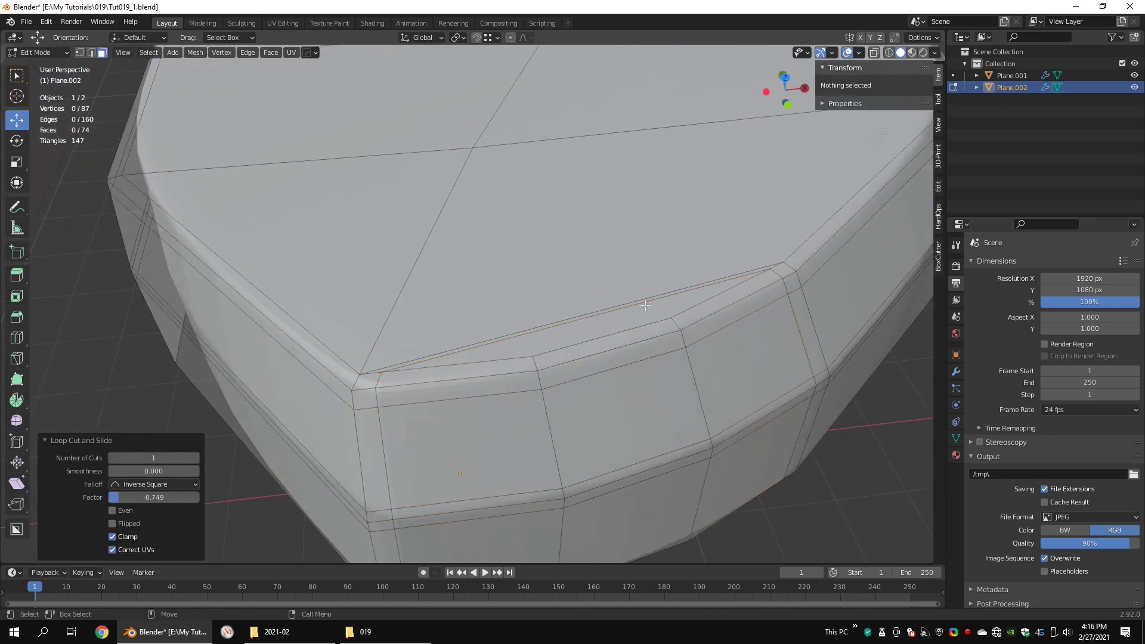
left_click(635, 239)
key("x")
left_click(596, 162)
- Delete the thin strip face between the opening and the slab's curved front edge
key("2")
left_click(796, 353, "alt")
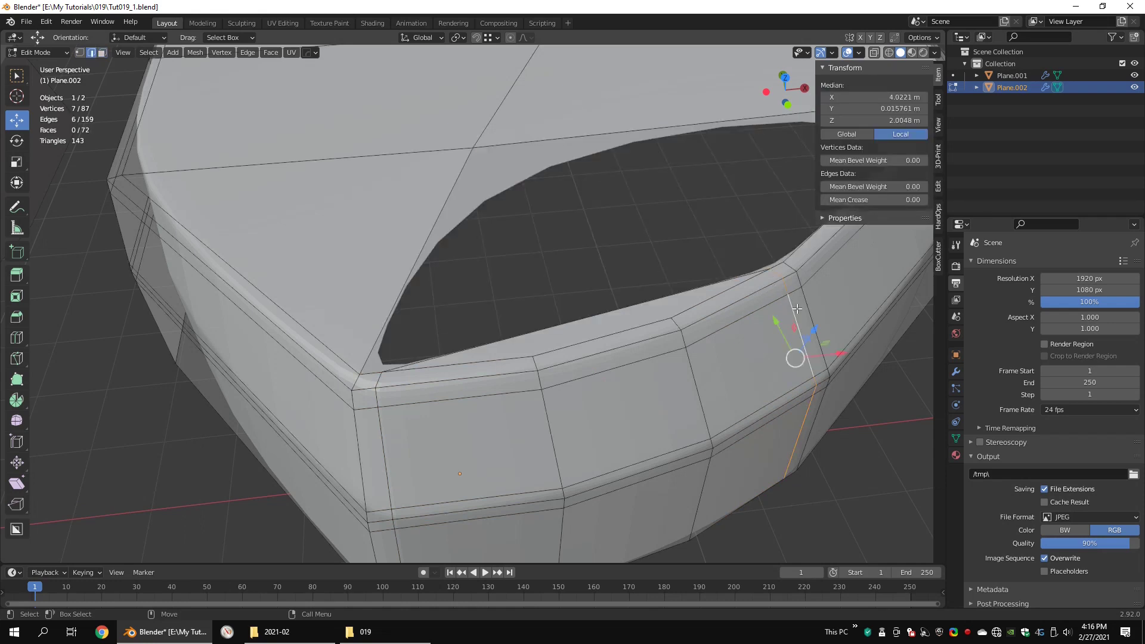
key("x")
key("3")
left_click(609, 326)
key("x")
left_click(613, 329)
- Fill a narrow triangular face between the front corner and the inner top vertex at the side of the opening
key("2")
left_click(792, 335, "alt")
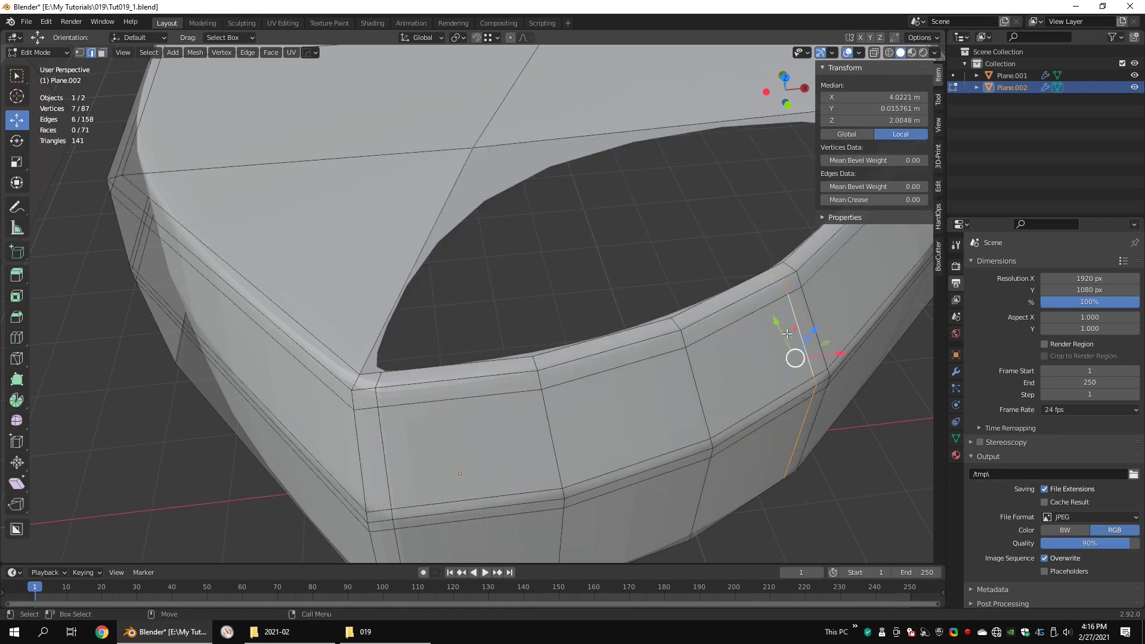
key("x")
left_click(426, 247, "shift")
key("f")
scroll(475, 332, "down", 1)
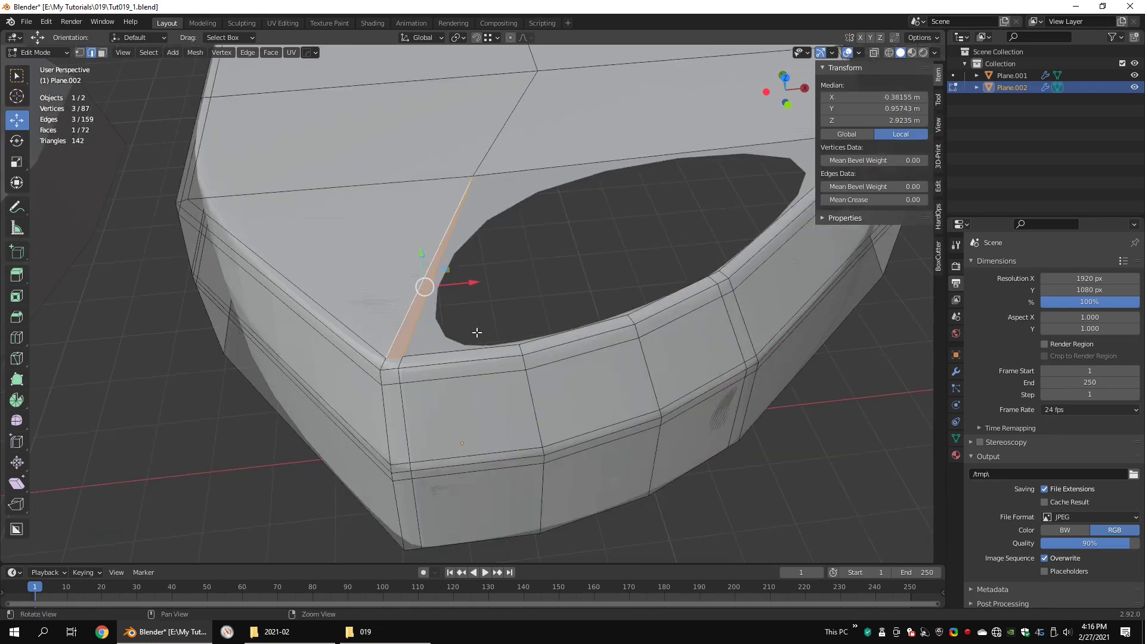
- Add a supporting edge loop on the straight-wall side of the front corner, with a slide factor of about 0.917
middle_click_drag(475, 332, 517, 336)
key("ctrl+r")
left_click(450, 365)
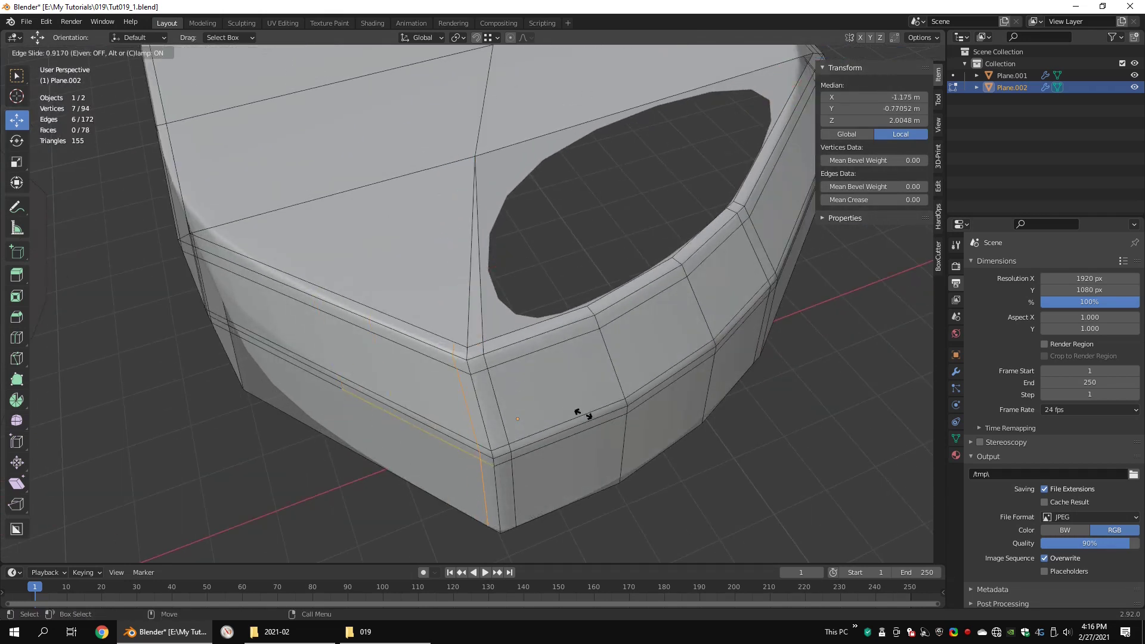
left_click(577, 413)
- Cut a Knife edge across the top face from the upper end of the new corner loop to the inner top vertex
left_click(475, 156)
right_click(476, 157)
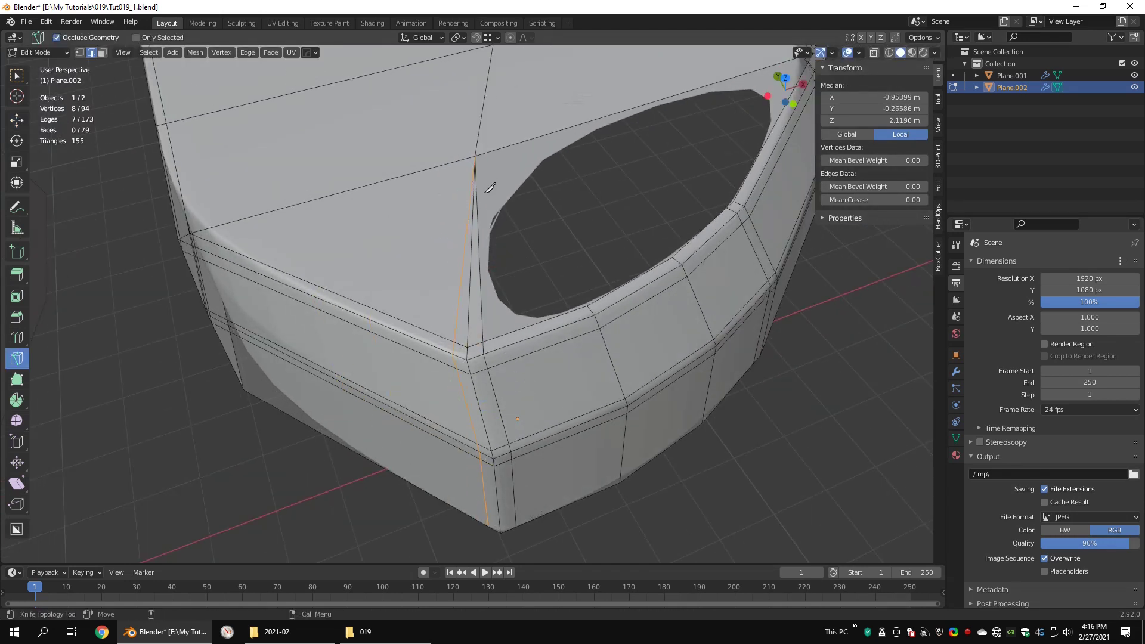
key("w")
key("3")
middle_click_drag(741, 180, 638, 238, "alt")
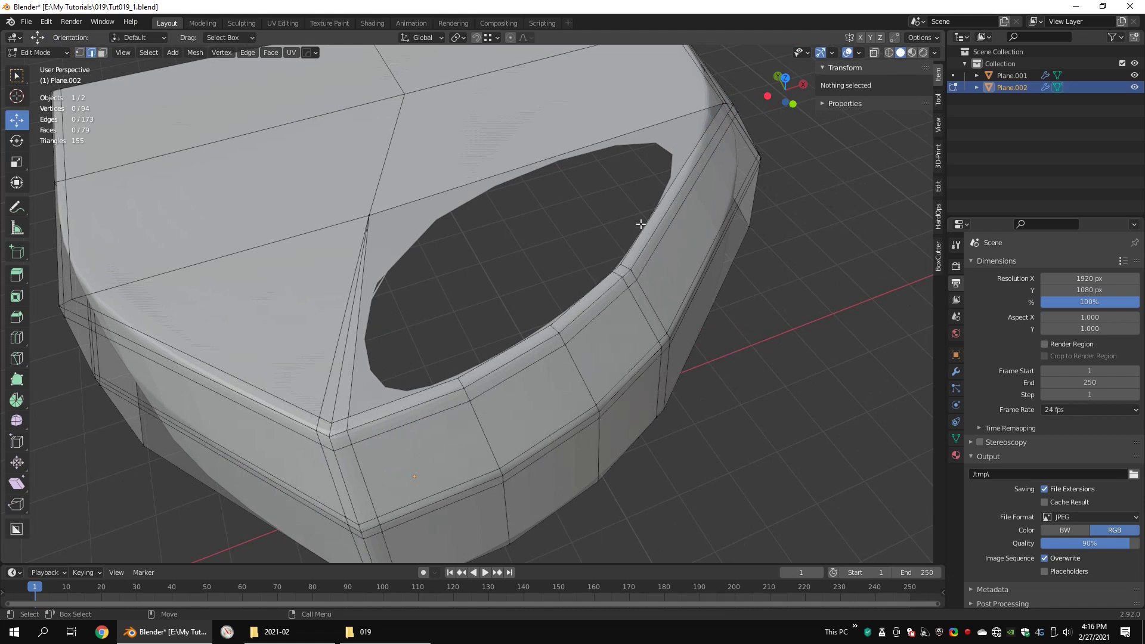
- Fill the opening between the inner top vertex and the curved front rim with new faces
left_click(642, 223)
left_click(587, 156, "shift")
key("f")
key("f")
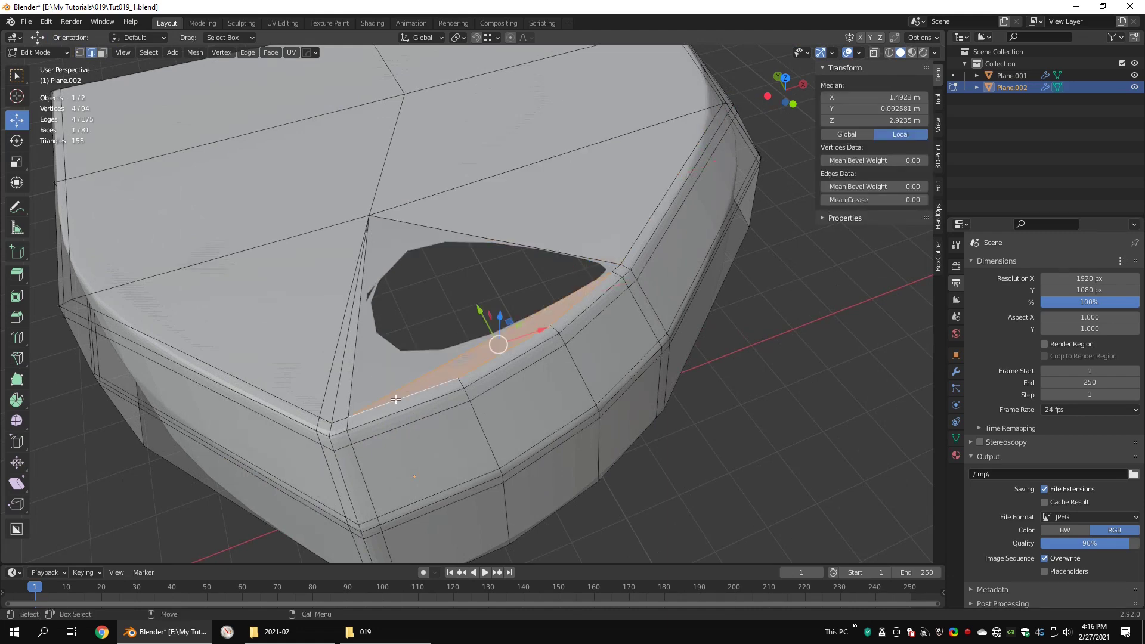
key("f")
left_click(582, 298)
- Merge the extra top vertices of the front corner's supporting loops into a single vertex at the corner
middle_click_drag(578, 298, 649, 221, "alt")
left_click_drag(596, 286, 551, 298, "alt")
middle_click_drag(552, 301, 527, 322, "alt")
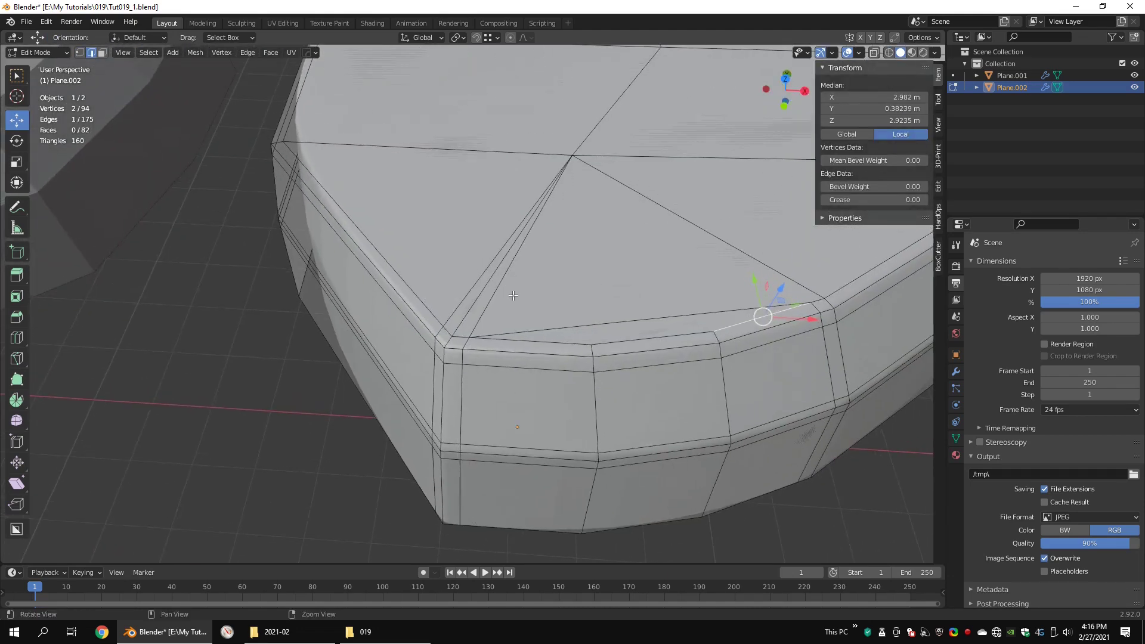
left_click_drag(526, 328, 514, 311, "alt")
right_click_drag(513, 312, 503, 310, "alt")
key("1")
left_click(514, 300)
left_click_drag(515, 301, 537, 328, "alt")
left_click(543, 316, "shift")
key("m")
left_click(560, 315)
left_click(571, 313)
left_click(543, 316, "shift")
key("m")
left_click(543, 318)
- Convert the small triangles at the front corner into a quad with Tris to Quads and select the corner's vertical supporting loop
key("3")
left_click(539, 329)
right_click(626, 316)
left_click(624, 388)
scroll(561, 339, "down", 1)
key("1")
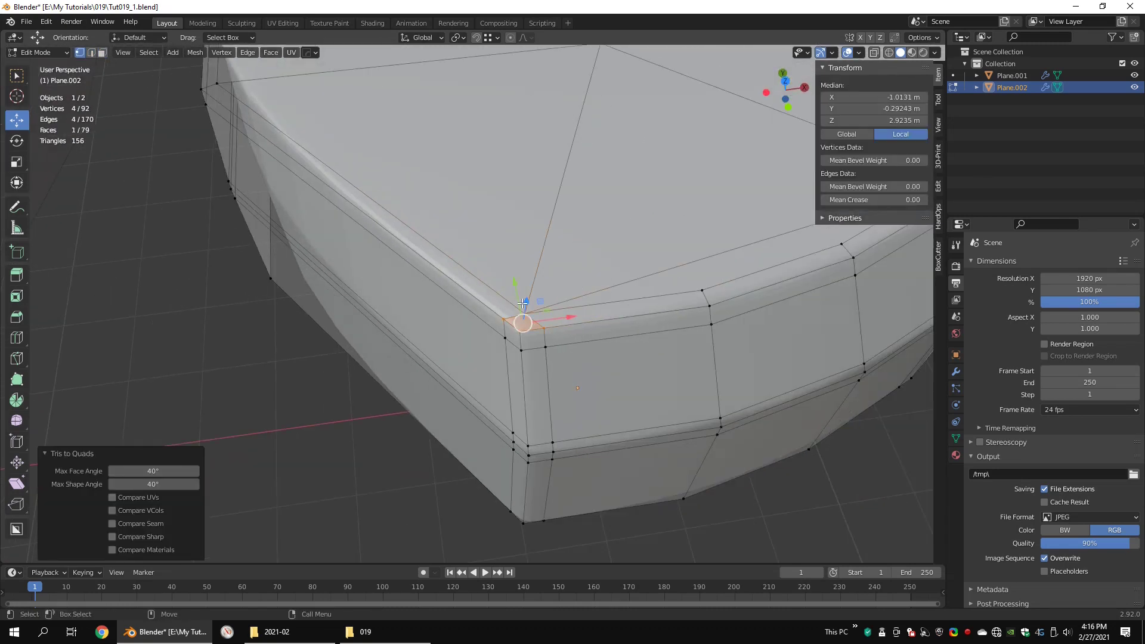
left_click(639, 415)
key("2")
left_click(507, 332, "alt")
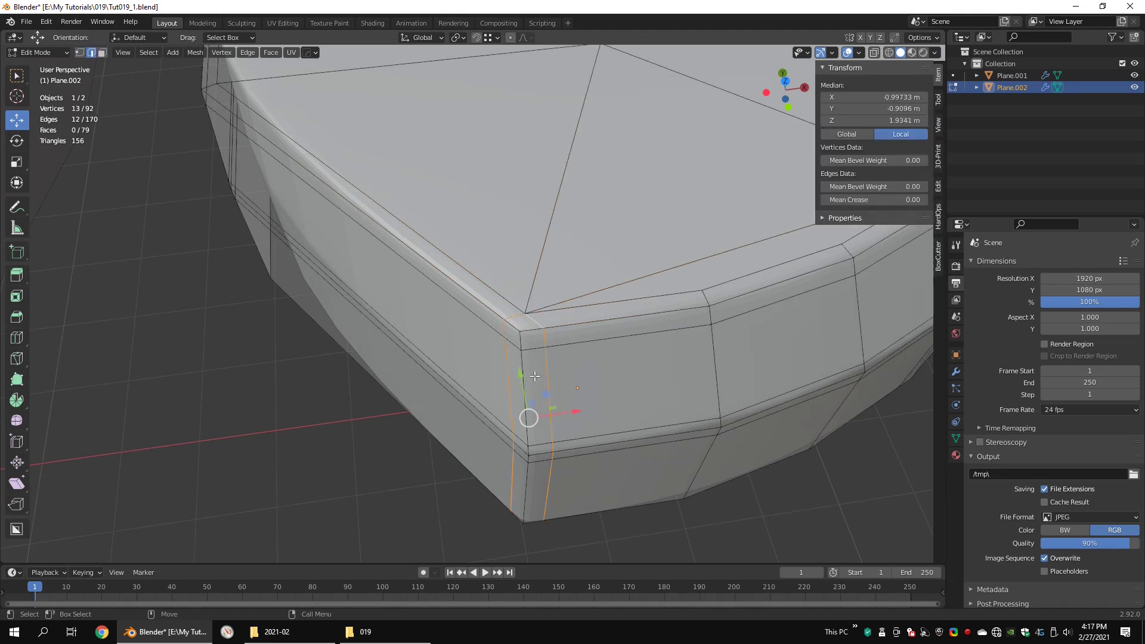
scroll(527, 371, "down", 2)
middle_click_drag(739, 349, 618, 388, "shift")
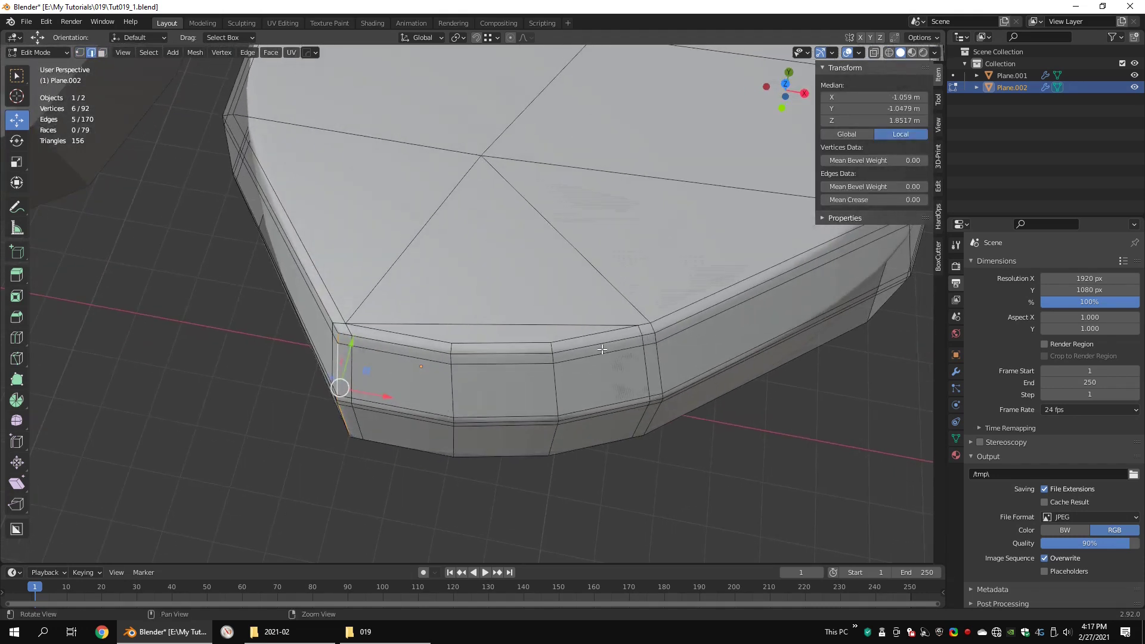
- Merge the two neighbouring top vertices where the diagonal edge from the inner top vertex meets the curved rim
scroll(623, 382, "up", 1)
key("1")
left_click(680, 330)
left_click(698, 328, "shift")
key("q")
mouse_move(706, 323)
left_click(741, 336)
- Delete the redundant vertical supporting loop below the merged rim vertex and check the adjacent rim faces
key("2")
left_click(691, 394, "alt")
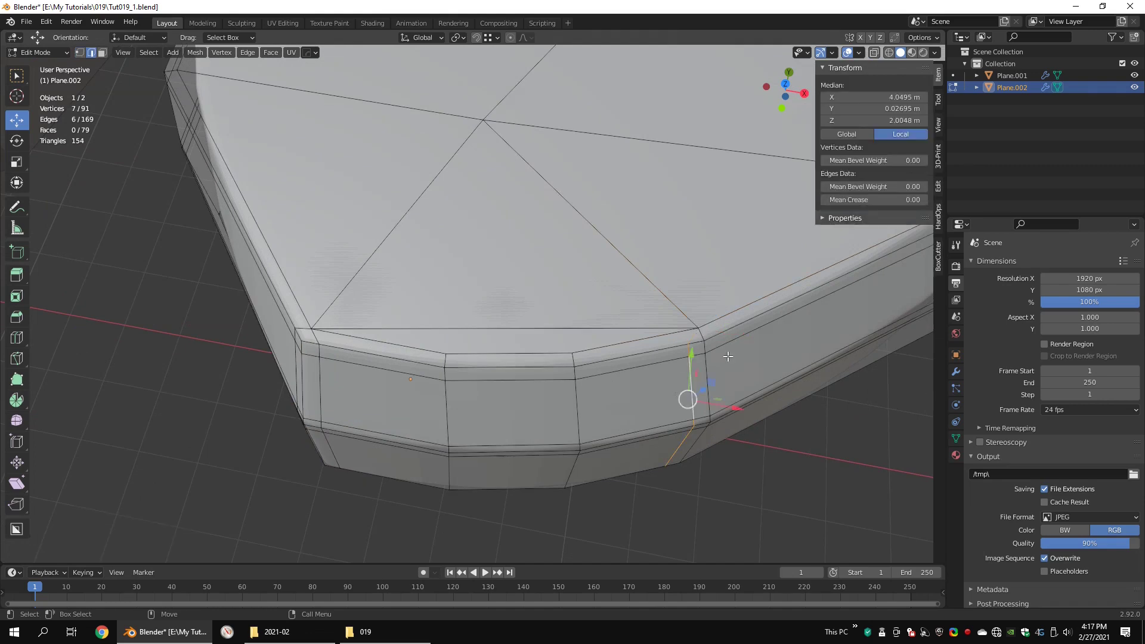
key("x")
left_click(706, 469)
key("3")
left_click(681, 340)
left_click(626, 346, "shift")
right_click(686, 351)
left_click(695, 353)
left_click(774, 386)
scroll(769, 384, "down", 2)
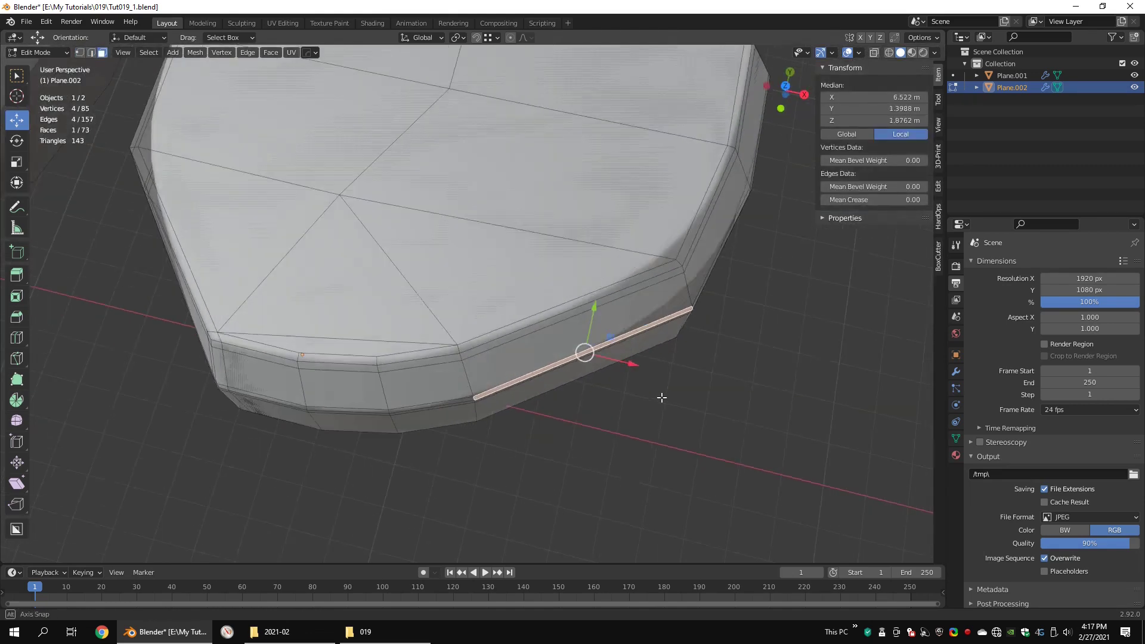
- Add supporting edge loops on both sides of the corner between the angled and straight walls, with slide factors of about -0.92 and 0.904
middle_click_drag(662, 395, 434, 338)
key("ctrl+r")
left_click(482, 350)
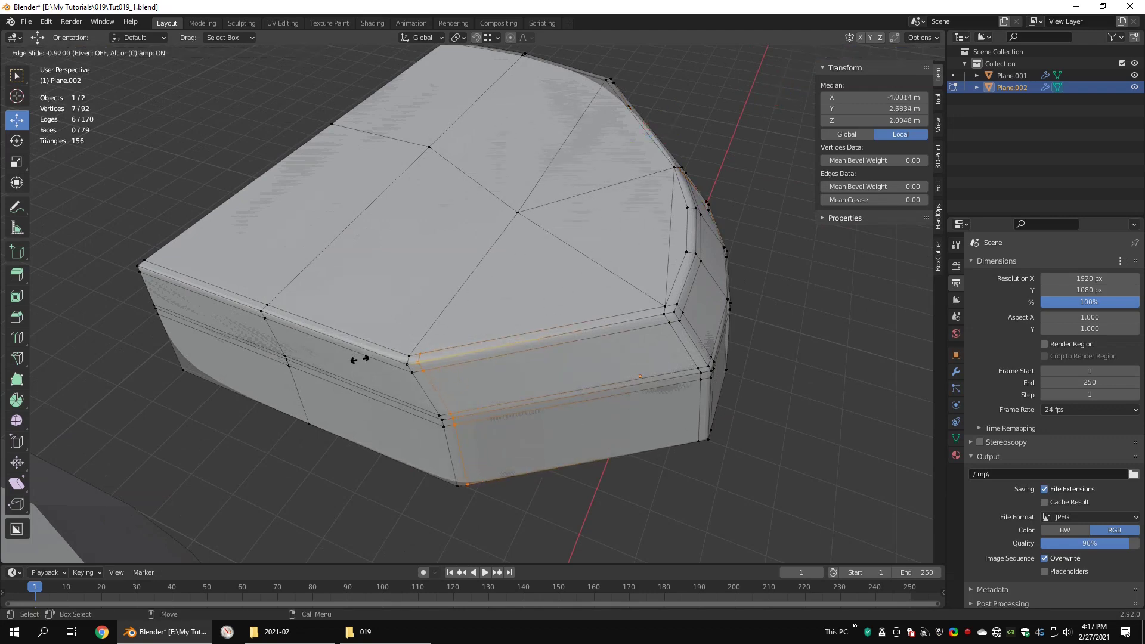
left_click(359, 358)
key("ctrl+r")
left_click(361, 360)
left_click(434, 385)
- Connect the new cross loop on the top face to the neighbouring inner top vertex with an edge
middle_click_drag(434, 385, 440, 310)
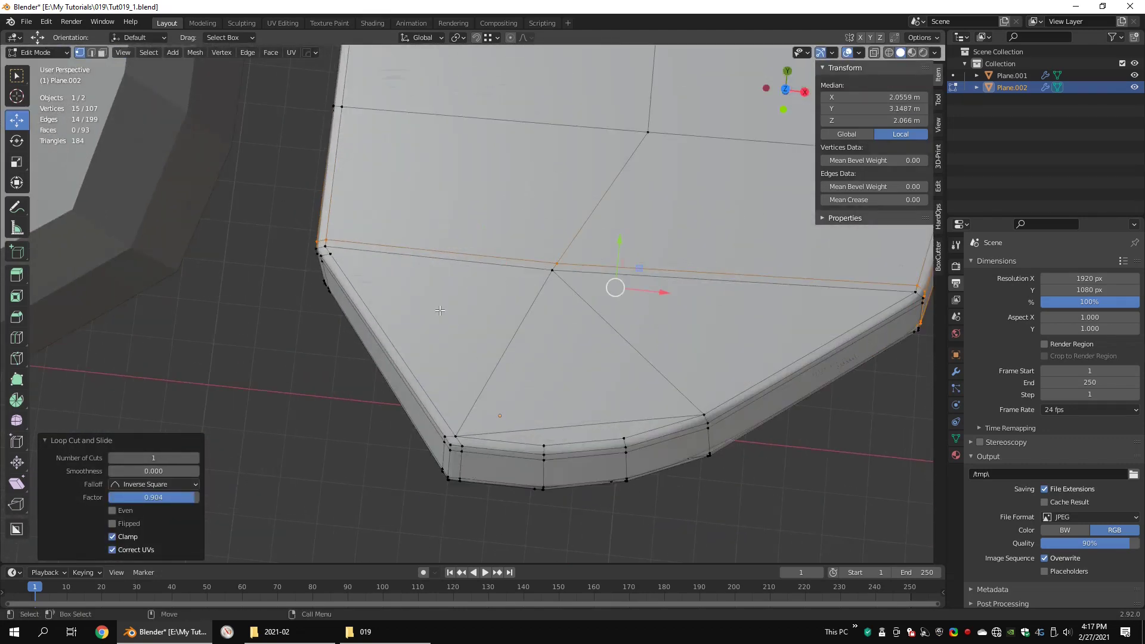
double_click(552, 271)
key("w")
- Leave mesh editing and set the other slab's subdivision level to 2, then reselect the edited slab
middle_click_drag(563, 270, 470, 280, "alt")
left_click_drag(584, 334, 536, 348, "alt")
key("4")
right_click_drag(536, 347, 473, 303, "alt")
left_click_drag(473, 302, 517, 323, "alt")
left_click(287, 210)
key("ctrl+2")
left_click(476, 310)
- Examine the edited slab's edge flow in wireframe and solid shading from several angles
key("2")
key("shift+z")
right_click_drag(496, 322, 621, 350, "alt")
key("shift+z")
left_click(621, 350)
right_click_drag(528, 367, 477, 334, "alt")
middle_click_drag(487, 310, 679, 384, "alt")
left_click_drag(680, 385, 661, 369, "alt")
middle_click_drag(673, 375, 524, 314, "alt")
left_click_drag(524, 314, 512, 307, "alt")
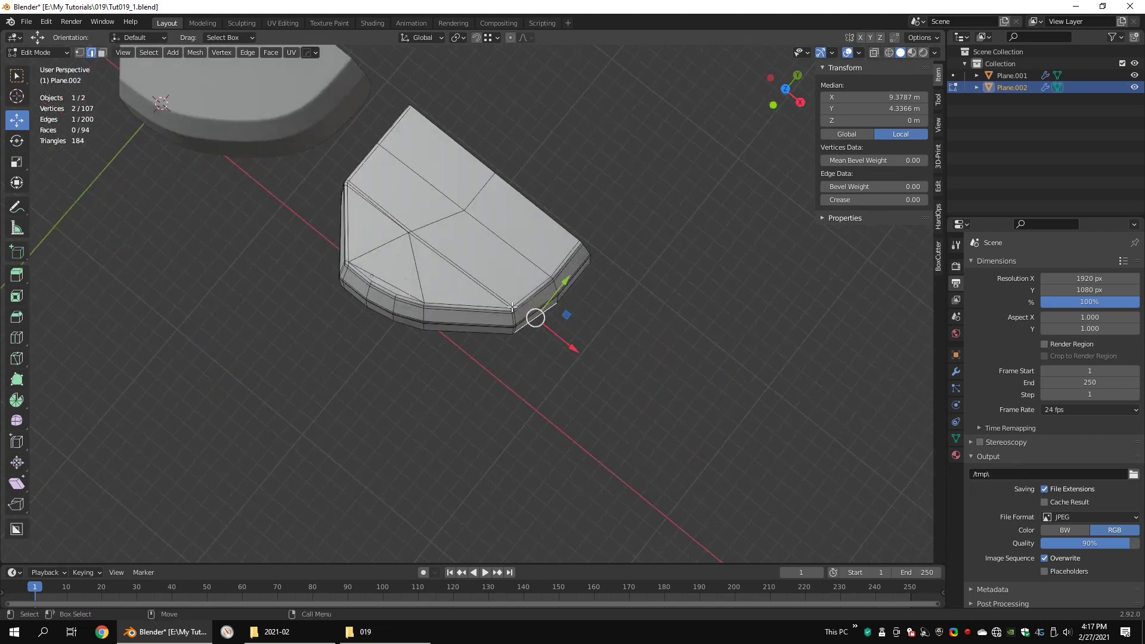
- In top view, spread the rim vertices of the two adjacent cross loops apart along the slab's curved side to round the outline
key("F3")
right_click_drag(512, 307, 587, 260, "alt")
key("shift+z")
key("1")
double_click(572, 278)
key("shift+z")
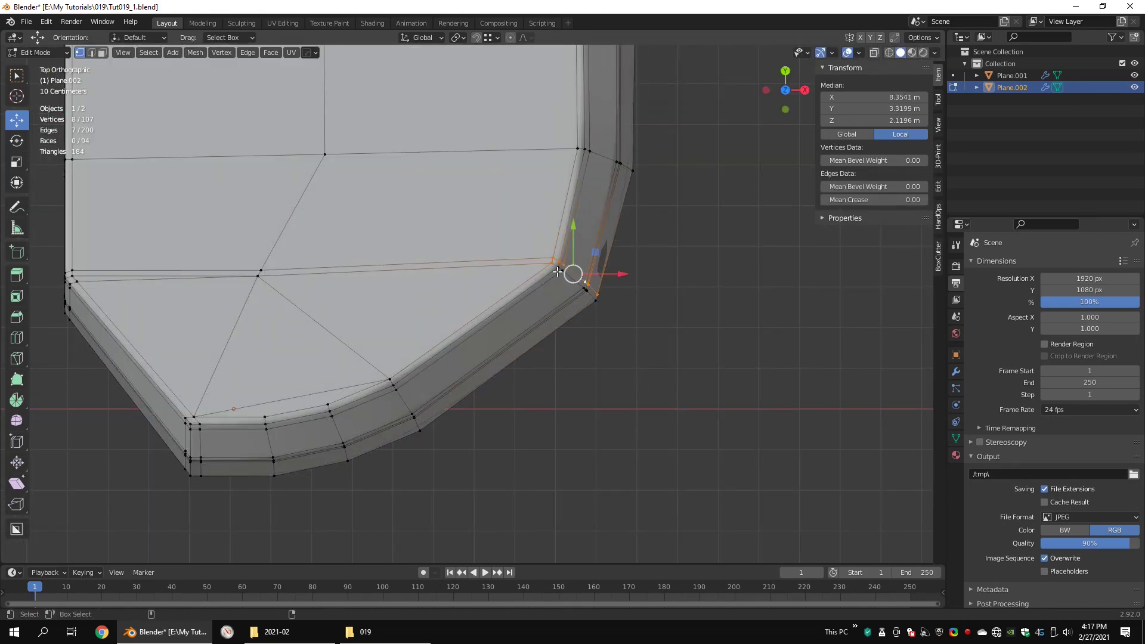
middle_click_drag(578, 280, 573, 309)
key("shift+z")
double_click(571, 279)
key("shift+z")
key("4")
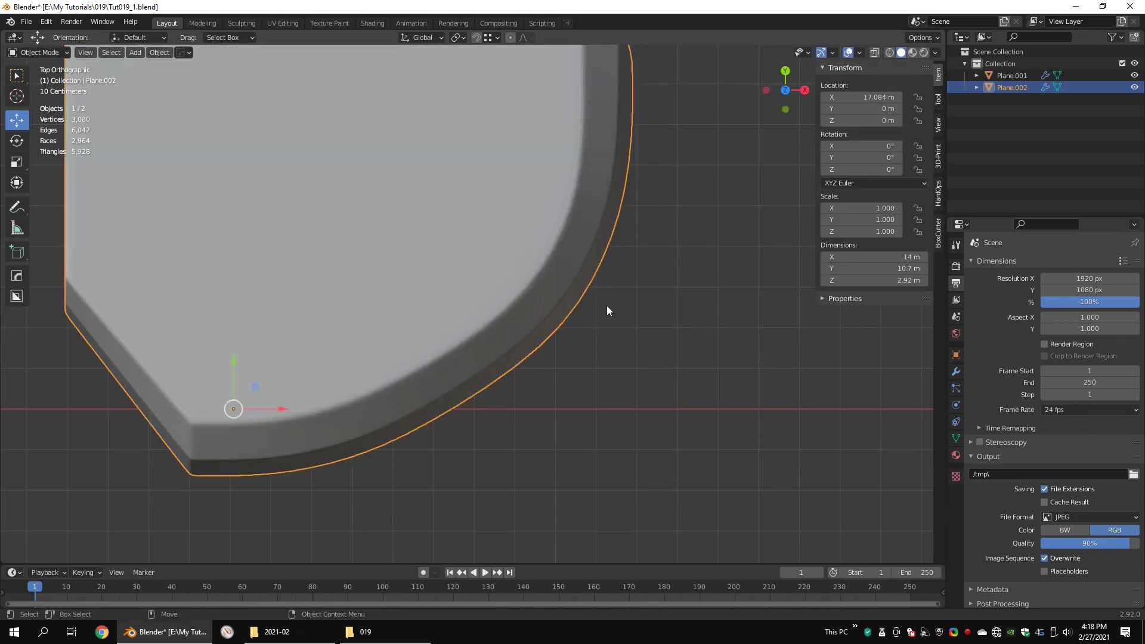
- Raise the edited slab along Z to 5.1034 m and display the scene in wireframe
right_click_drag(606, 305, 555, 286, "alt")
key("1")
key("4")
left_click_drag(602, 286, 561, 220, "alt")
left_click_drag(468, 262, 468, 230)
key("1")
key("4")
key("shift+z")
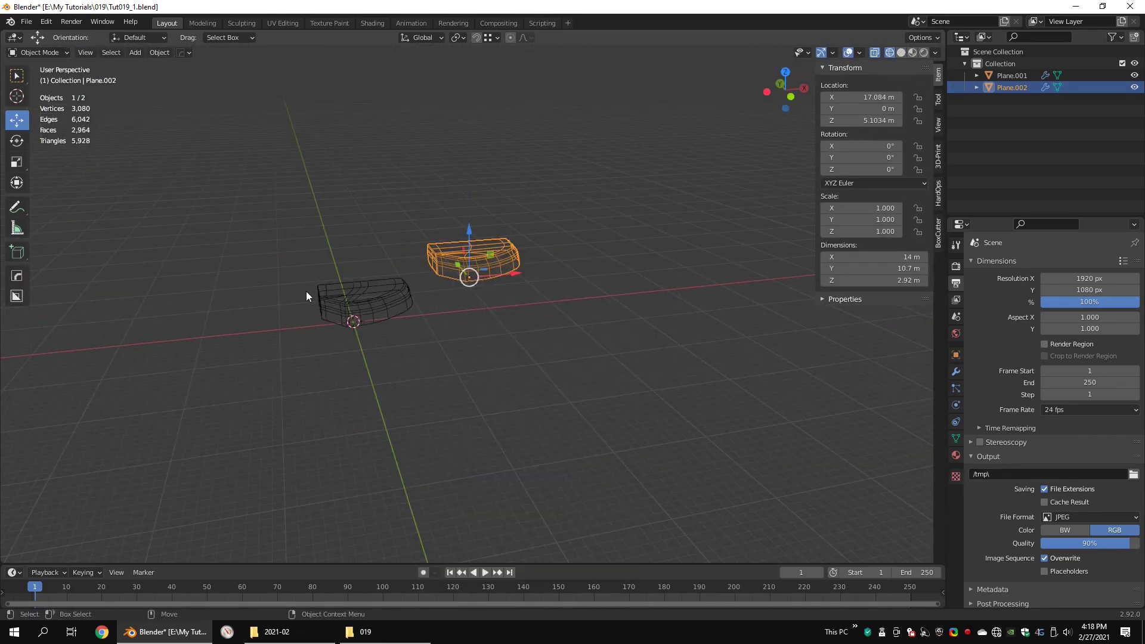
- Move the raised slab's mesh over the first slab in top view and set the first slab's subdivision level to 2
left_click(364, 292)
key("1")
right_click_drag(396, 296, 477, 262, "alt")
left_click_drag(775, 238, 491, 391)
key("F3")
key("4")
left_click(661, 358)
key("ctrl+2")
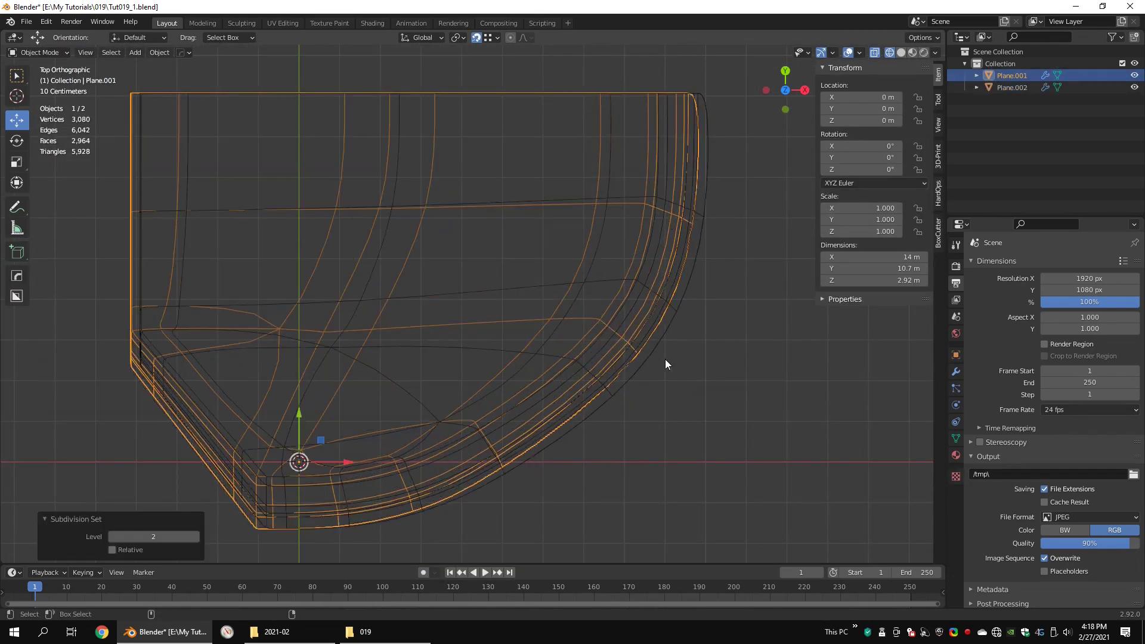
- Select the raised slab's whole mesh and nudge it in top view to line up with the lower slab's outline
left_click(644, 361)
left_click_drag(596, 364, 614, 266, "alt")
key("F3")
scroll(654, 242, "down", 1)
key("1")
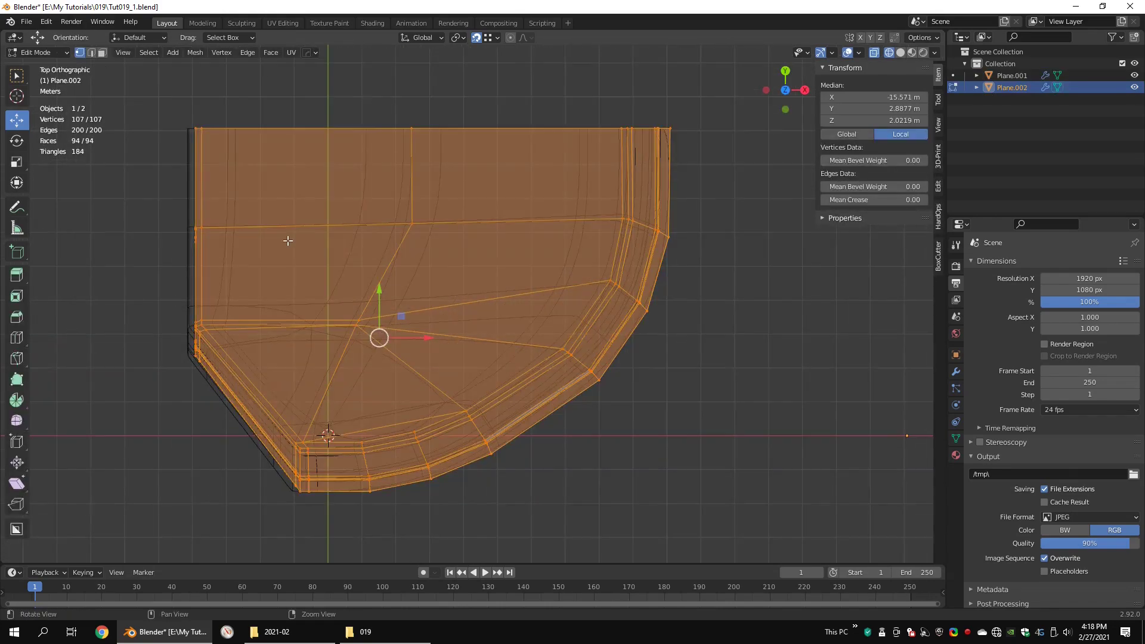
left_click_drag(288, 240, 281, 168, "alt")
key("1")
right_click_drag(673, 173, 584, 209, "alt")
key("bracketright")
left_click_drag(554, 256, 548, 252)
key("ctrl+alt+q")
key("ctrl+alt+q")
key("4")
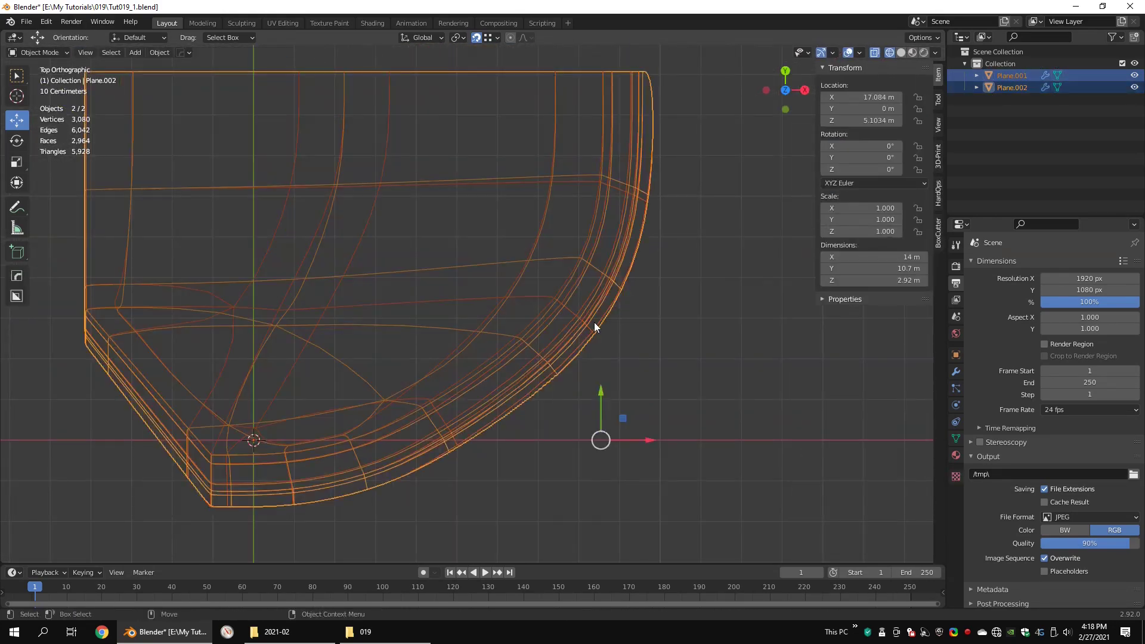
- Move a group of curved-rim vertices on the raised slab by about -0.09 m in X and -0.06 m in Y to match the lower slab's curve
left_click(593, 326)
left_click_drag(590, 322, 535, 275, "alt")
left_click(522, 206)
key("F3")
key("1")
scroll(538, 316, "up", 1)
left_click_drag(639, 322, 520, 399)
left_click_drag(573, 370, 569, 374)
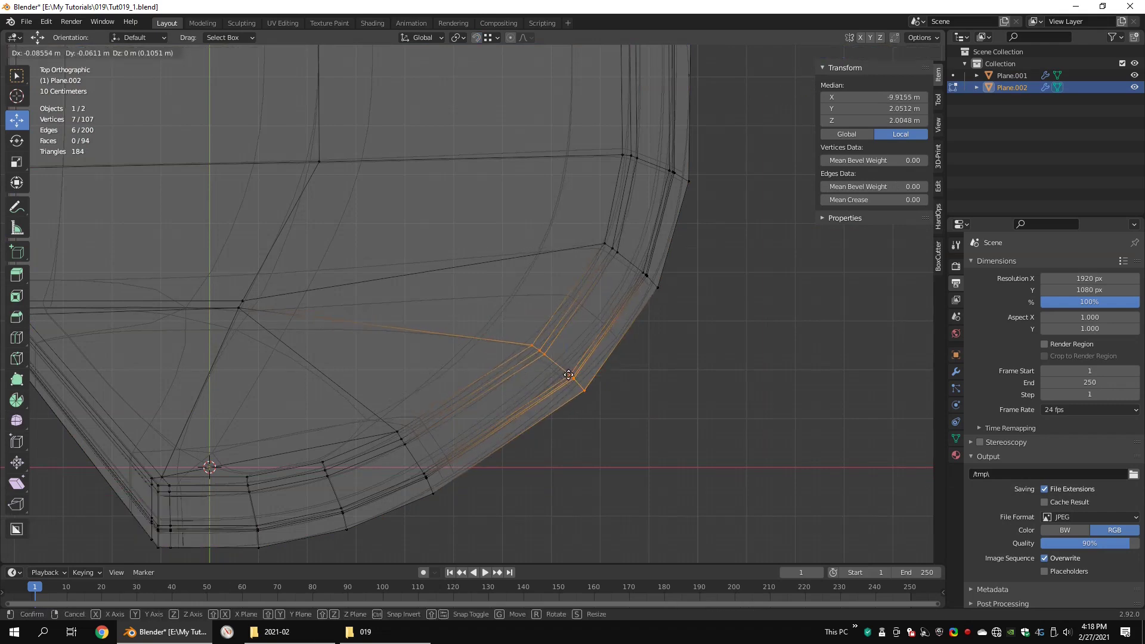
left_click(641, 268)
key("Tab")
scroll(689, 222, "down", 5)
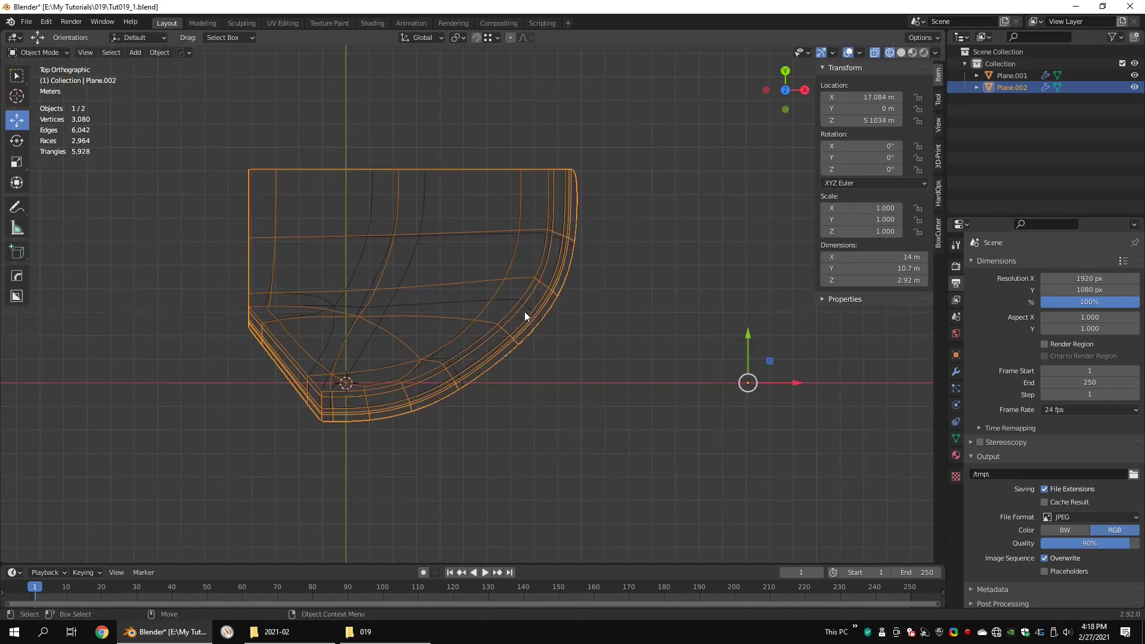
- Edit both slabs together and select cross edges on the top of each to compare their edge flow
left_click(1021, 73)
left_click(1016, 87)
left_click(1014, 75, "ctrl")
left_click_drag(626, 334, 537, 262, "alt")
key("2")
double_click(530, 250)
left_click_drag(573, 334, 537, 274, "alt")
left_click(543, 307, "shift")
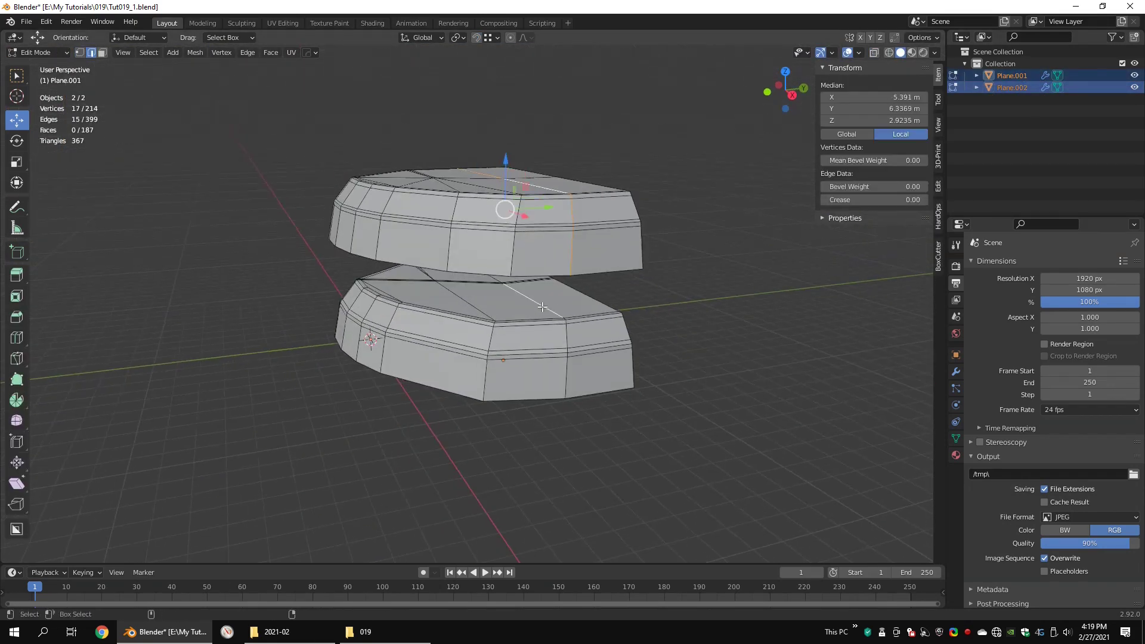
- Bevel the selected cross edges on the slabs and add a supporting edge loop beside them
mouse_move(542, 306)
middle_mouse_down()
mouse_move(596, 322)
mouse_move(535, 298)
middle_mouse_up()
key("ctrl+b")
left_click(652, 347)
key("ctrl+r")
left_click(534, 286)
key("ctrl+r")
- Leave mesh editing and preview the slabs at subdivision level 2
key("Tab")
key("ctrl+2")
left_click(649, 333)
middle_click_drag(542, 408, 593, 388)
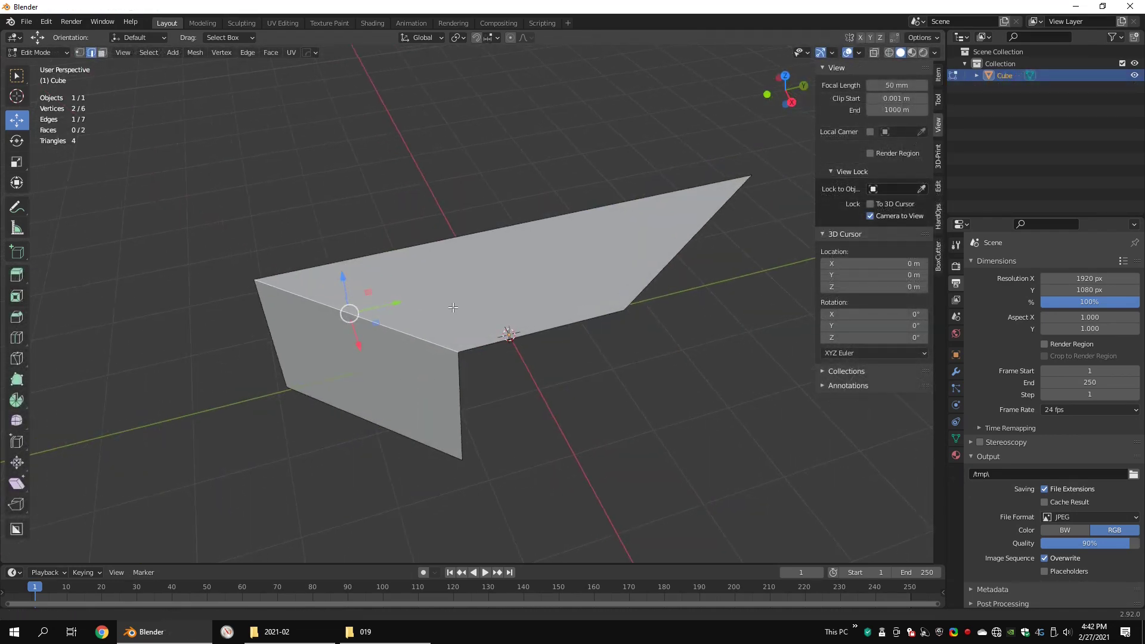
- Add a supporting edge loop on the folded plane's vertical face, close to the fold edge
middle_click_drag(452, 307, 430, 370)
key("ctrl+r")
left_click(422, 345)
left_click(430, 307)
- Add an edge loop across the folded plane's top face and slide it toward the fold edge
middle_click_drag(431, 307, 424, 316)
key("ctrl+r")
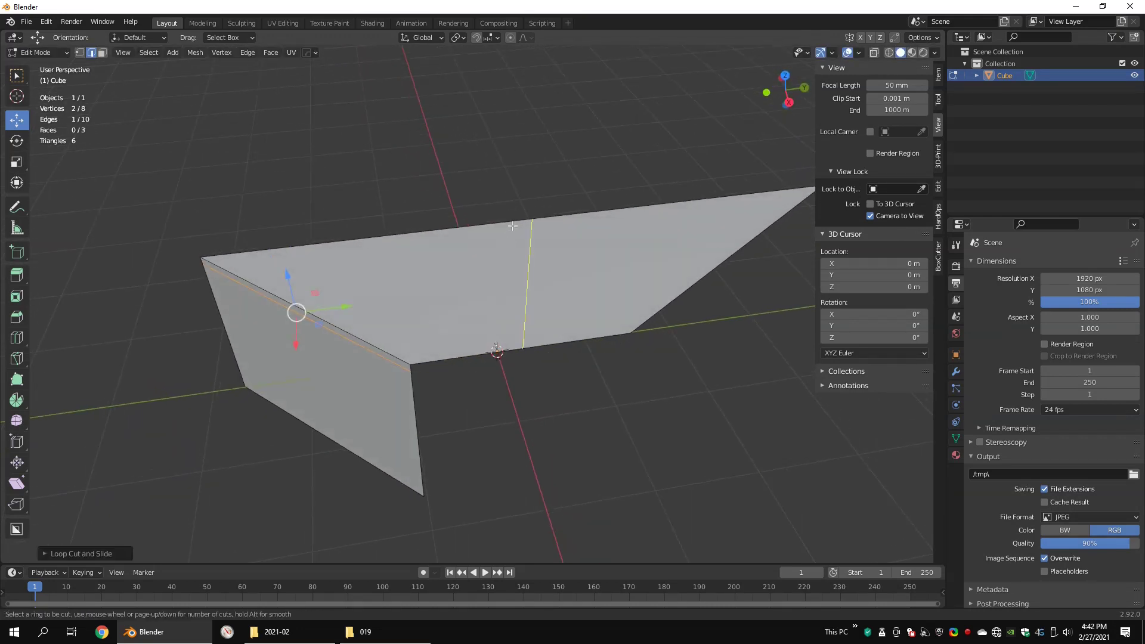
left_click(498, 230)
left_click(232, 185)
- Delete the slanted edge loop from the folded plane's top face
scroll(405, 384, "up", 1)
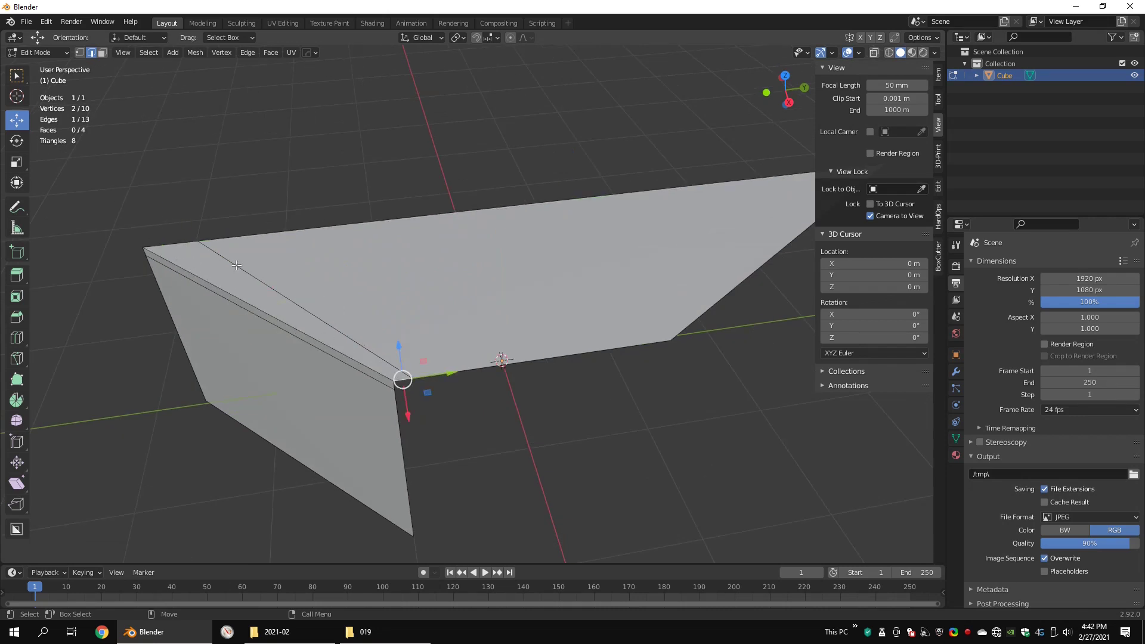
right_click(316, 296)
left_click(315, 295)
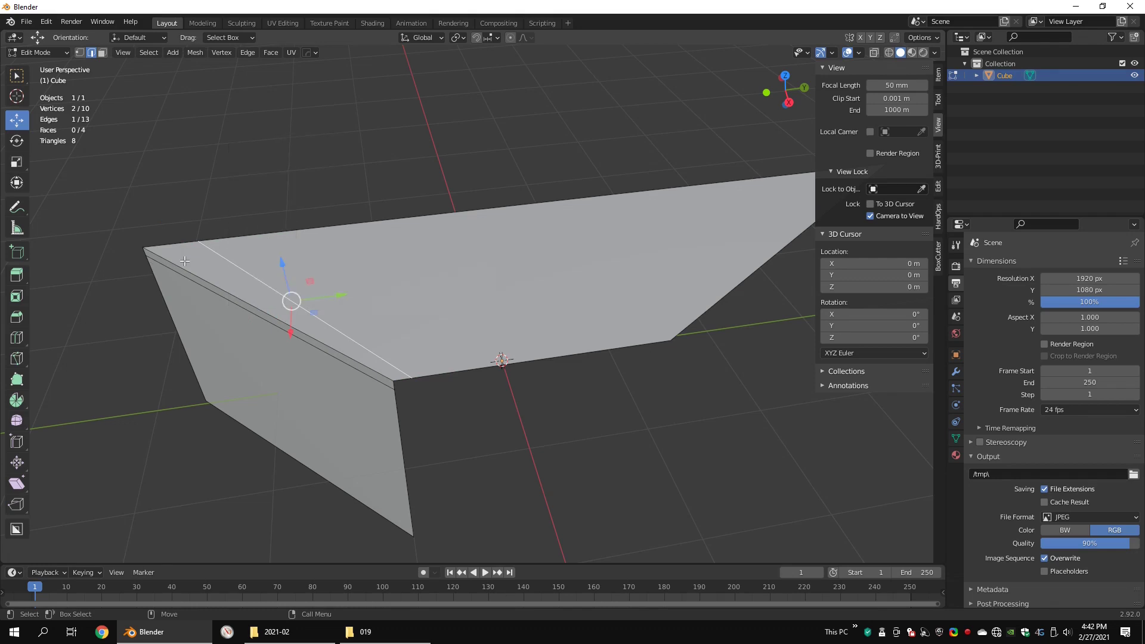
key("x")
left_click(282, 284)
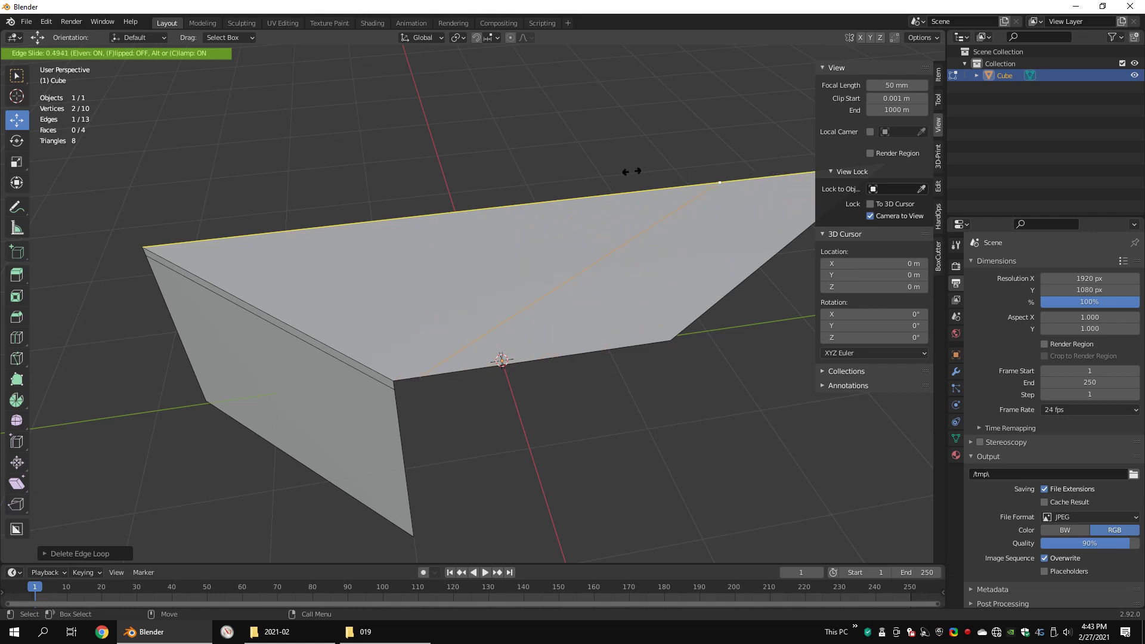
- Add evenly spaced supporting edge loops on the top face, one beside the fold edge and one beside the far slanted edge
left_click(86, 228)
middle_click_drag(86, 227, 289, 217)
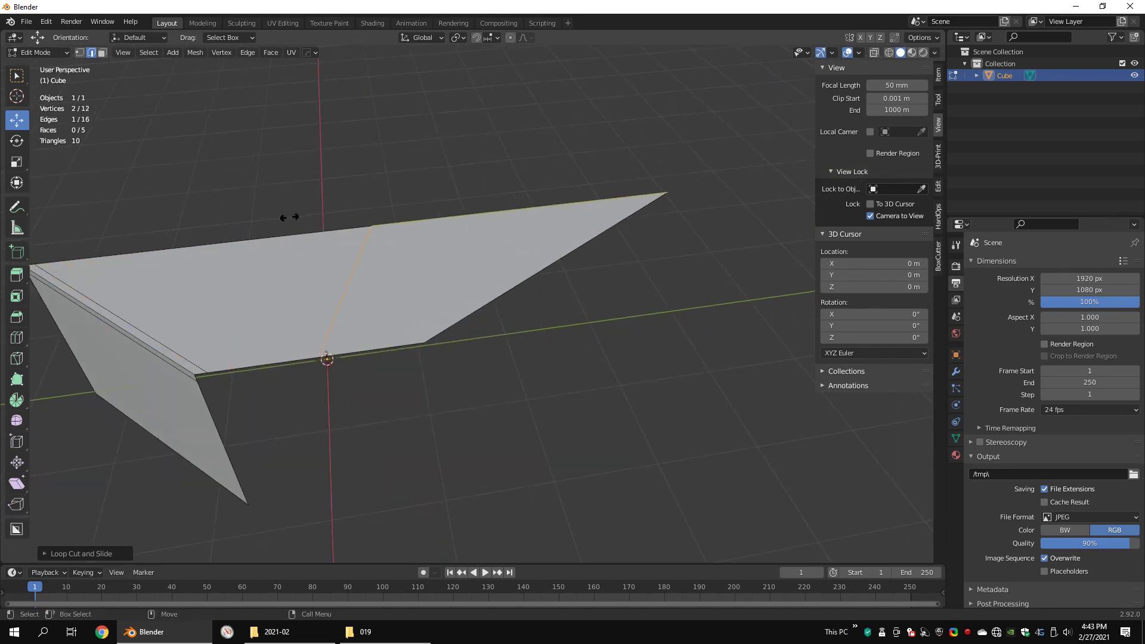
left_click(592, 186)
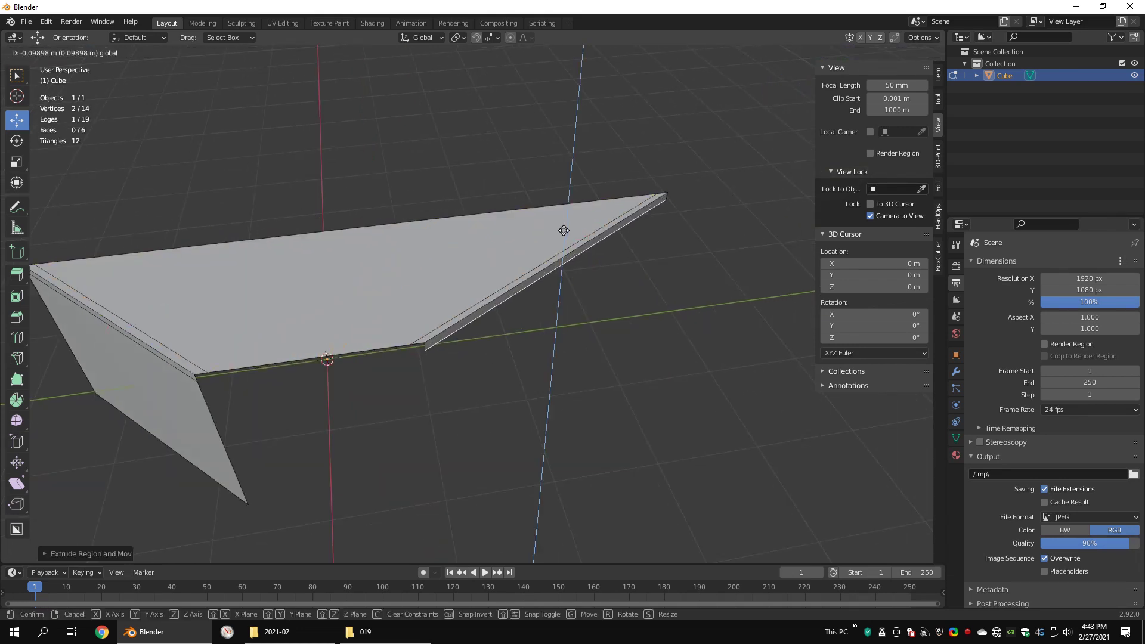
- Extrude the top face's far slanted edge down about 0.1 m and preview the mesh at subdivision level 2
key("Tab")
key("ctrl+2")
middle_click_drag(475, 340, 423, 325)
scroll(266, 344, "up", 3)
- Slide the top face's supporting loop near the fold with Edge Slide in Even mode, toggling the Flipped option
key("Tab")
right_click(322, 447)
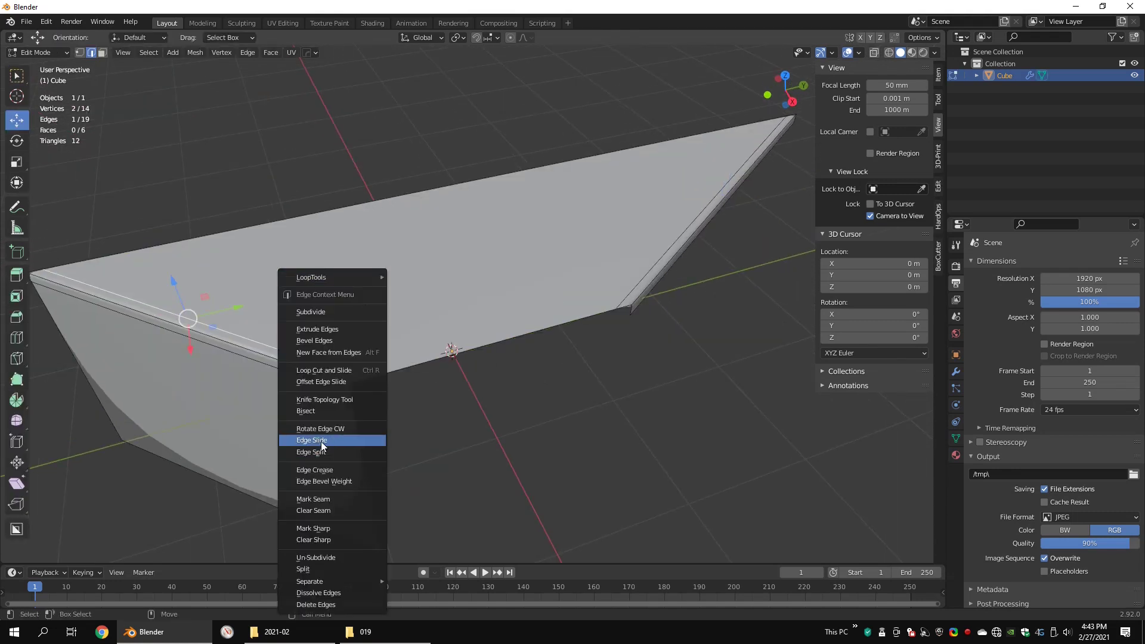
left_click(322, 441)
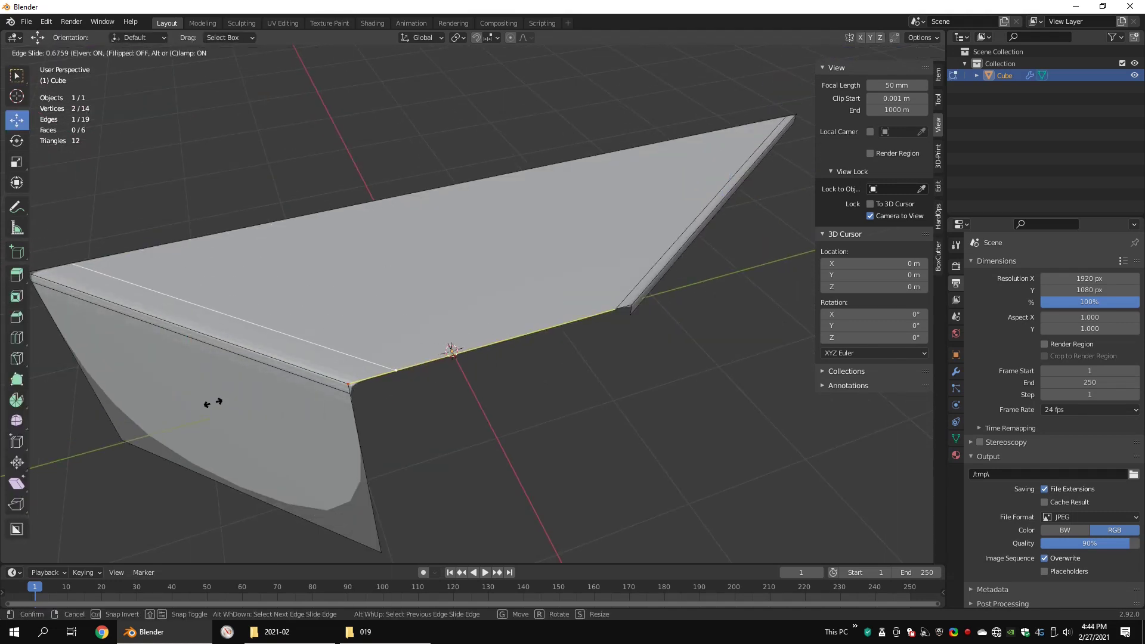
key("f")
key("f")
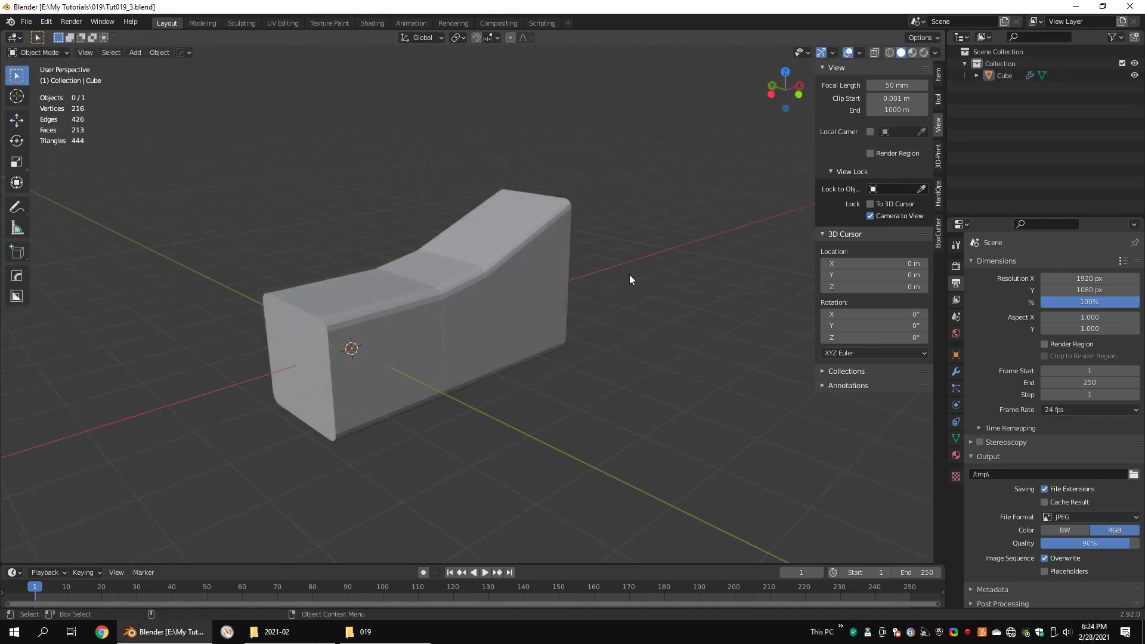
- Set the curved block's Subdivision viewport level to 2
middle_click_drag(542, 281, 566, 280, "alt")
left_click(566, 280)
left_click(955, 371)
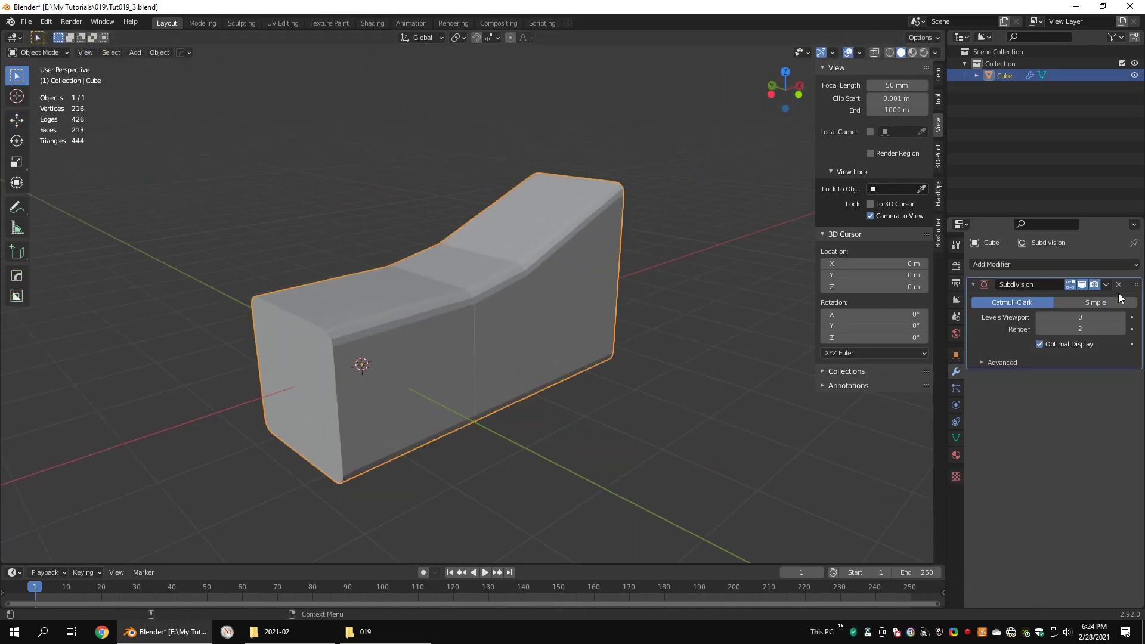
double_click(1123, 319)
- Apply Shade Smooth to the curved block and check the shading on its front and top surfaces
mouse_move(626, 262)
left_mouse_down("alt")
mouse_move(638, 278)
mouse_move(646, 271)
left_mouse_up("alt")
key("shift+Tab")
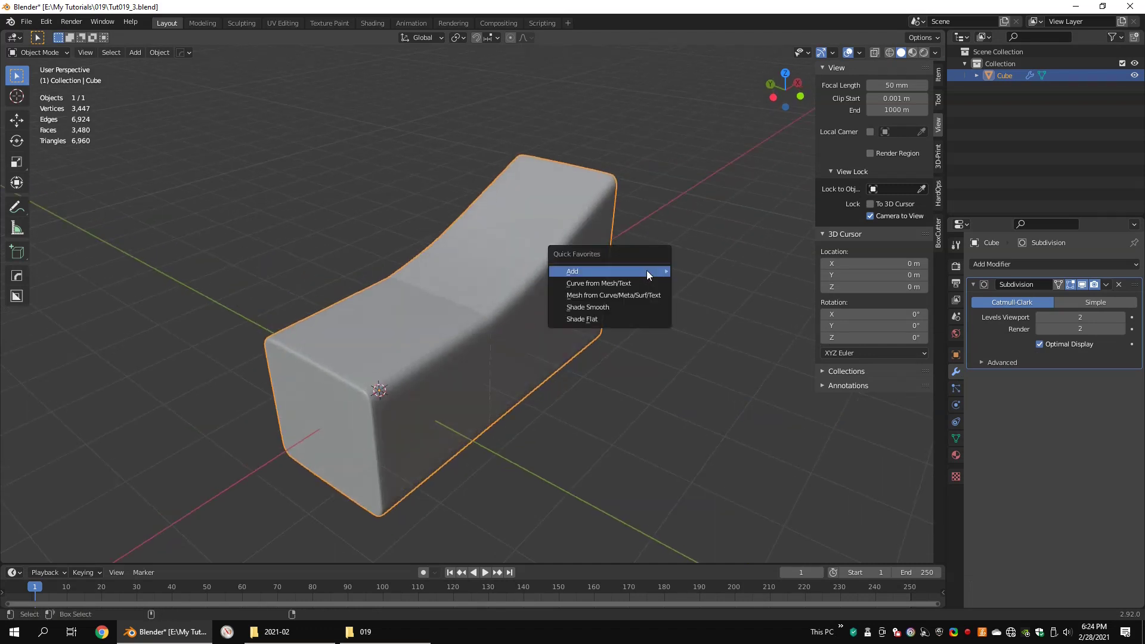
left_click(621, 305)
scroll(571, 282, "up", 2)
middle_click_drag(569, 281, 510, 223)
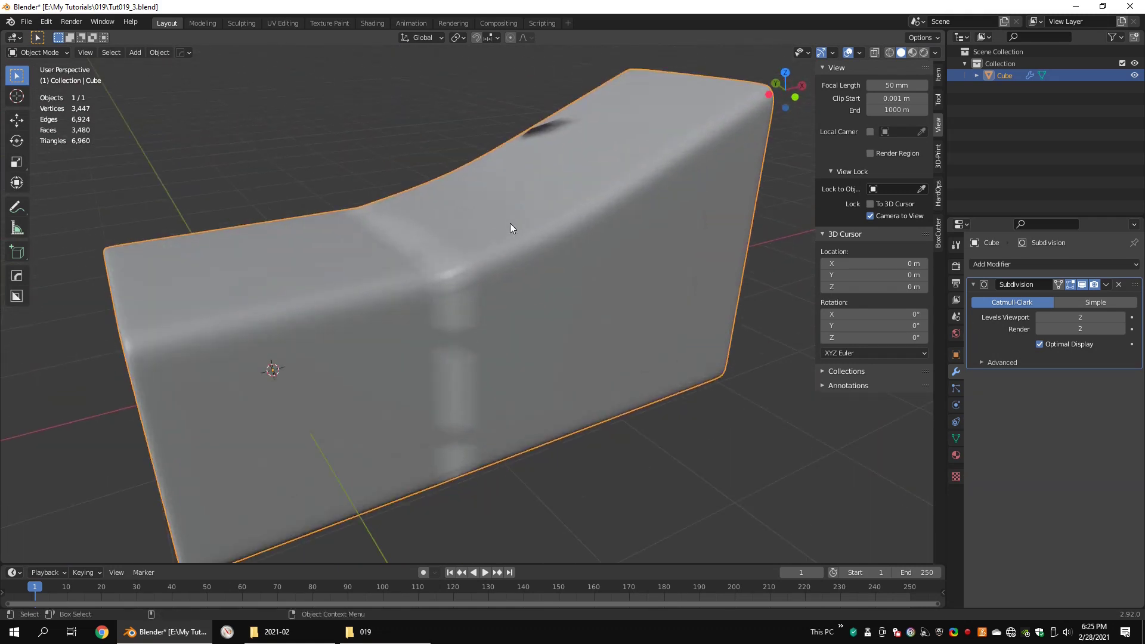
- Show the block's mesh in wireframe and select the interior face crossing its middle
key("shift+z")
key("Tab")
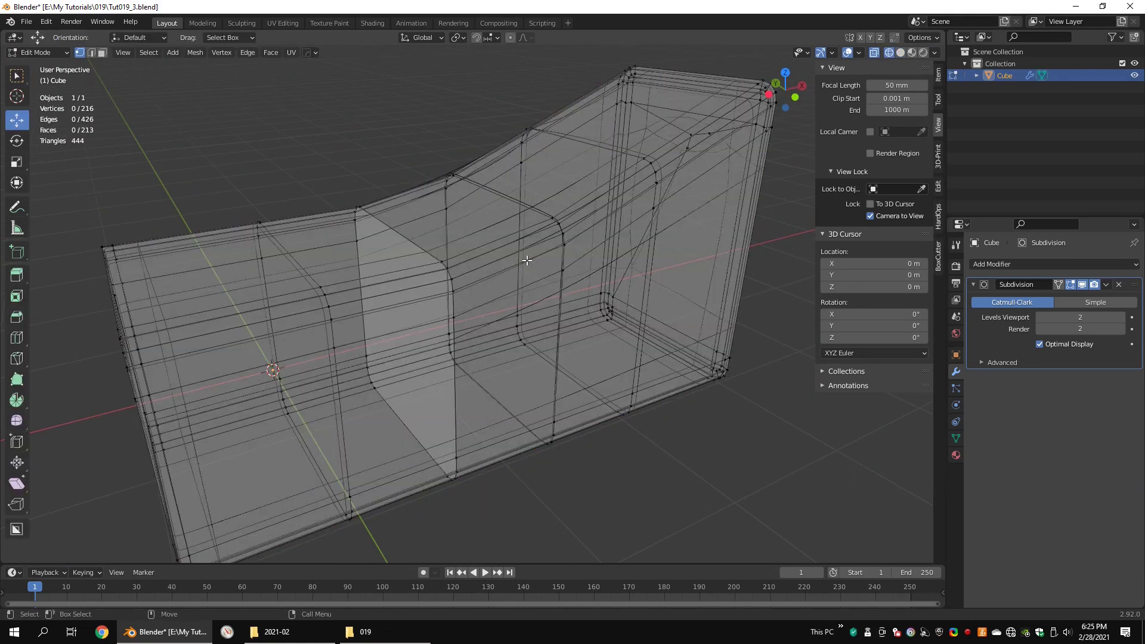
left_click(404, 328)
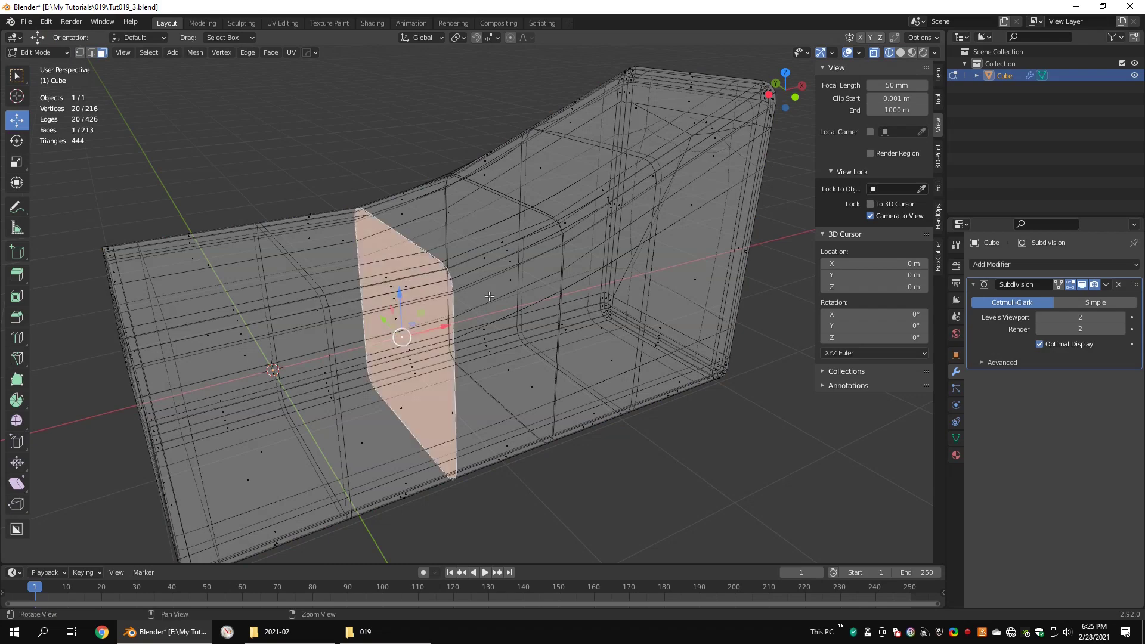
mouse_move(403, 327)
middle_mouse_down()
mouse_move(566, 309)
mouse_move(382, 265)
mouse_move(442, 279)
mouse_move(406, 312)
middle_mouse_up()
- Pull the stray vertex on the block's tall end away from its neighbour, and undo the move
scroll(379, 264, "up", 3)
key("1")
left_click(338, 254)
scroll(441, 280, "up", 2)
key("g")
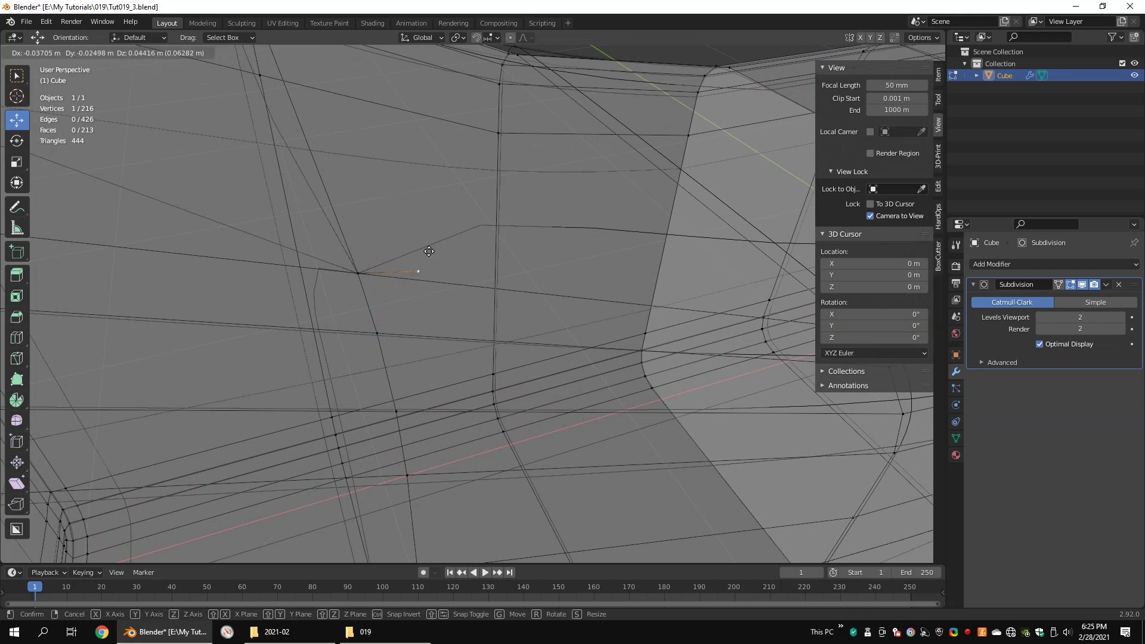
left_click(436, 287)
key("ctrl+z")
- Clear the selection and select all non-manifold geometry of the block, leaving boundaries out
scroll(452, 297, "down", 5)
middle_click_drag(453, 296, 489, 334)
scroll(632, 355, "down", 2)
left_click(634, 356)
left_click(148, 52)
mouse_move(191, 201)
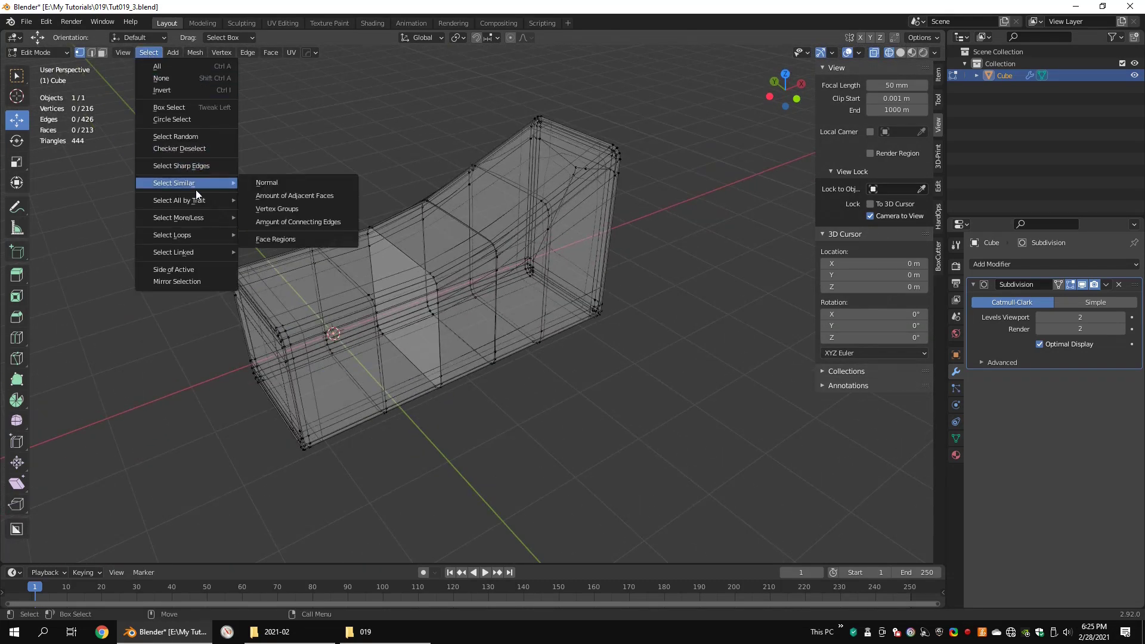
left_click(262, 200)
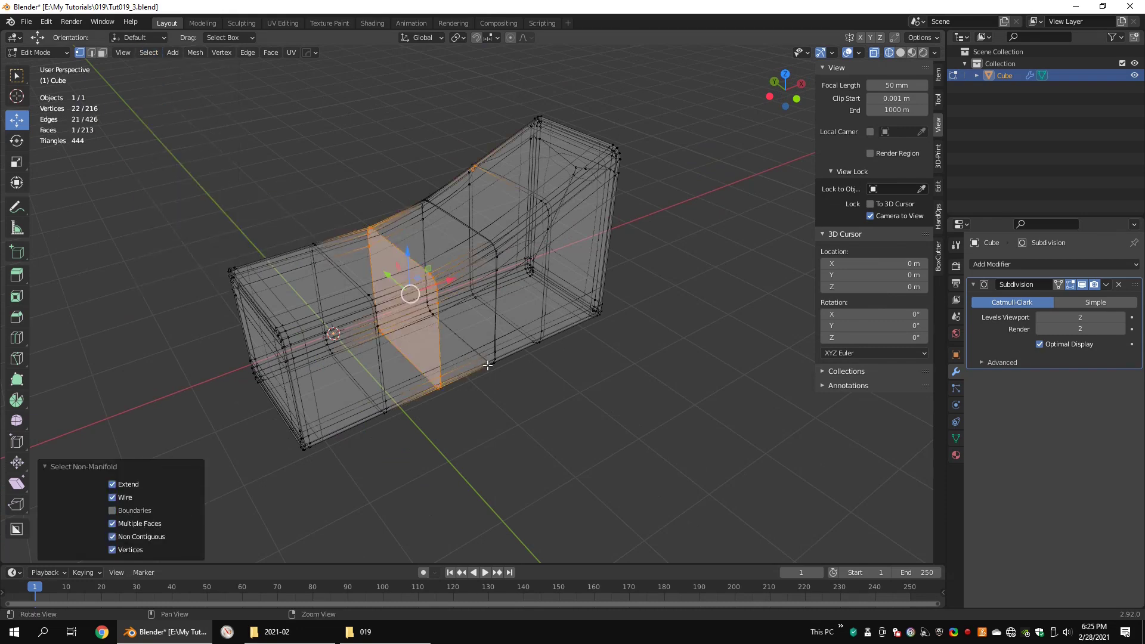
- Delete only the interior face crossing the middle of the block, keeping its surrounding edges
middle_click_drag(431, 361, 351, 358)
scroll(611, 321, "up", 3)
key("3")
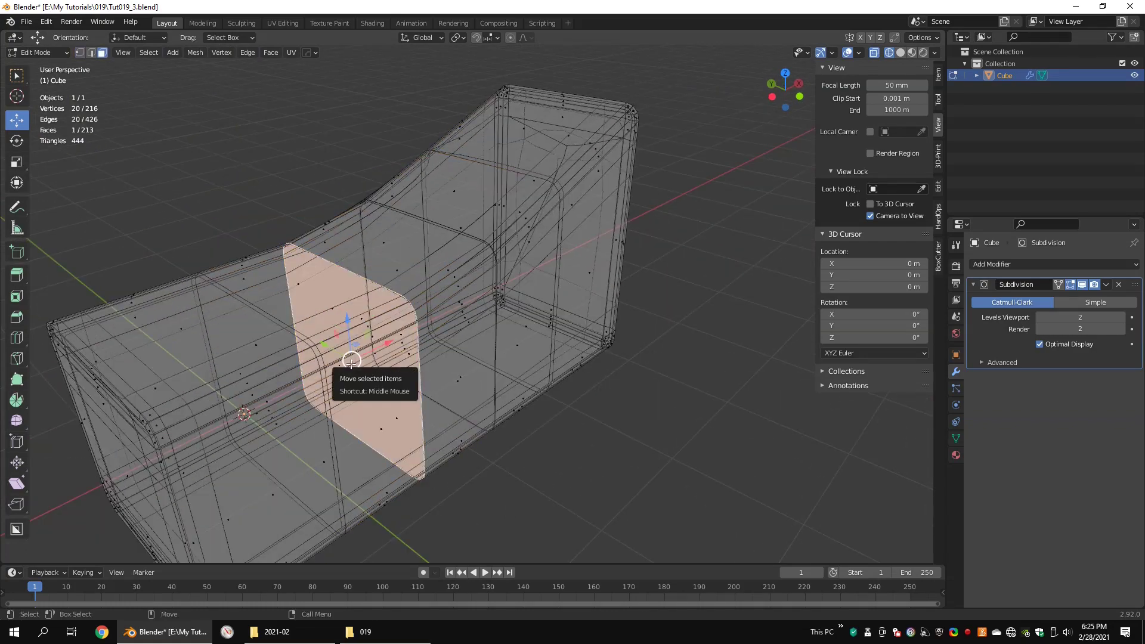
middle_click_drag(429, 196, 391, 256)
key("x")
left_click(429, 239)
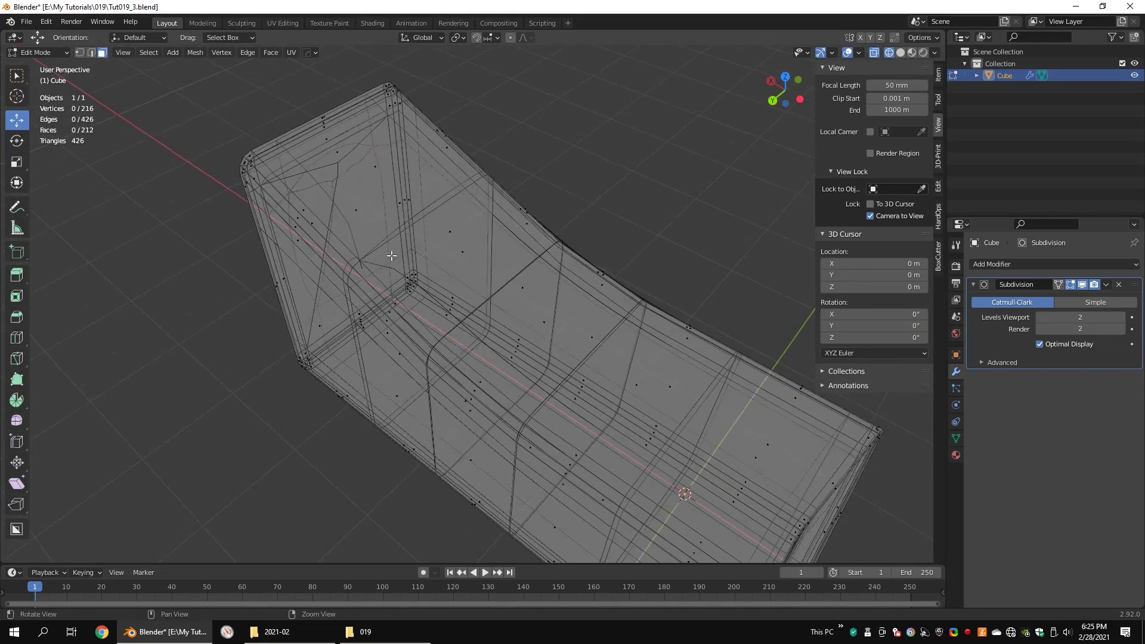
- Delete the stray vertex on the block's tall end
scroll(387, 253, "up", 4)
key("1")
left_click(242, 230)
key("x")
left_click(420, 206)
scroll(600, 312, "down", 5)
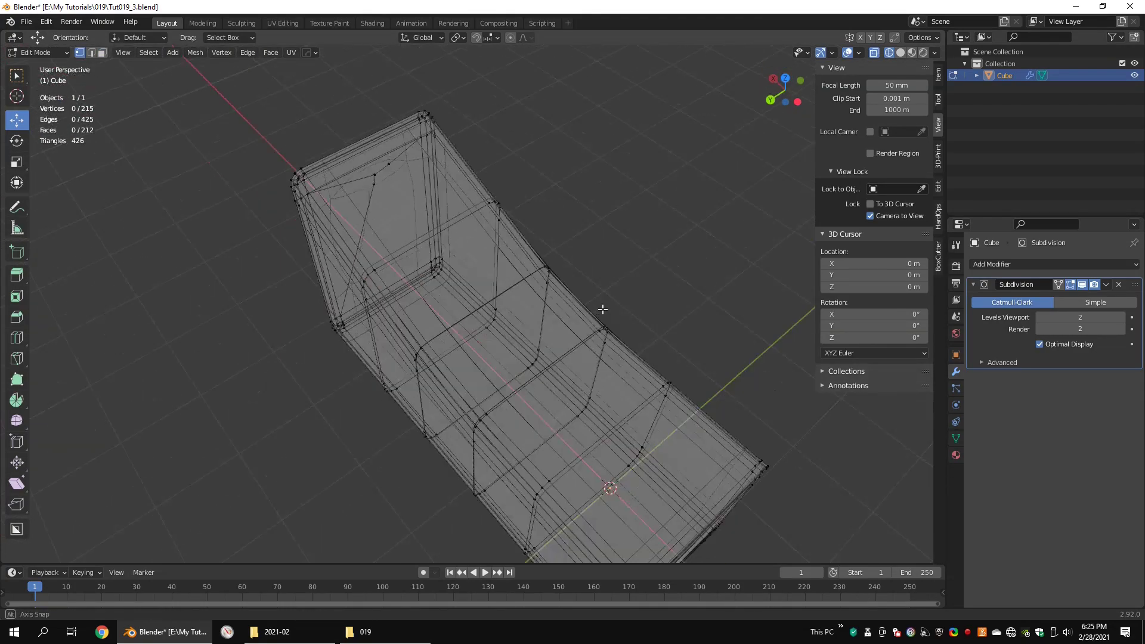
- Return to solid shading and select all faces with more than 4 vertices using Select Faces by Sides
middle_click_drag(600, 311, 448, 300)
key("Tab")
key("Tab")
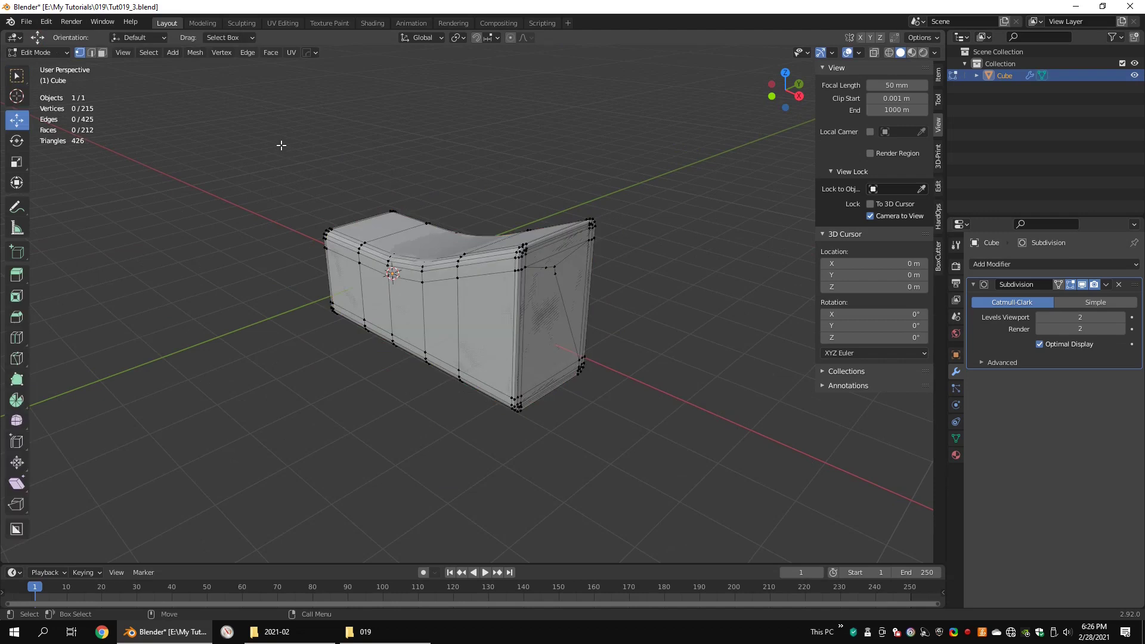
left_click(148, 53)
mouse_move(188, 199)
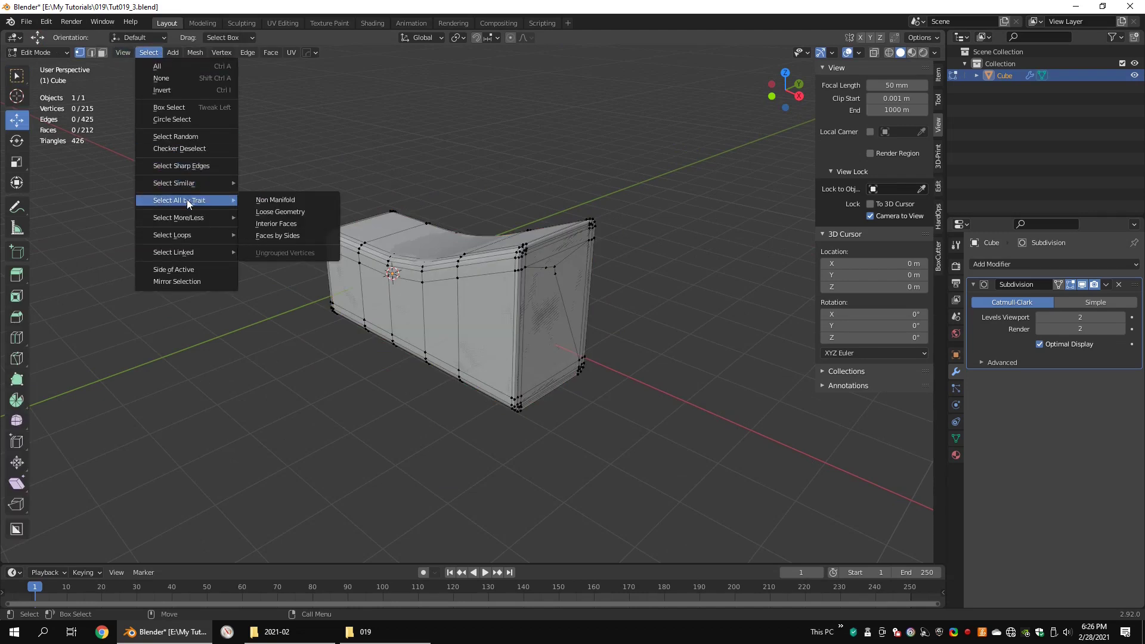
left_click(310, 237)
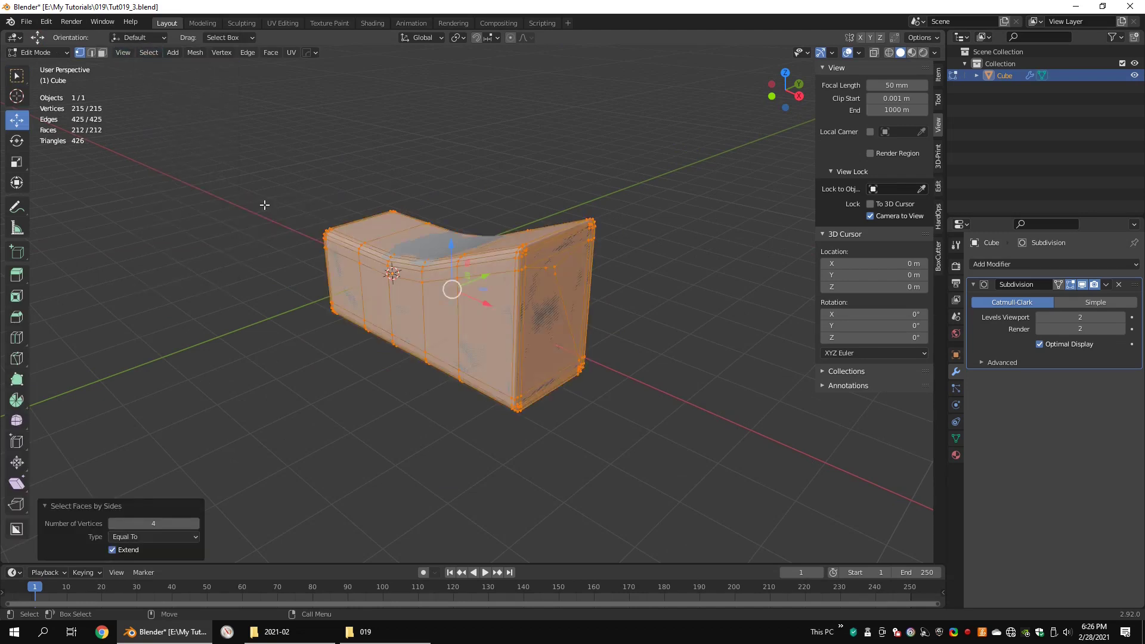
left_click(133, 537)
left_click(134, 575)
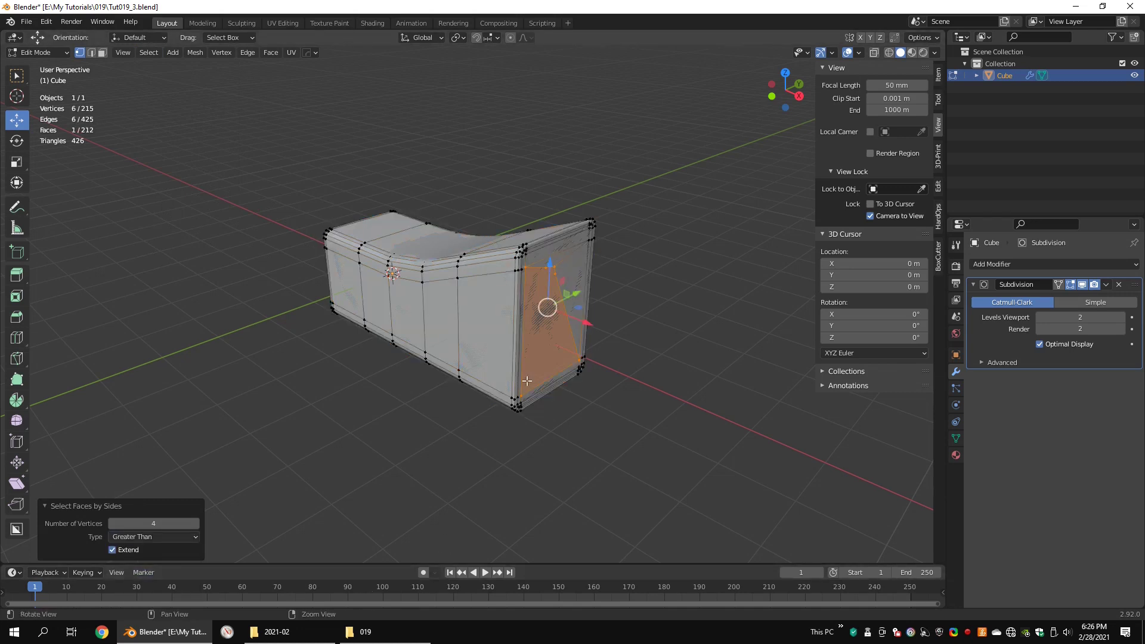
middle_click_drag(579, 371, 520, 391)
scroll(520, 391, "up", 2)
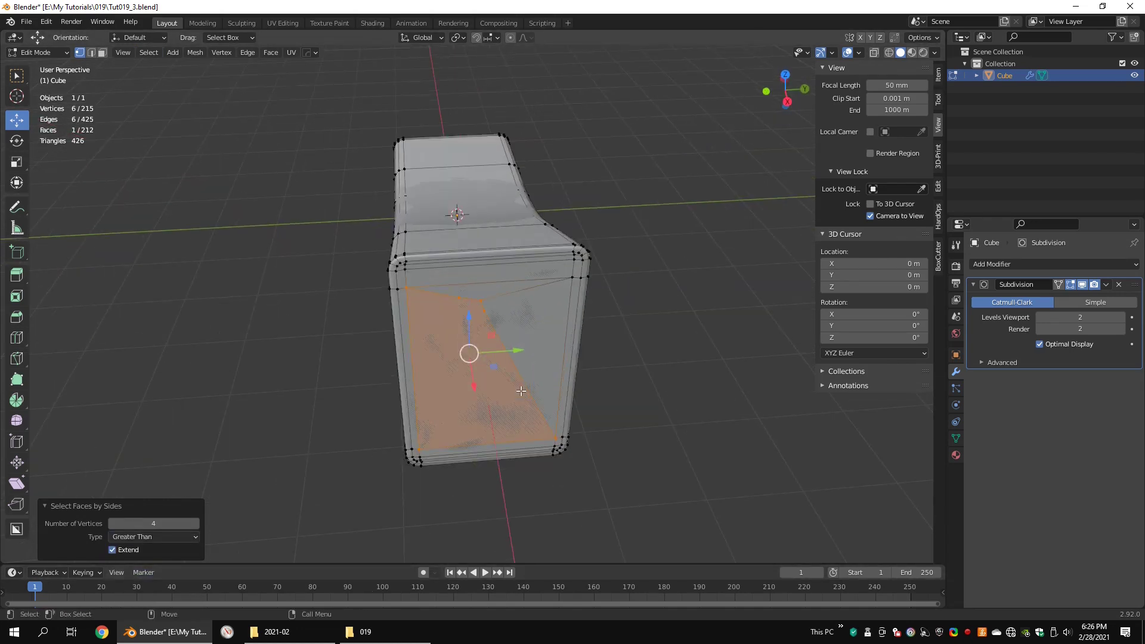
- Delete the three irregular faces on the tall end wall and fill the opening with a single face
key("2")
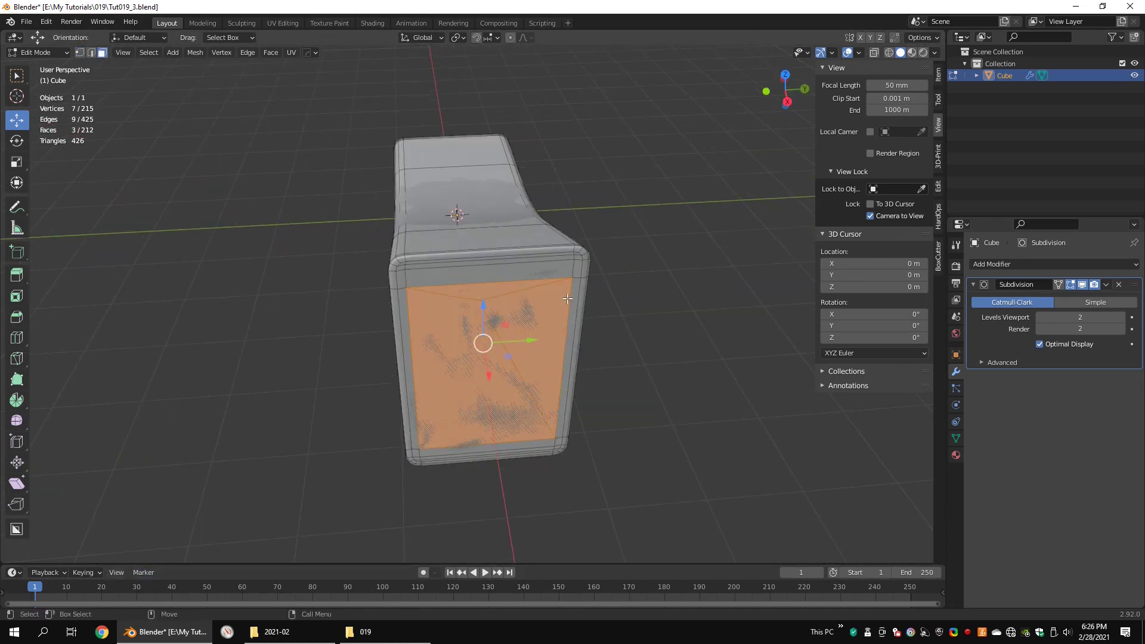
key("x")
left_click(551, 324)
key("f")
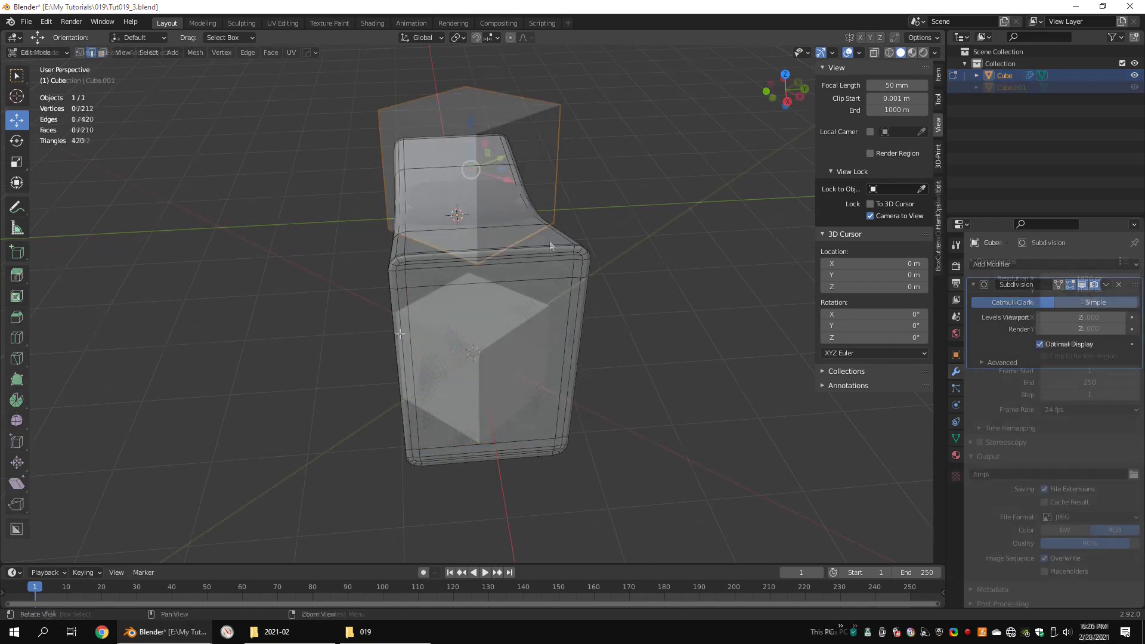
- Check the lower cube's mesh grid and enable Backface Culling in the viewport shading options
key("Tab")
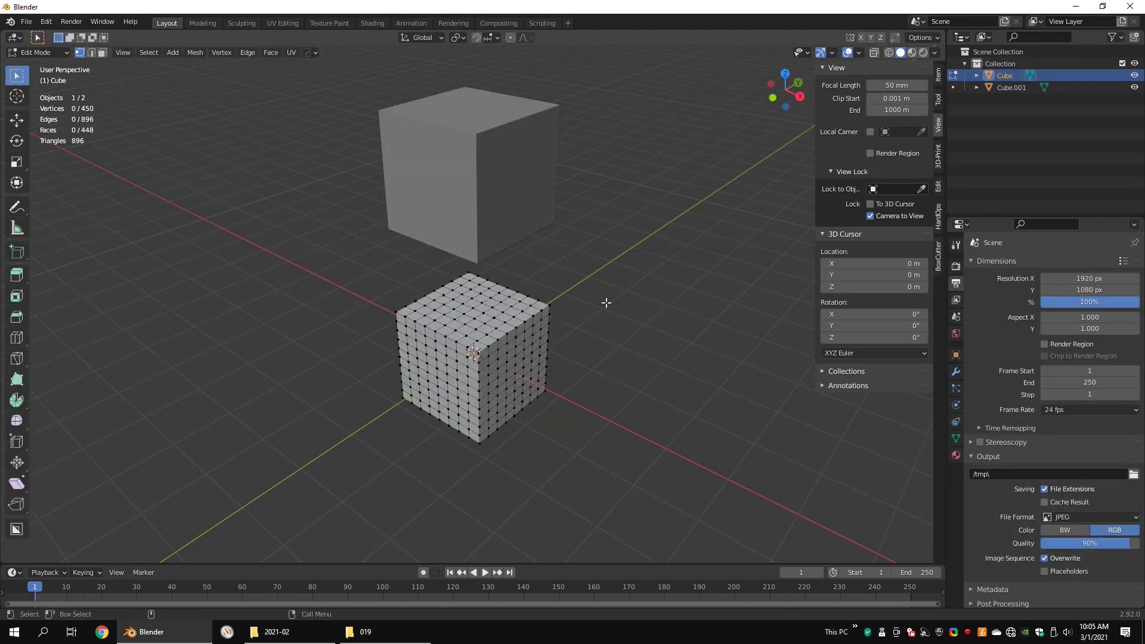
middle_click_drag(605, 303, 620, 334)
key("Tab")
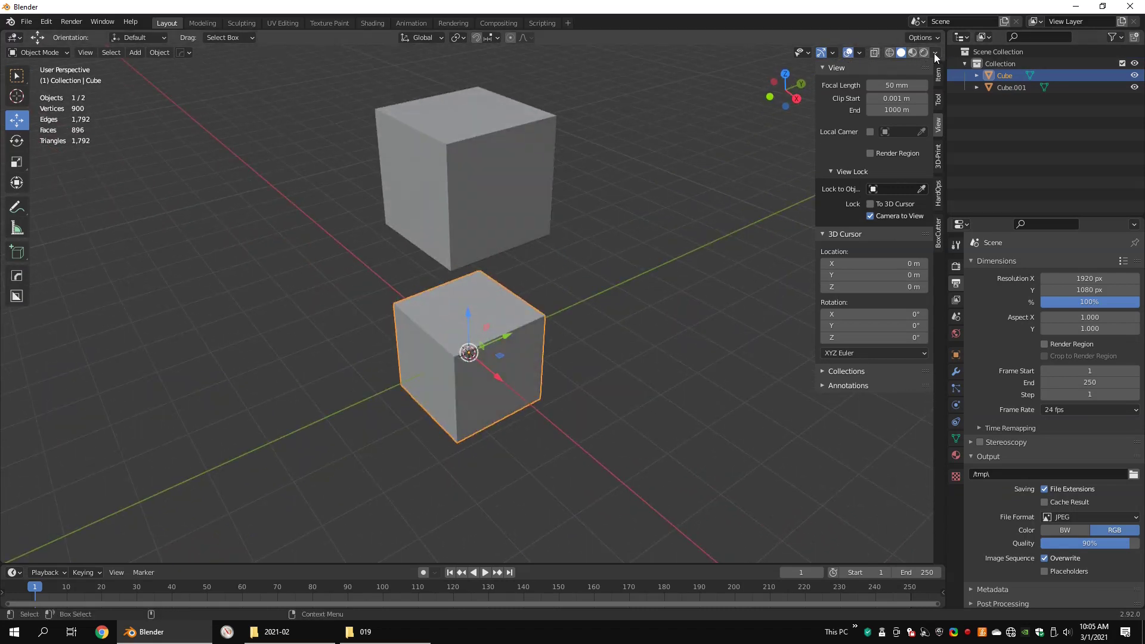
left_click(935, 53)
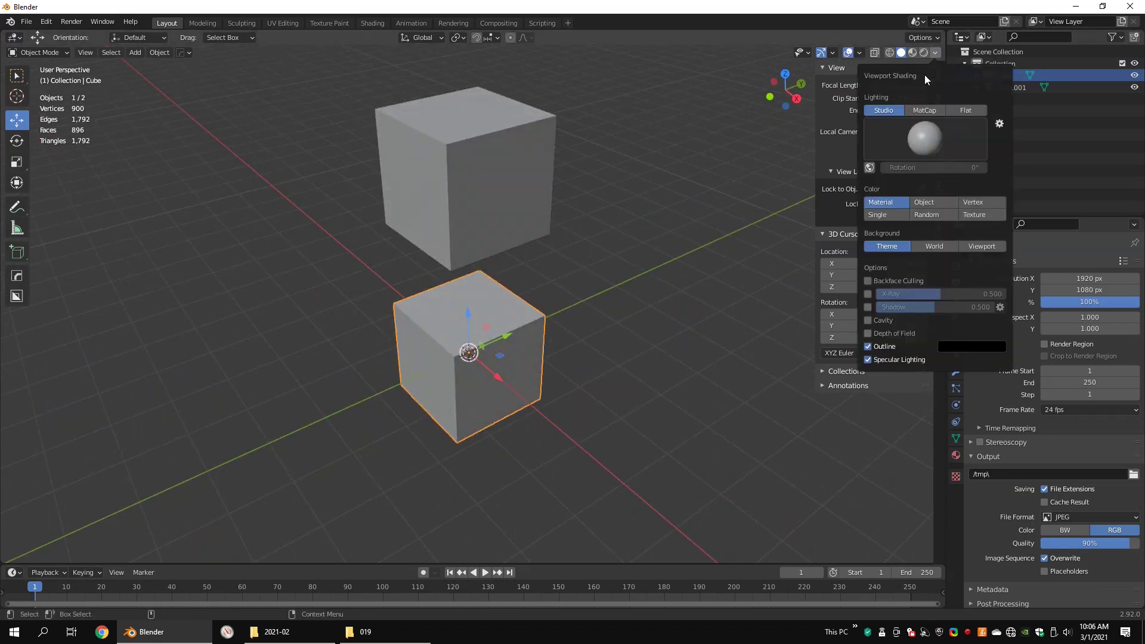
left_click(895, 280)
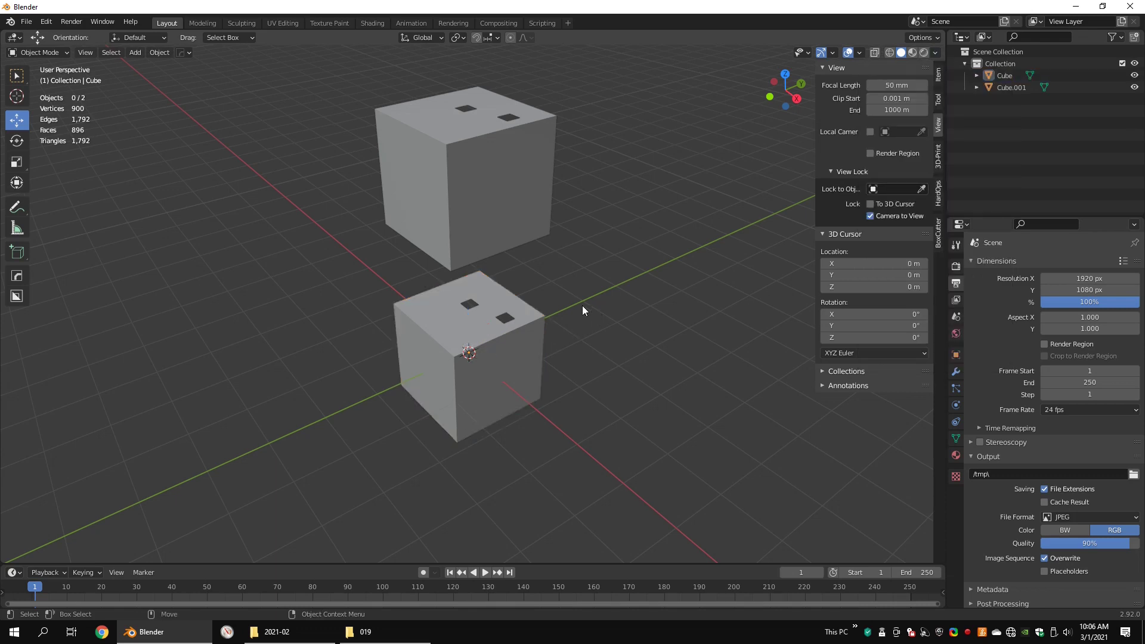
- Examine the two flipped faces on top of the lower cube up close in mesh editing, comparing them with normal faces
middle_click_drag(582, 306, 517, 330)
key("Tab")
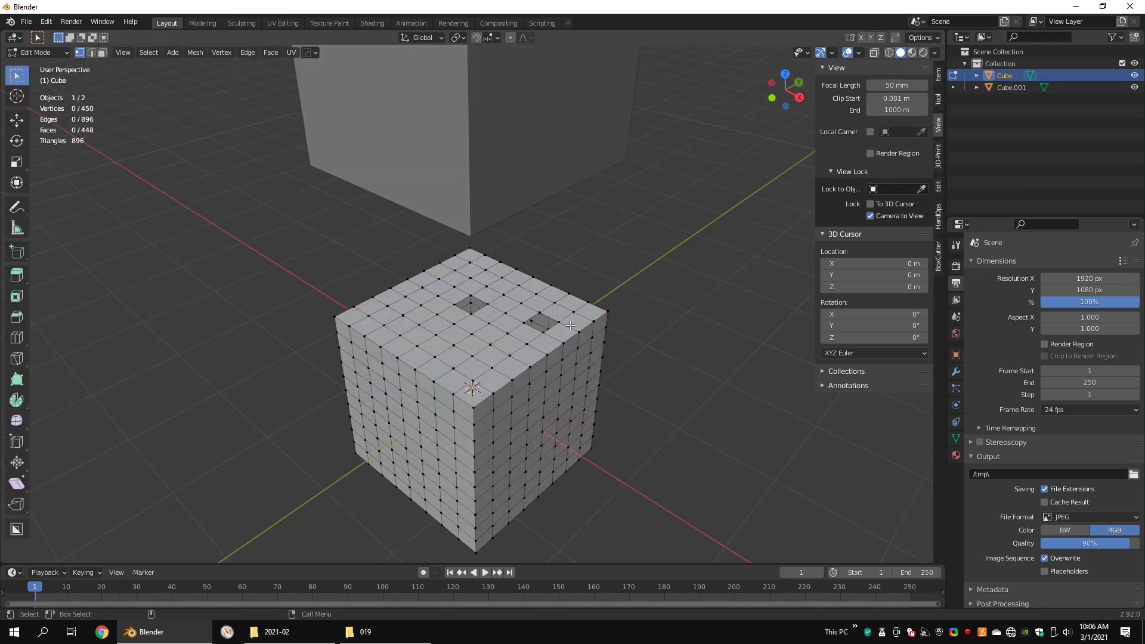
scroll(596, 324, "up", 2)
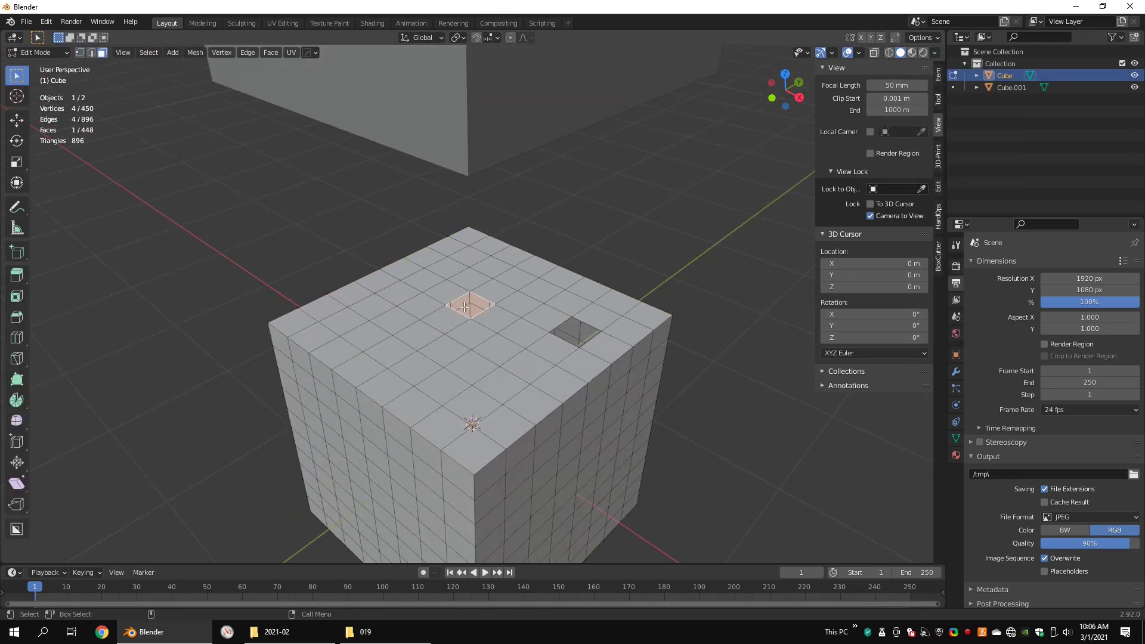
left_click(657, 330)
scroll(658, 330, "up", 2)
middle_click_drag(644, 322, 655, 311)
scroll(626, 304, "up", 1)
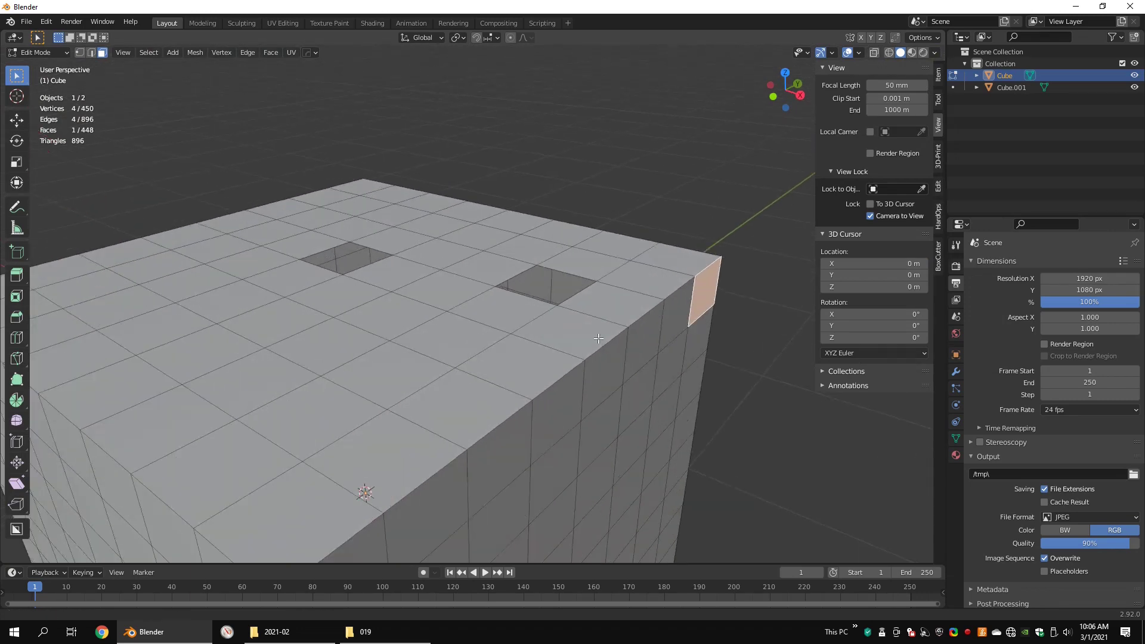
left_click(496, 286)
middle_click_drag(567, 304, 524, 335)
scroll(512, 292, "up", 2)
scroll(596, 286, "up", 4)
key("Tab")
scroll(504, 231, "down", 3)
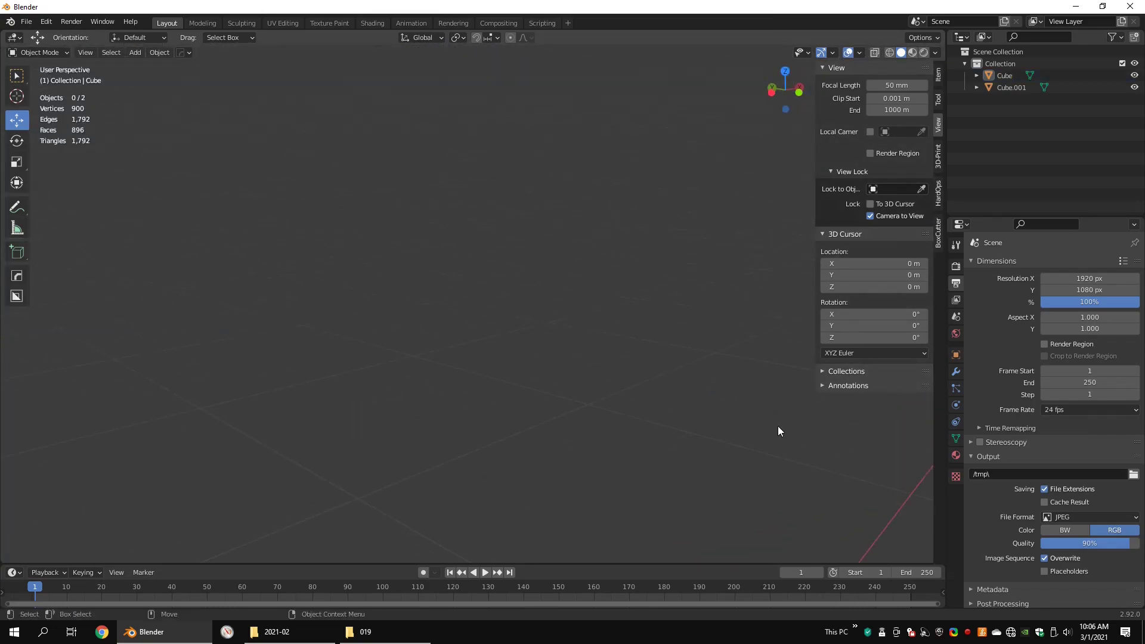
- Inspect the lower cube in wireframe display, and go back to solid shading with its mesh open for editing
left_click(606, 321)
key("Tab")
key("shift+z")
mouse_move(780, 432)
middle_mouse_down()
mouse_move(582, 316)
mouse_move(526, 272)
mouse_move(505, 240)
mouse_move(488, 325)
mouse_move(503, 246)
mouse_move(534, 384)
mouse_move(649, 355)
mouse_move(625, 291)
middle_mouse_up()
key("Tab")
key("Tab")
key("3")
left_click(419, 236)
key("Tab")
key("shift+z")
key("Tab")
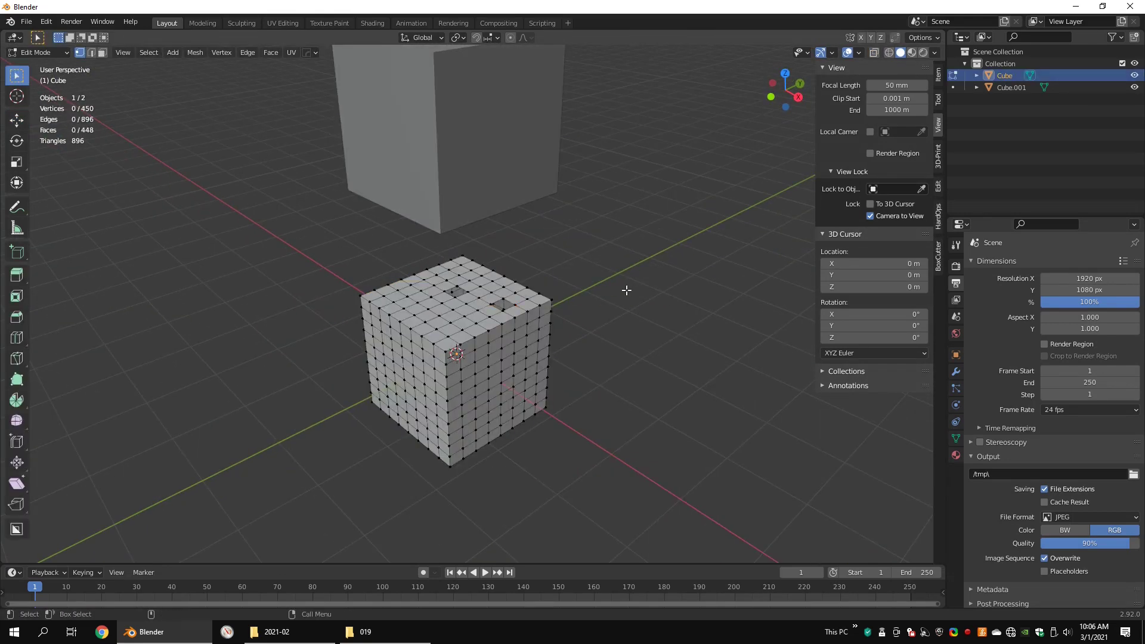
- Select the lower cube's non-manifold geometry with Boundaries excluded and view the selection from above
left_click(145, 52)
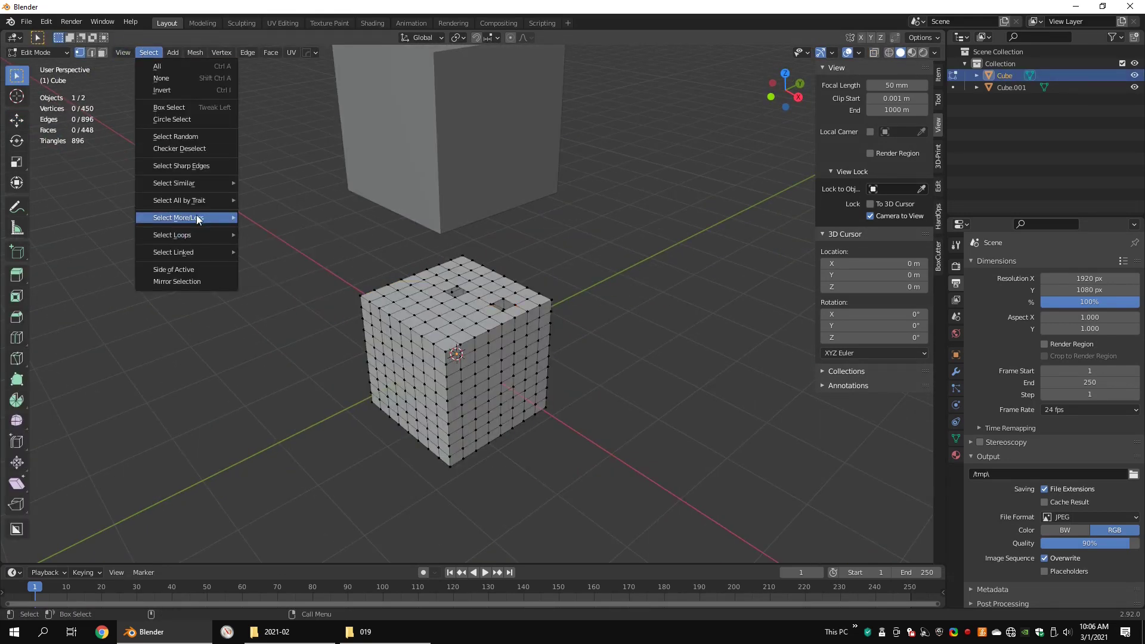
mouse_move(195, 203)
left_click(278, 199)
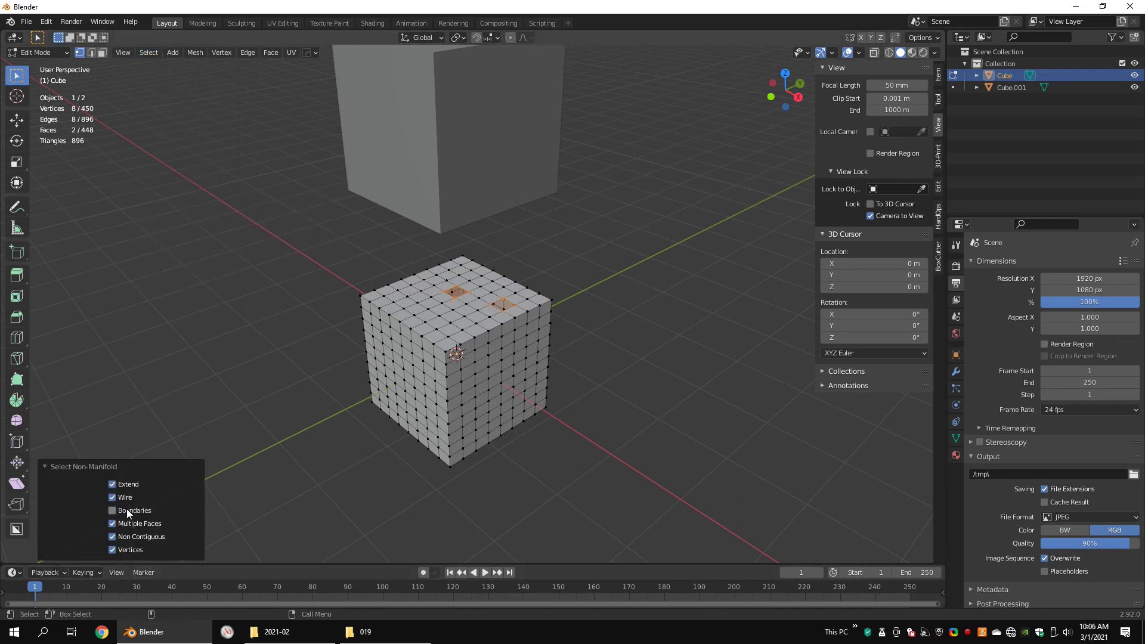
middle_click_drag(600, 413, 661, 418)
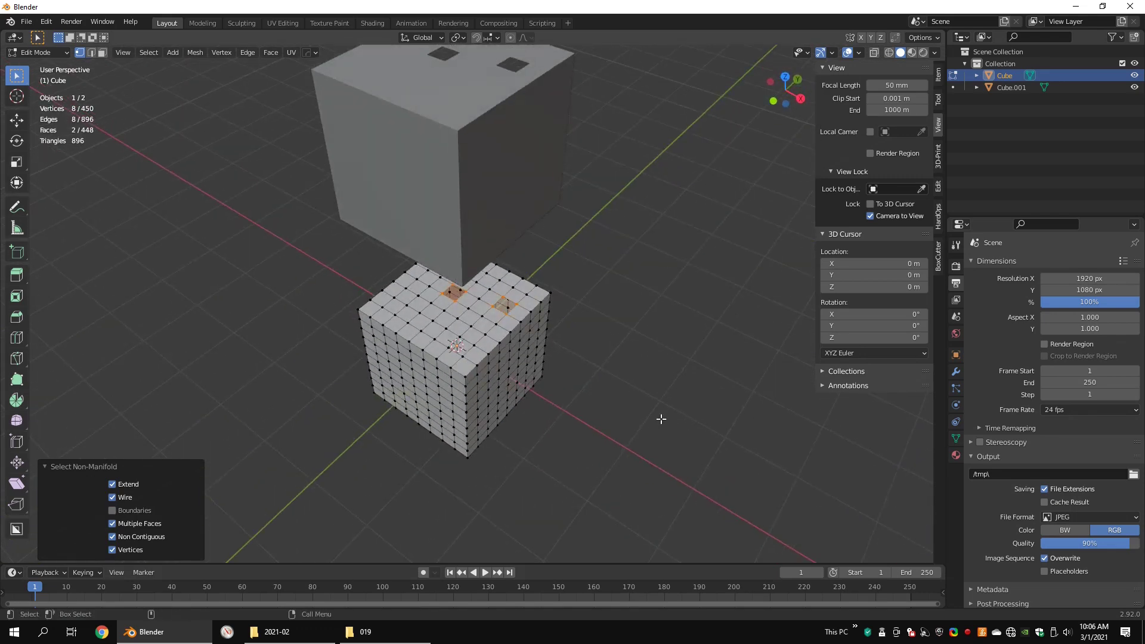
- Flip the normals of the two selected faces on top of the lower cube
scroll(661, 418, "up", 6)
scroll(631, 386, "down", 3)
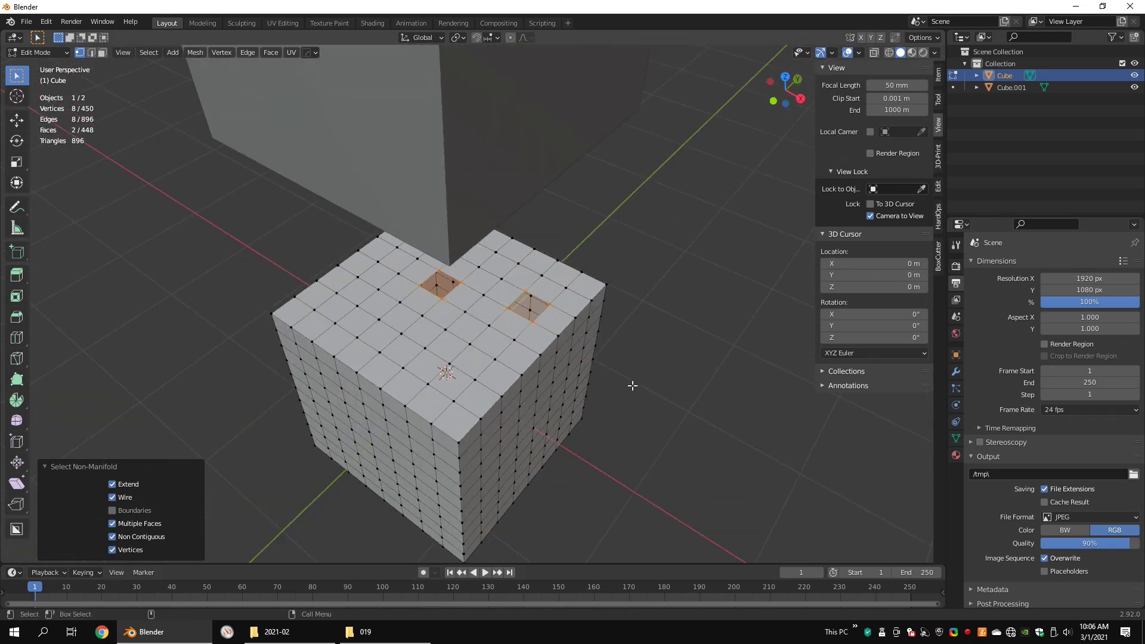
left_click(192, 53)
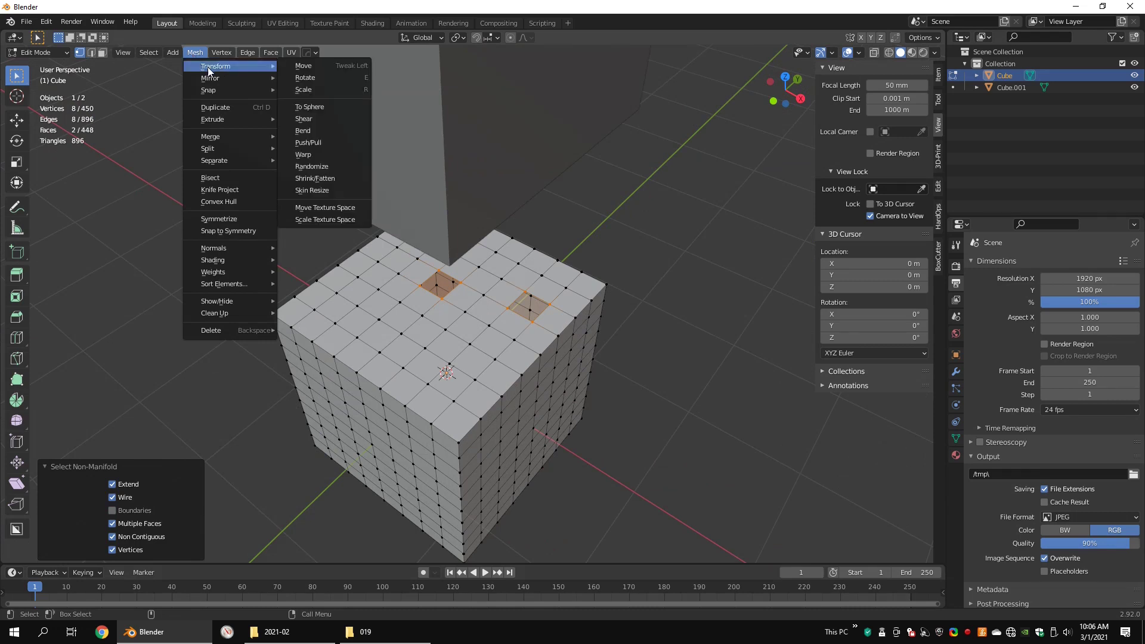
mouse_move(205, 76)
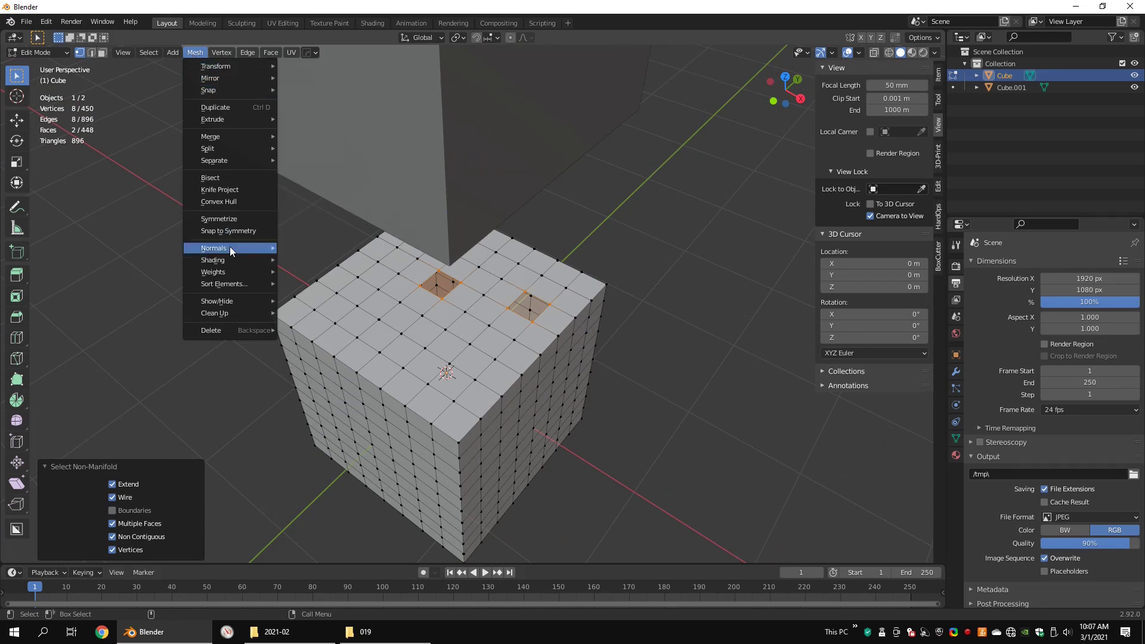
mouse_move(230, 247)
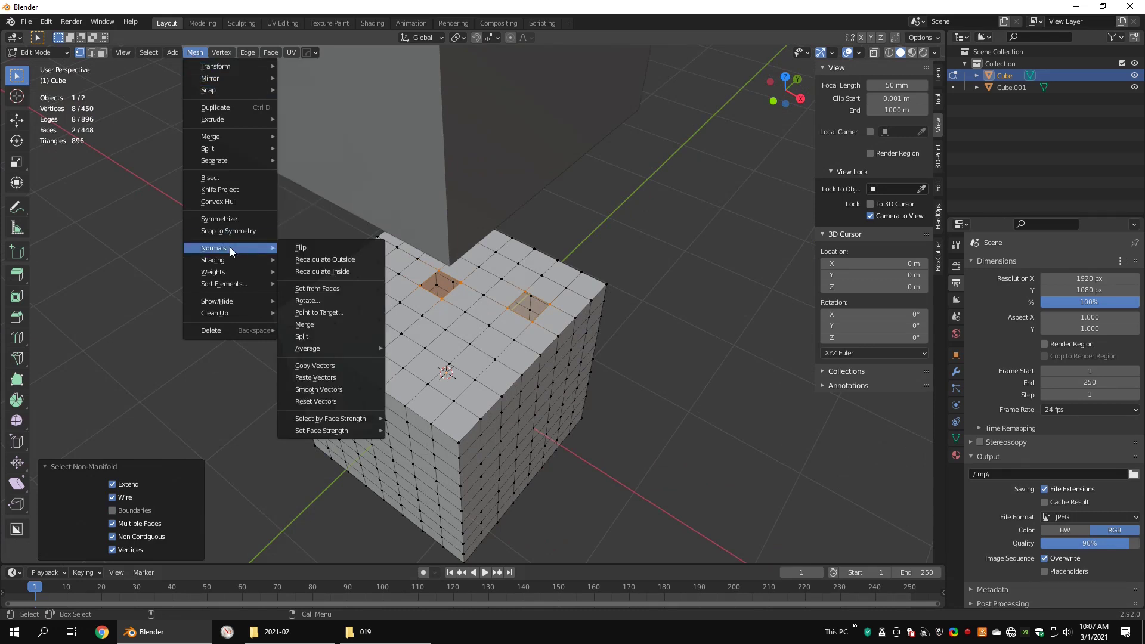
left_click(302, 245)
middle_click_drag(614, 316, 639, 299)
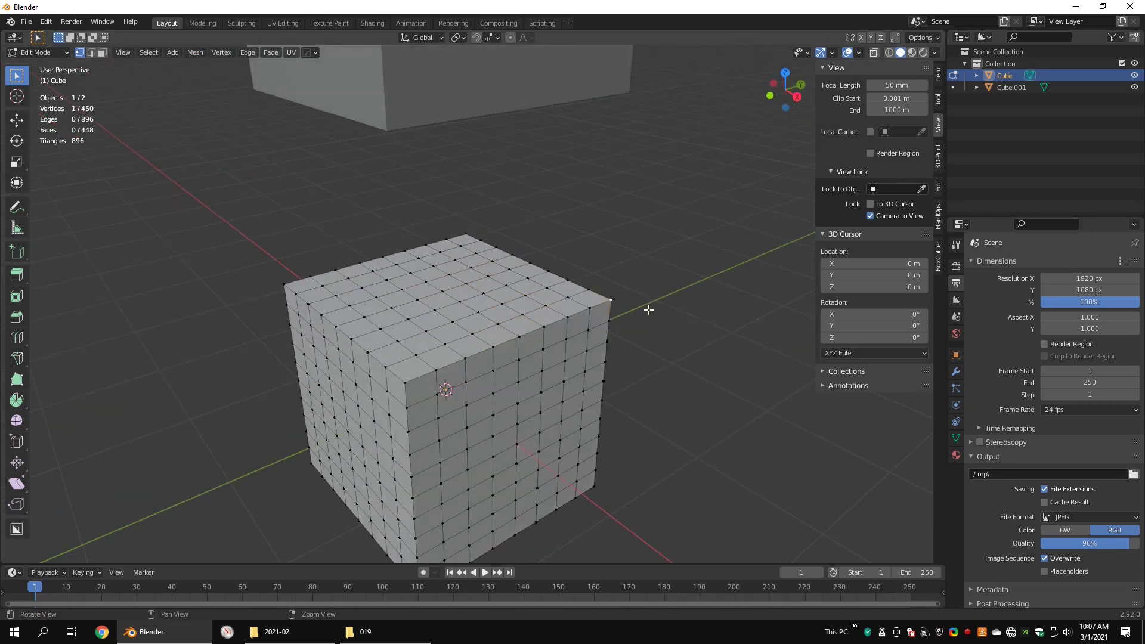
left_click_drag(649, 310, 656, 312, "alt")
right_click_drag(656, 312, 570, 291, "alt")
mouse_move(569, 292)
left_mouse_down("alt")
mouse_move(636, 281)
mouse_move(556, 282)
left_mouse_up("alt")
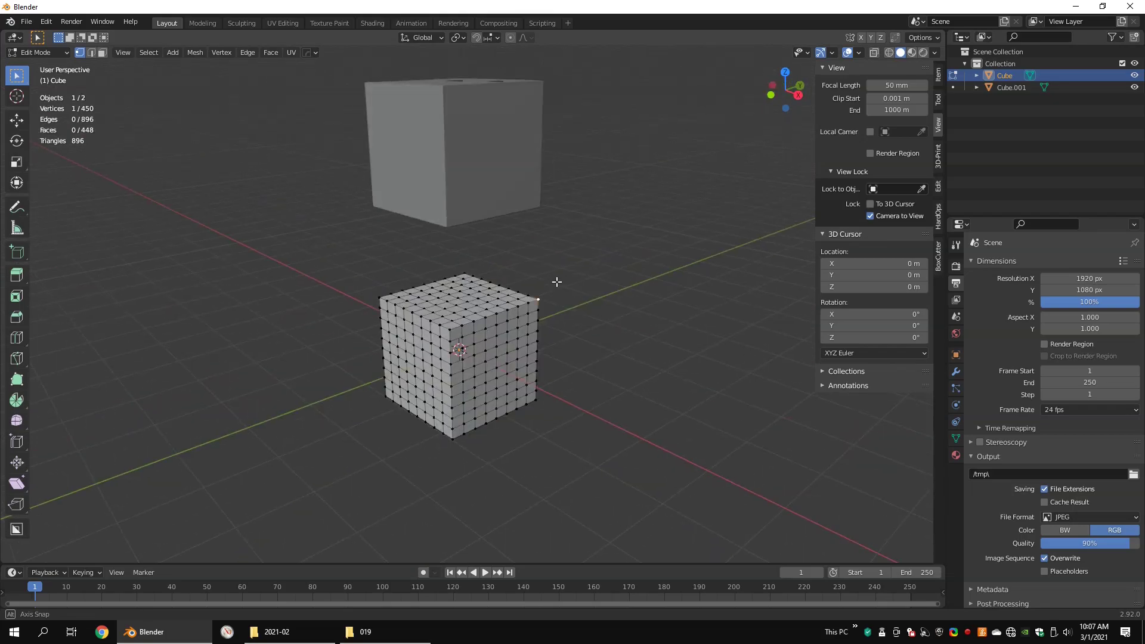